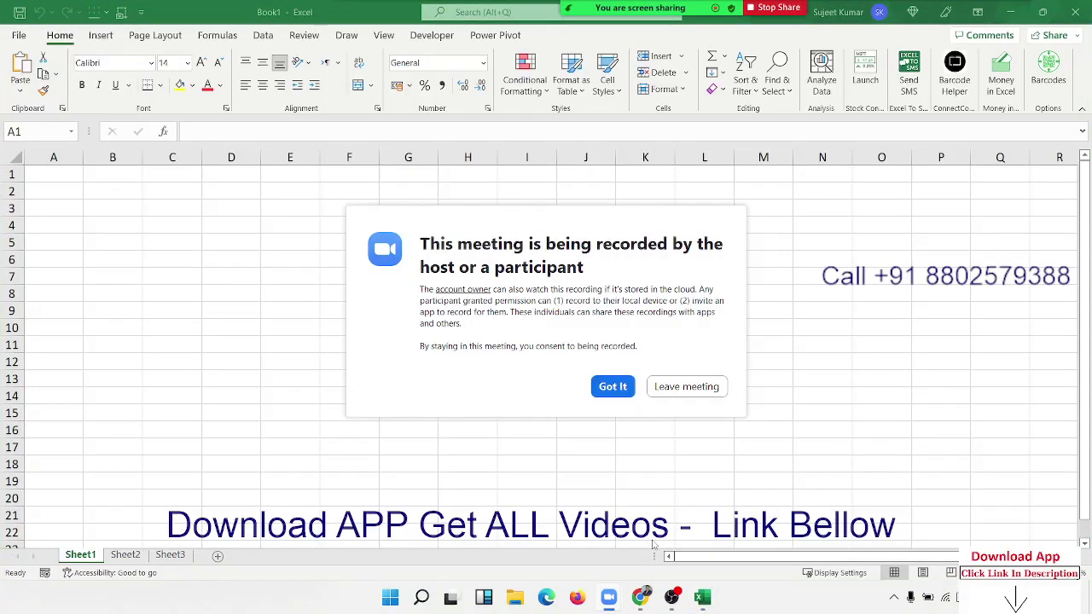
Dismiss the Zoom meeting-recording notice so the blank Sheet1 grid shows
left_click(611, 388)
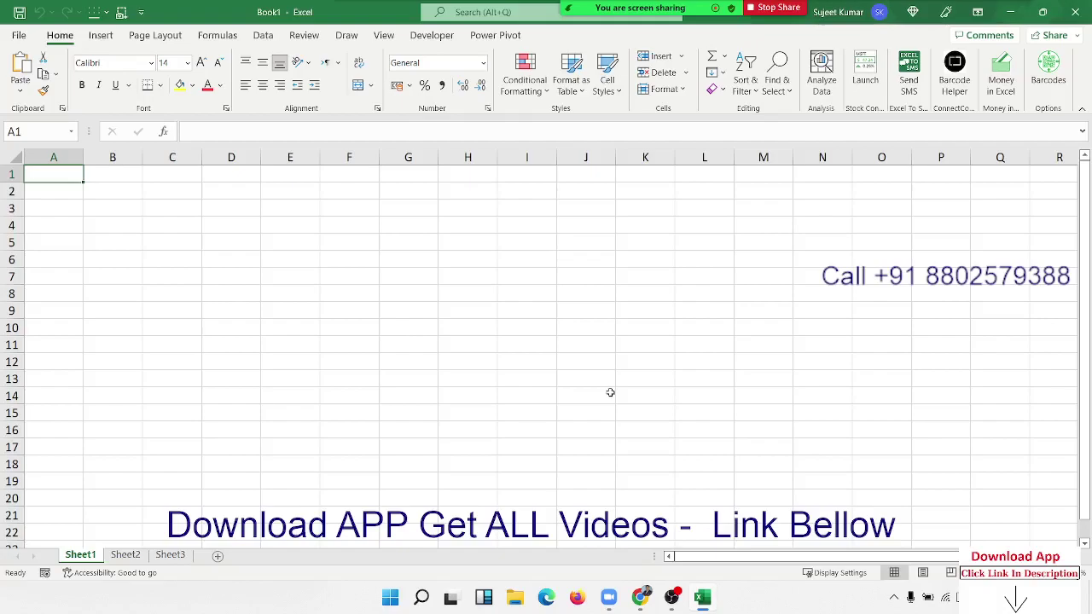
Enter -52, 265 and 52 into cells A2 to A4
key("Right")
key("Right")
key("Down")
key("Down")
key("Left")
key("Left")
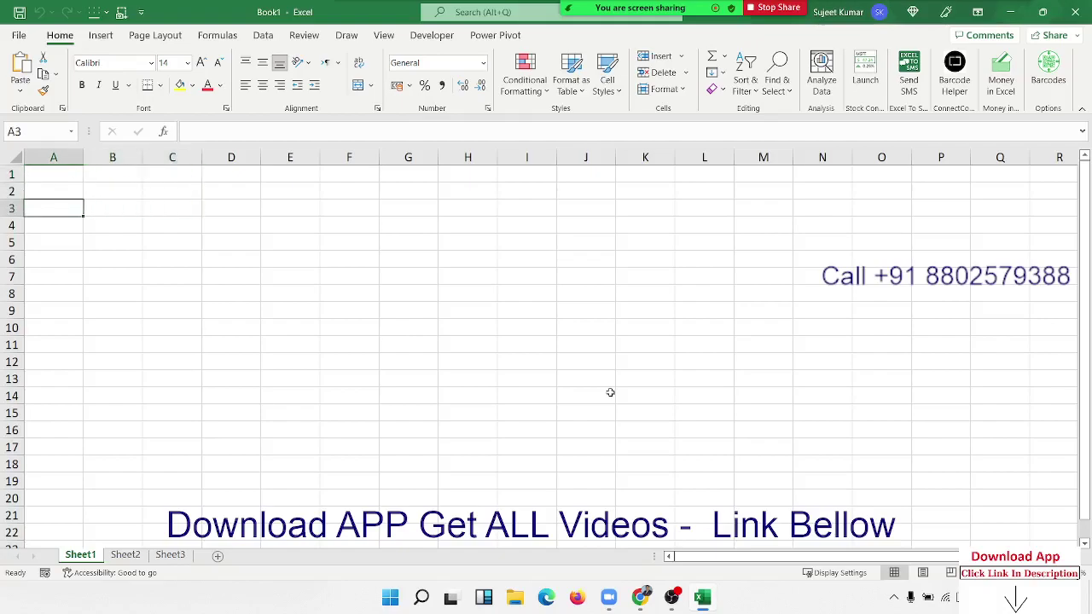
scroll(537, 310, "up", 3)
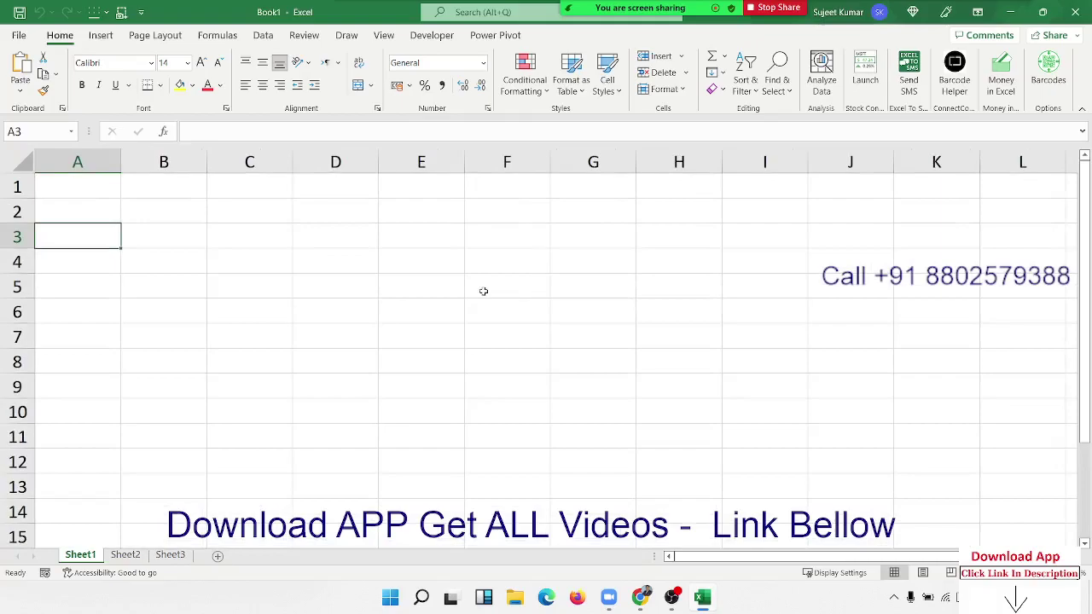
key("Up")
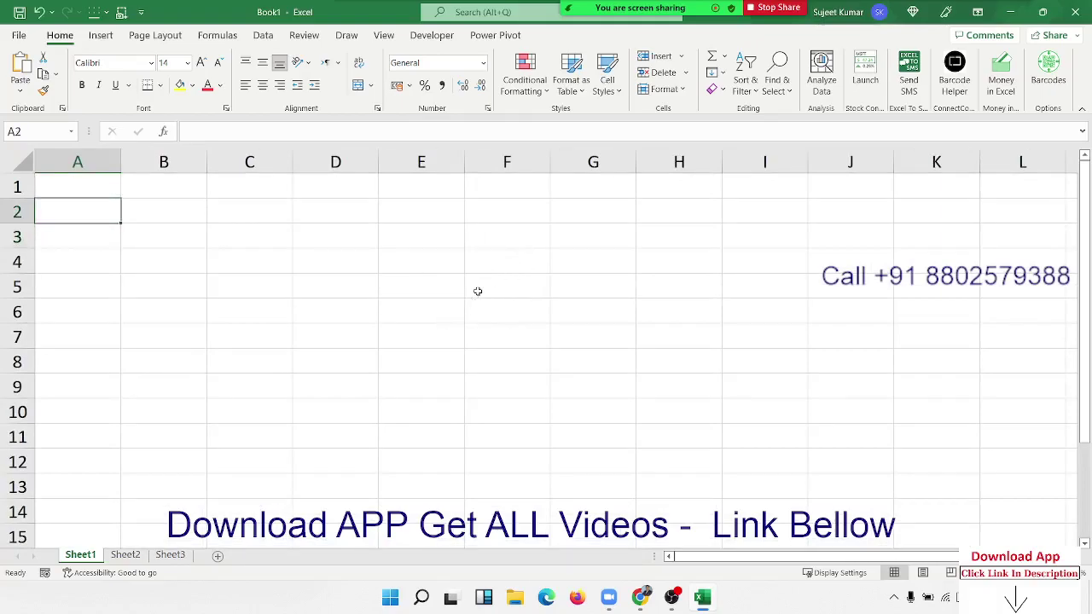
key("F2")
type("-52")
key("Return")
type("26")
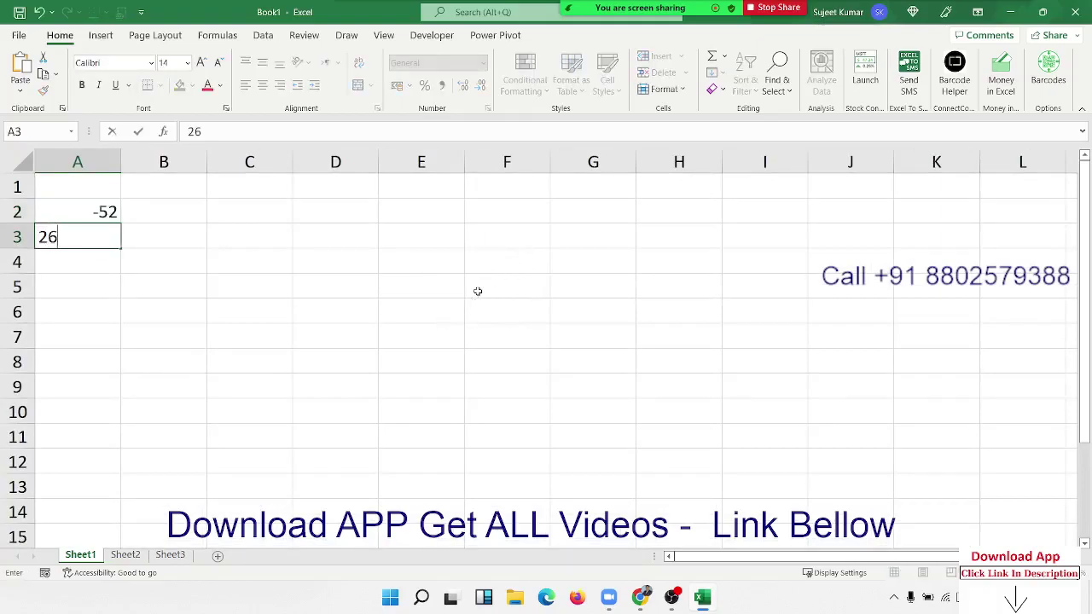
type("5")
key("Return")
type("52")
key("Return")
Enter 25, -5, 25, 56 and -85 into cells A5 to A9
type("25")
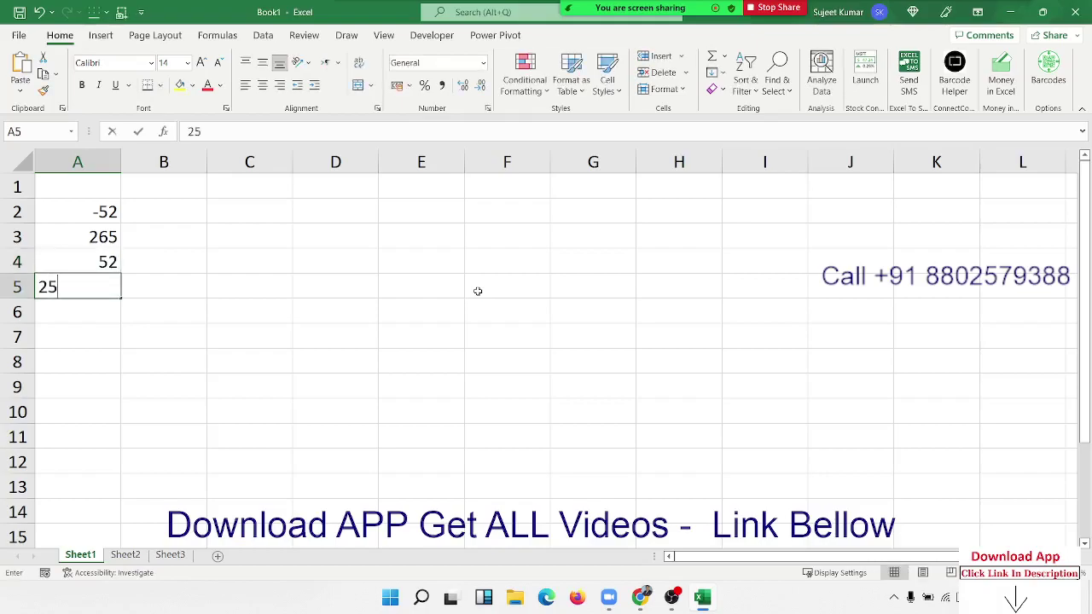
key("Return")
type("-5")
key("Return")
type("25")
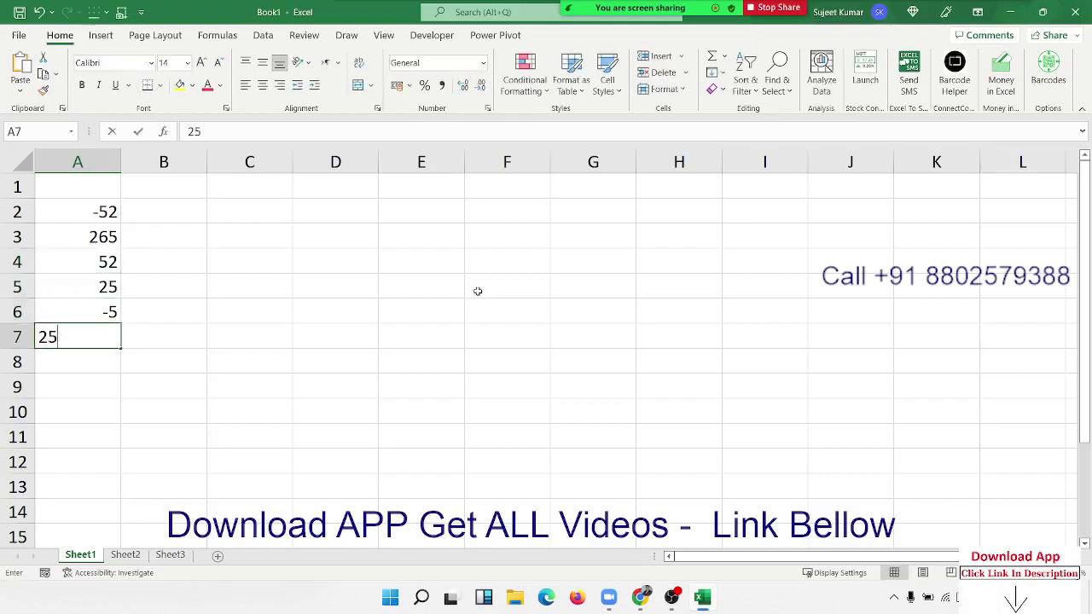
key("Return")
type("5")
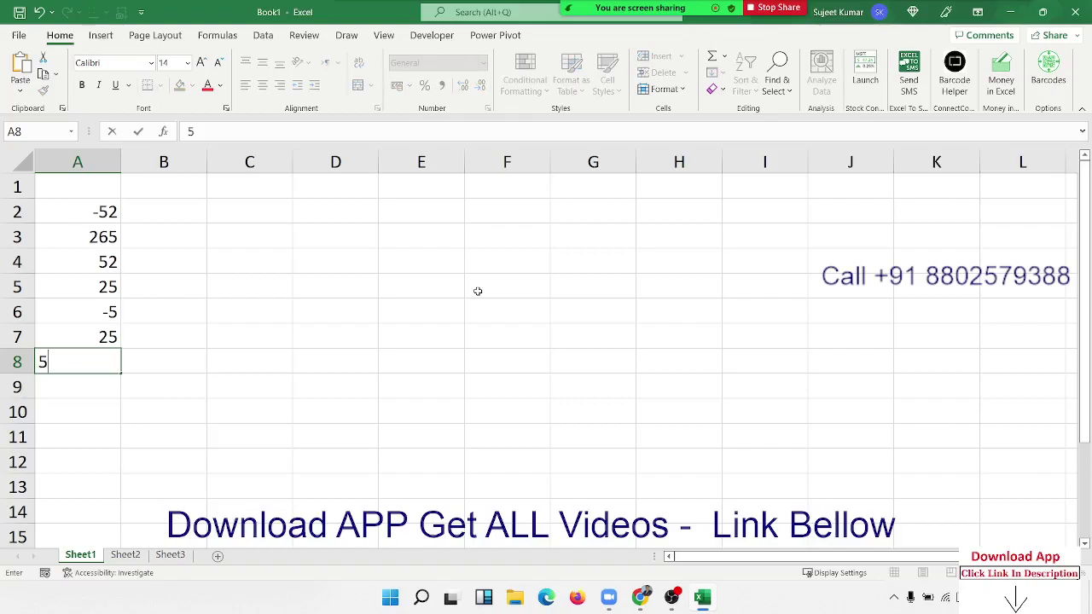
type("6")
key("Return")
type("-")
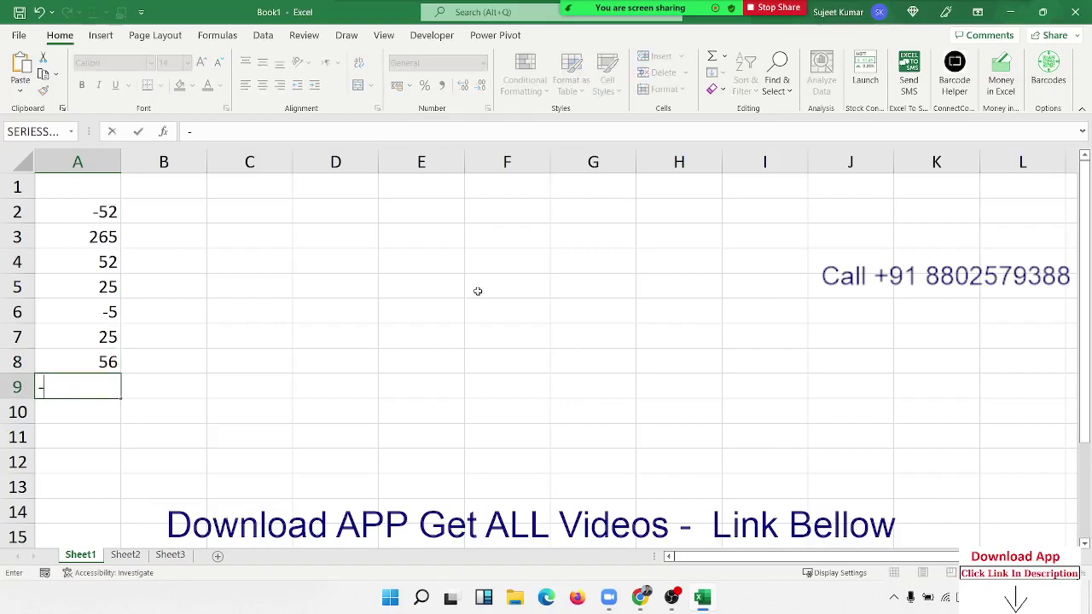
type("85")
key("Return")
key("ctrl+Up")
key("ctrl+Up")
key("Up")
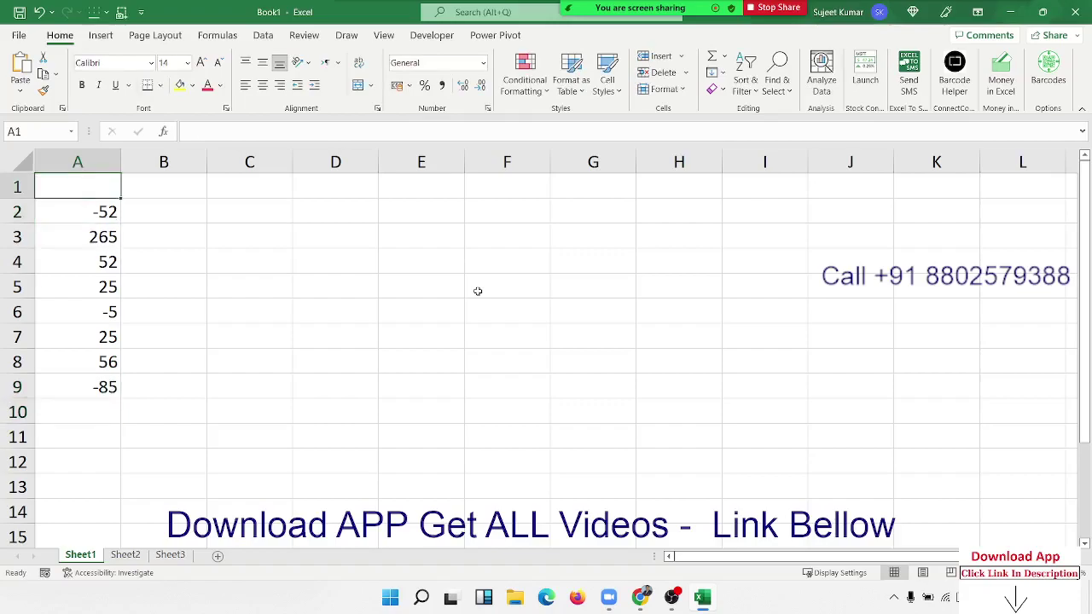
key("Right")
key("Right")
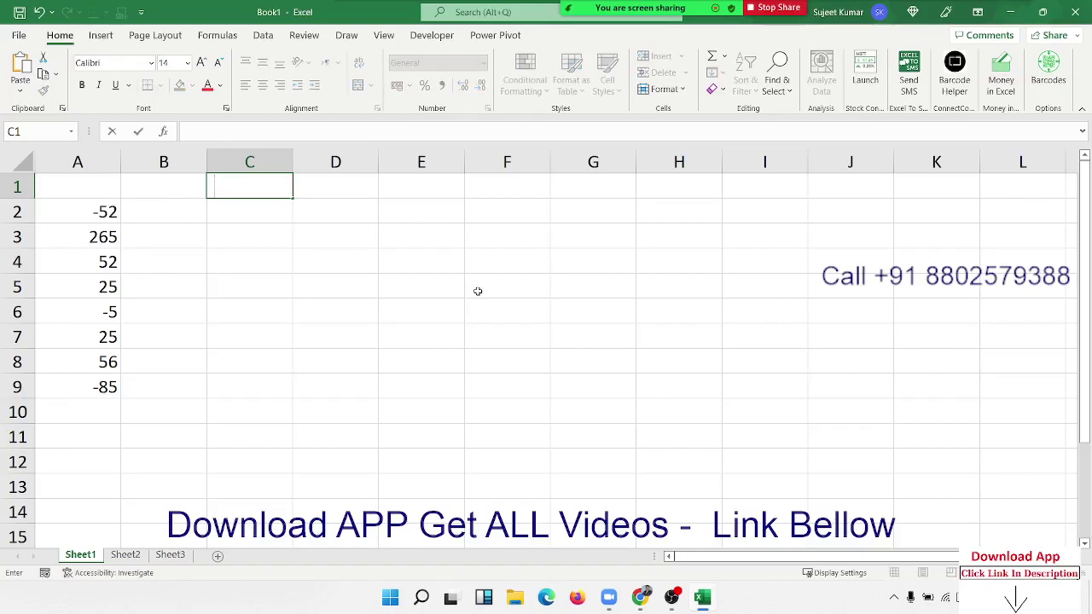
Enter 35000 in D2 and 5000 in D3
key("Left")
key("Left")
key("Right")
key("Right")
key("Right")
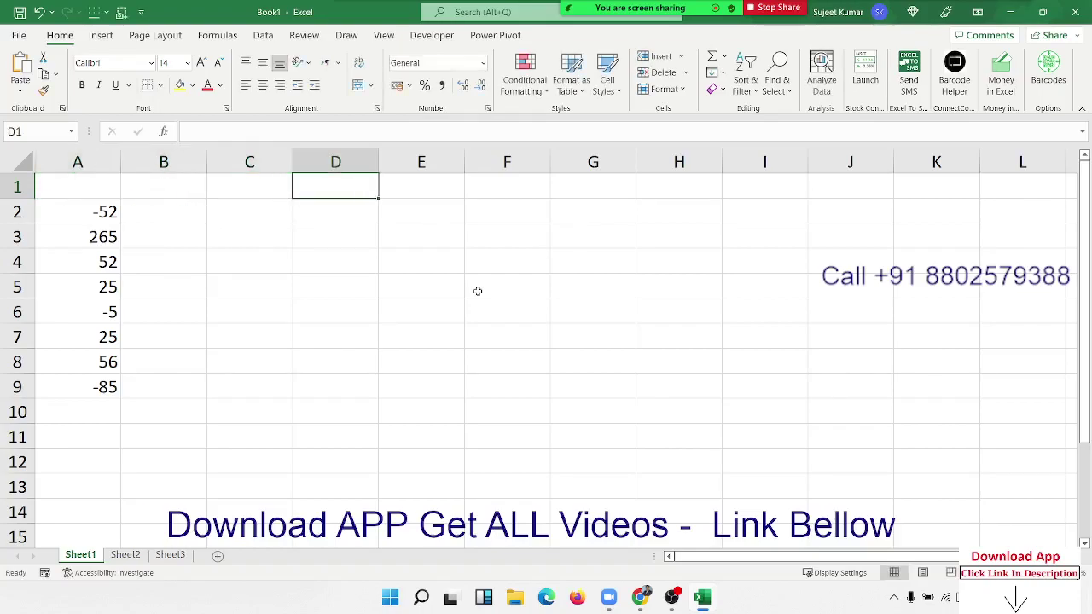
key("Down")
type("35000")
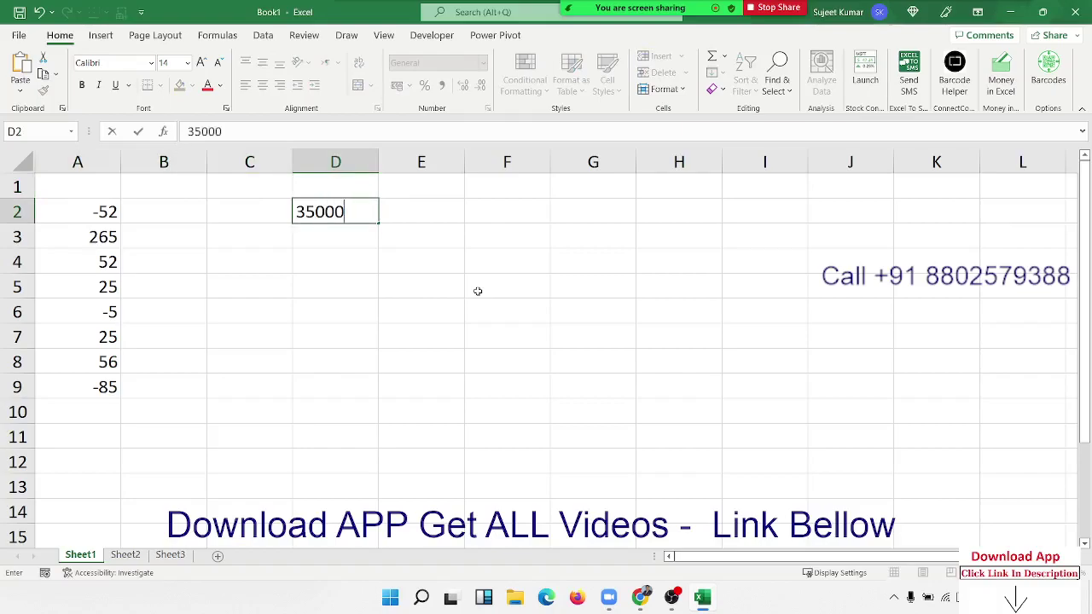
key("Return")
type("5")
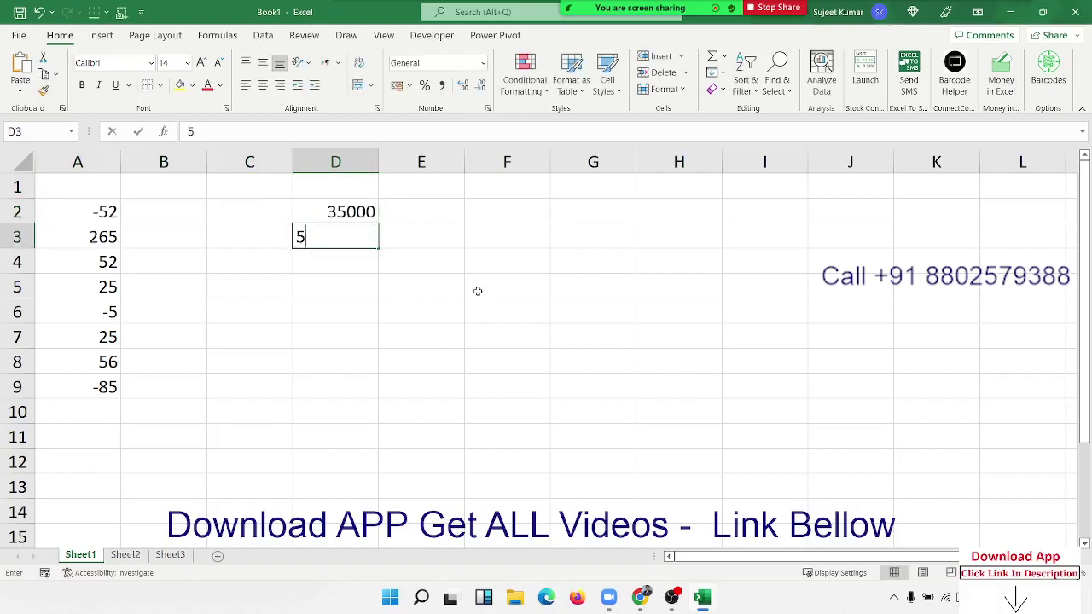
type("000")
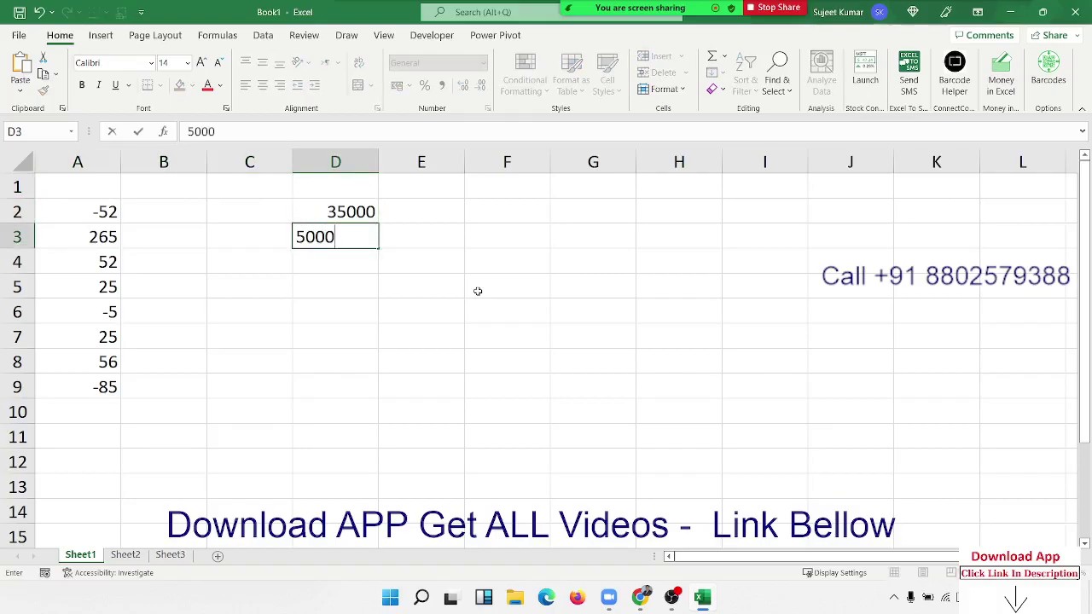
key("Return")
Edit D3 to add a leading minus sign so it reads -5000
key("shift+Up")
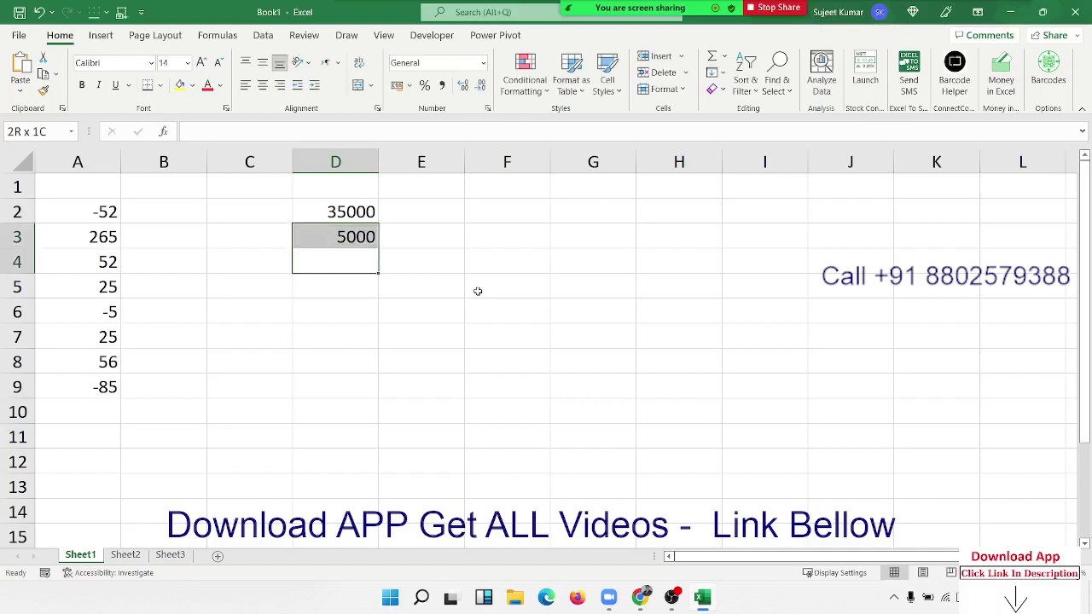
key("shift+Up")
key("Up")
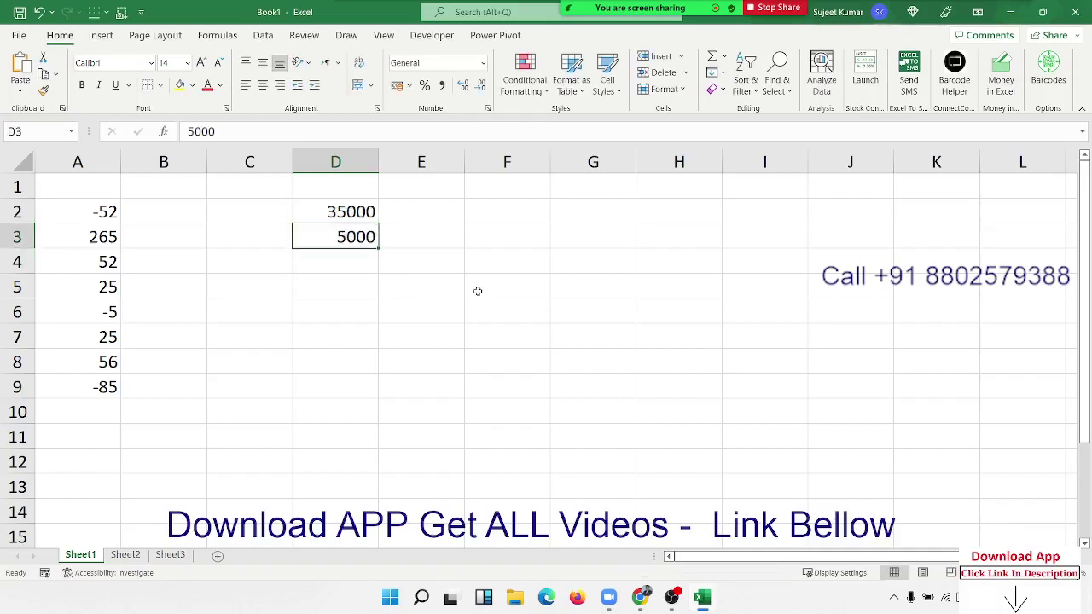
key("shift+Up")
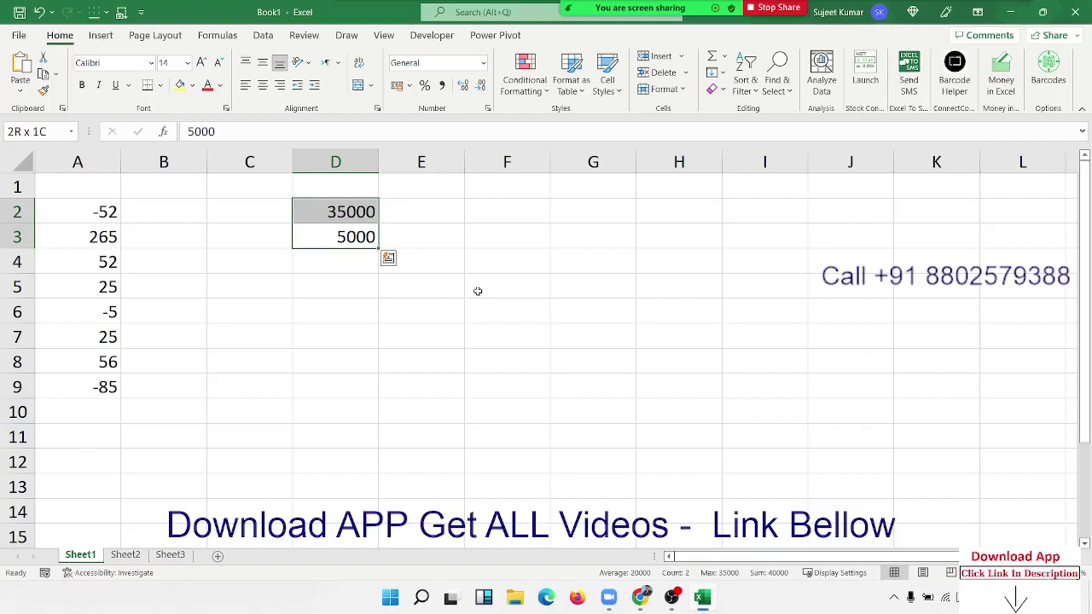
key("Down")
key("Up")
key("F2")
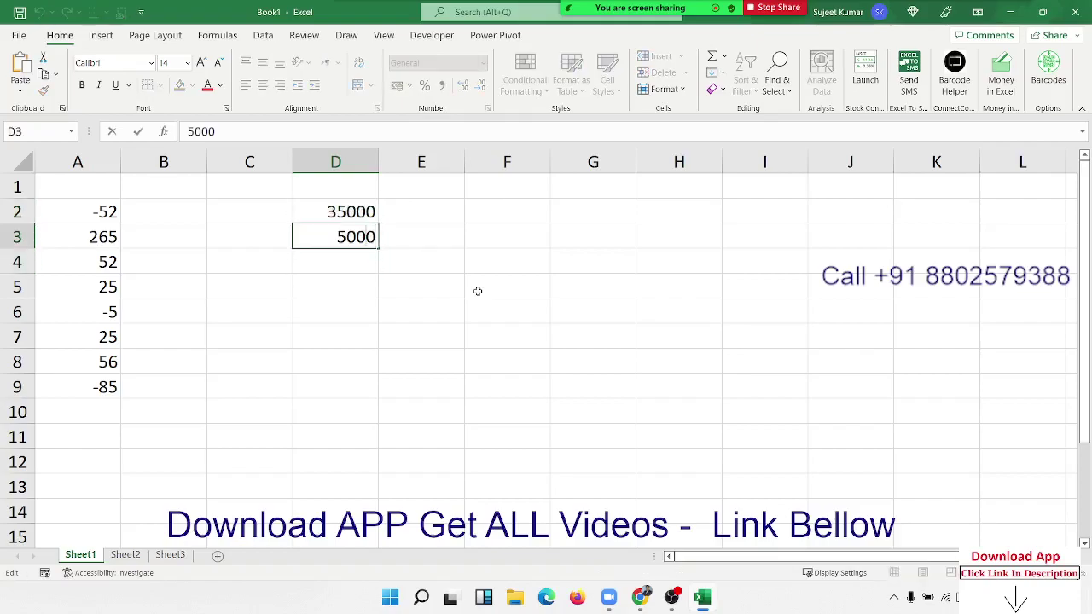
key("Left")
key("Left")
key("Left")
key("Left")
type("-")
key("Return")
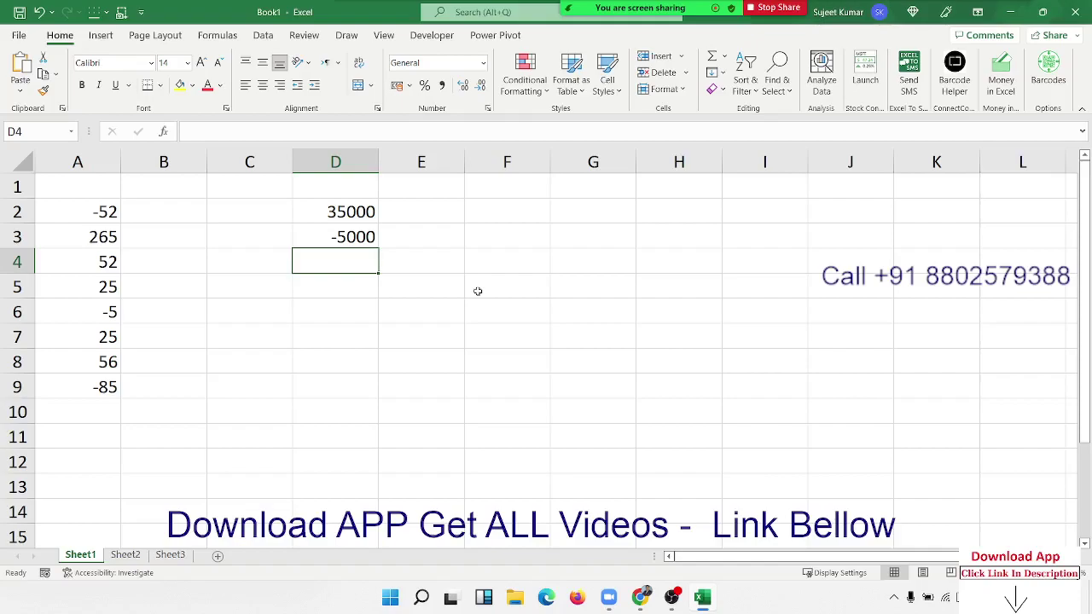
Select D2:D3 to review both values, ending at cell E2
key("Up")
key("shift+Up")
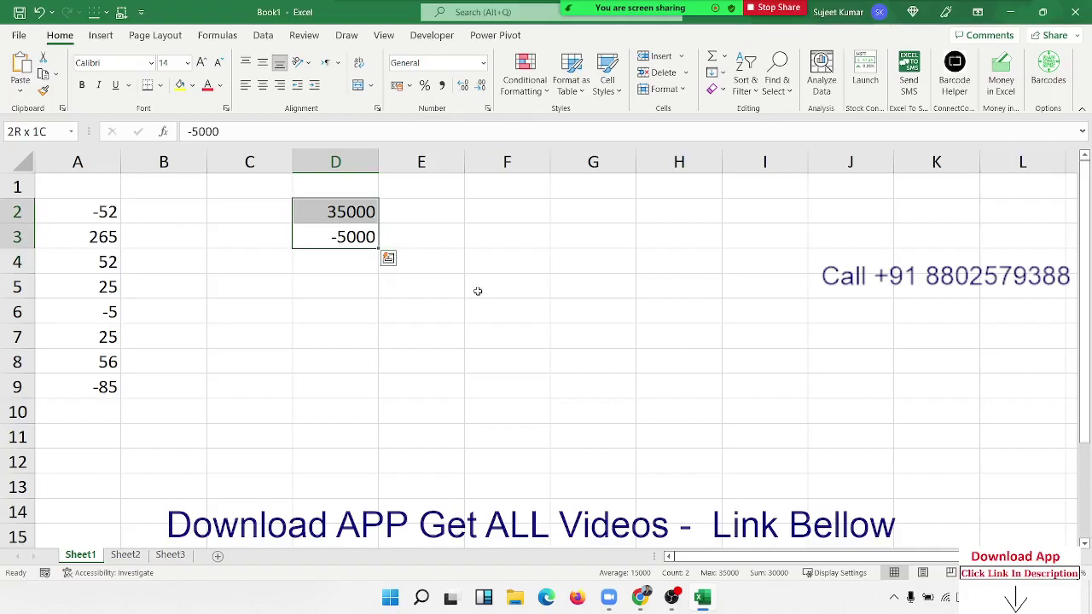
key("shift+Down")
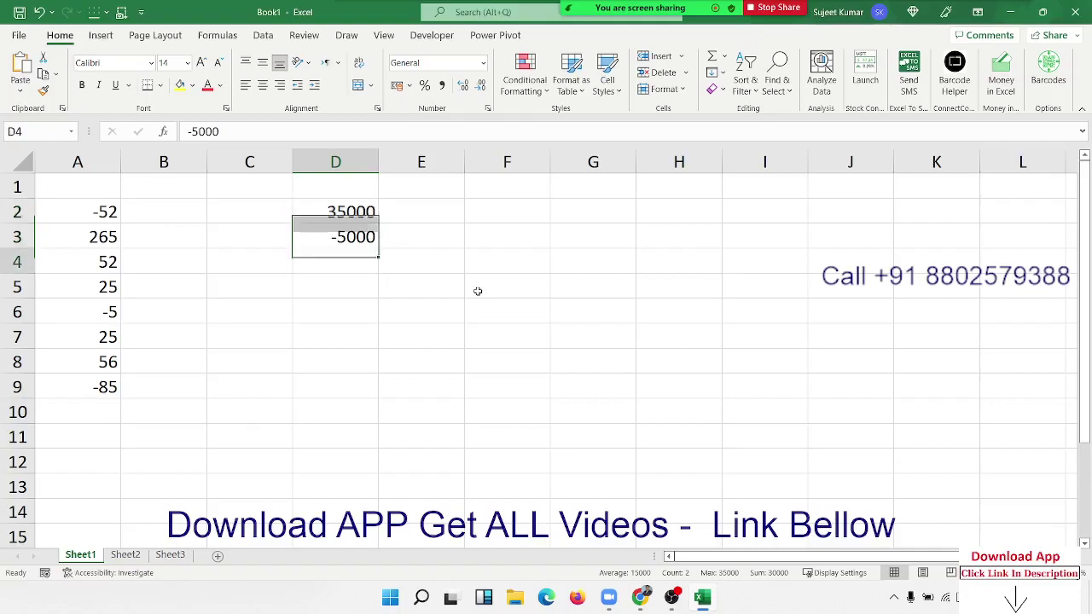
key("Down")
key("Up")
key("Up")
key("Right")
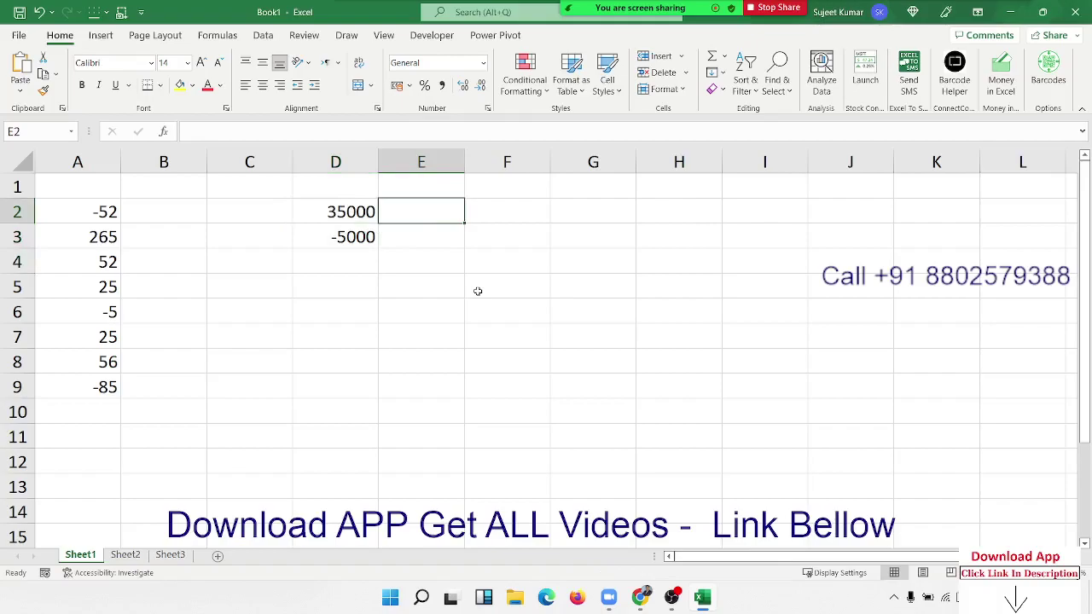
Enter =ABS(D2) in E2 and fill it down to E3, giving 35000 and 5000
type("=abs")
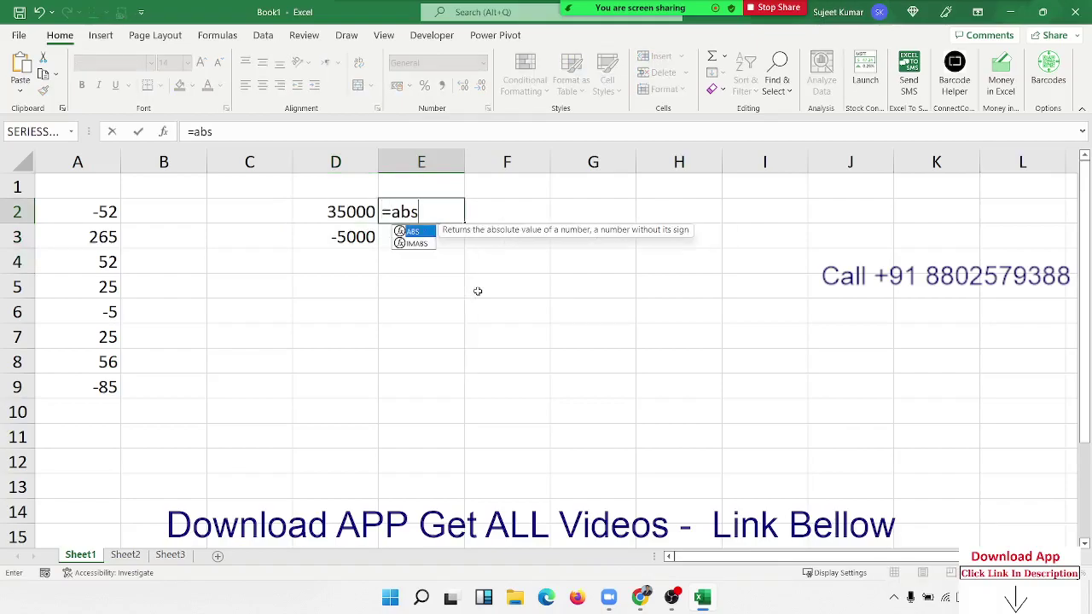
key("Tab")
key("Left")
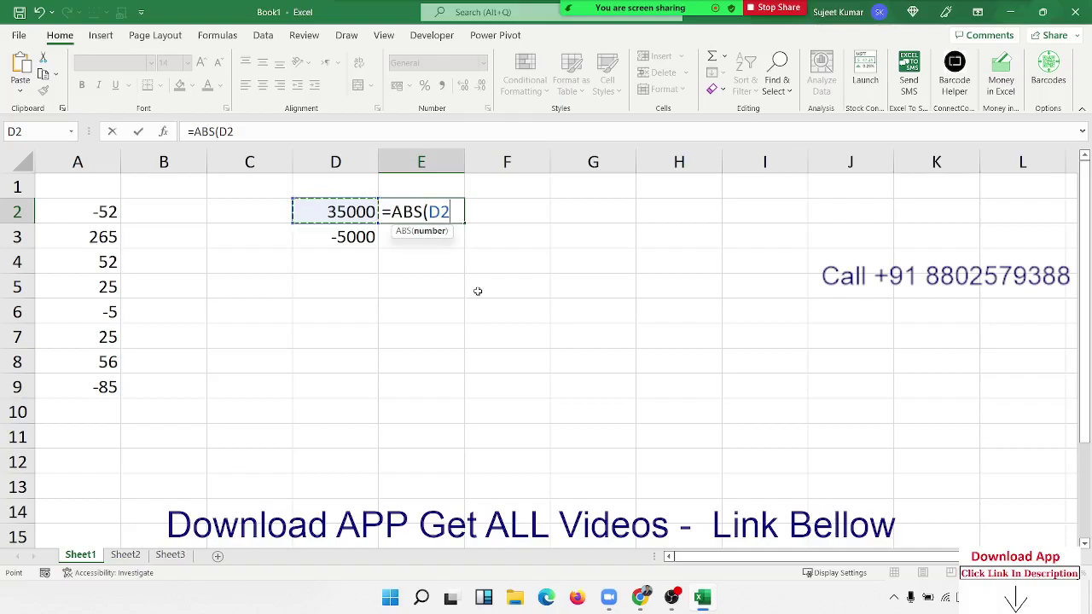
key("Return")
key("Up")
key("shift+Down")
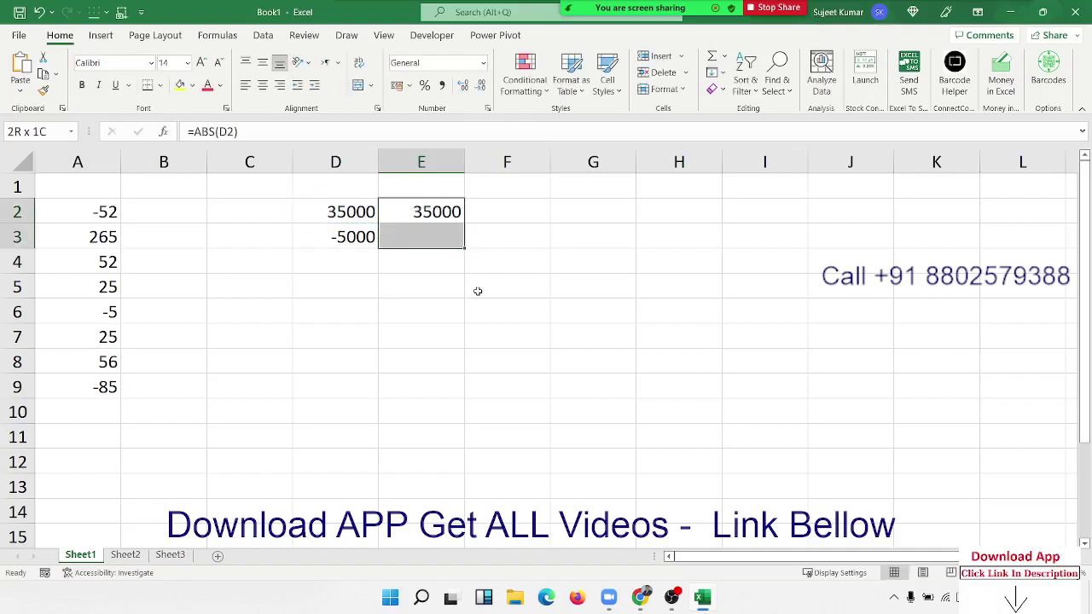
key("ctrl+d")
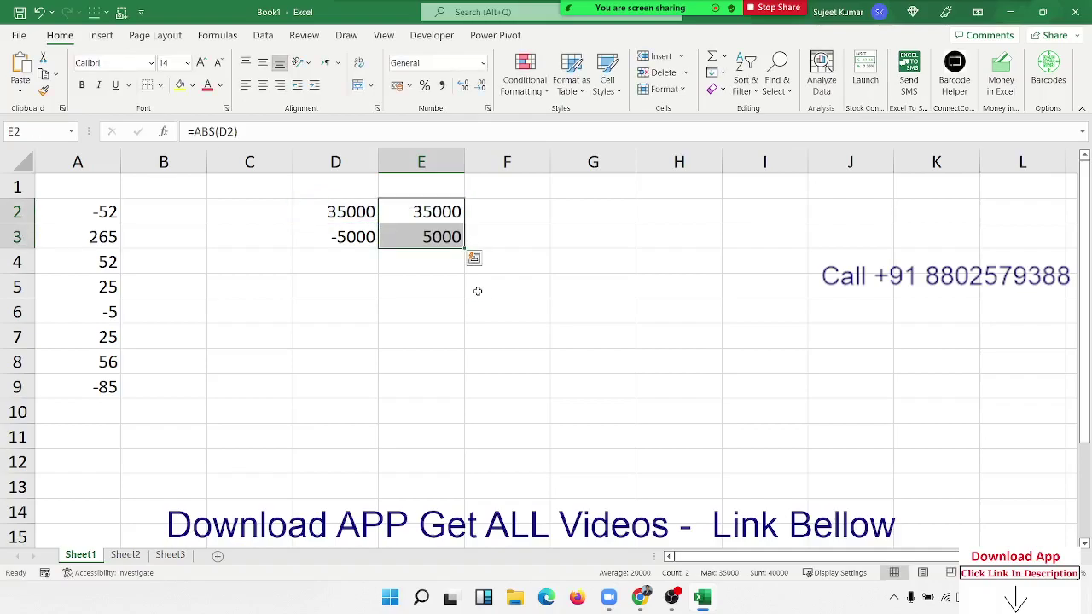
key("Down")
key("Left")
key("Left")
key("Left")
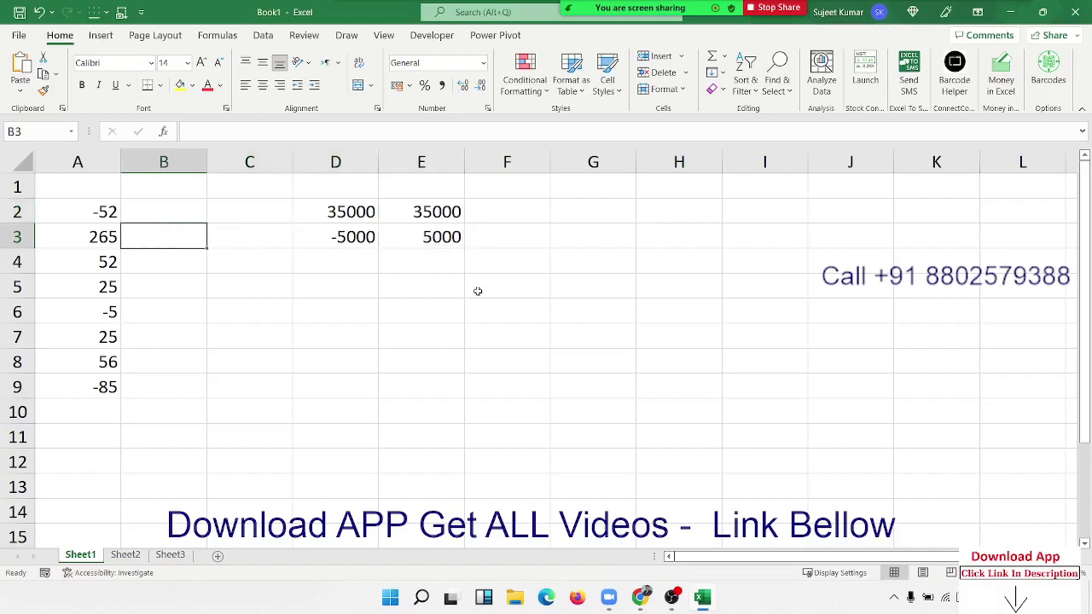
Enter =ABS(A2) in B2 and fill it down to B9
key("Up")
key("F2")
type("=ab")
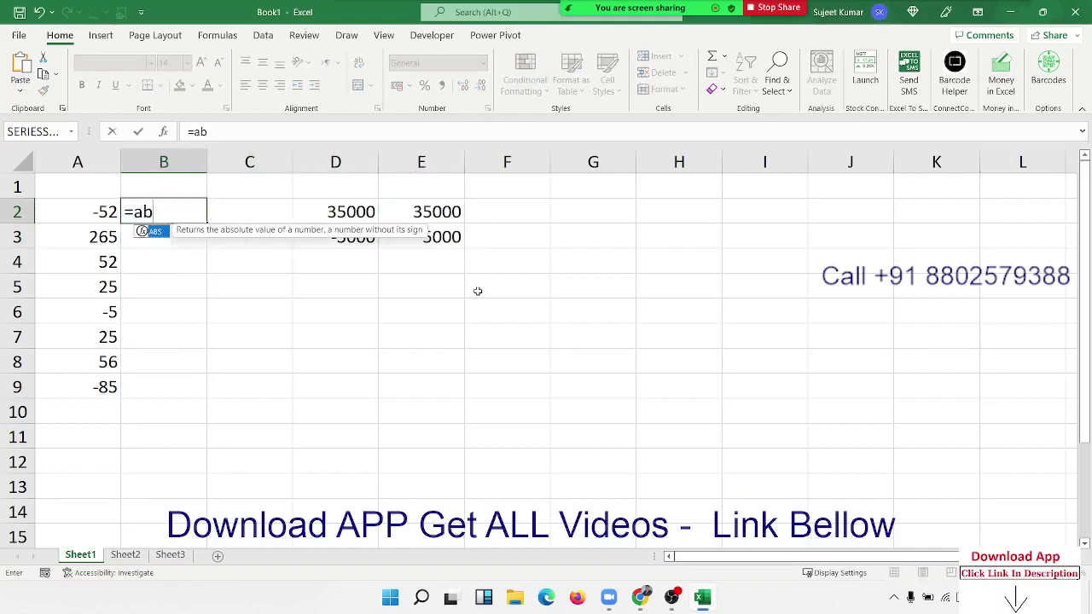
key("Tab")
key("Left")
key("Return")
key("Left")
key("ctrl+Down")
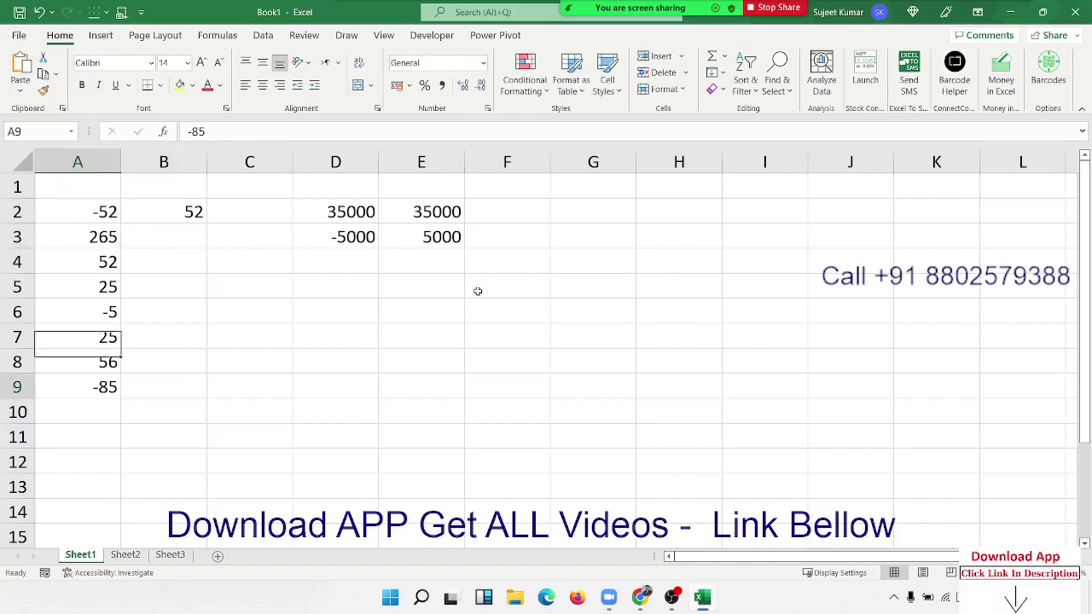
key("Right")
key("ctrl+shift+Up")
key("ctrl+d")
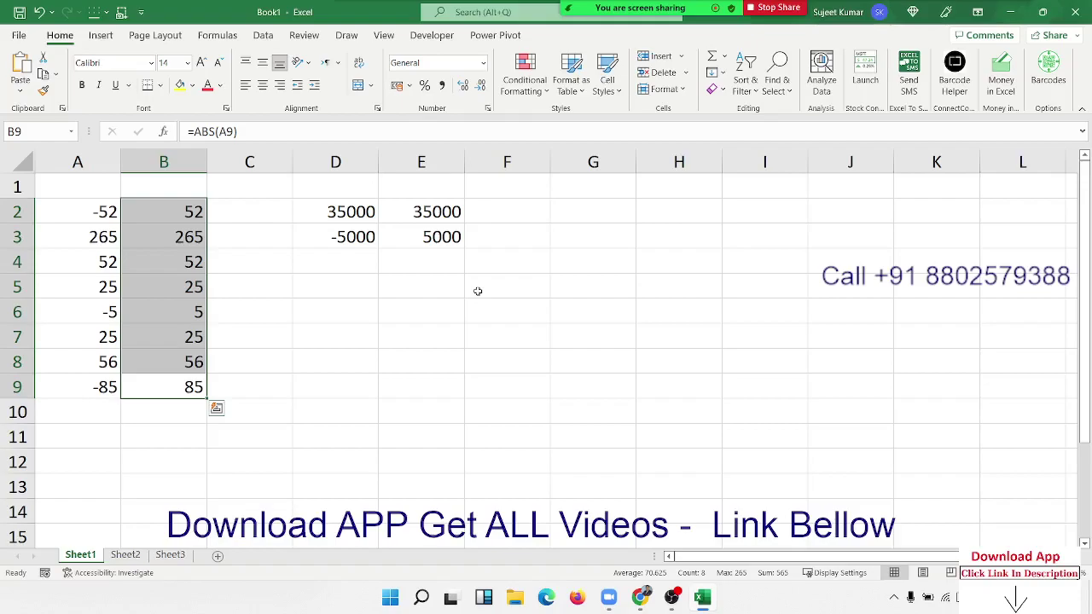
key("Down")
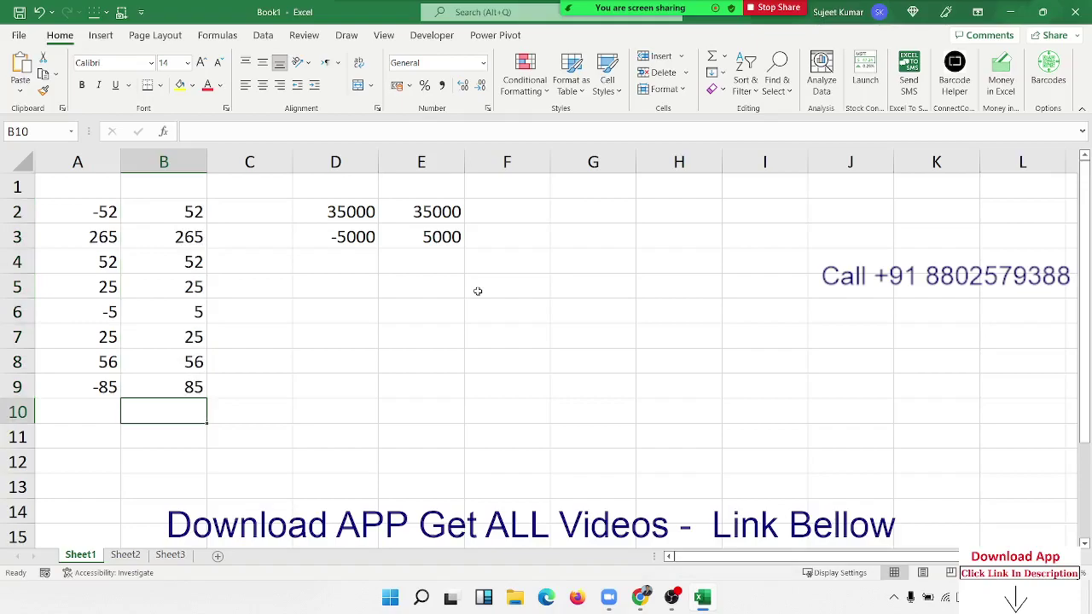
Check the ABS formula in B7, select C10, and browse the Formulas Math & Trig list
left_click(186, 344)
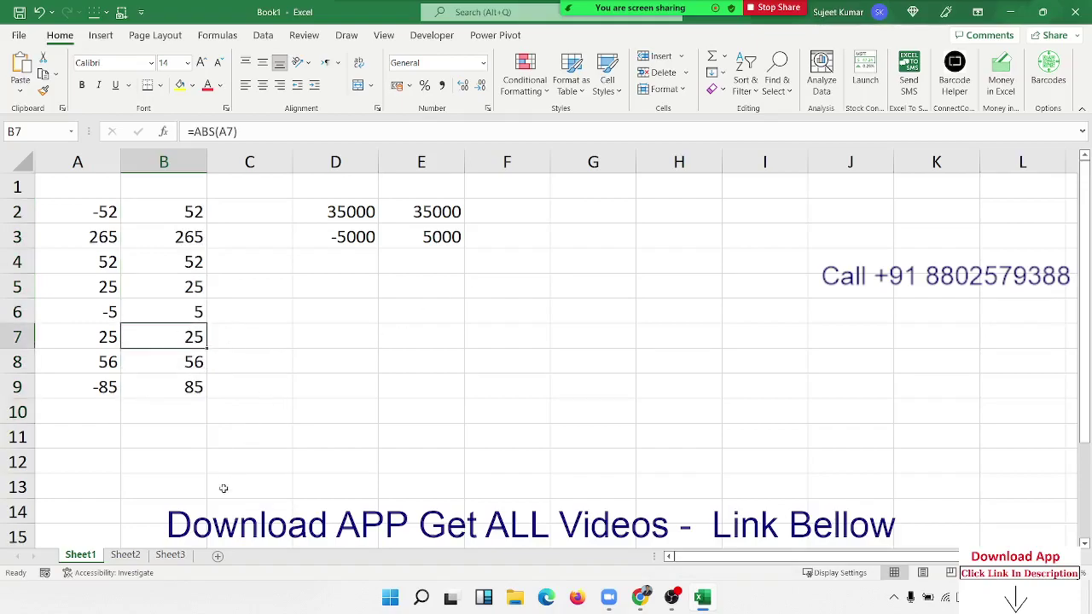
left_click(153, 482)
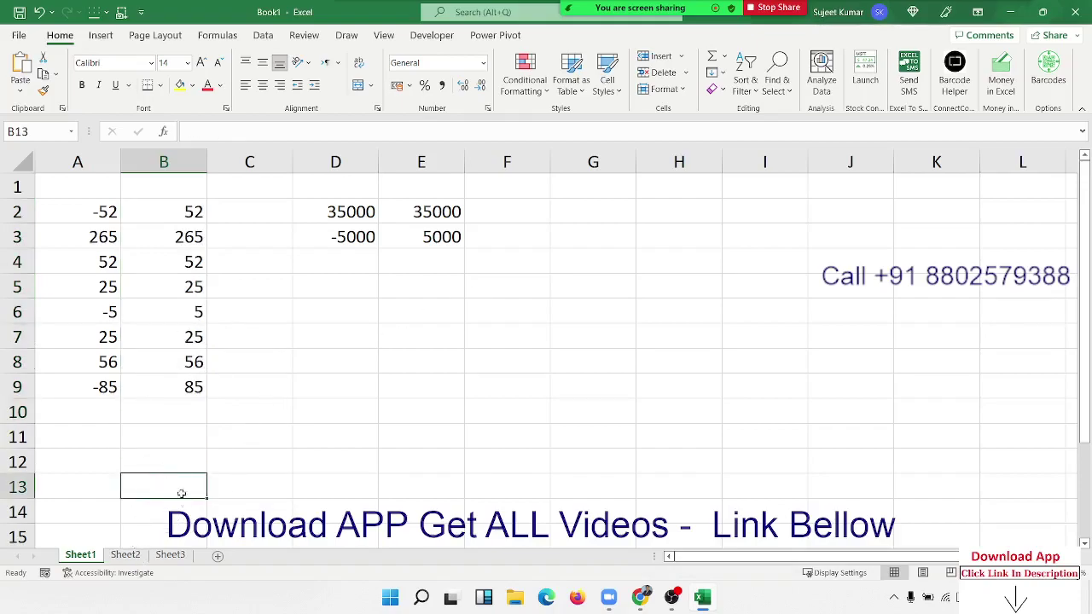
left_click(267, 413)
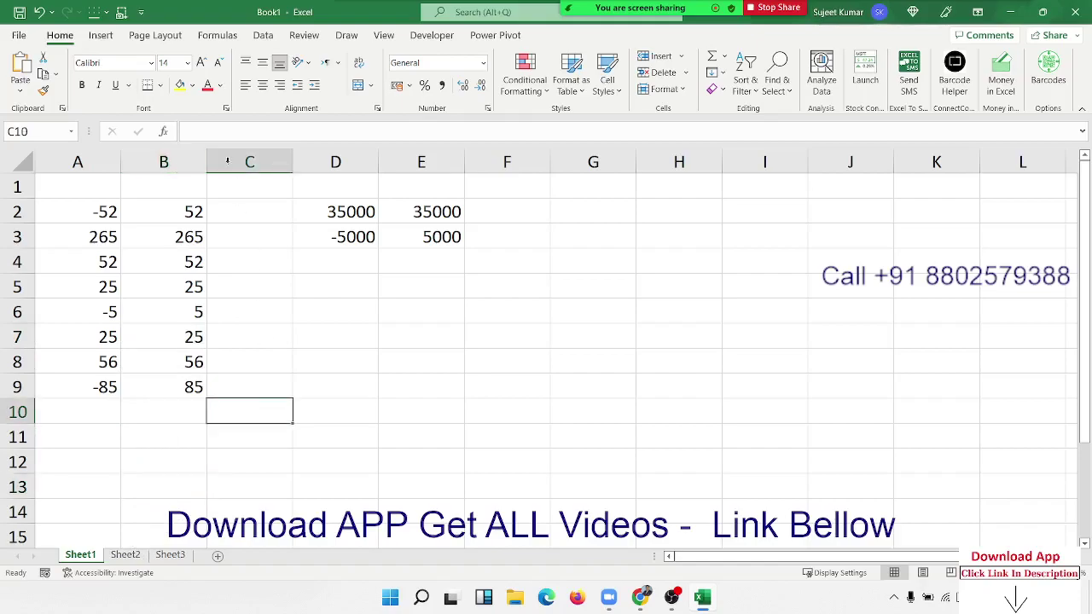
left_click(218, 35)
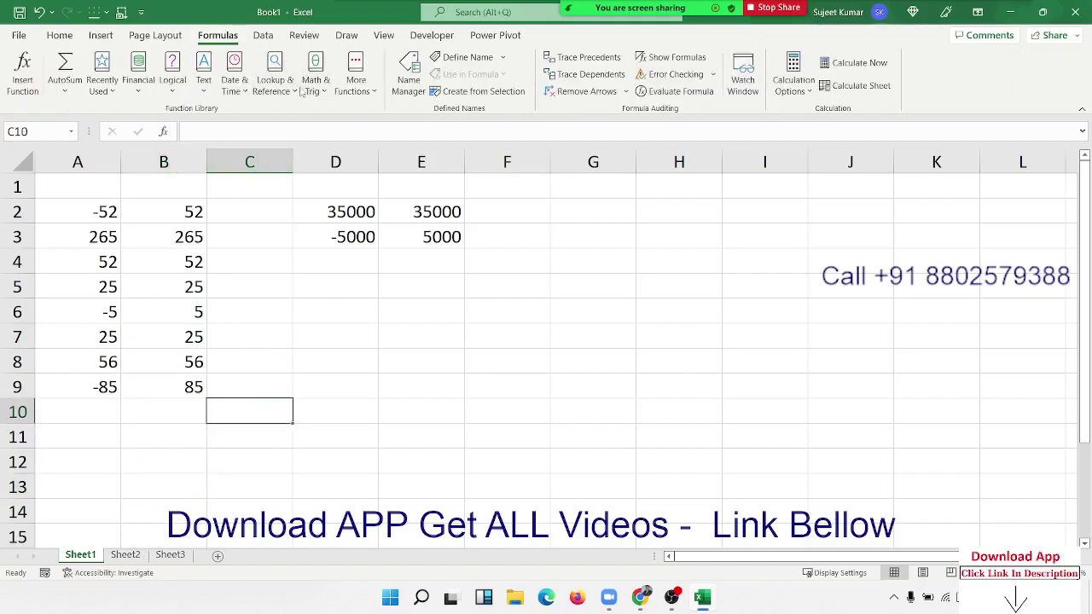
left_click(309, 90)
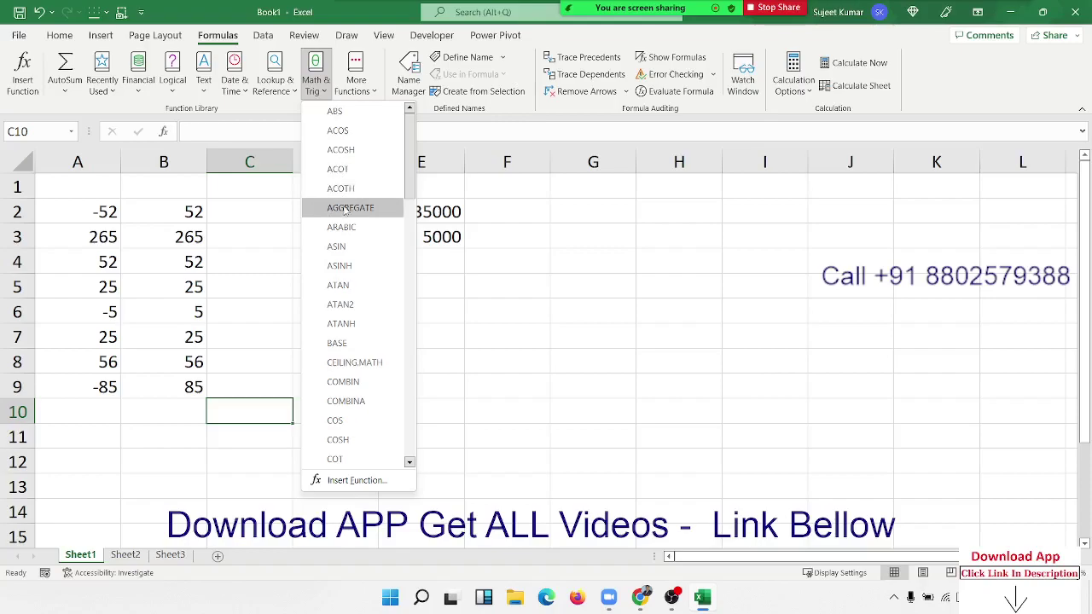
left_click(592, 292)
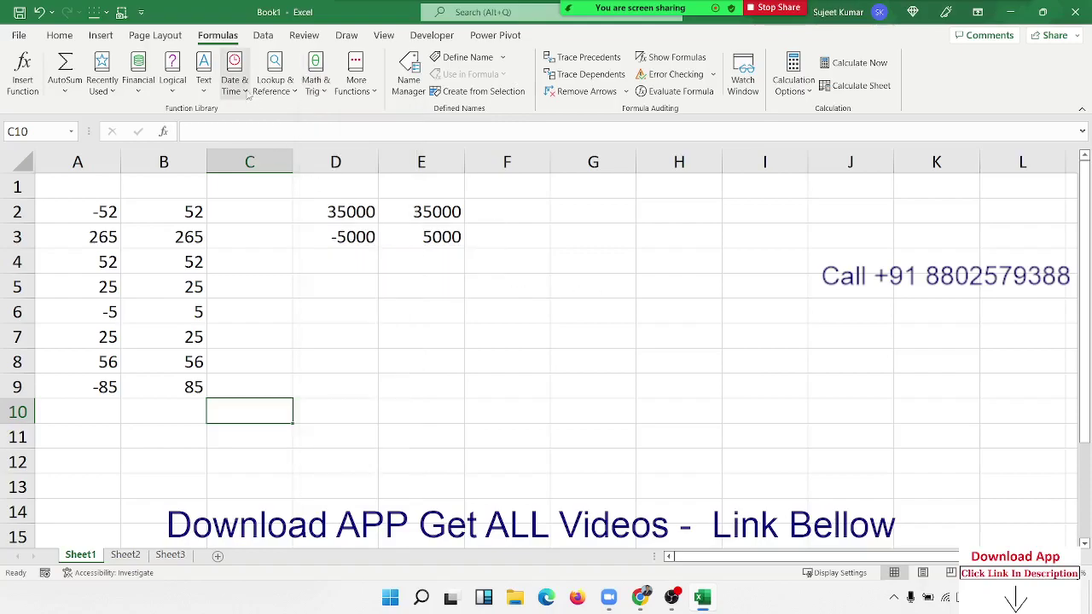
Open the recent workbook Sumif_Project question from File > Home
left_click(18, 35)
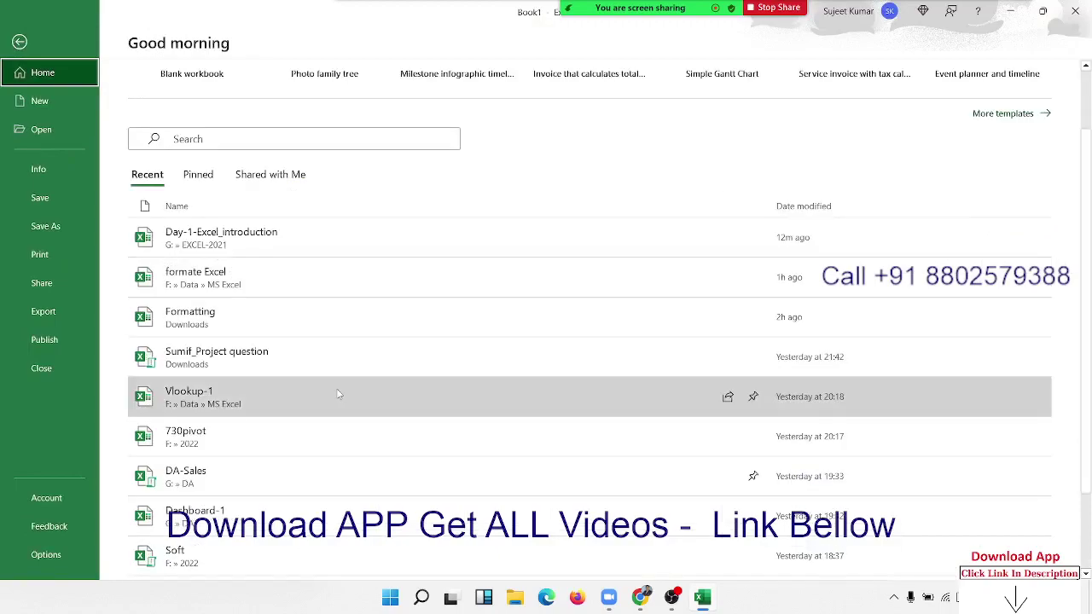
scroll(338, 394, "down", 2)
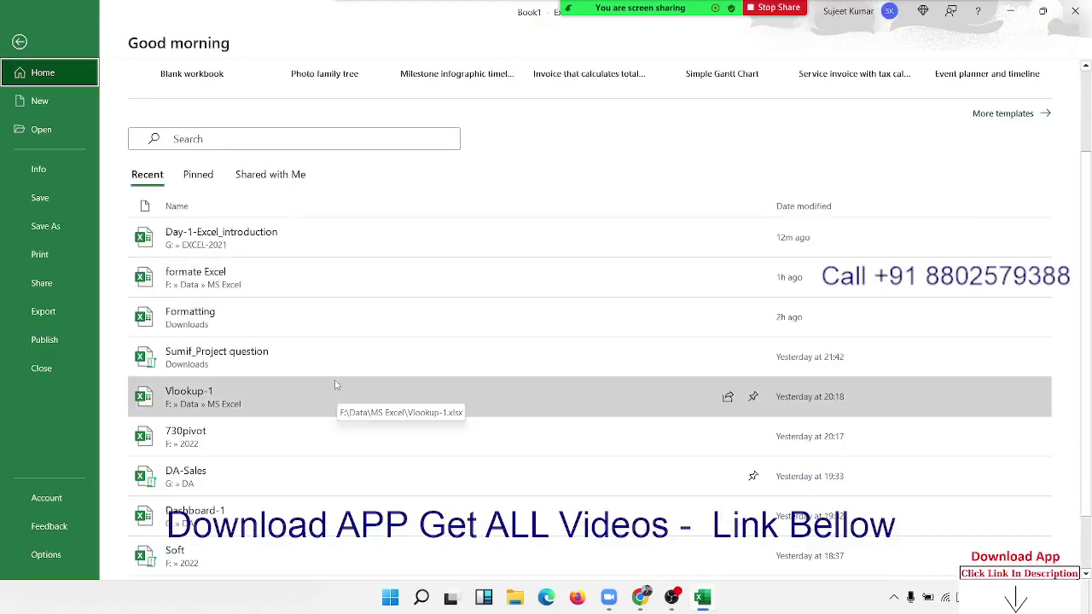
left_click(336, 370)
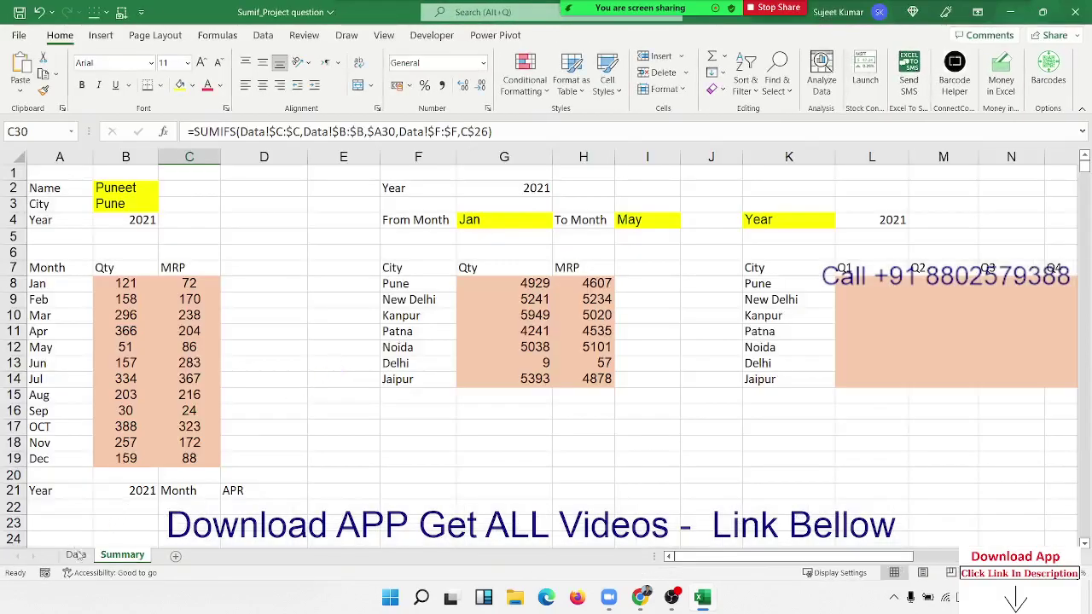
Select the Data sheet's whole table from A1 across all columns and rows, copy it, then return to Book1
left_click(76, 556)
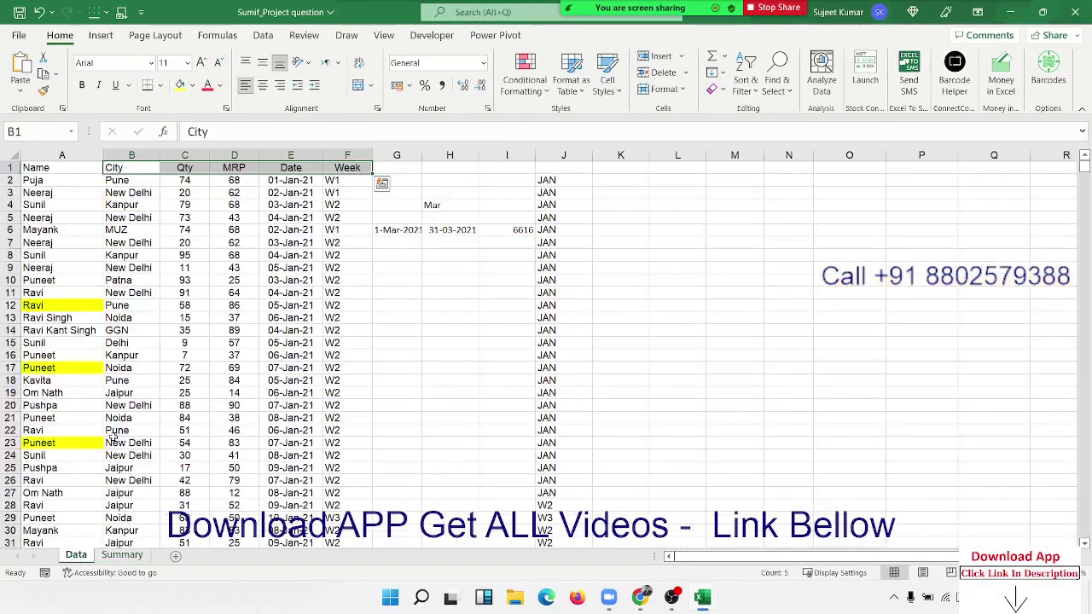
left_click(111, 292)
key("ctrl+Home")
key("ctrl+shift+Right")
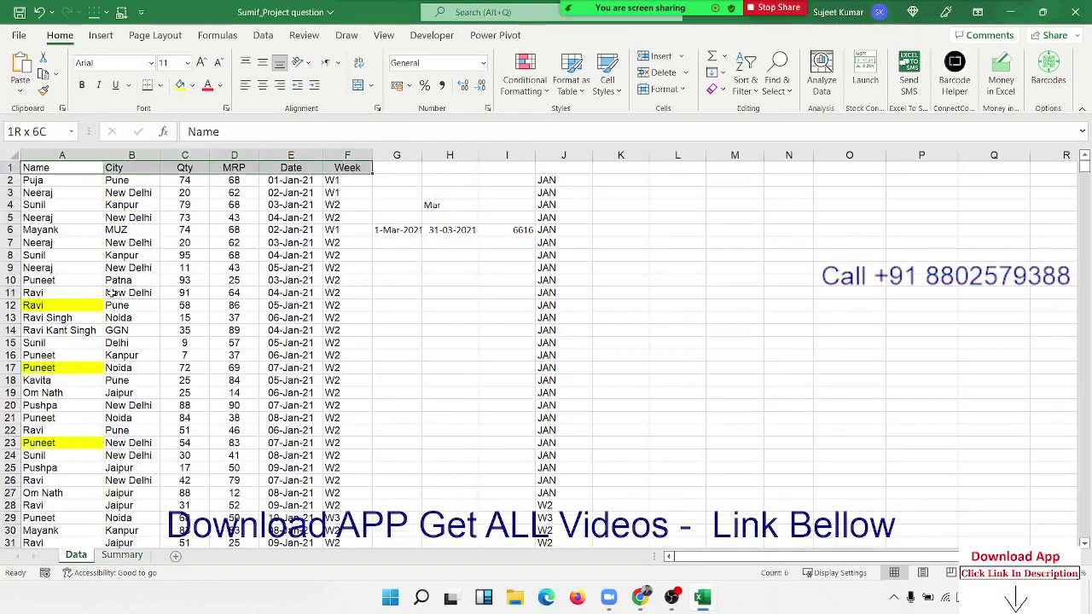
key("shift+Left")
key("ctrl+shift+Down")
key("ctrl+c")
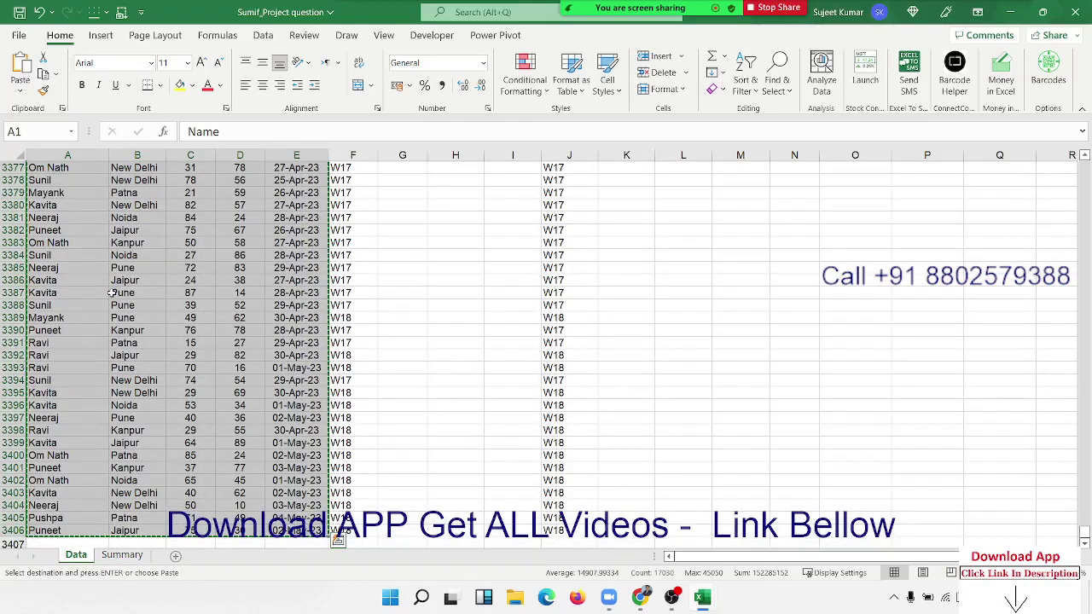
key("alt+Tab")
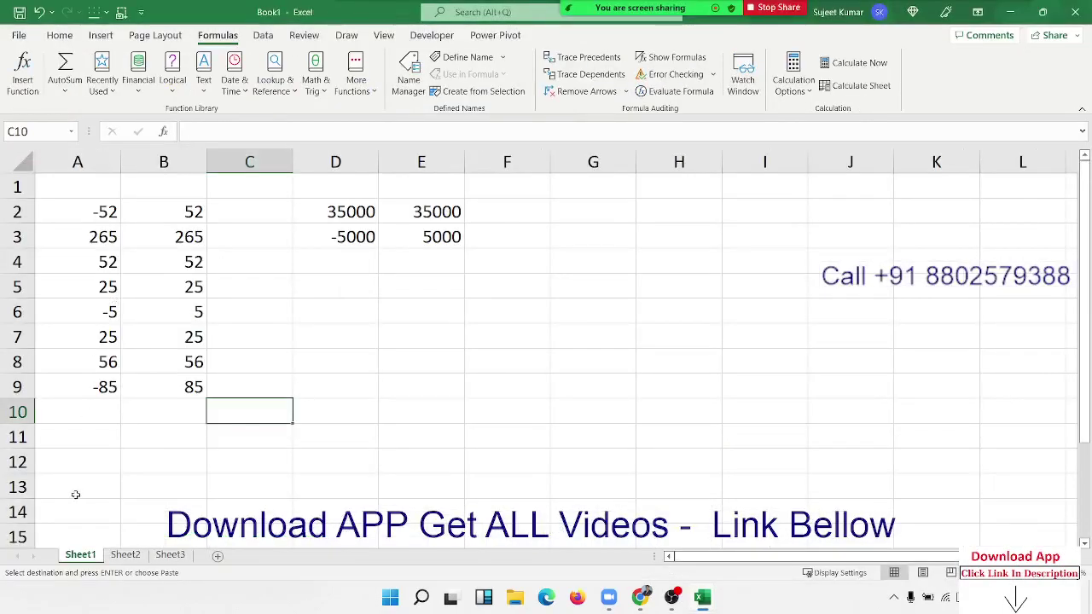
Paste the copied table into Sheet2 and rename Sheet1 to 'abs'
left_click(126, 555)
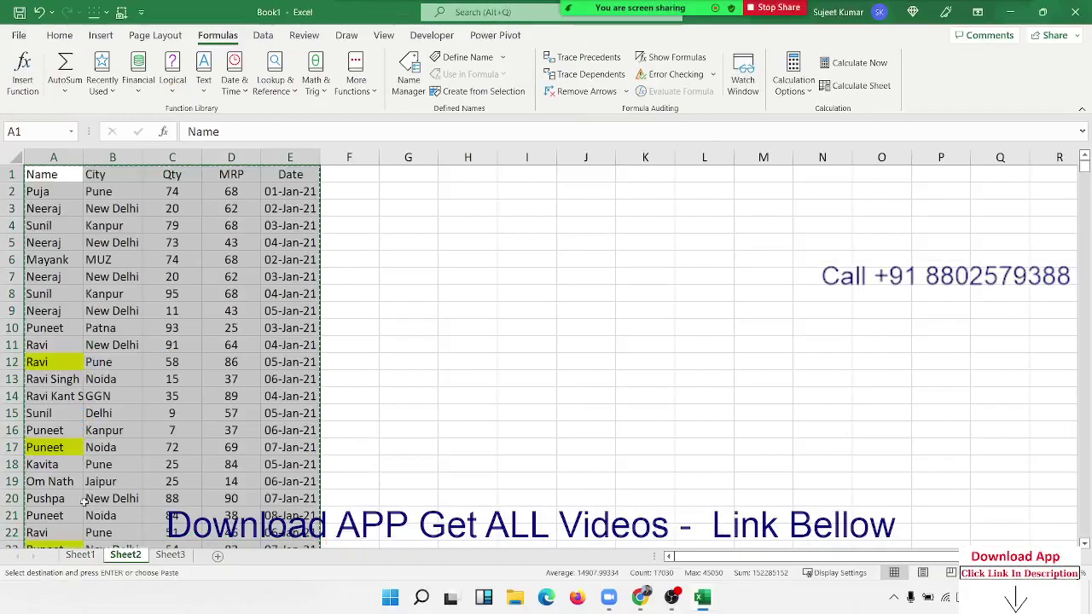
left_click(81, 555)
double_click(81, 555)
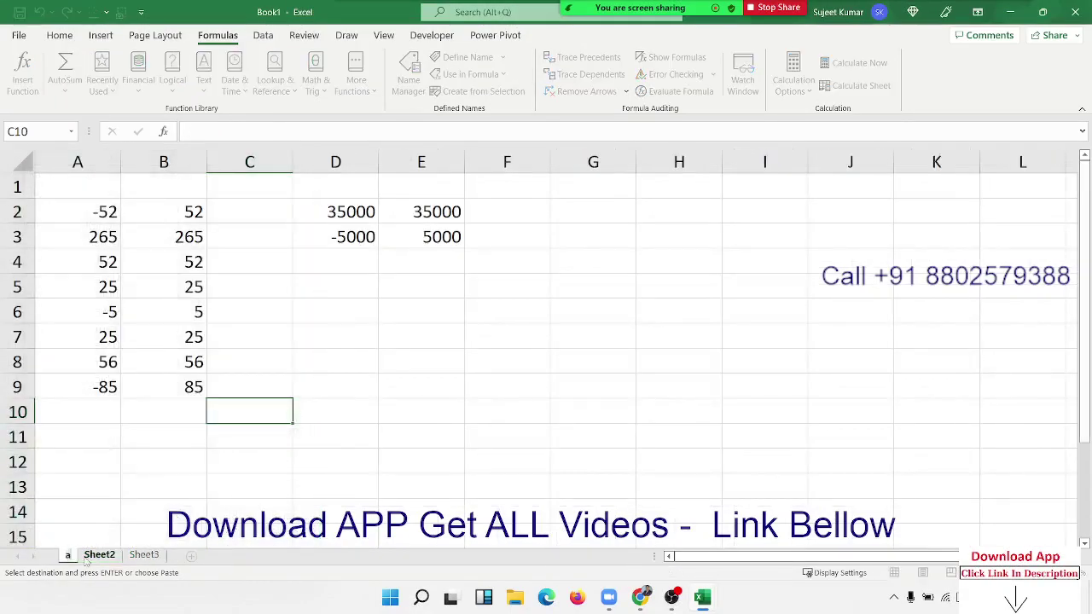
type("abs")
Rename Sheet2, which holds the pasted data, to 'aggrigate'
left_click(109, 555)
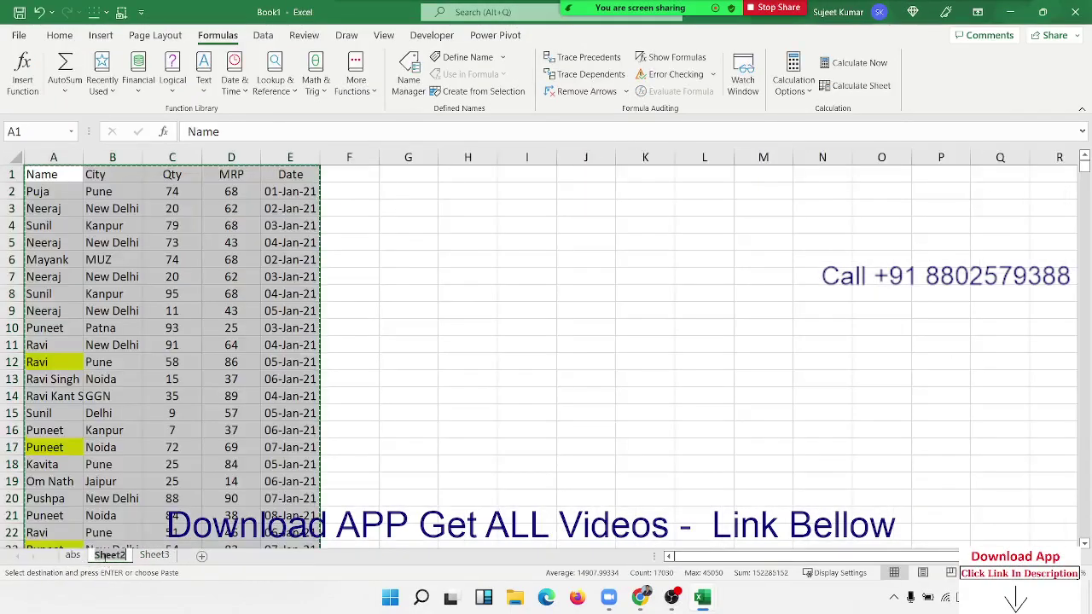
double_click(106, 555)
type("agg")
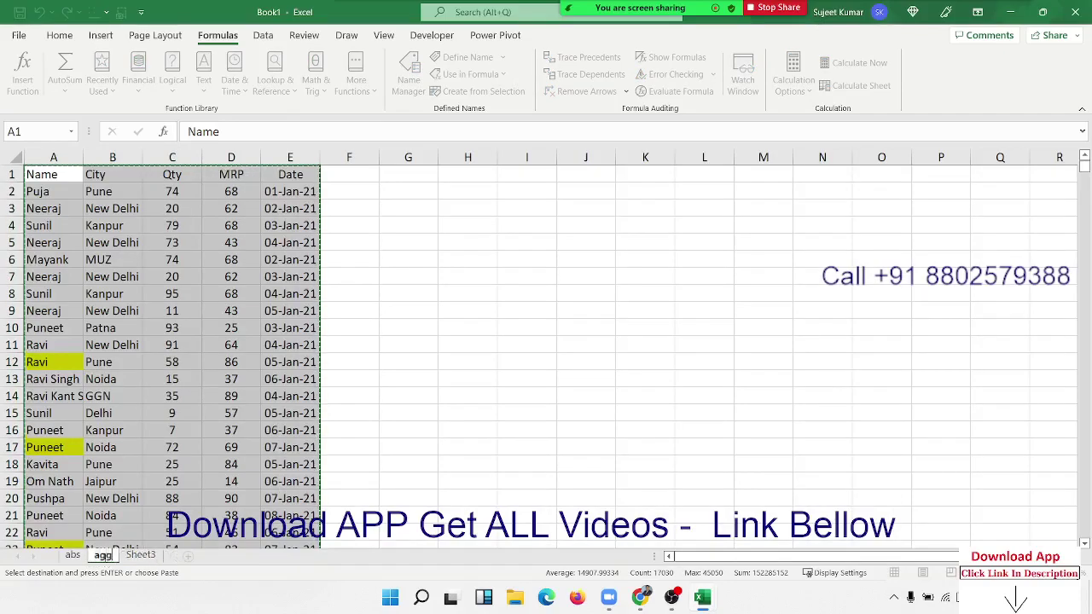
type("rigate")
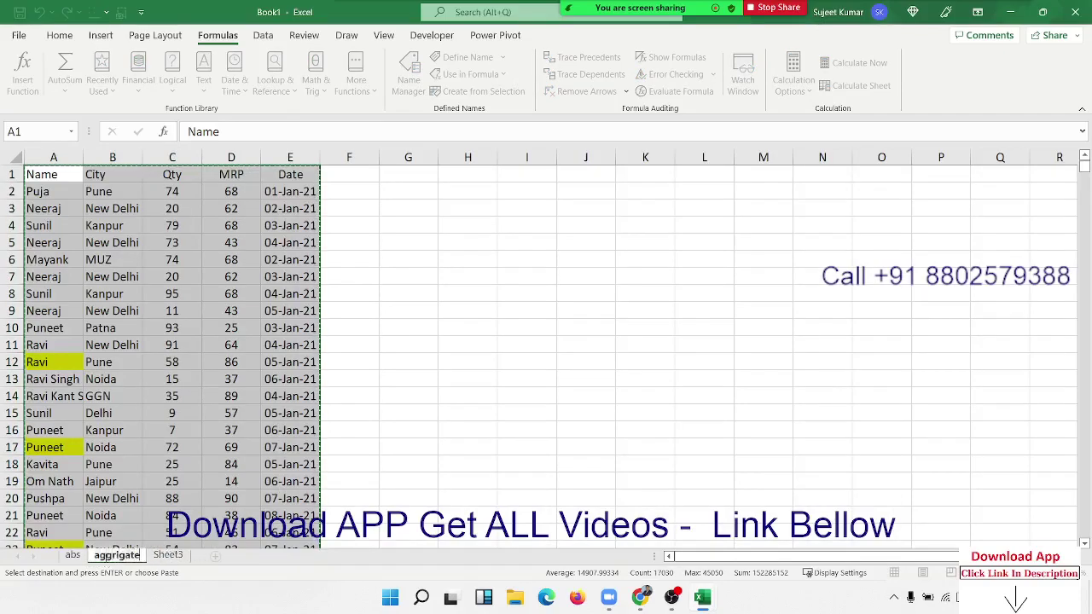
left_click(342, 434)
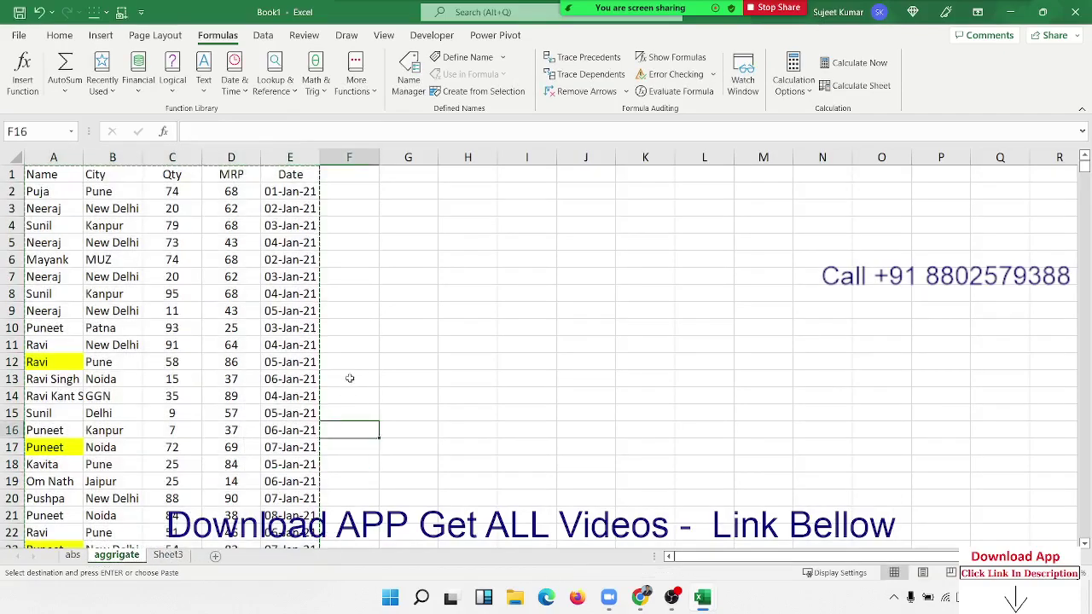
Clear the copy marquee and find the last data row of the aggrigate table
key("Escape")
left_click(311, 232)
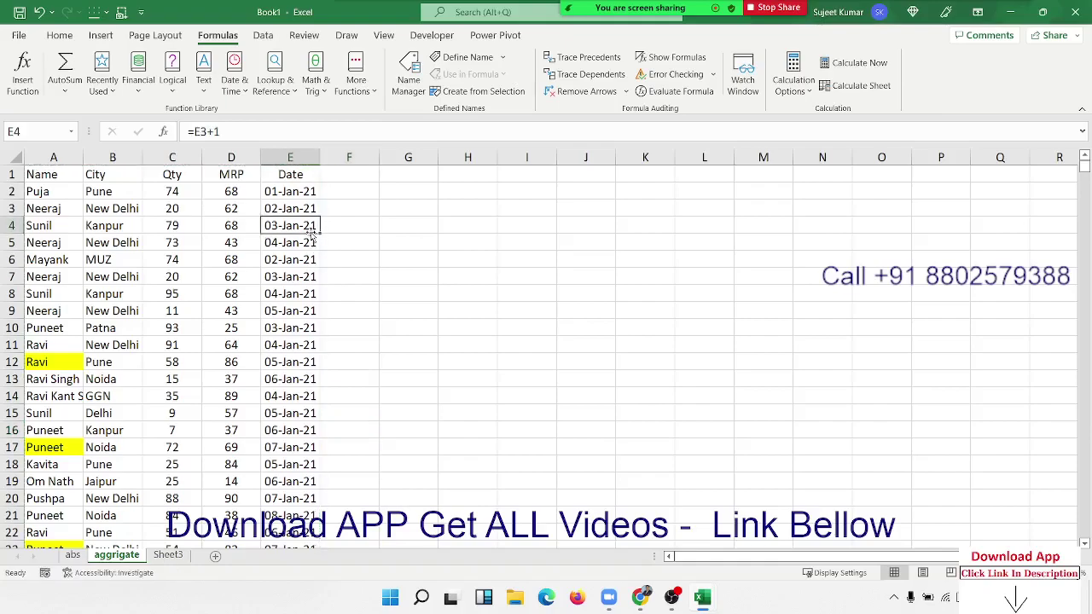
key("Left")
key("Left")
key("ctrl+Down")
key("Down")
key("Down")
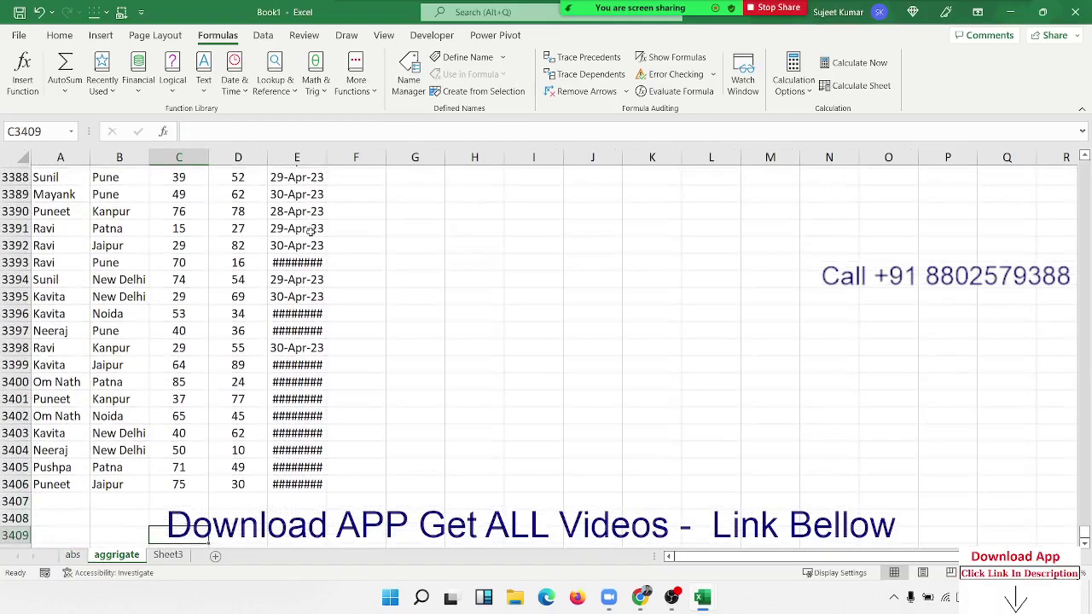
key("Up")
key("Up")
key("Down")
key("Up")
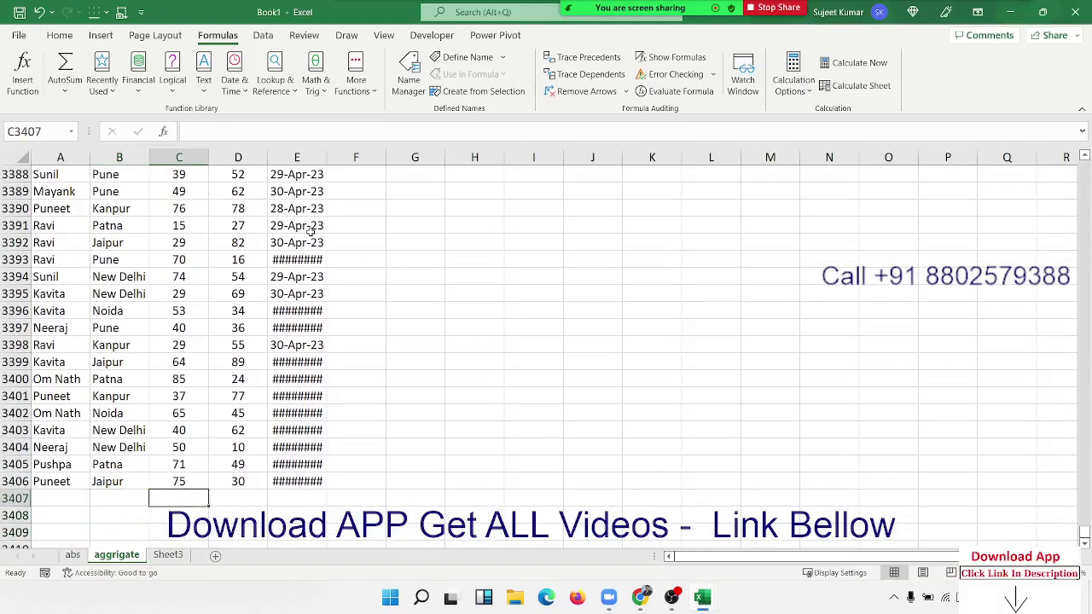
key("Right")
key("Right")
key("Right")
key("Up")
key("Left")
Scan up through the table's rows, then page back down to row 288
key("shift+Left")
key("shift+Left")
key("shift+Left")
key("shift+Left")
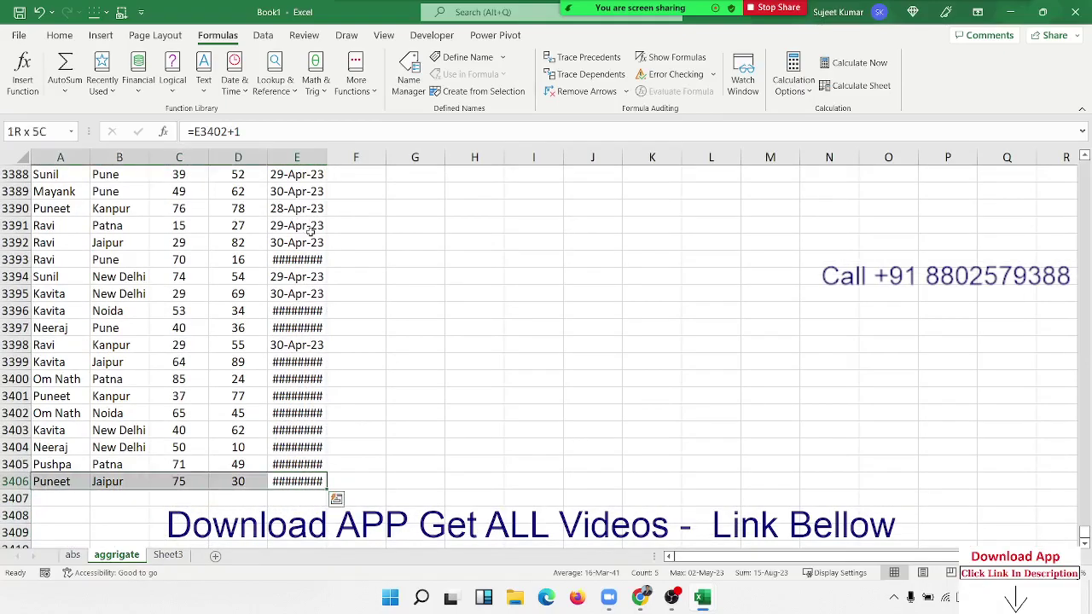
key("shift+Page_Up")
key("shift+Page_Up")
key("shift+Page_Up")
key("shift+Page_Up")
key("shift+Page_Up")
key("shift+Page_Up")
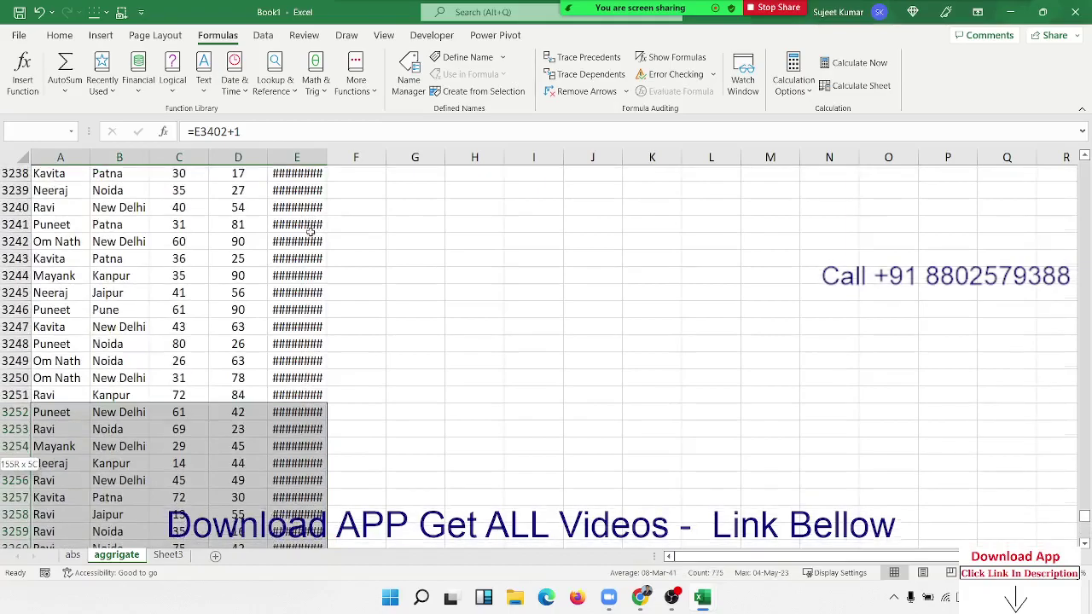
key("shift+Page_Up")
key("shift+Page_Up")
key("shift+Page_Up")
key("shift+Page_Up")
key("shift+Page_Up")
key("shift+Page_Up")
key("shift+Page_Up")
key("shift+Page_Up")
key("shift+Page_Up")
key("shift+Page_Up")
key("shift+Page_Up")
key("shift+Page_Up")
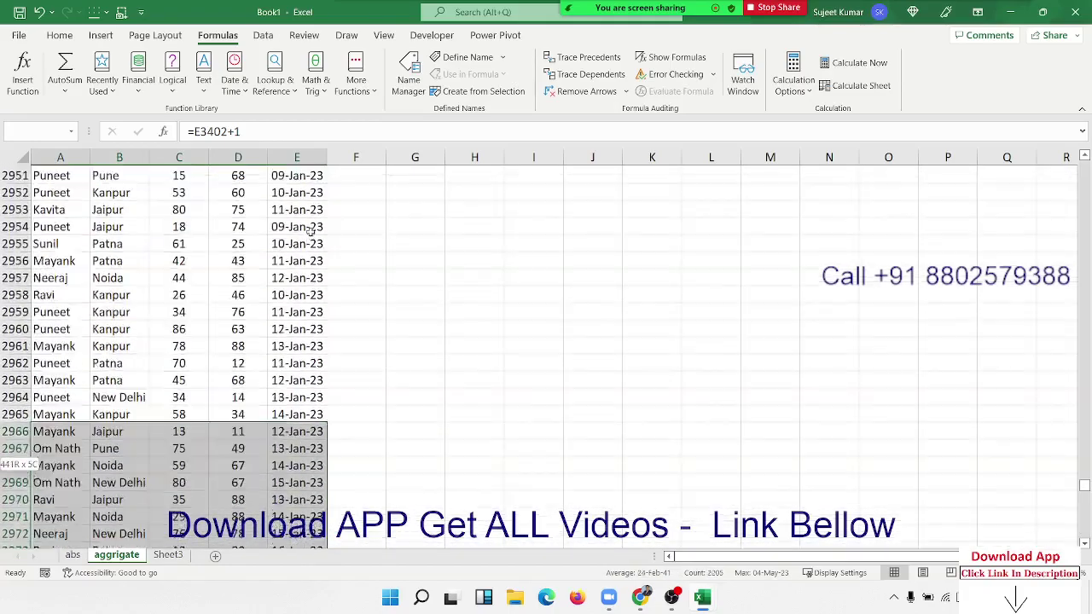
key("shift+Page_Up")
key("shift+Page_Up")
key("shift+Page_Up")
key("shift+Page_Up")
key("shift+Page_Up")
key("shift+Page_Up")
key("shift+Page_Up")
key("shift+Page_Up")
key("shift+Page_Up")
key("shift+Page_Up")
key("shift+Page_Up")
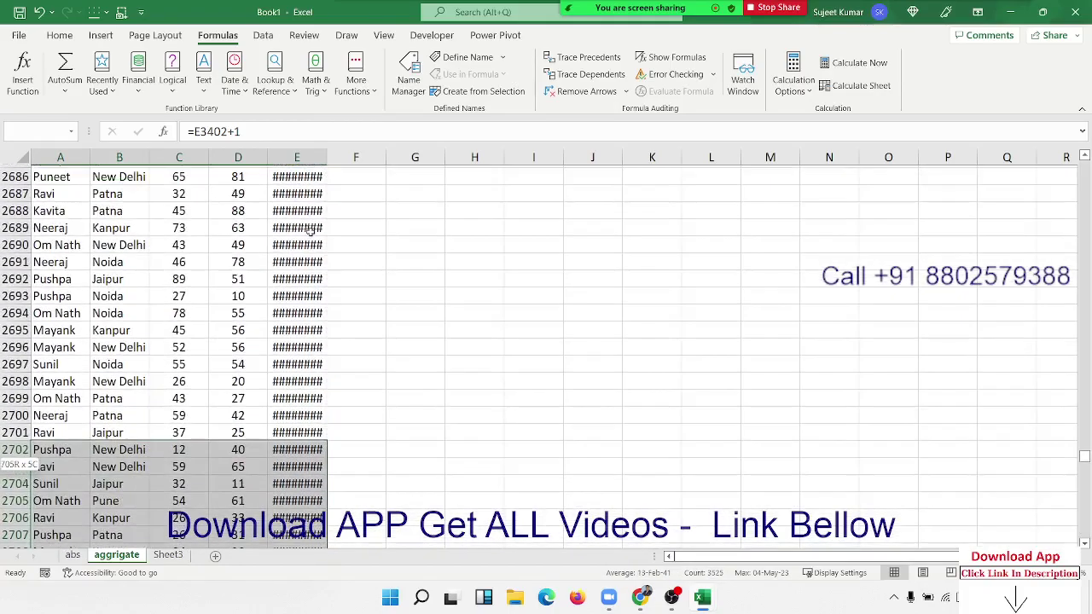
key("shift+Page_Up")
key("shift+Page_Up")
key("shift+Page_Up")
key("shift+Page_Up")
key("shift+Page_Up")
key("shift+Page_Up")
key("shift+Page_Up")
key("shift+Page_Up")
key("shift+Page_Up")
key("shift+Page_Up")
key("shift+Page_Up")
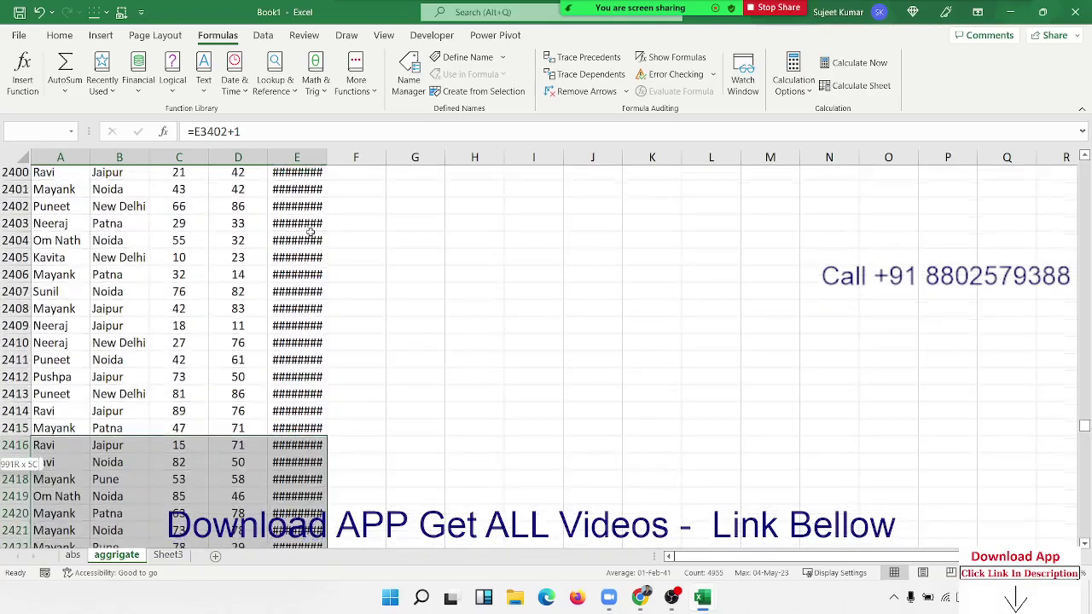
key("shift+Page_Up")
key("shift+Page_Up")
key("shift+Page_Up")
key("ctrl+Up")
key("Down")
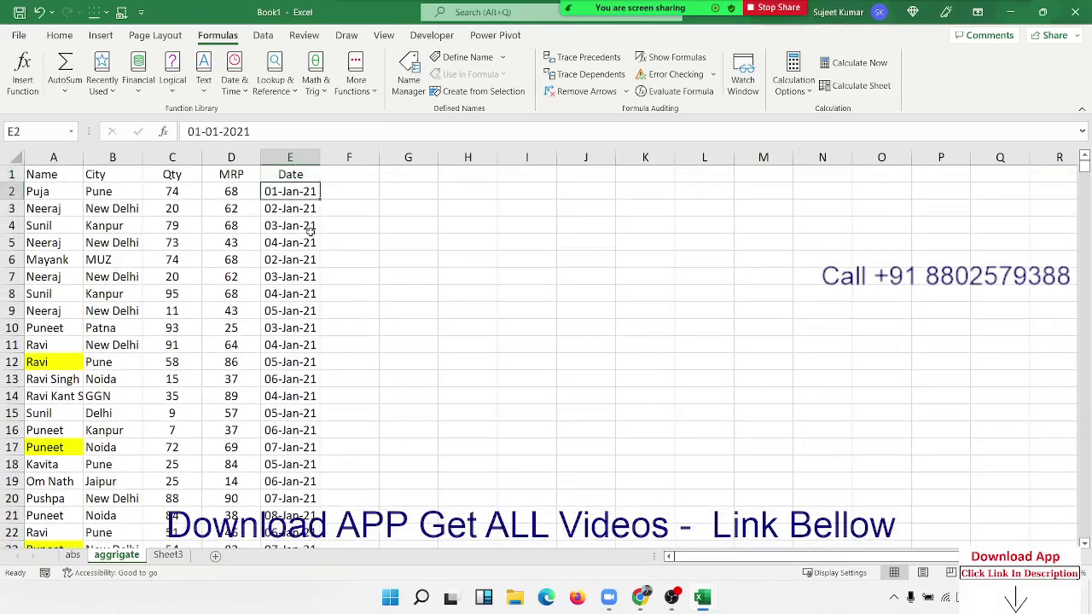
key("Page_Down")
key("Page_Down")
key("Page_Down")
key("Page_Down")
key("Page_Down")
key("Page_Down")
key("Page_Down")
key("Page_Down")
key("Page_Down")
key("Page_Down")
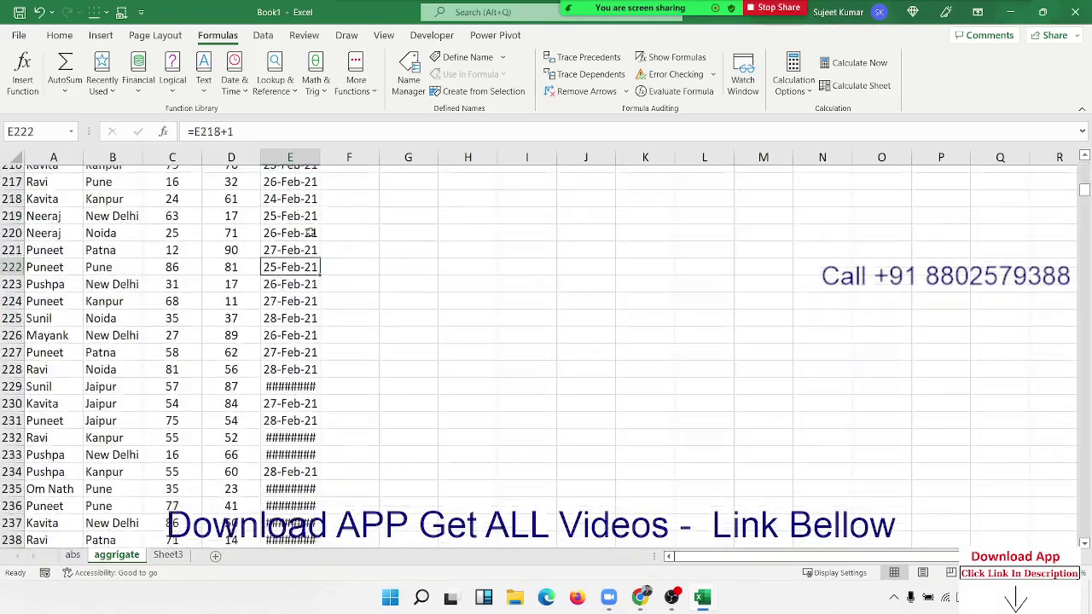
key("Page_Down")
key("Page_Down")
key("Page_Down")
Select columns A:E from row 288 to the end and delete those rows' data
key("shift+Home")
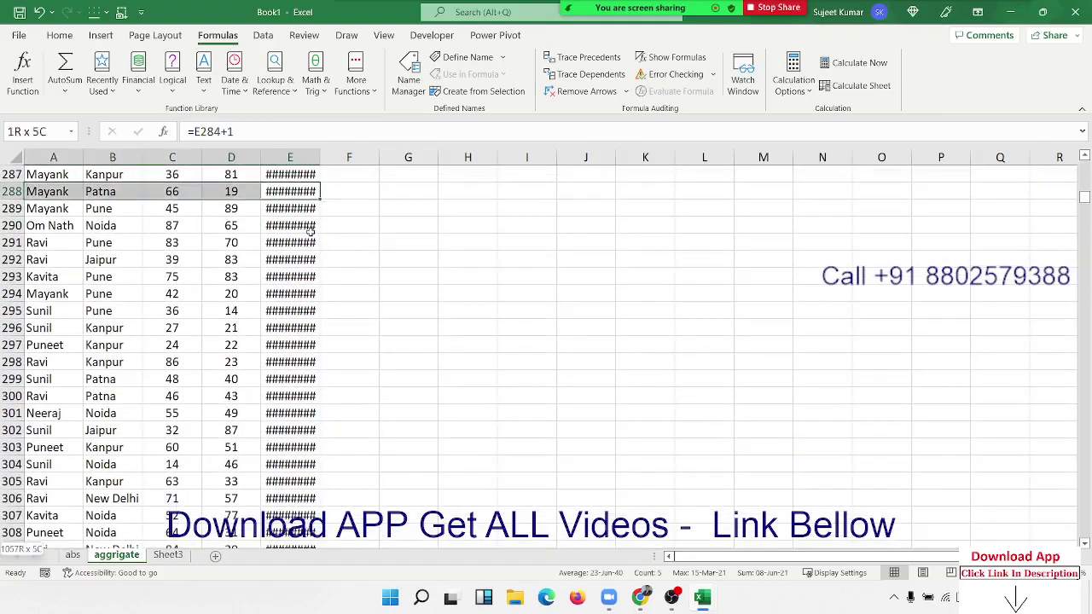
key("ctrl+shift+Down")
key("Delete")
key("Down")
key("Left")
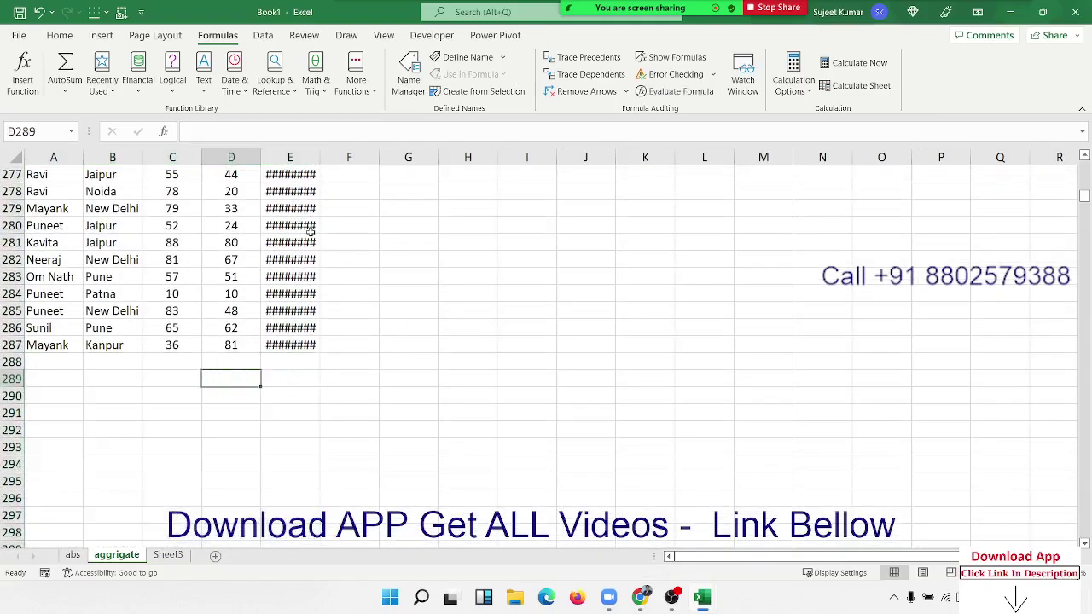
key("Left")
key("Left")
Label B289 'Total' and enter =SUM(C2:C287) in C289 to total the Qty column
type("Total")
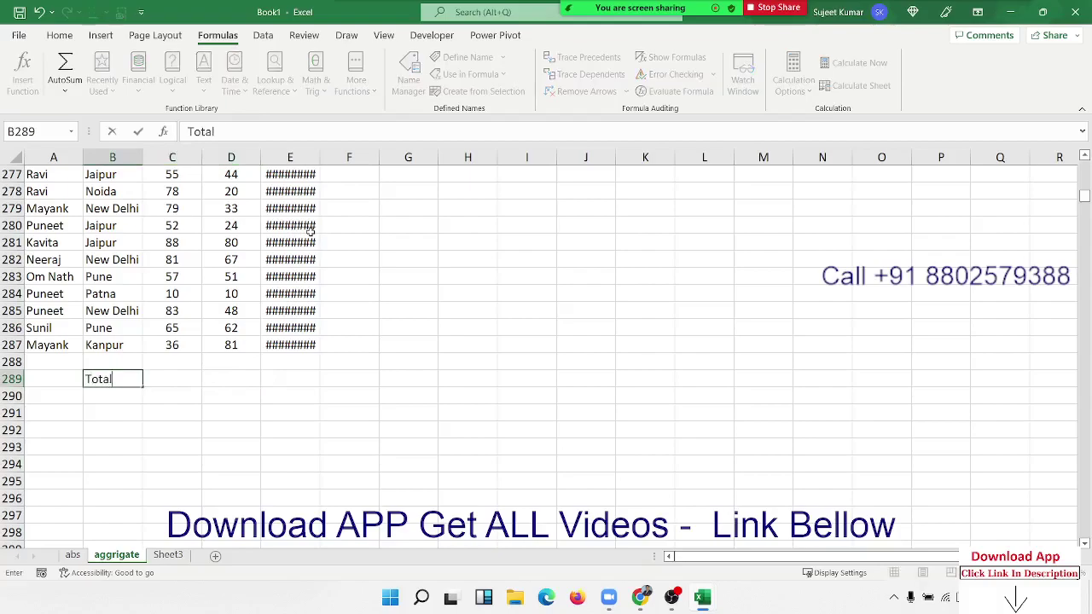
key("BackSpace")
key("Tab")
type("=sum")
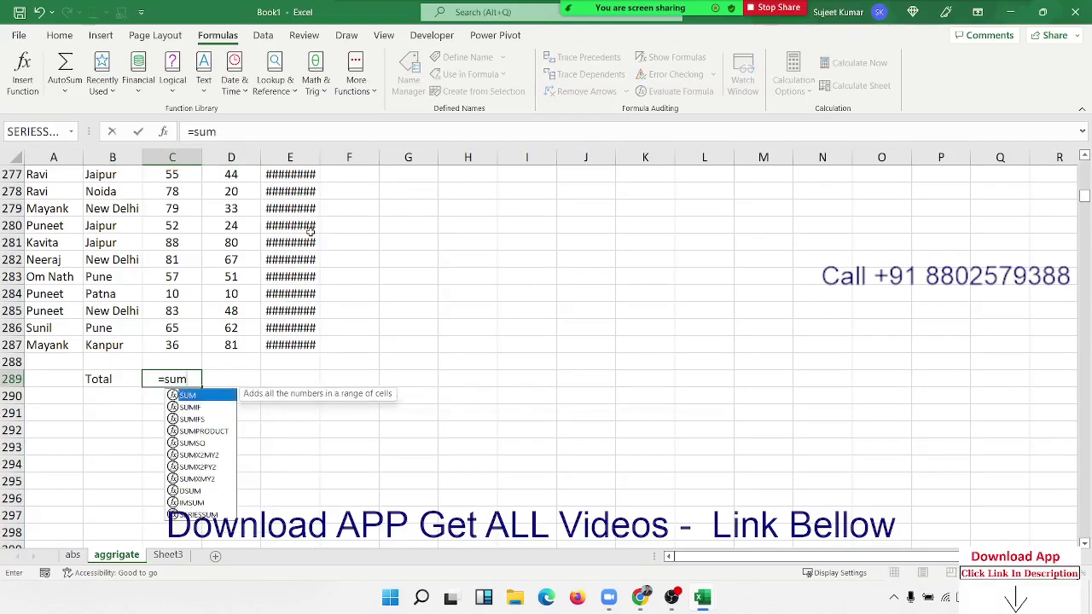
key("Tab")
key("Up")
key("Up")
key("ctrl+shift+Up")
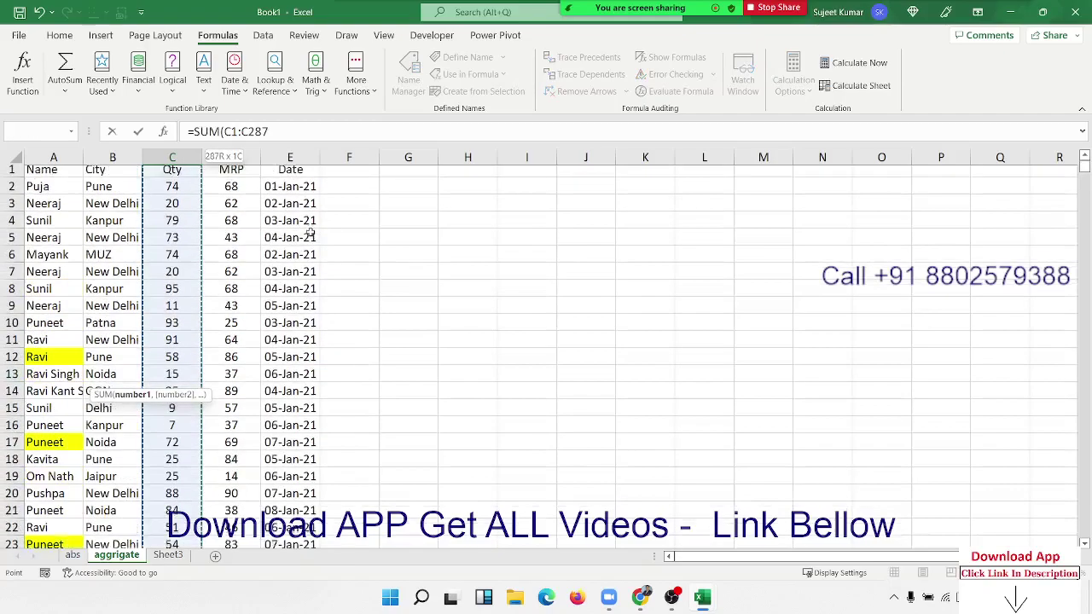
key("Return")
Make the Total label and sum in B289:C289 bold
key("Up")
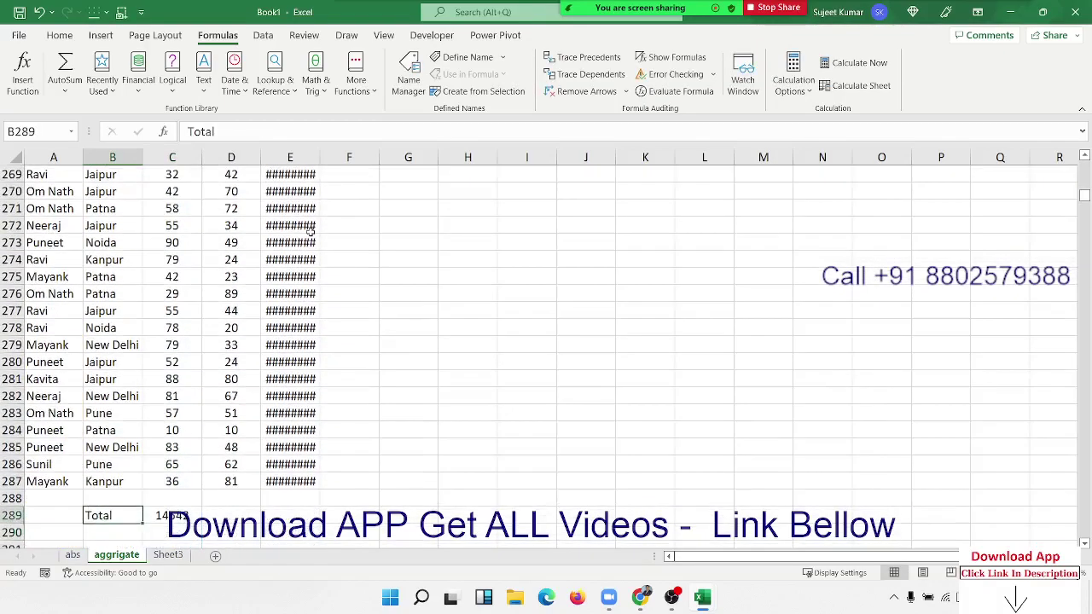
key("Right")
key("Up")
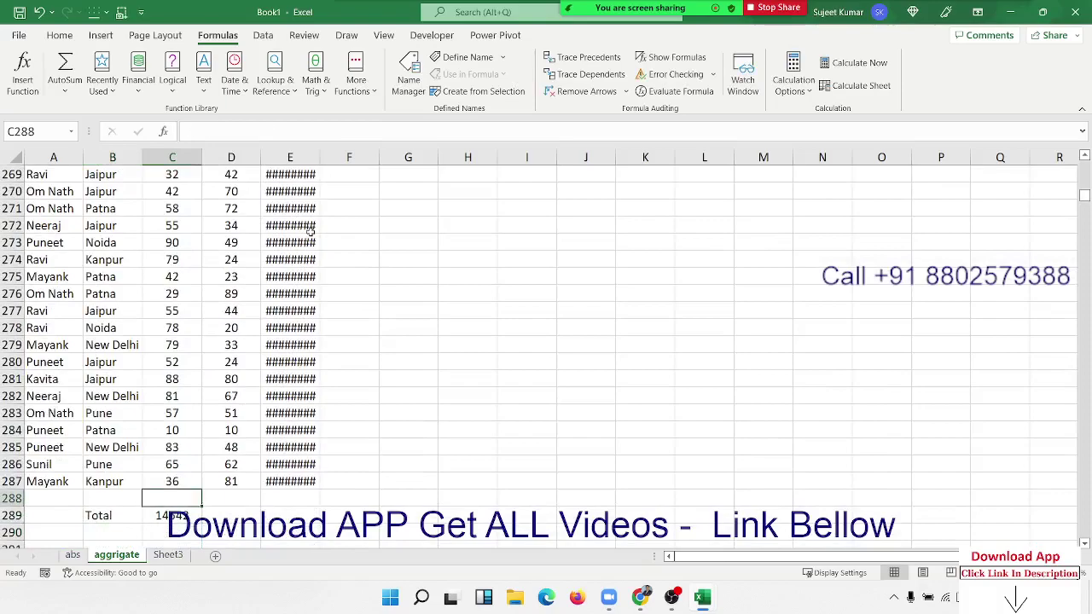
key("Up")
key("Down")
key("Down")
key("shift+Left")
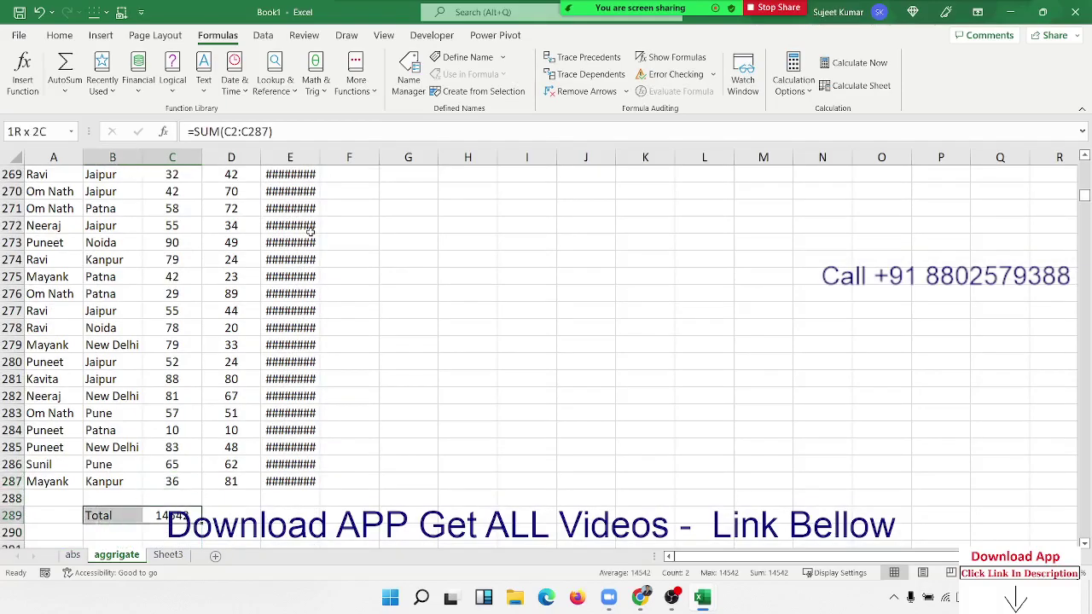
key("ctrl+b")
Turn on AutoFilter for the table's header row
key("Up")
key("Up")
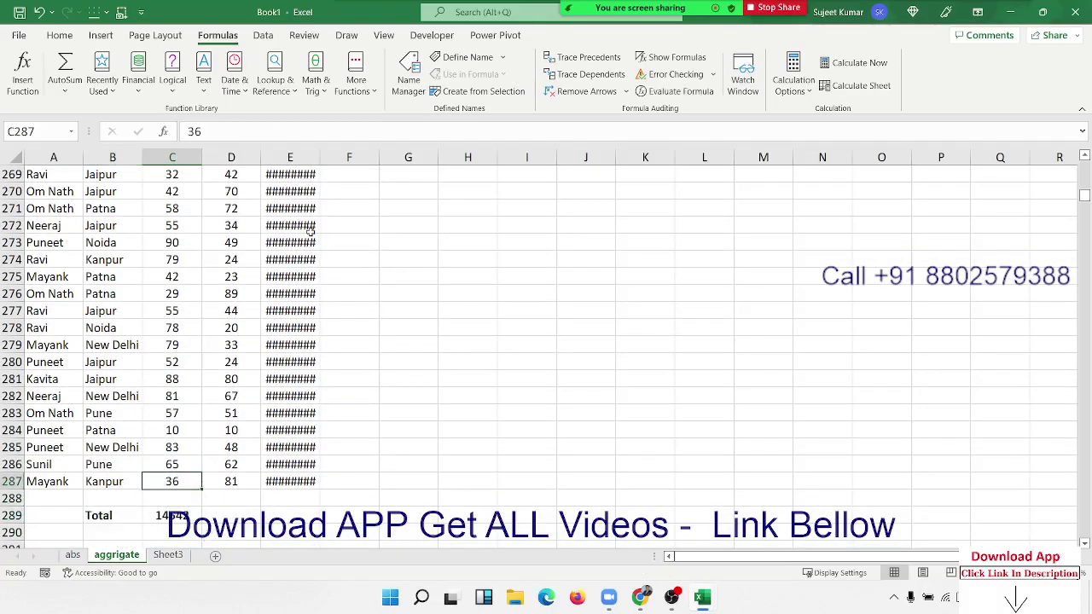
key("ctrl+Up")
key("Left")
key("Left")
key("ctrl+shift+l")
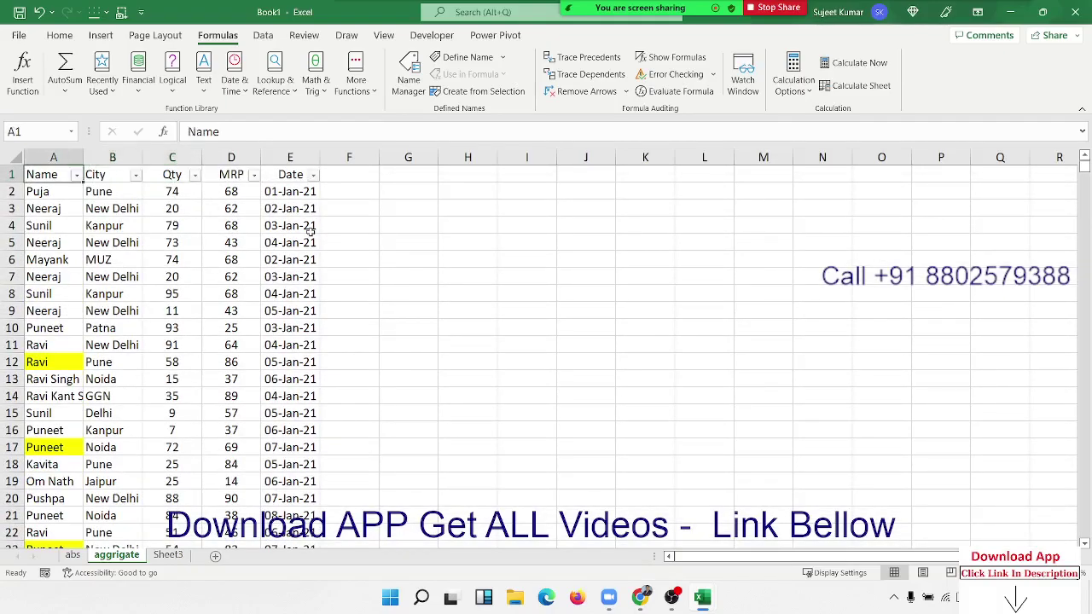
Filter the Name column to show only one person's rows
left_click(76, 174)
left_click(59, 343)
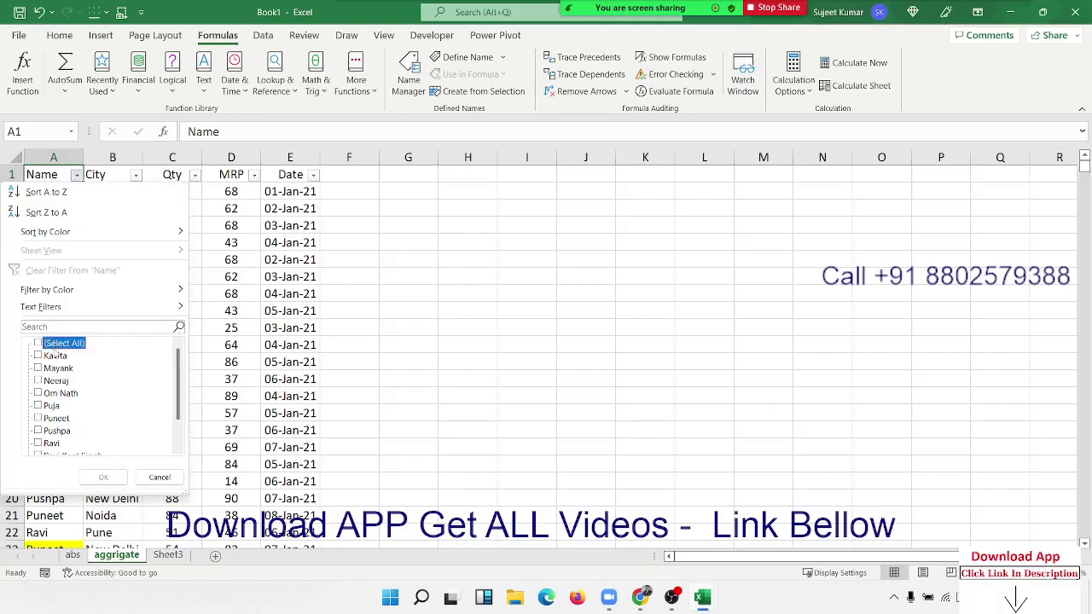
left_click(55, 356)
left_click(103, 477)
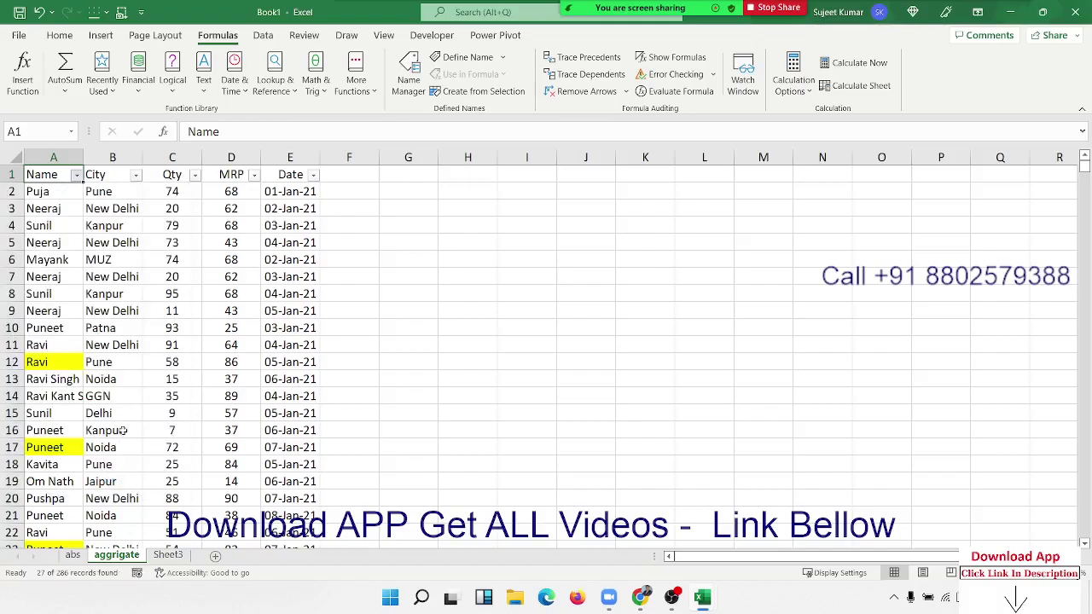
left_click(152, 310)
scroll(151, 313, "down", 3)
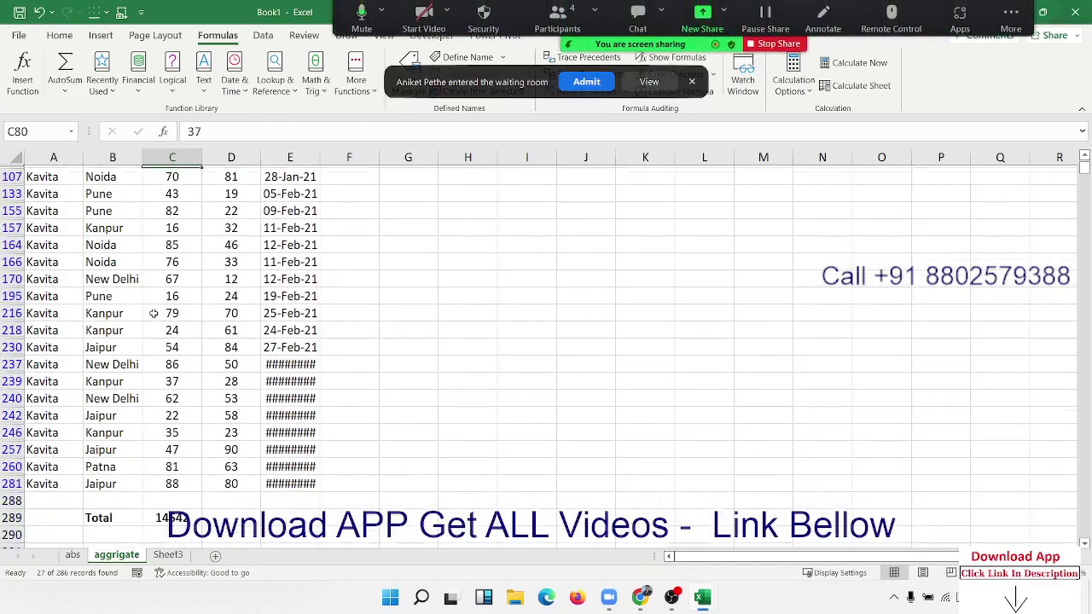
scroll(153, 313, "down", 4)
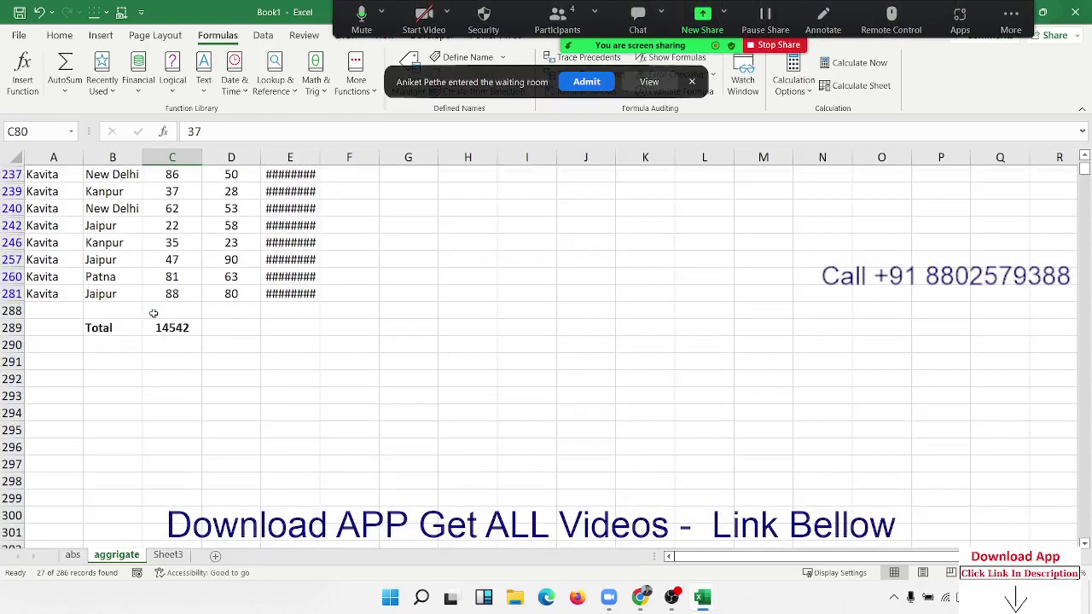
left_click(589, 83)
Compare the unchanged SUM total in C289 with the sum of the visible Qty values
left_click(171, 332)
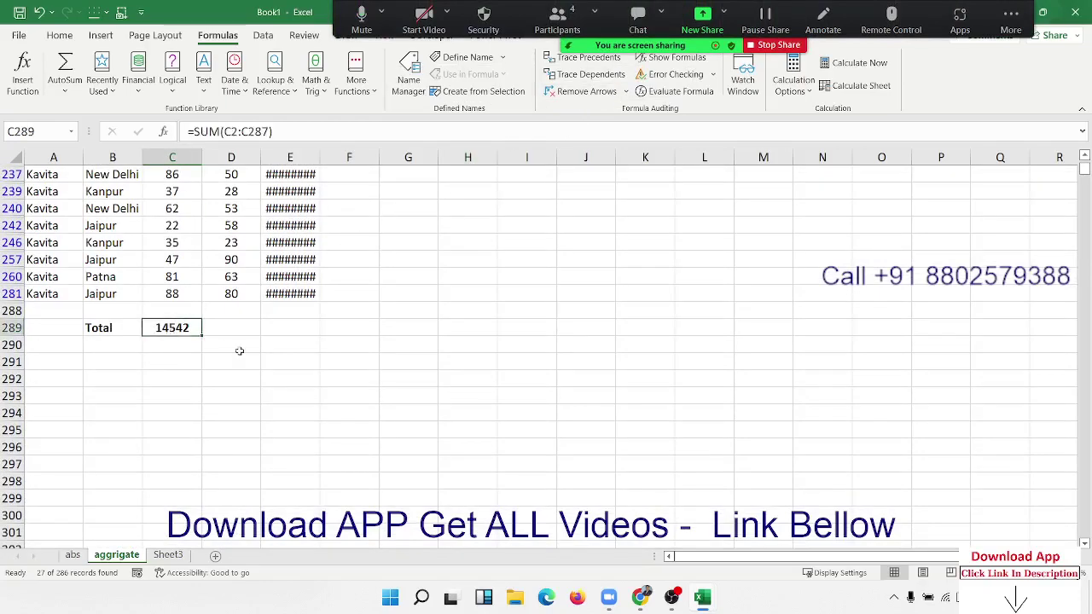
key("ctrl+Up")
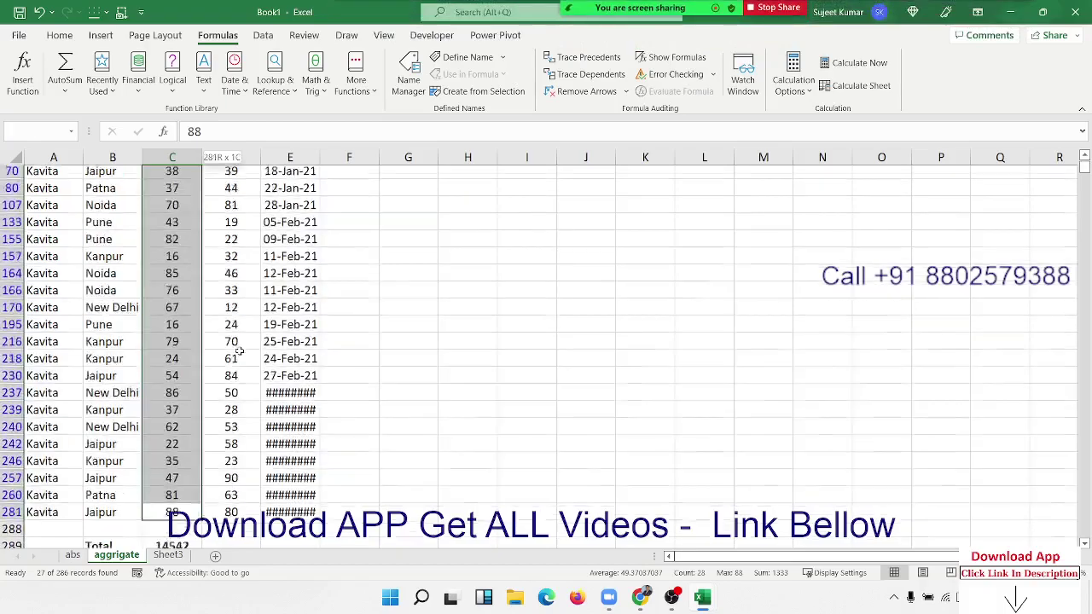
key("shift+Up")
key("shift+Up")
key("shift+Up")
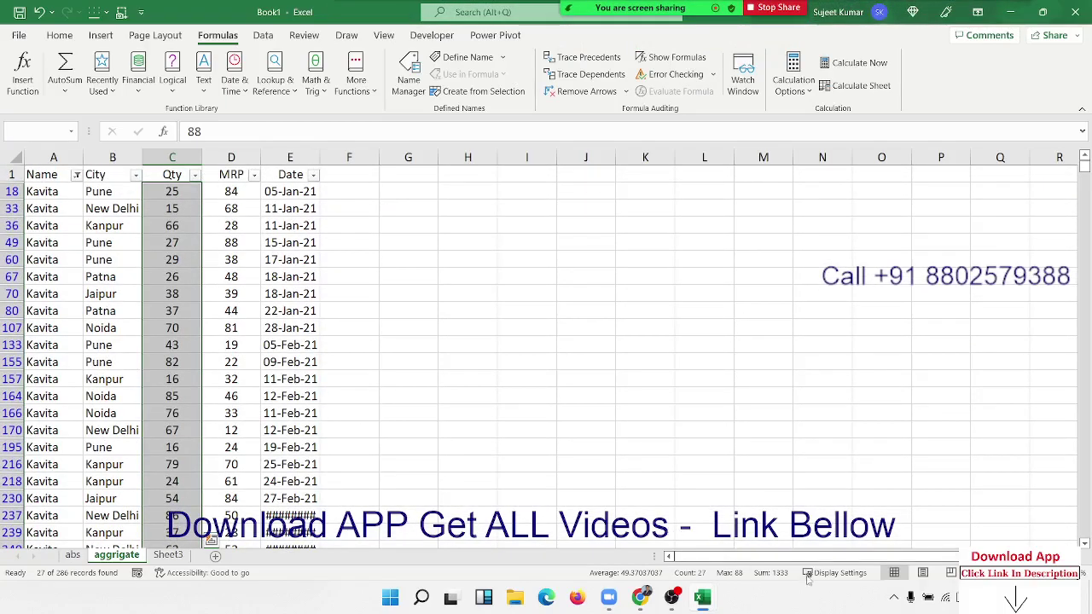
key("ctrl+q")
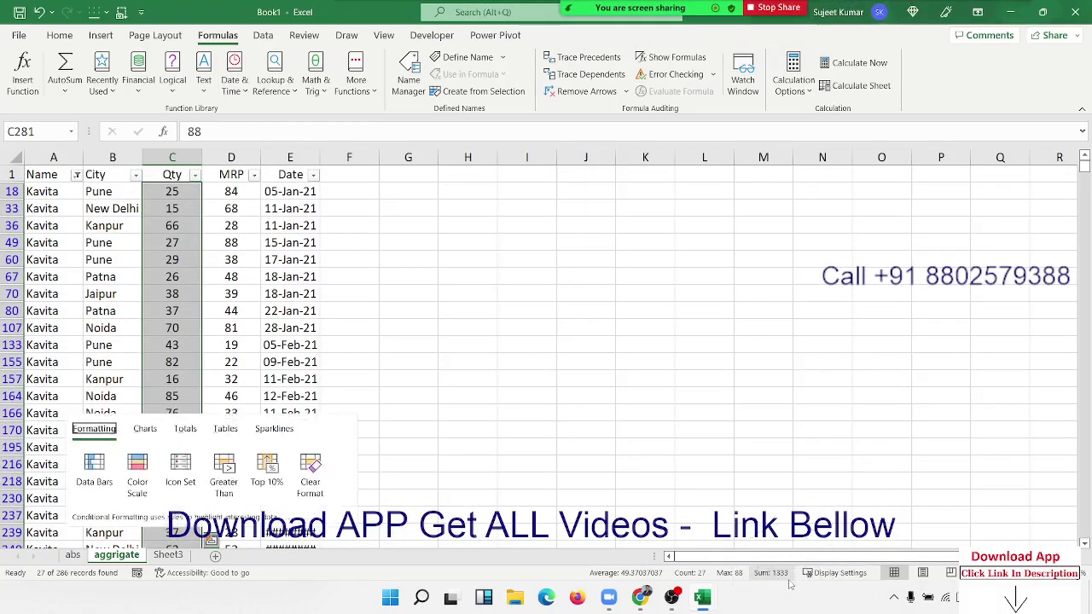
left_click(183, 341)
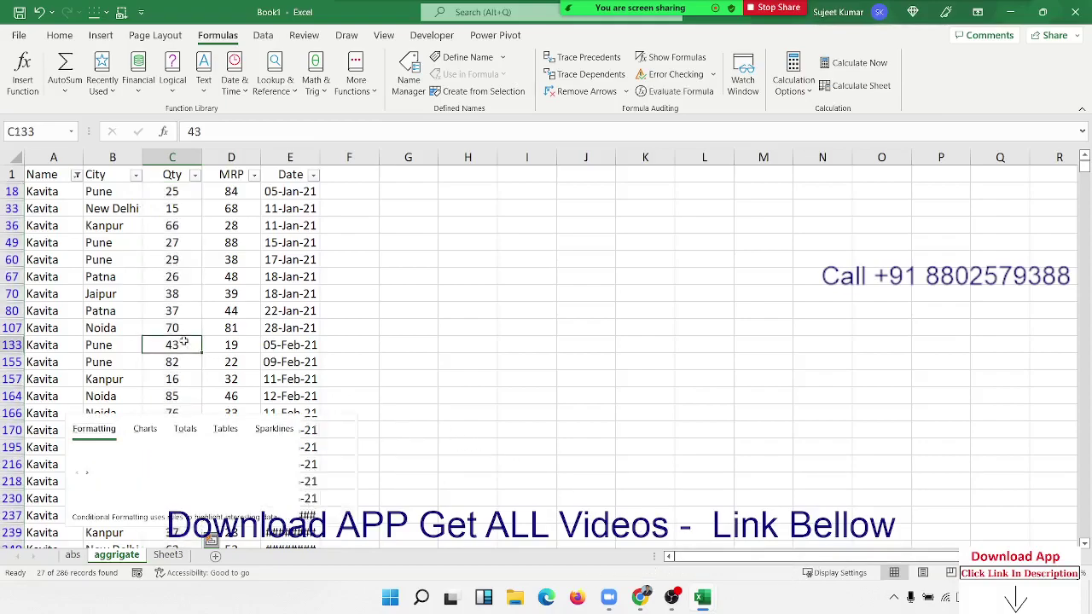
key("ctrl+Down")
key("ctrl+Down")
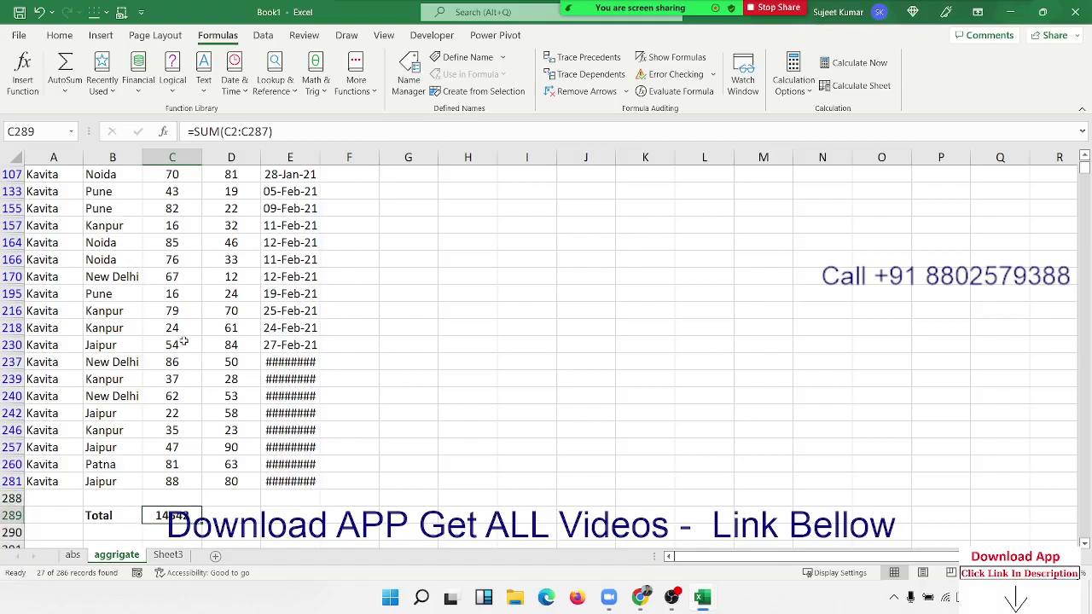
key("Up")
key("Up")
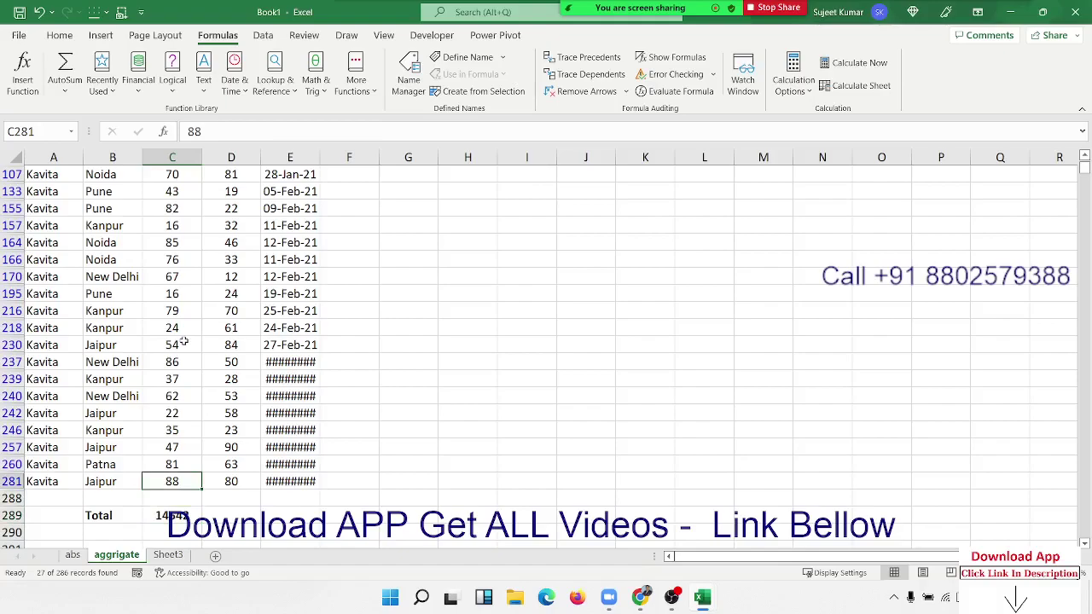
key("Down")
key("Down")
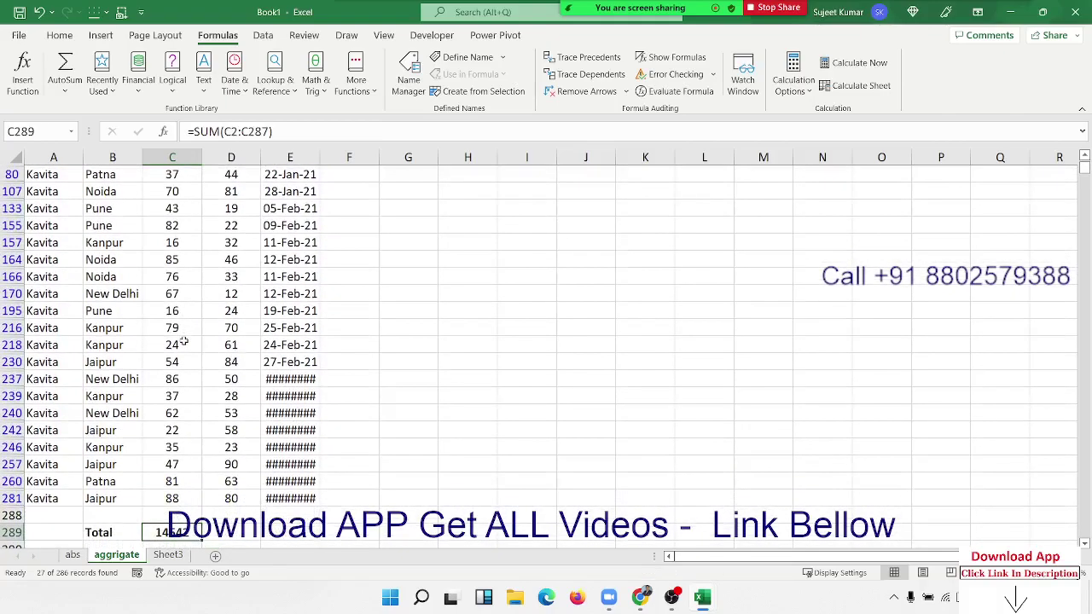
key("Up")
key("Up")
key("Up")
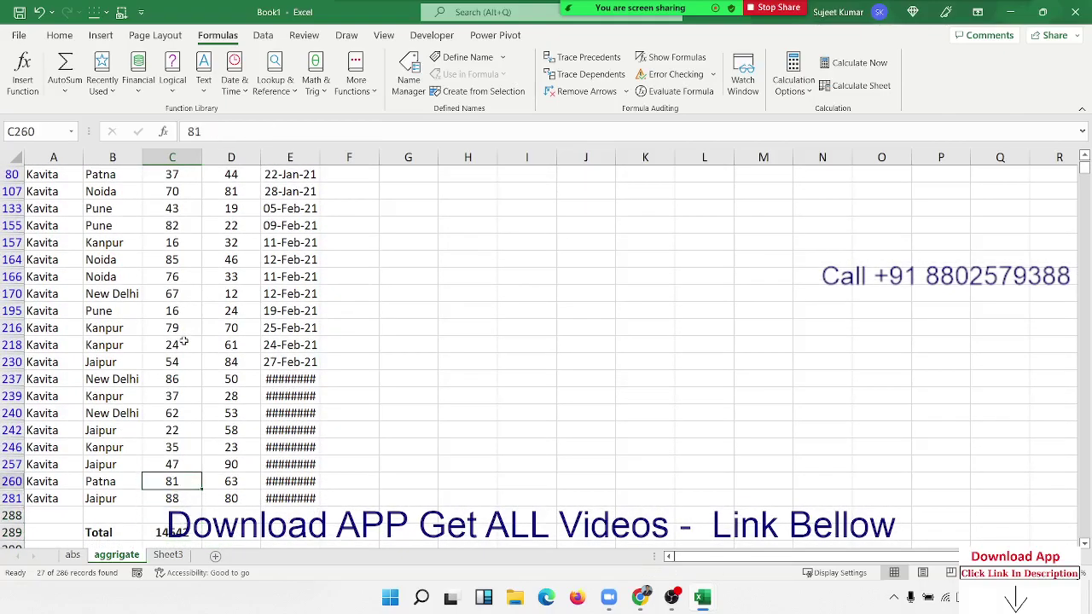
Remove the filter so all rows show, returning to the total in C289
key("ctrl+shift+l")
key("ctrl+Down")
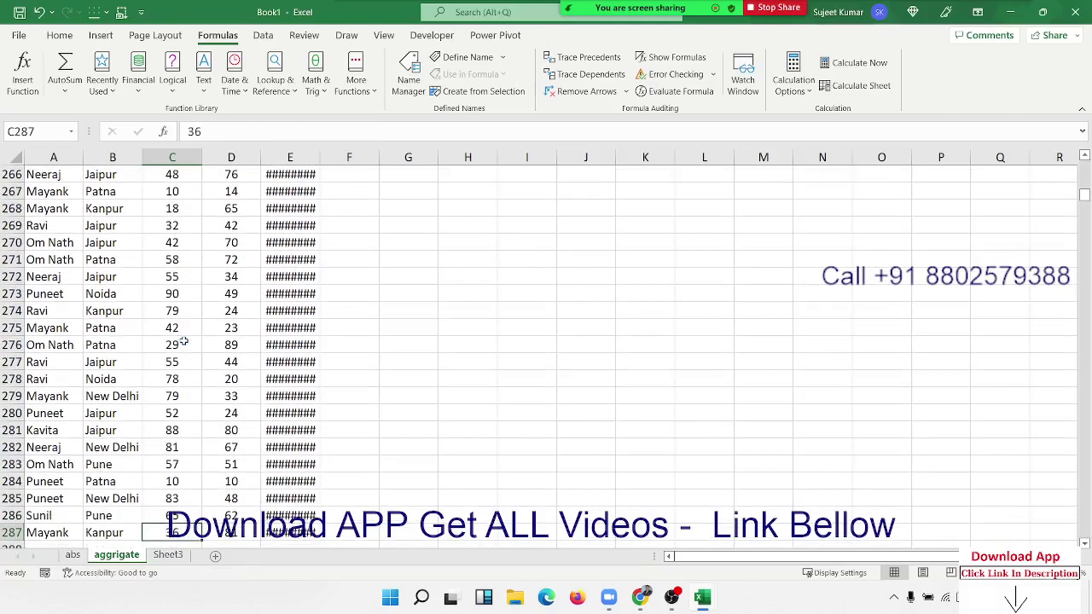
key("Down")
key("Down")
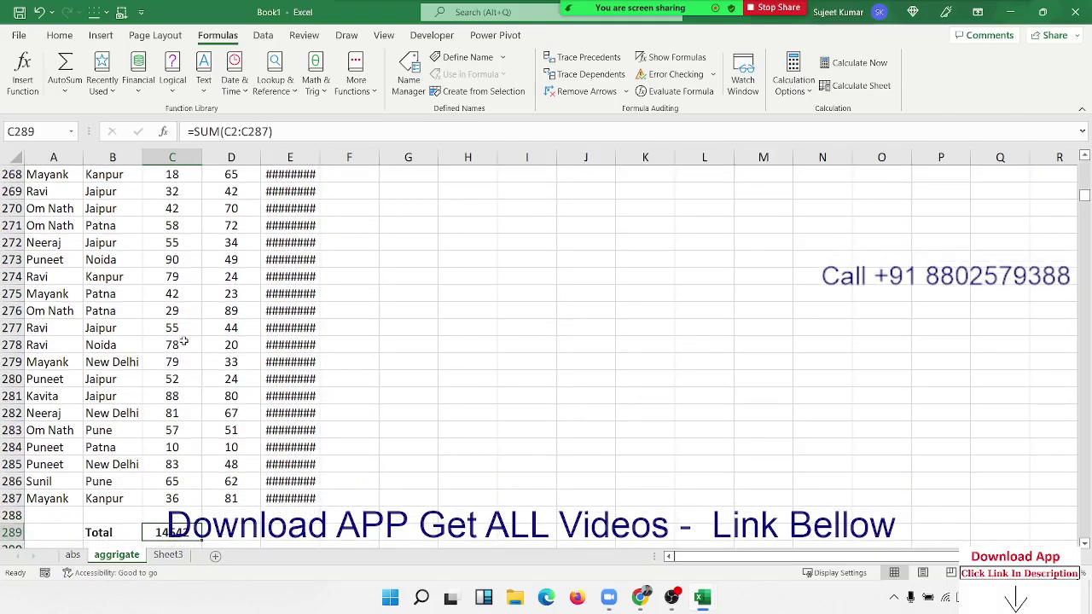
Start a SUBTOTAL formula in C289 with function number 9 (SUM)
type("=sub")
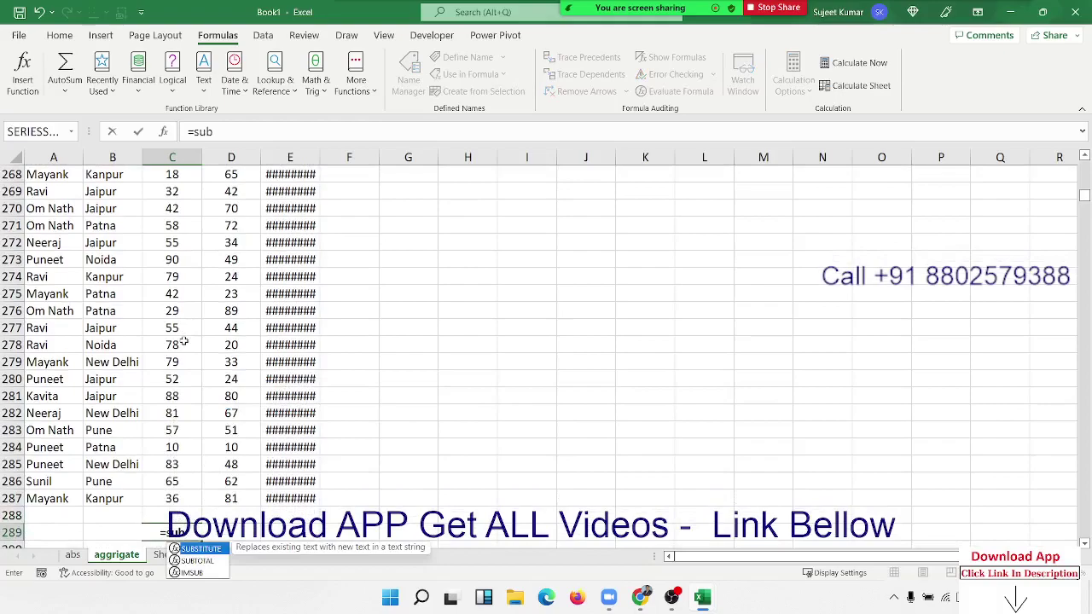
key("Down")
key("Tab")
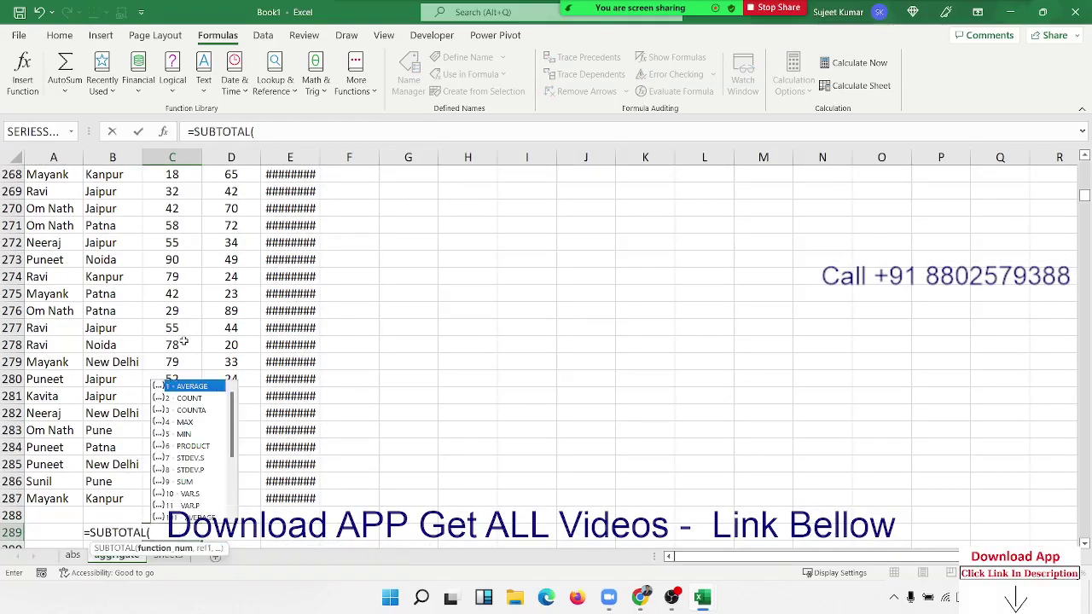
key("Down")
key("Down")
key("Down")
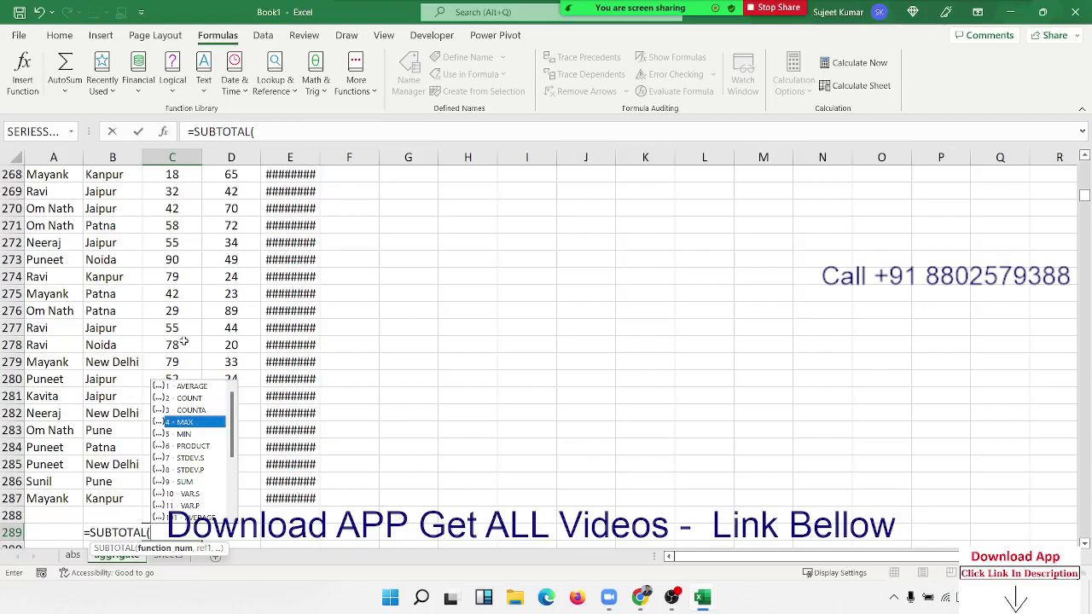
key("Down")
key("Down")
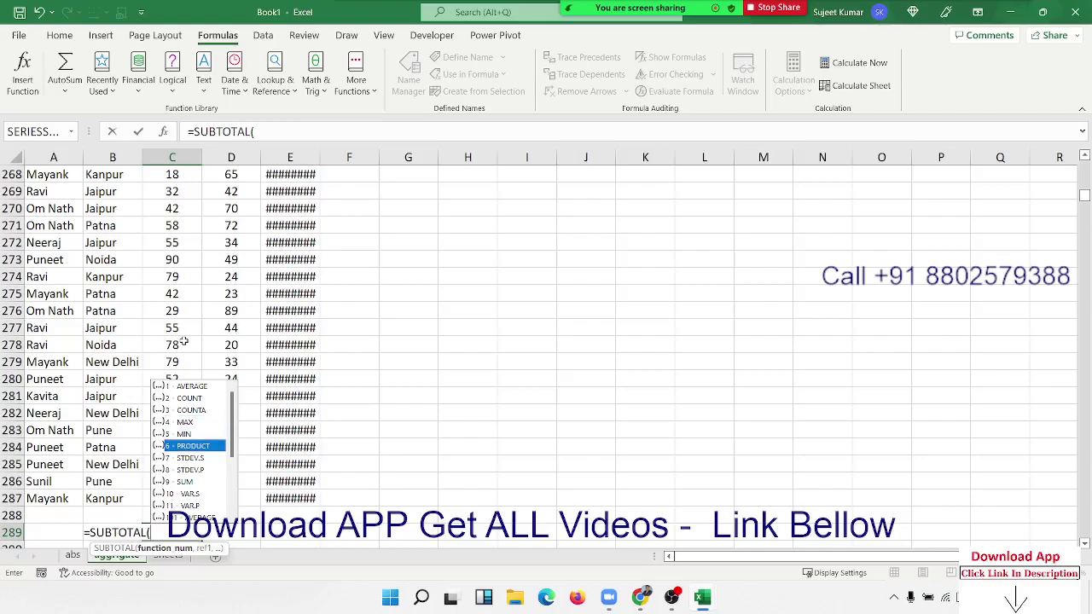
key("Down")
key("Down")
key("Down")
key("Tab")
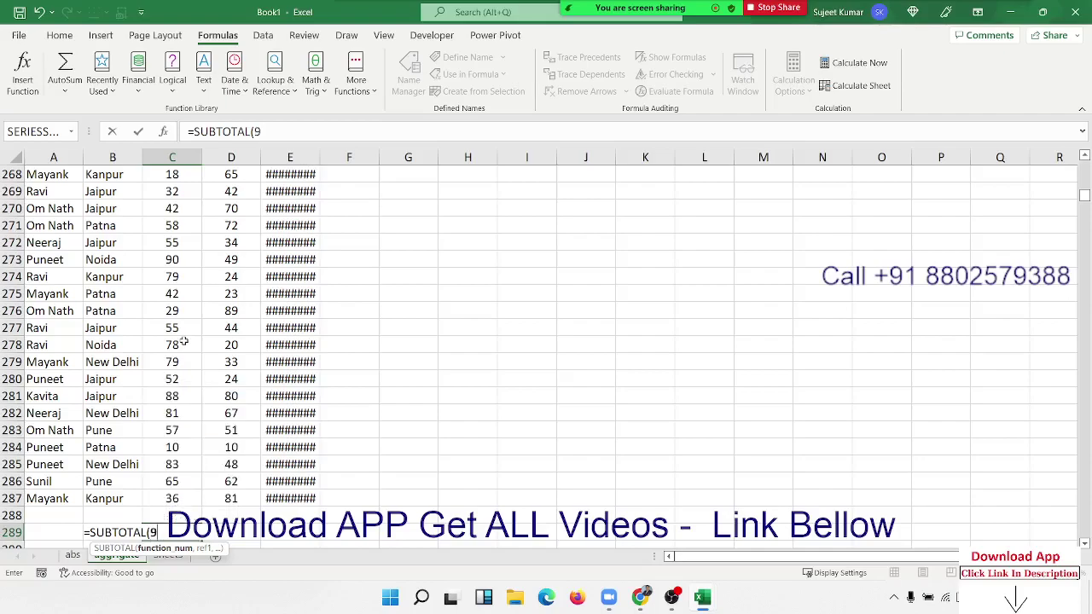
Complete it with range C2:C287, giving =SUBTOTAL(9,C2:C287) totalling 14542
type(",")
key("Up")
key("Right")
key("Up")
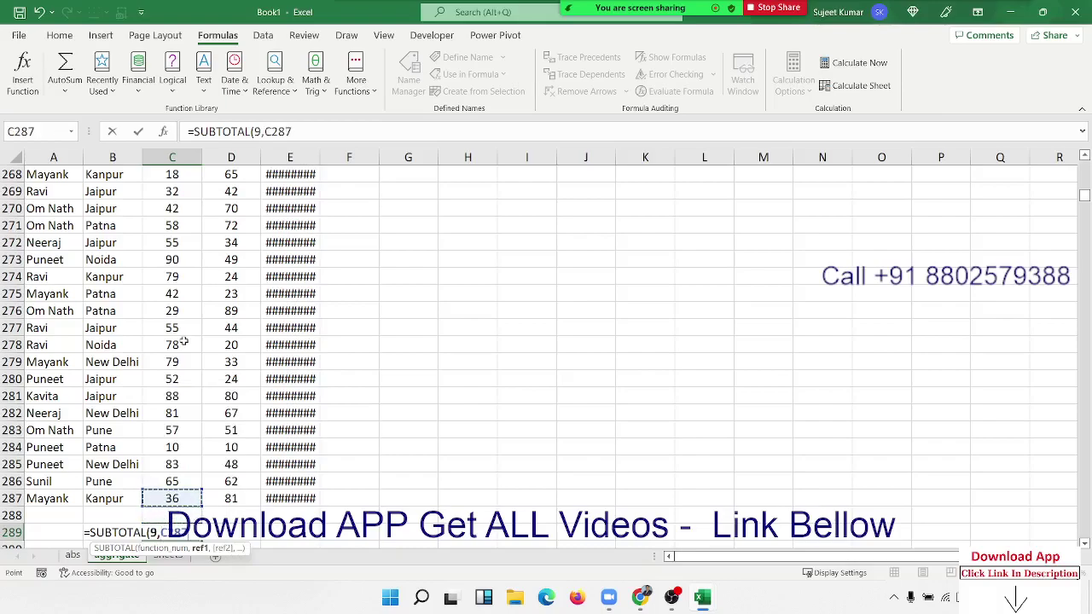
key("ctrl+shift+Up")
key("ctrl+shift+Up")
key("shift+Down")
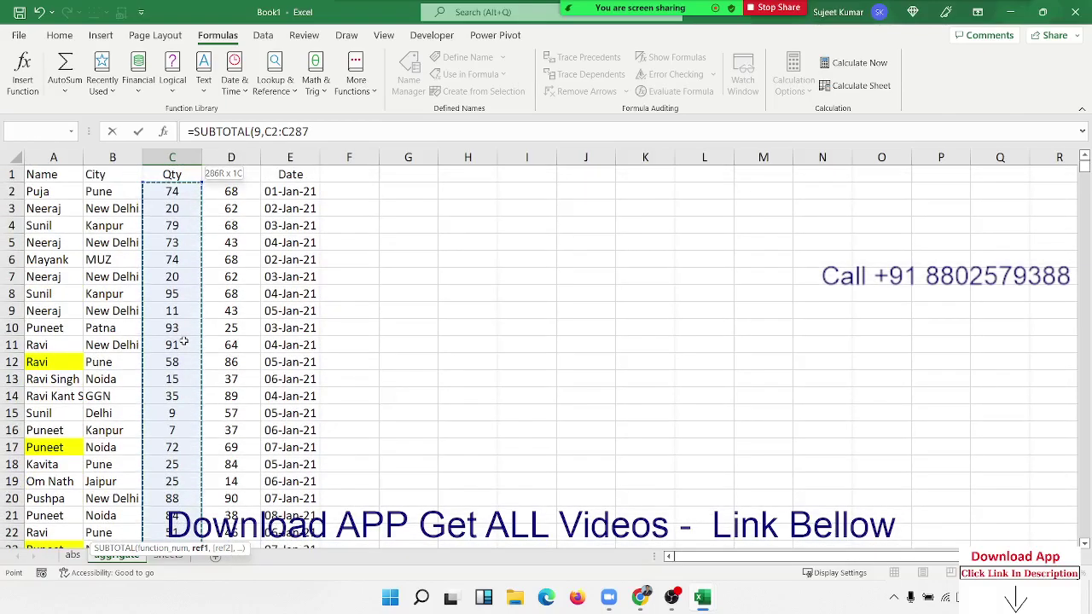
key("Return")
scroll(184, 340, "down", 3)
key("Up")
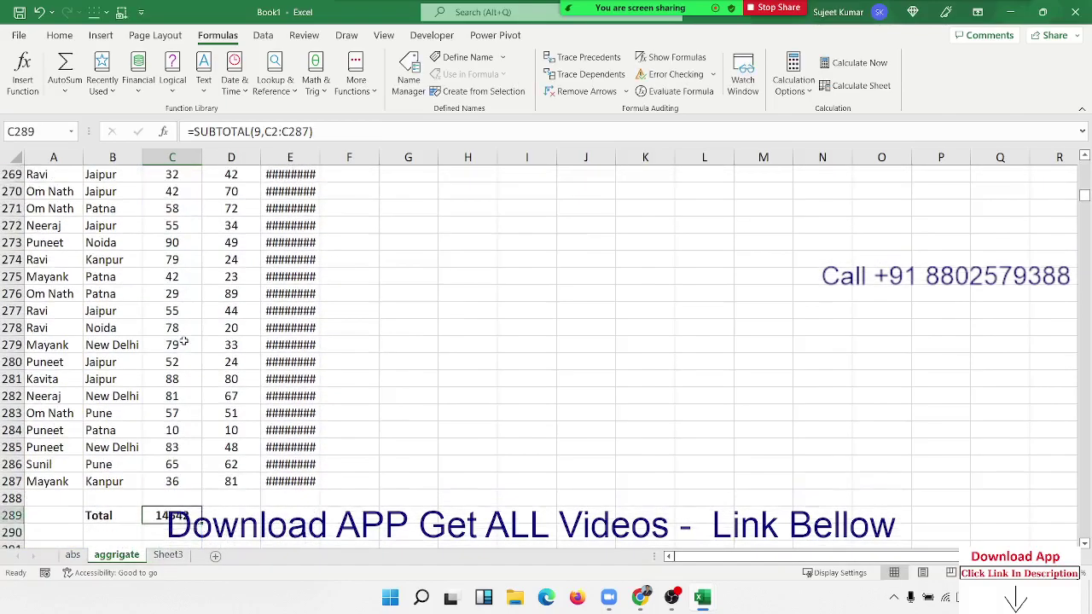
key("Up")
key("Up")
key("ctrl+Up")
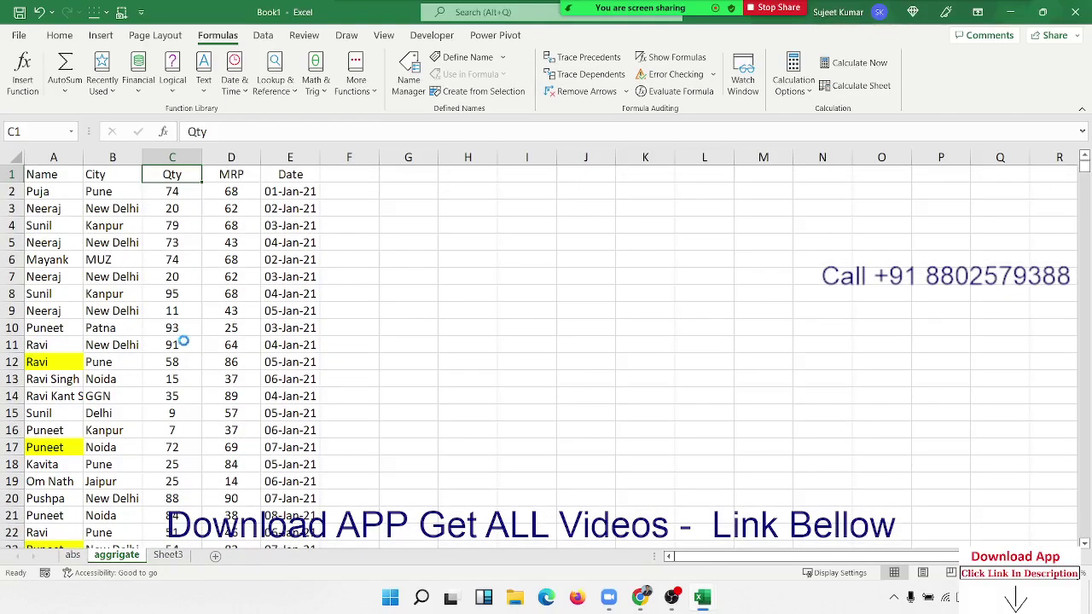
Turn on AutoFilter and filter the Name column to a single person's rows
left_click(76, 181)
key("ctrl+shift+l")
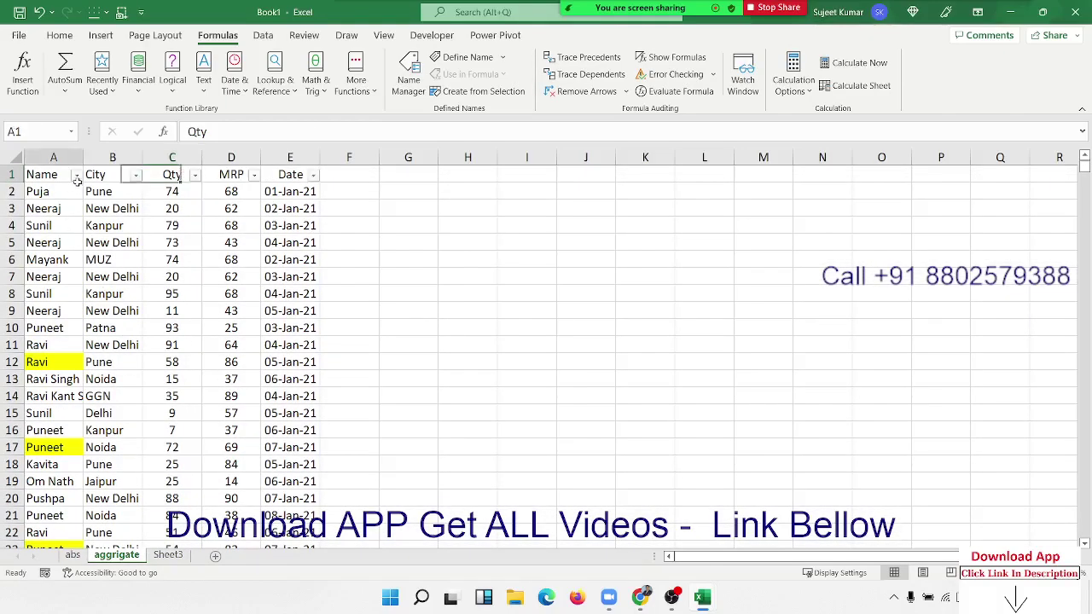
left_click(76, 175)
left_click(60, 343)
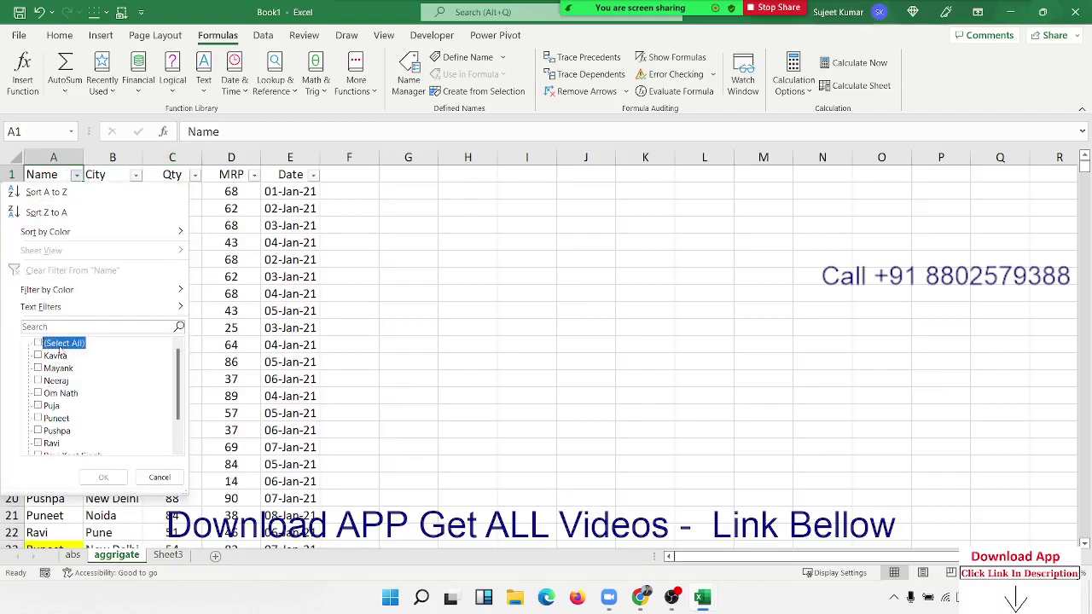
left_click(57, 355)
left_click(102, 476)
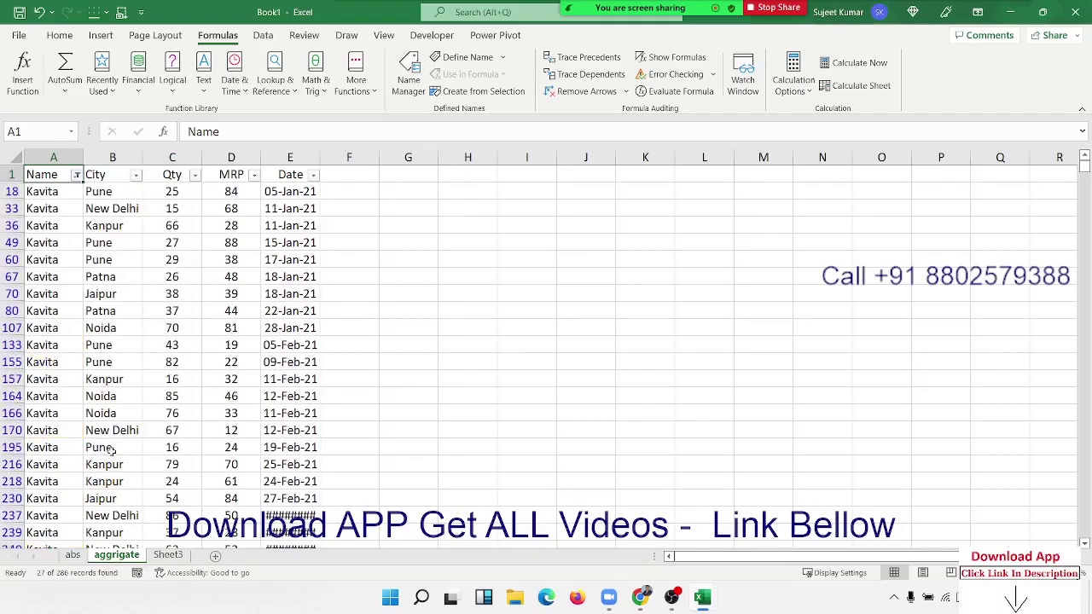
Check the Total in C289, which now shows 1333 for the 27 visible records
scroll(149, 424, "down", 2)
scroll(149, 424, "down", 20)
scroll(149, 424, "up", 7)
scroll(150, 424, "up", 3)
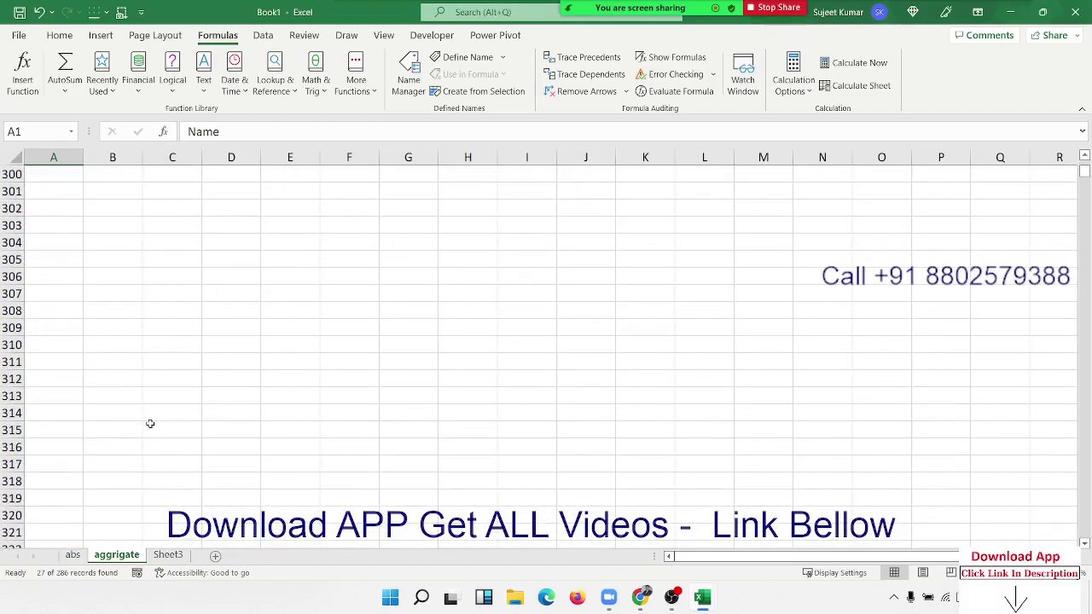
scroll(149, 424, "up", 6)
scroll(150, 424, "up", 4)
left_click(173, 484)
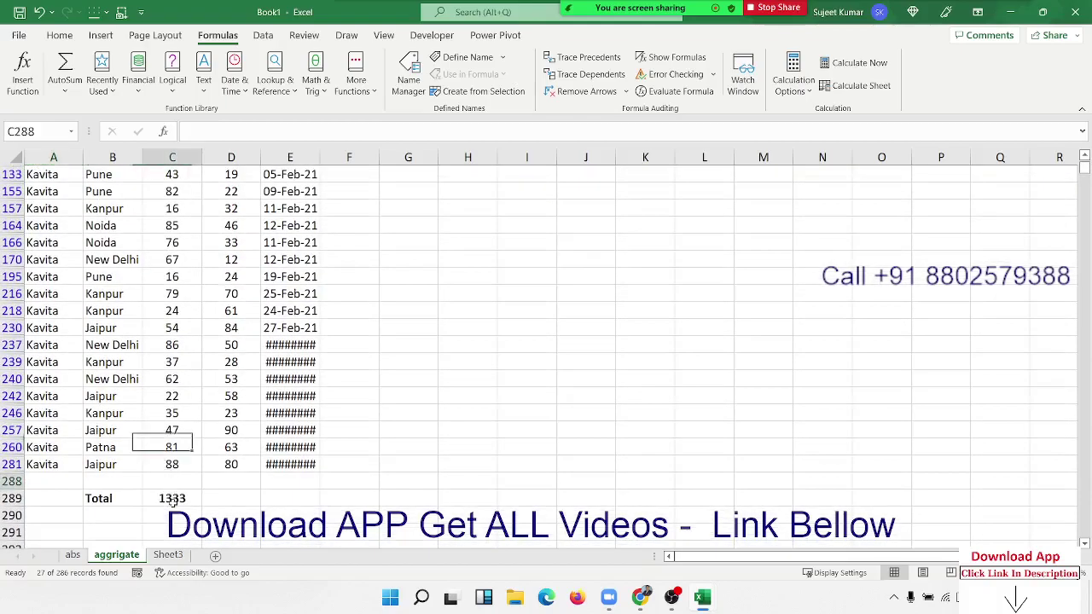
left_click(173, 501)
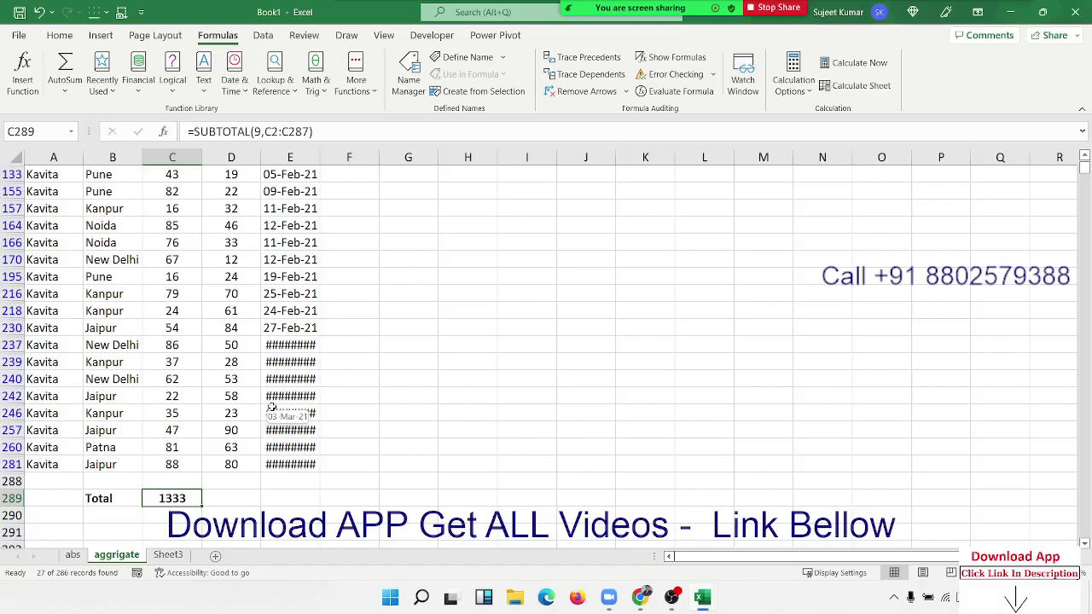
Replace the 81 quantity in C260 with =NA(), making the Total show #N/A
key("Up")
key("Up")
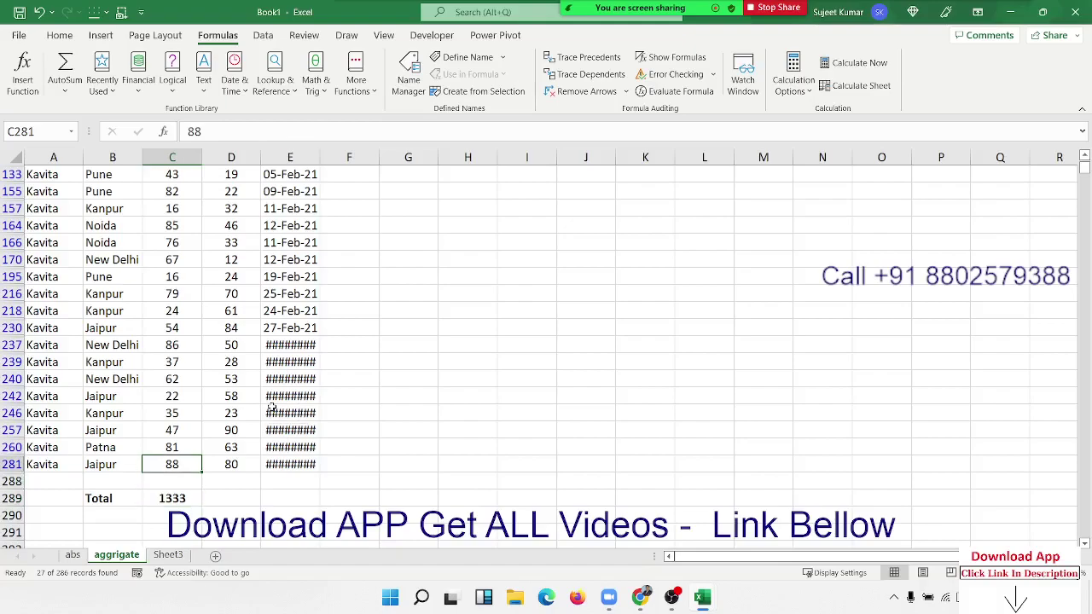
key("Up")
type("=")
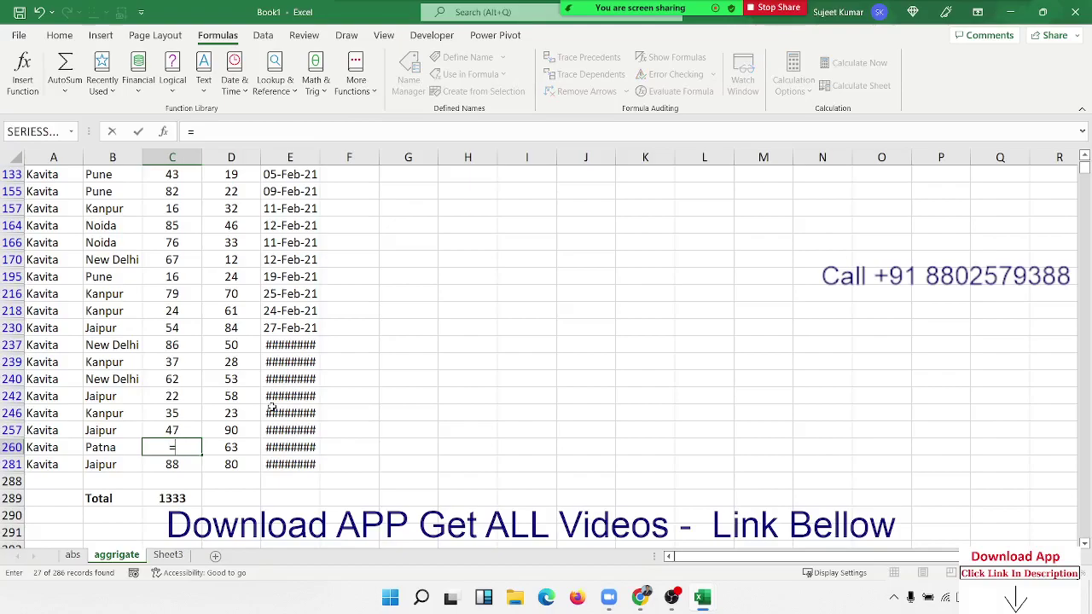
type("an")
key("BackSpace")
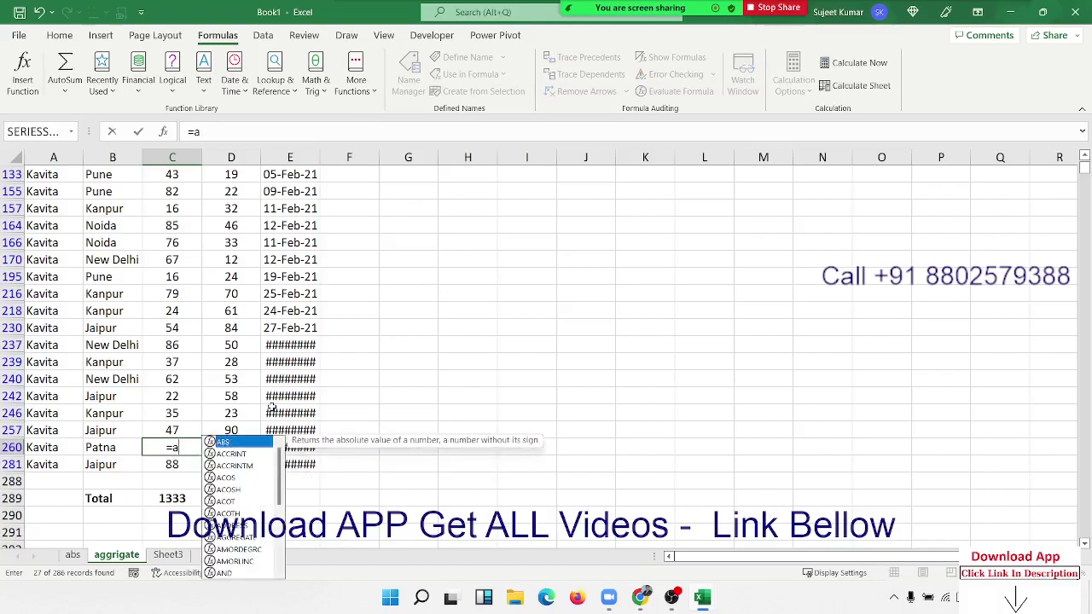
key("BackSpace")
type("na")
key("Tab")
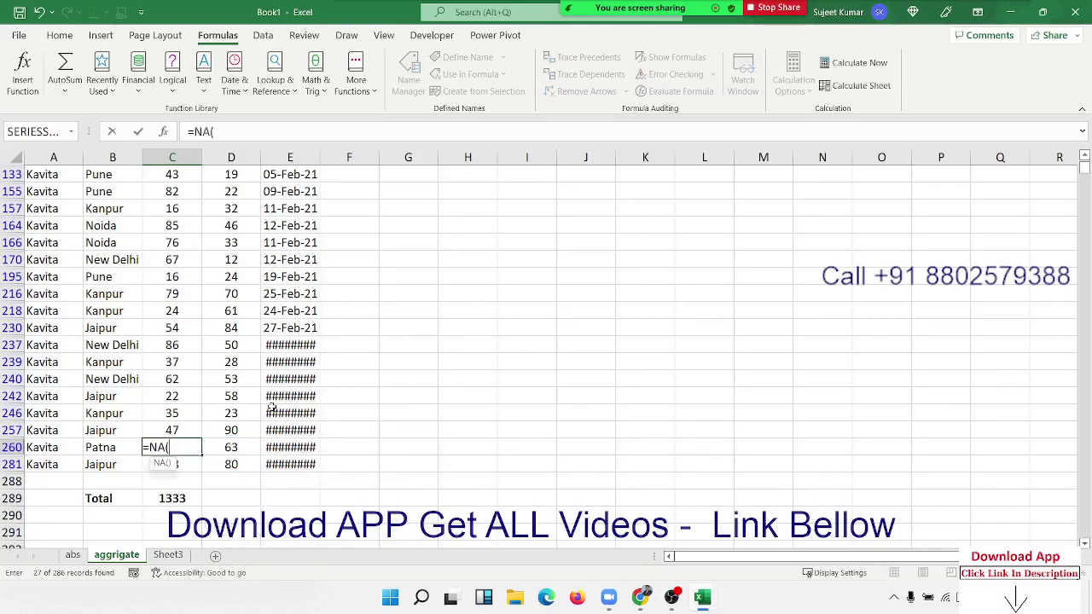
key("Return")
key("Down")
key("Down")
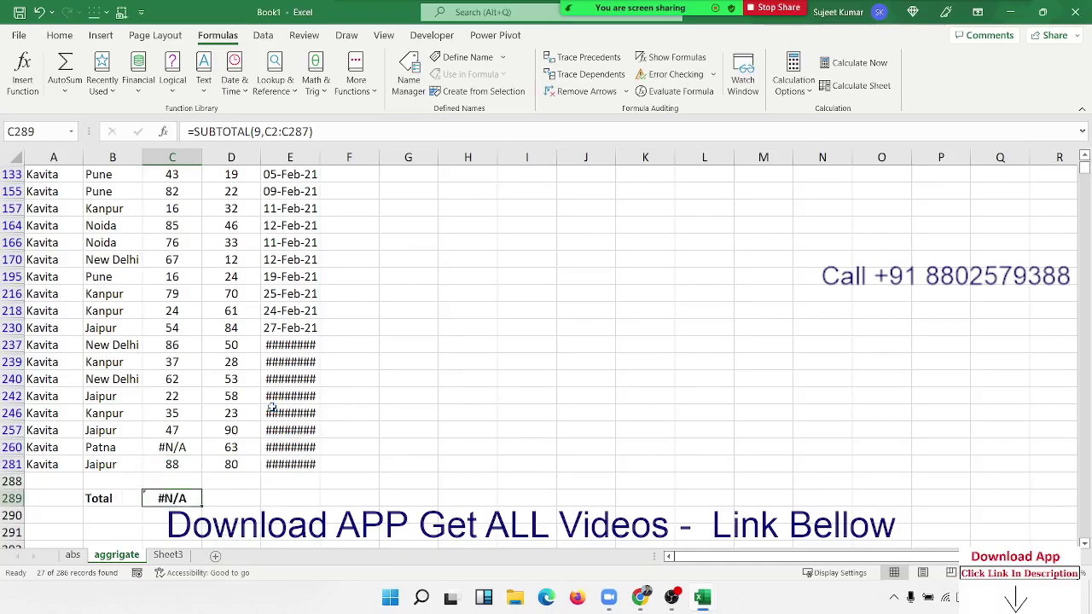
Clear the Name filter so every row shows again
key("ctrl+shift+l")
key("ctrl+Down")
key("ctrl+Up")
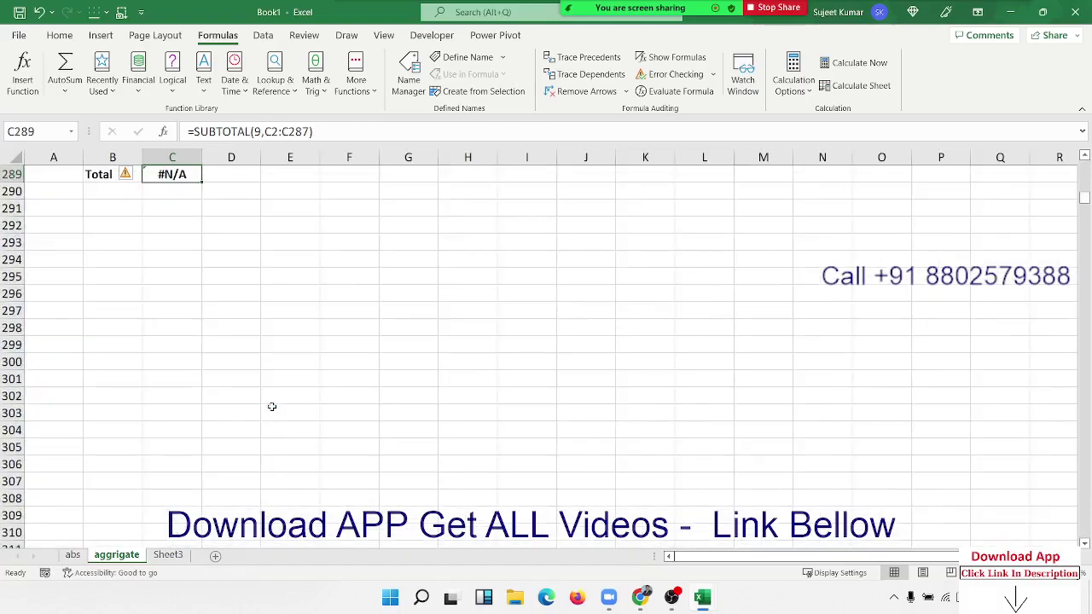
key("Up")
key("Up")
key("Up")
key("Up")
key("Up")
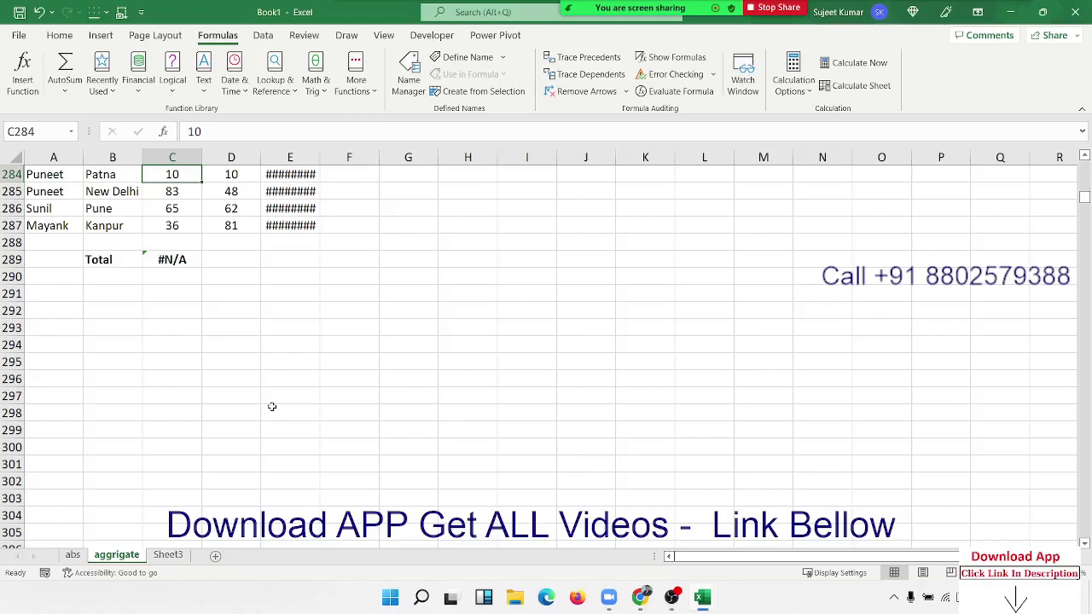
Start an AGGREGATE formula in D289 with function 9 (SUM)
key("Down")
key("Down")
key("Down")
key("Down")
key("Down")
key("Down")
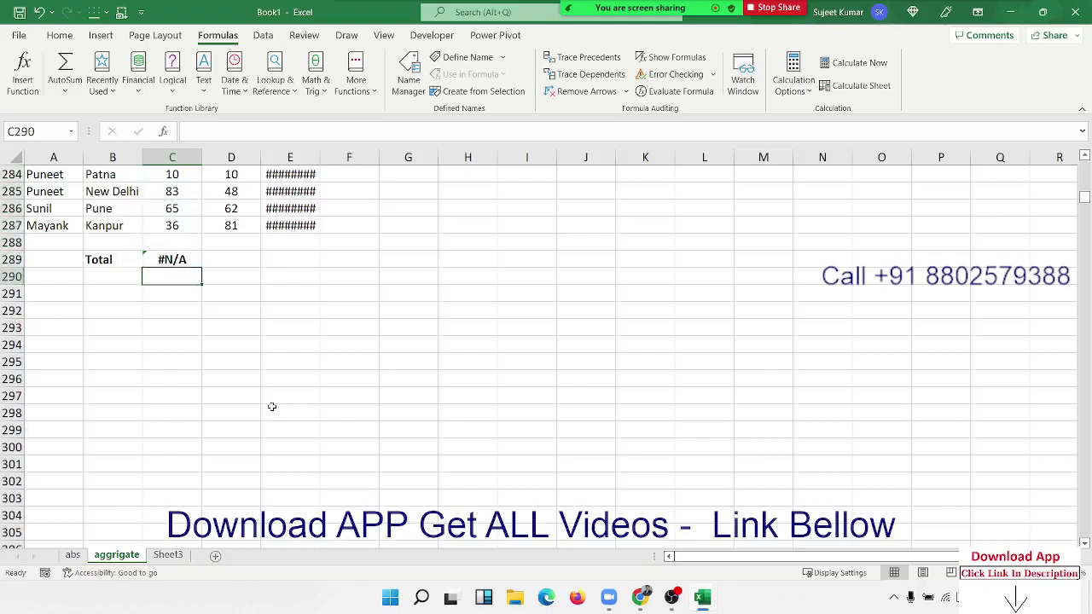
key("Right")
key("Up")
type("=")
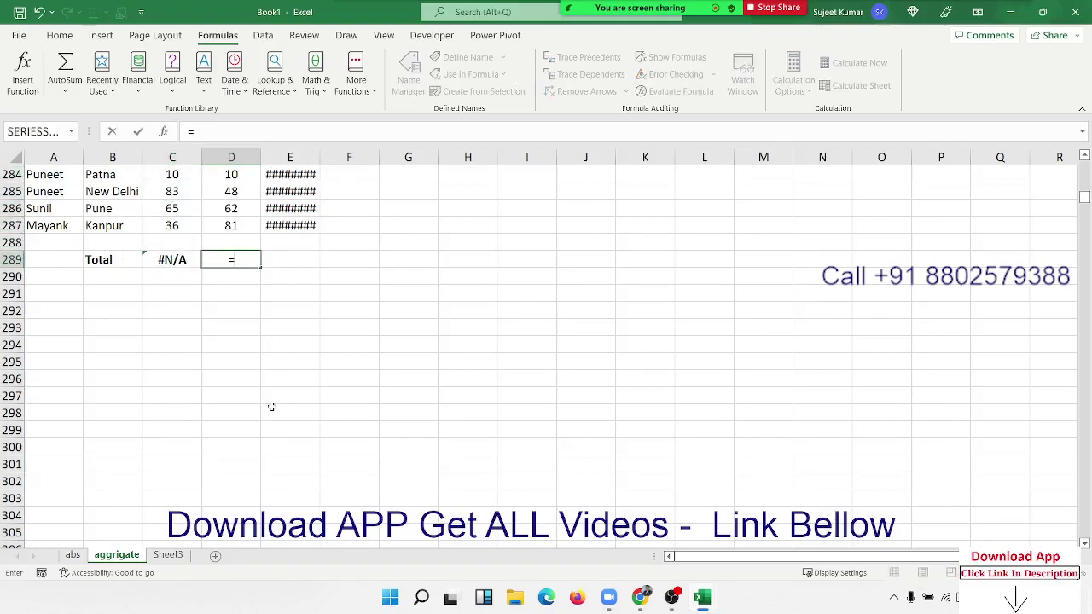
type("a")
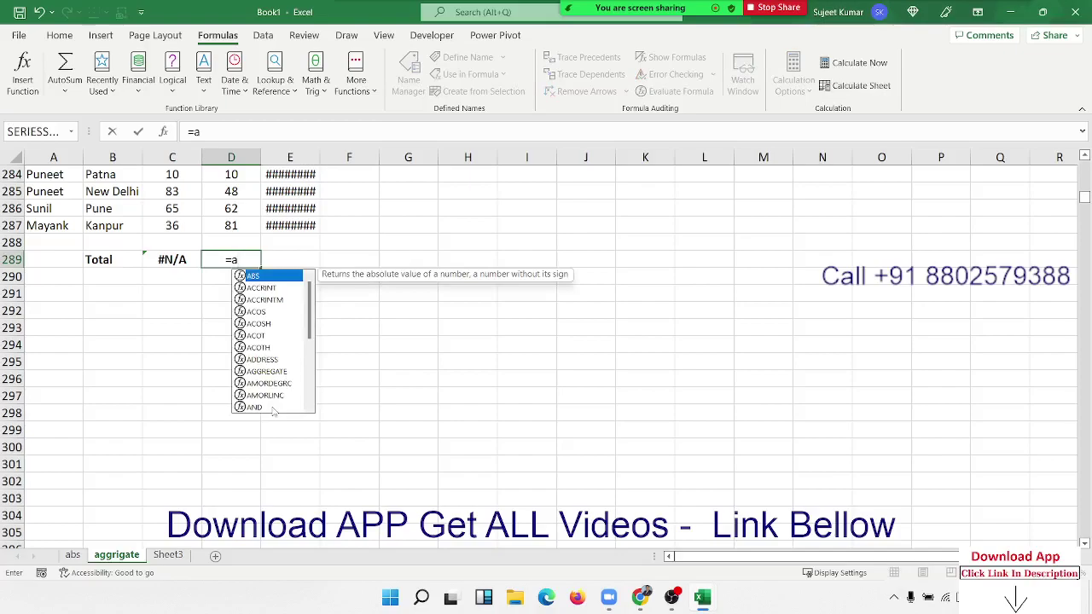
type("g")
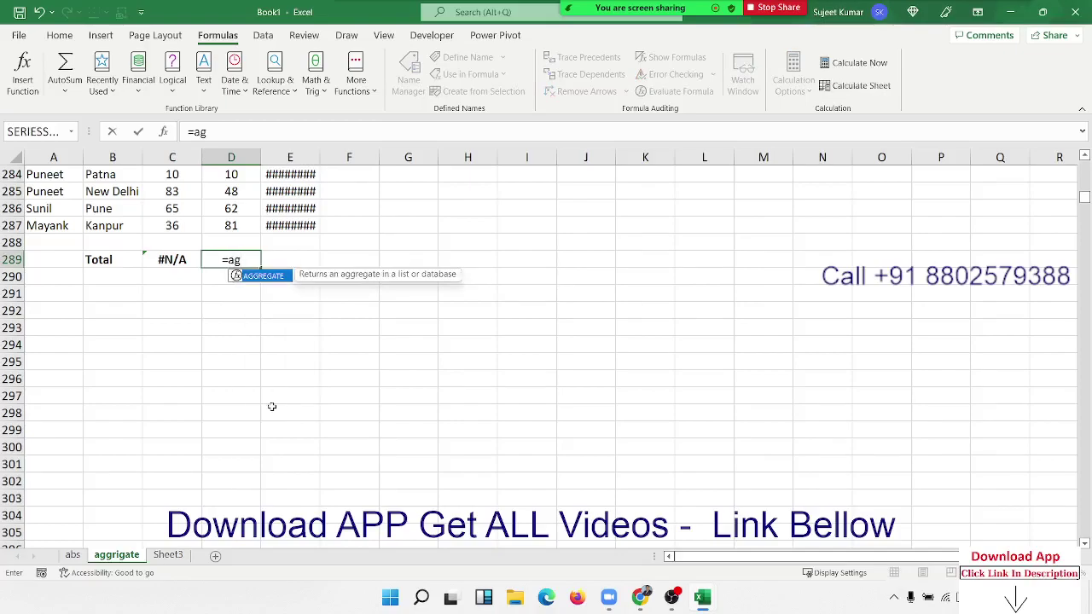
key("Tab")
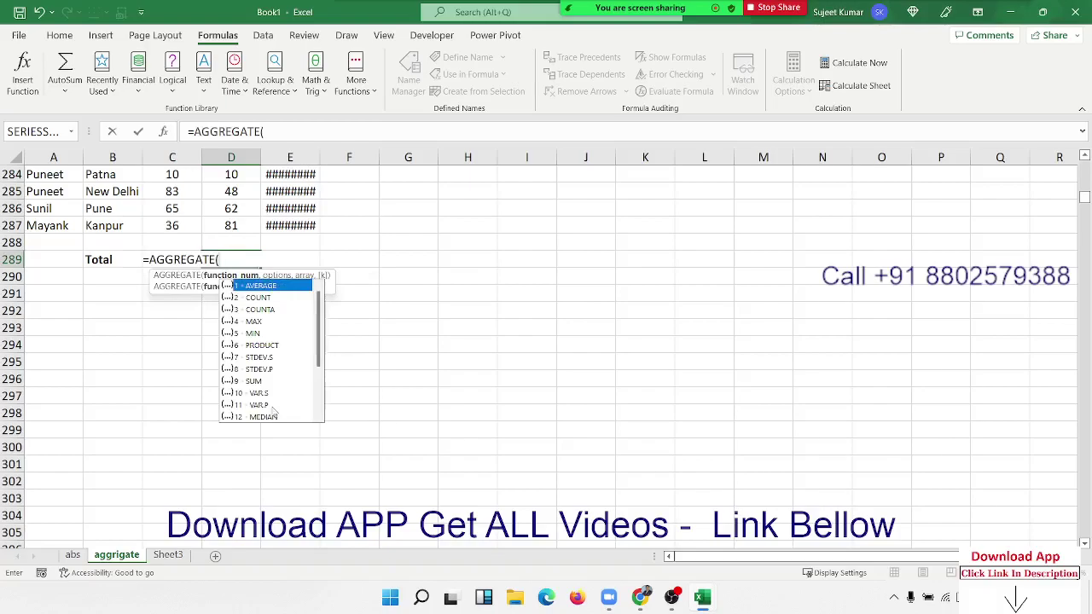
key("Down")
key("Down")
key("Down")
key("Down")
key("Down")
key("Down")
key("Down")
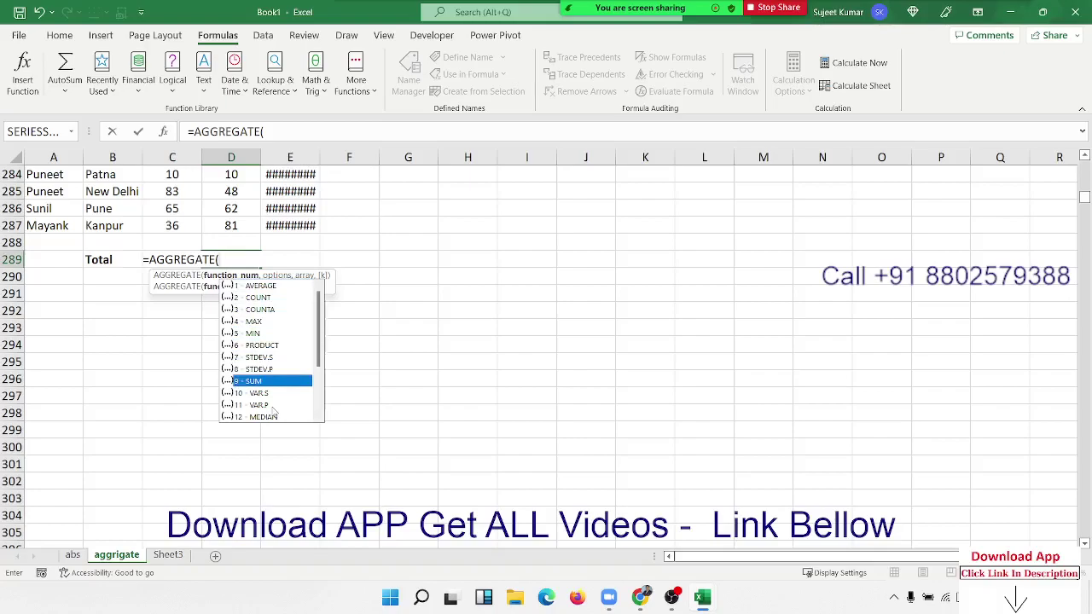
key("Tab")
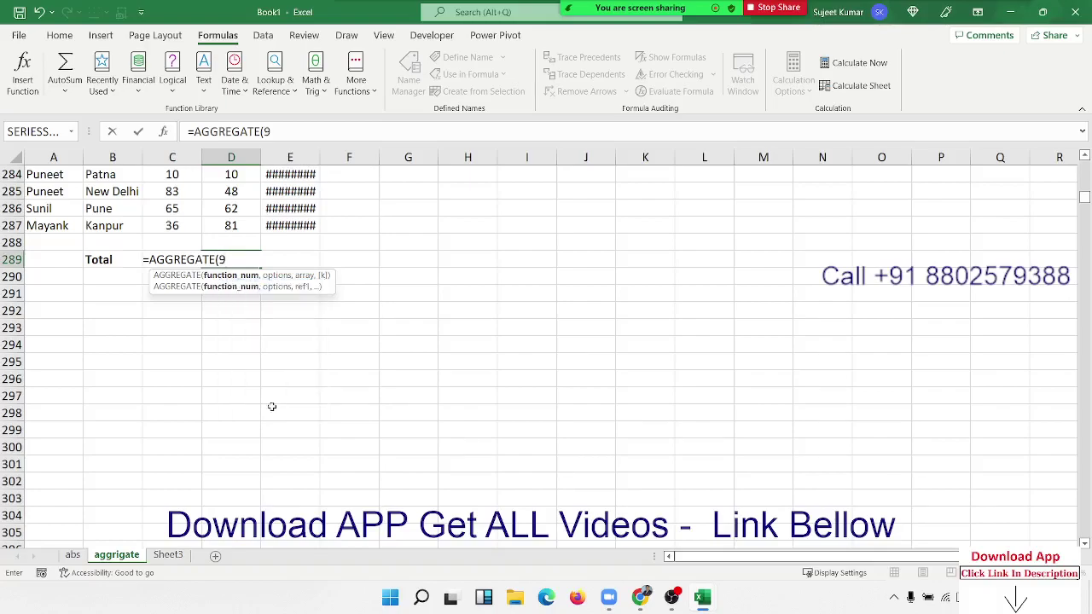
type(",")
Finish it as =AGGREGATE(9,7,C2:C287), ignoring hidden rows and errors, giving 14461
key("Down")
key("Down")
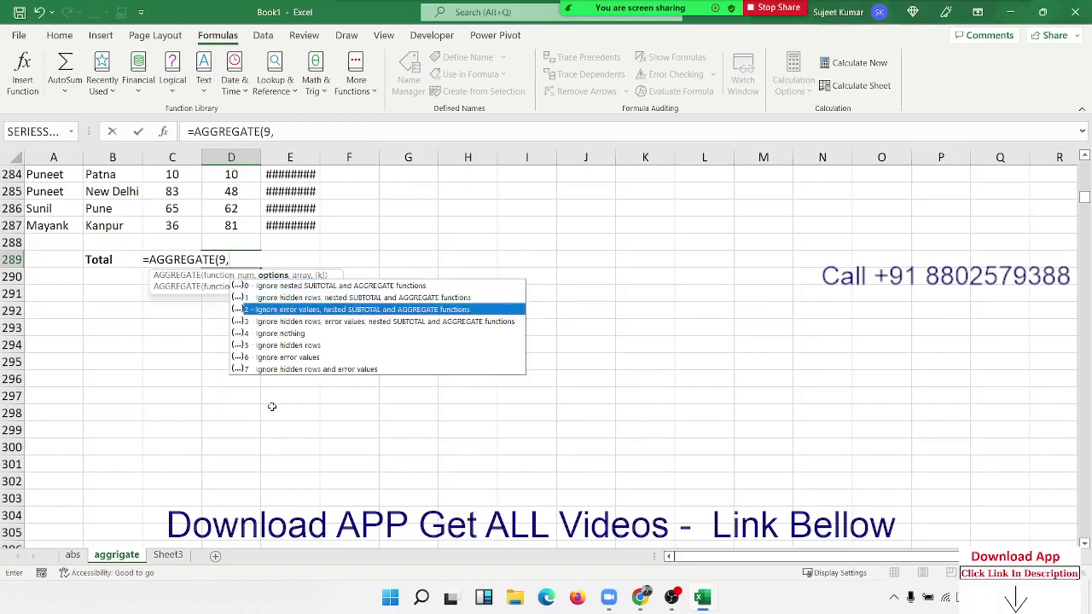
key("Down")
key("Down")
key("Down")
key("Down")
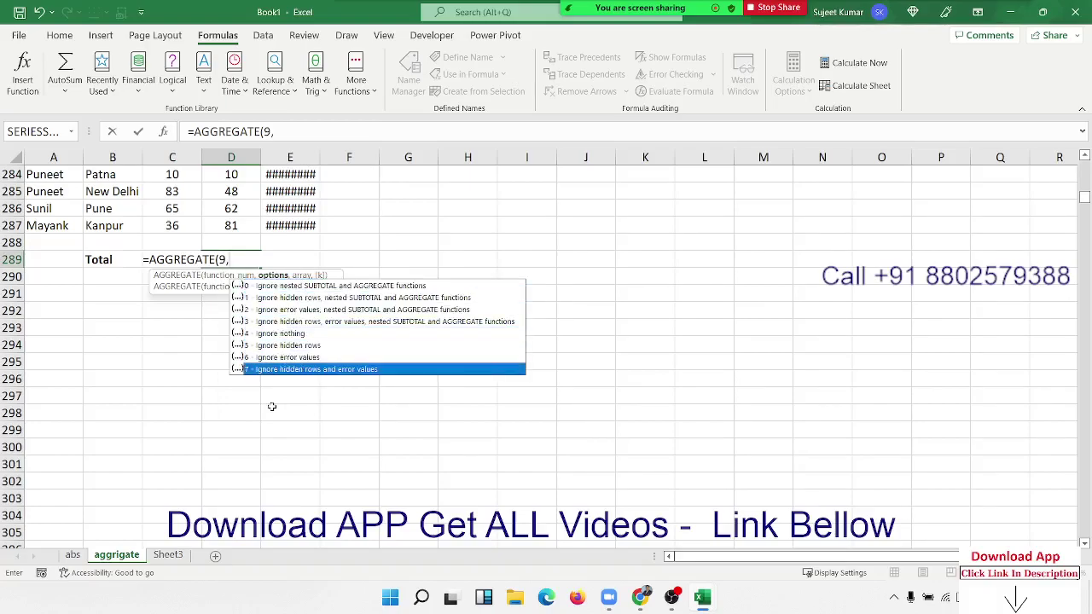
key("Tab")
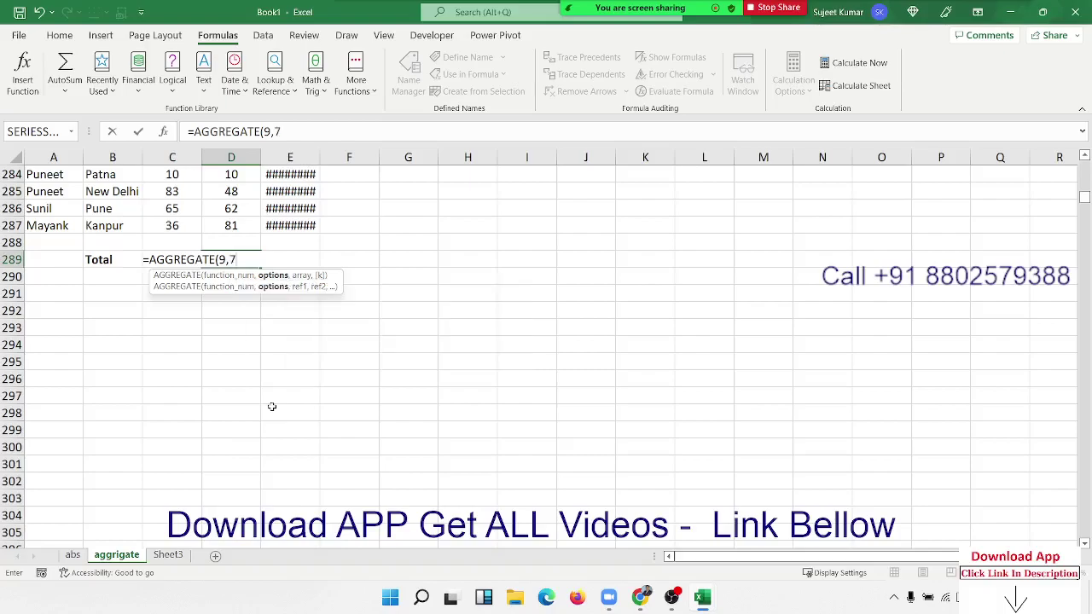
type(",")
key("Up")
key("Up")
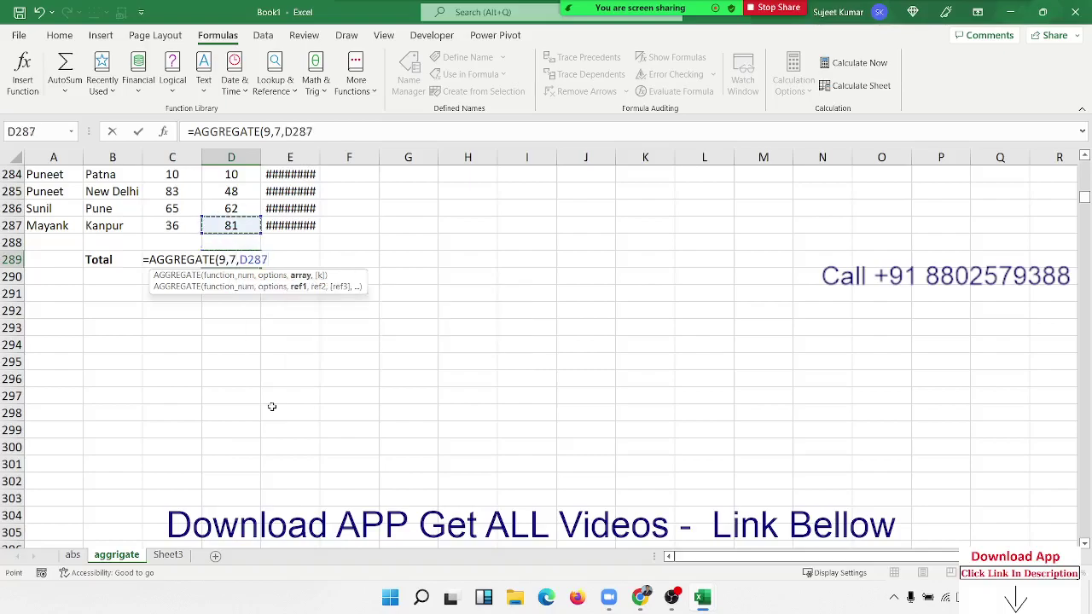
key("Left")
key("ctrl+shift+Up")
key("shift+Down")
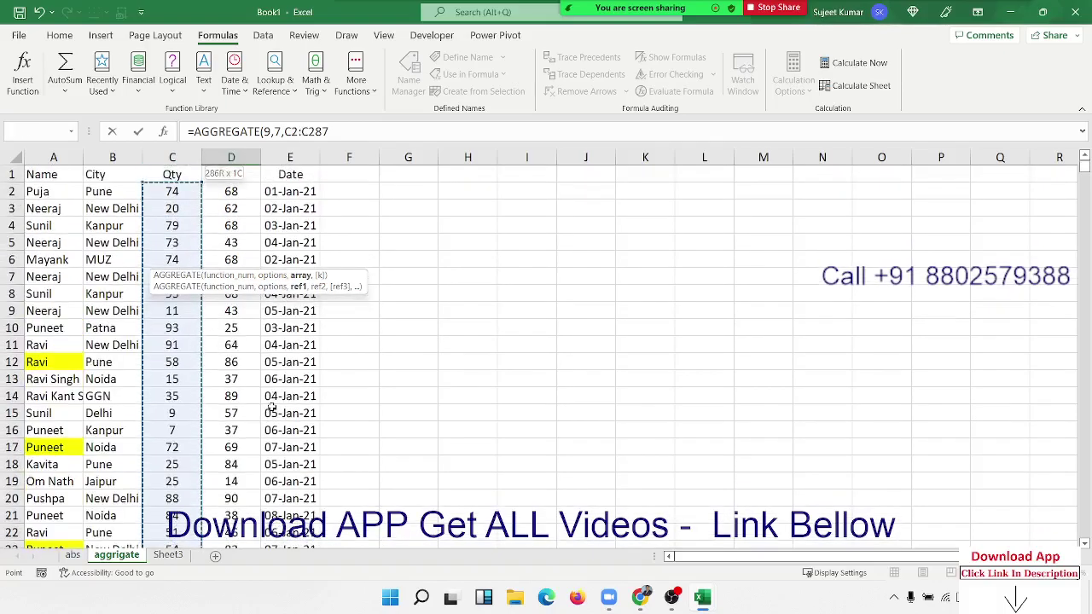
key("Return")
Compare the AGGREGATE total with the SUBTOTAL in C289 and inspect its formula range
key("Up")
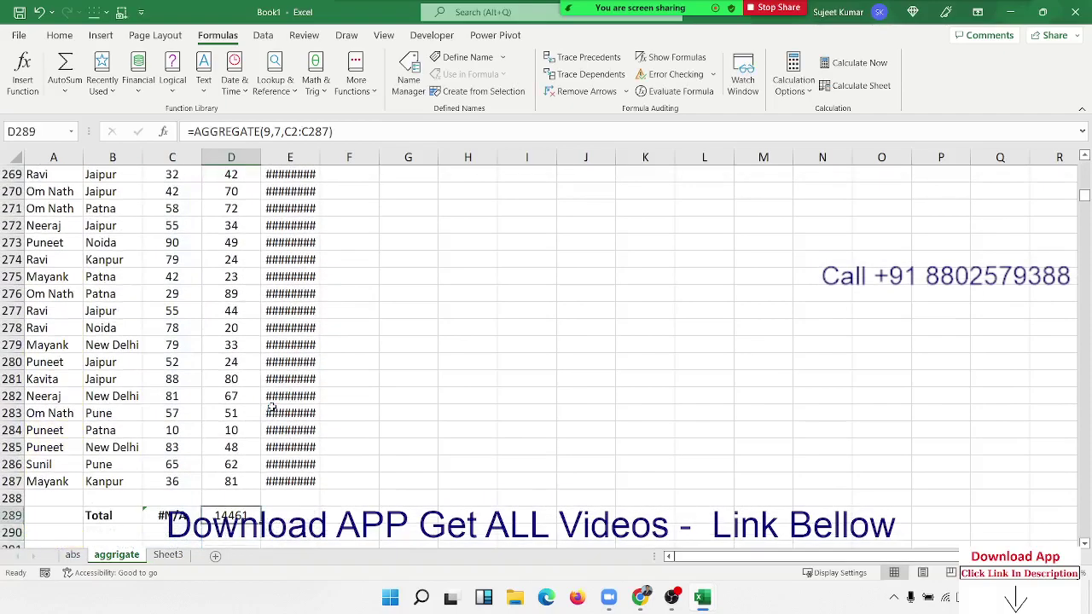
key("Left")
key("Right")
key("Up")
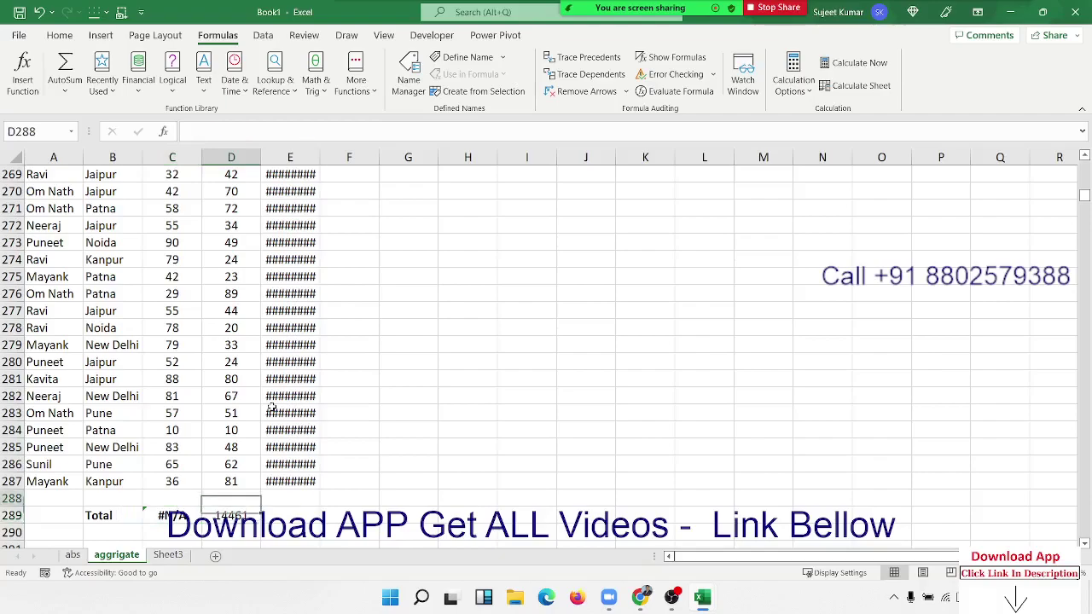
key("Up")
key("ctrl+Up")
key("Right")
key("Right")
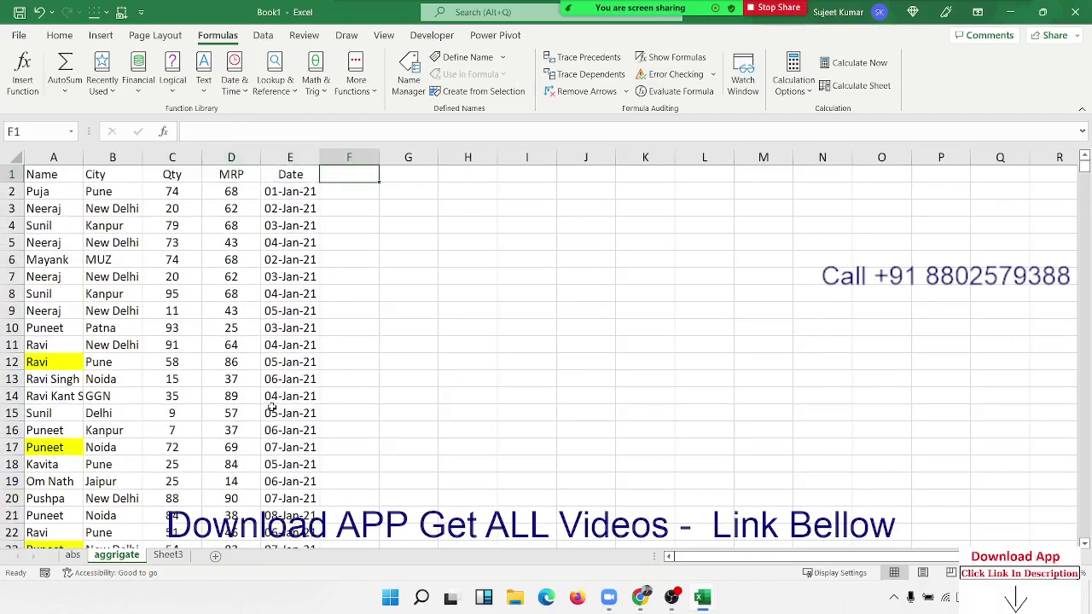
key("Right")
key("Left")
key("Left")
key("Down")
key("Left")
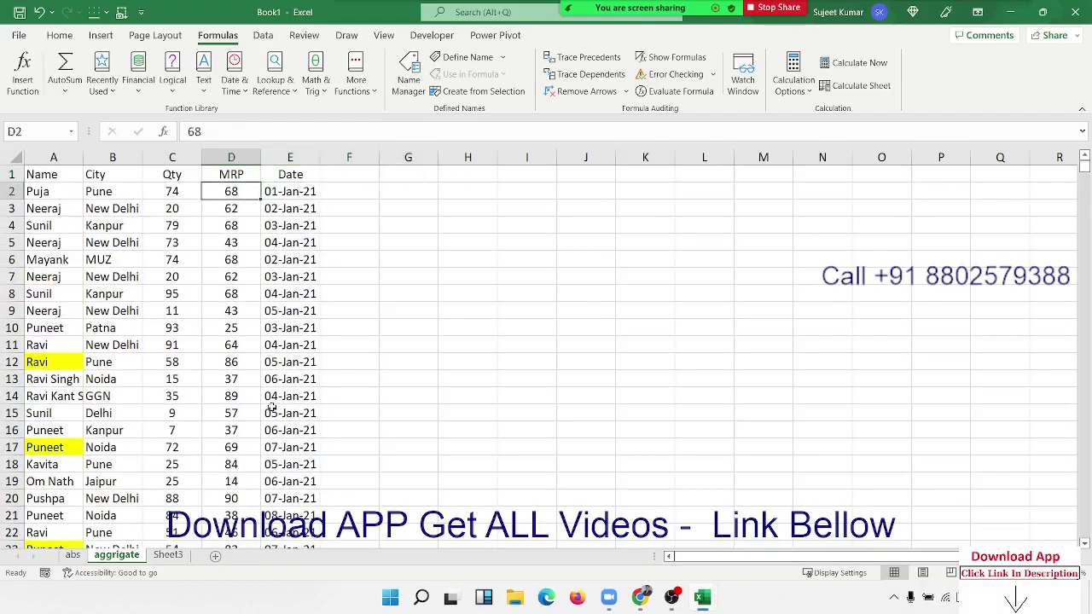
key("ctrl+Down")
key("Down")
key("Down")
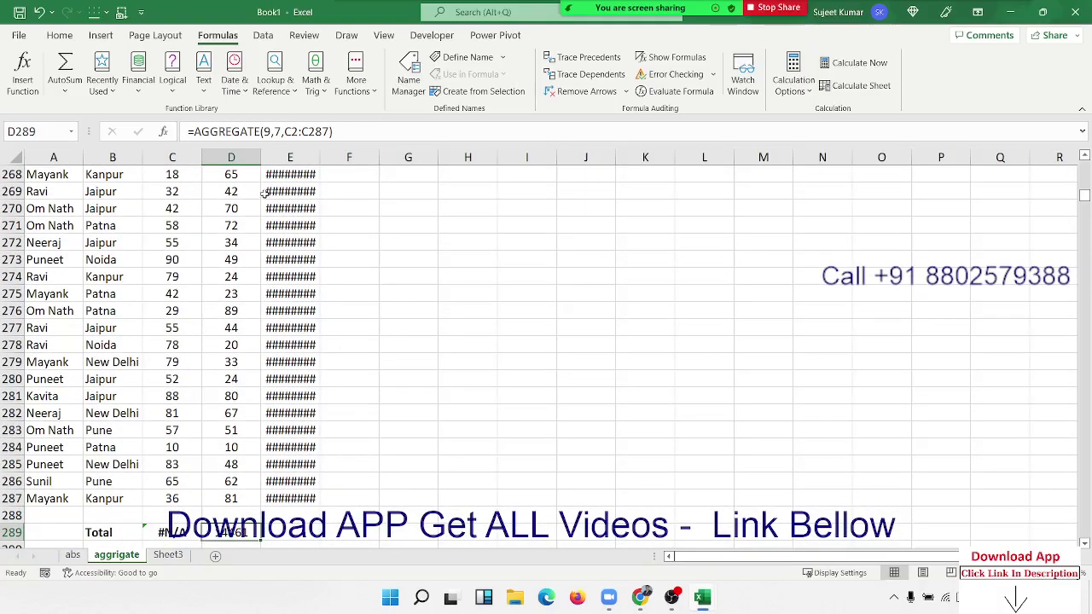
double_click(248, 132)
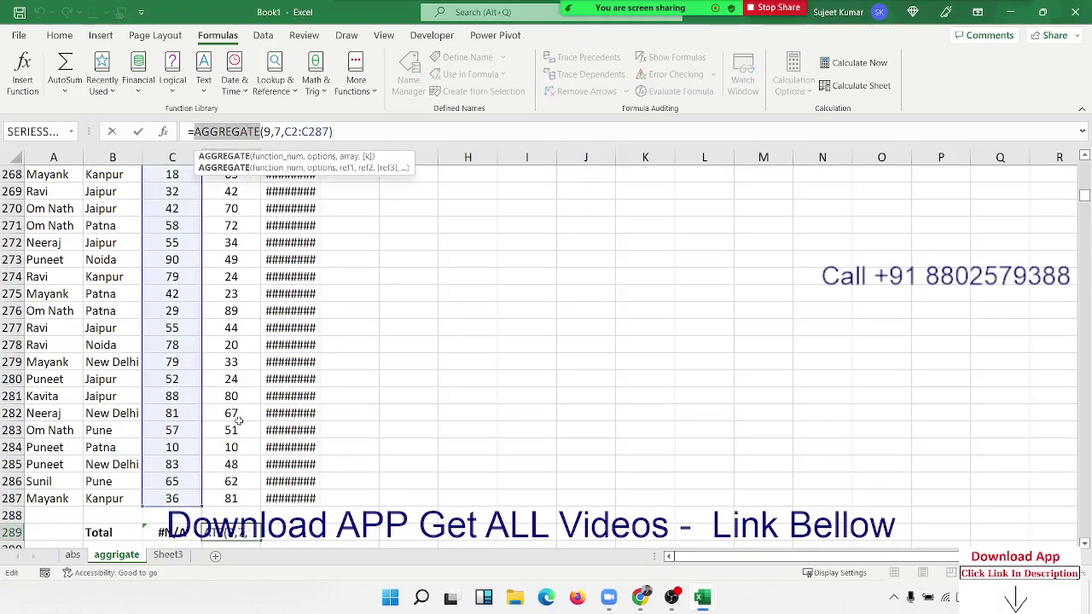
key("Escape")
Rename the sheet to 'AGGREGATE'
double_click(117, 555)
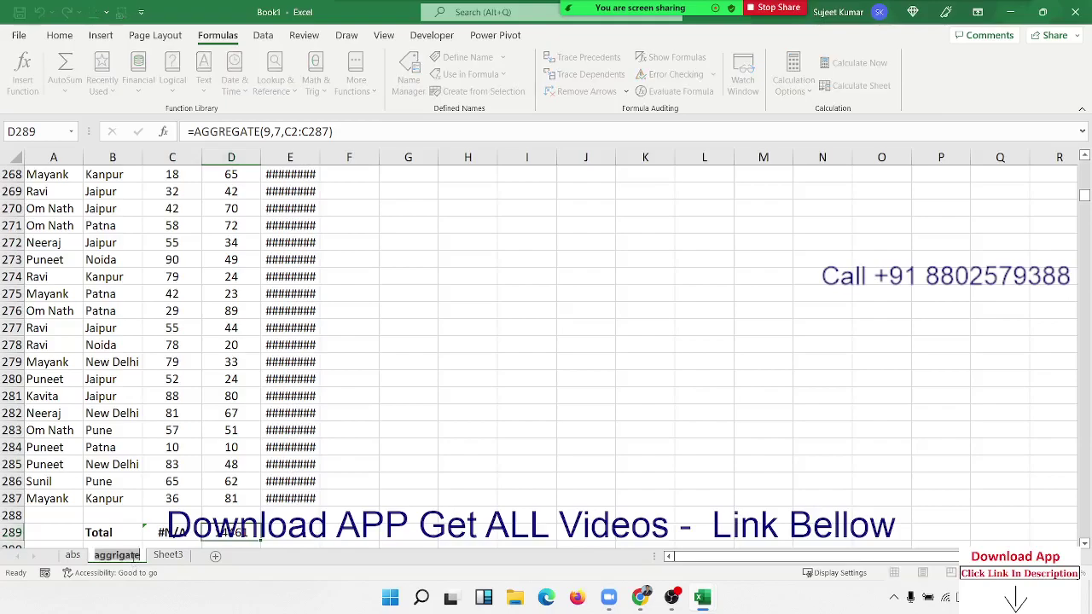
type("AGGREGATE")
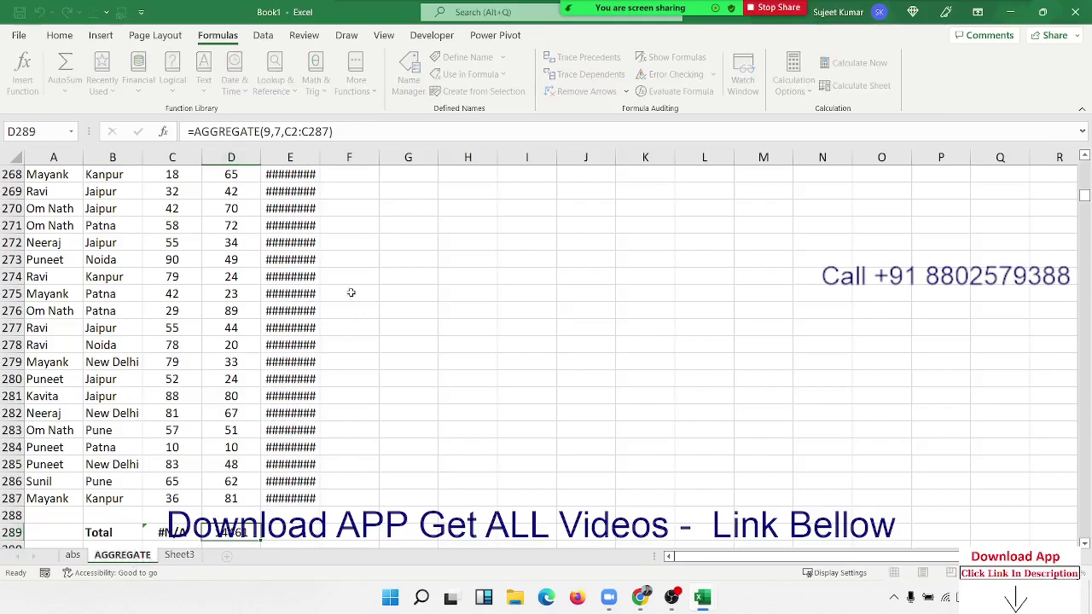
left_click(350, 292)
Enter 85, 25 and 52 in H2:H4
key("Up")
key("Up")
key("ctrl+Up")
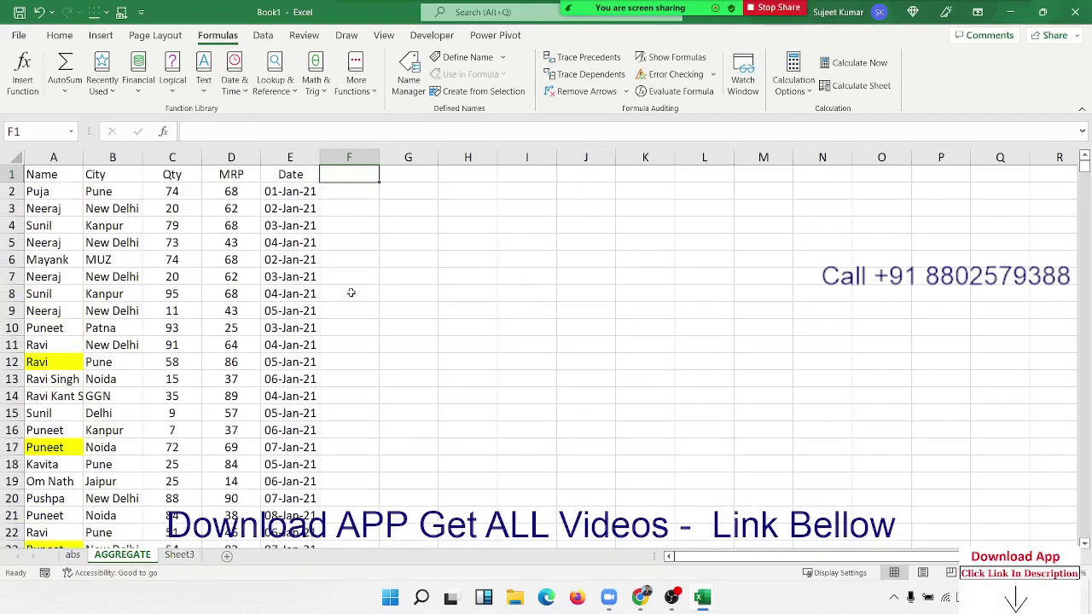
key("Right")
key("Down")
key("shift+Down")
key("shift+Down")
key("shift+Down")
key("shift+Down")
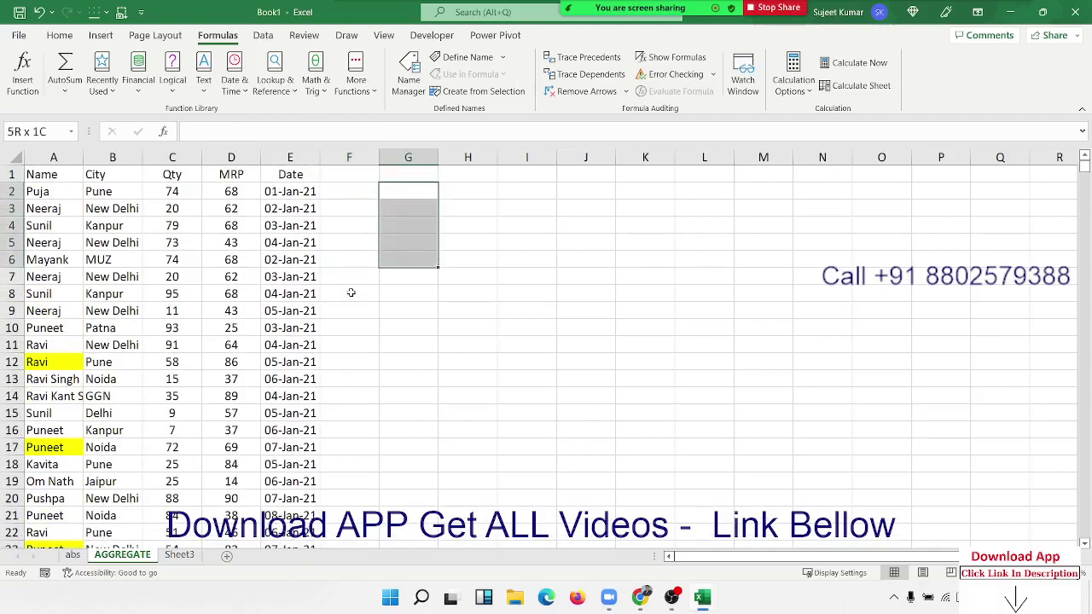
key("Up")
key("Right")
key("Down")
type("85")
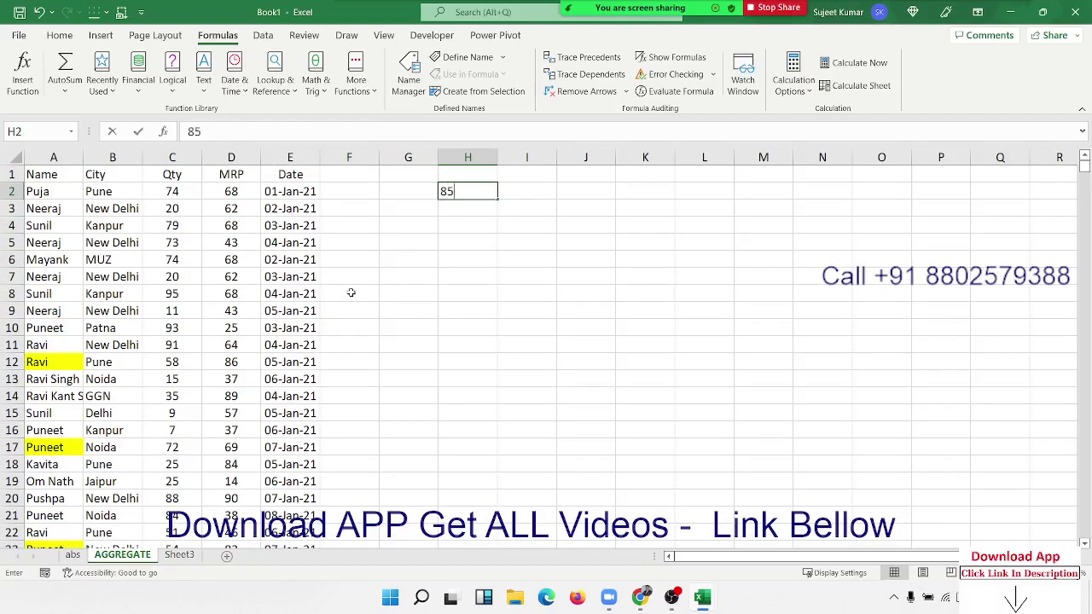
key("Return")
type("25")
key("Return")
type("52")
key("Return")
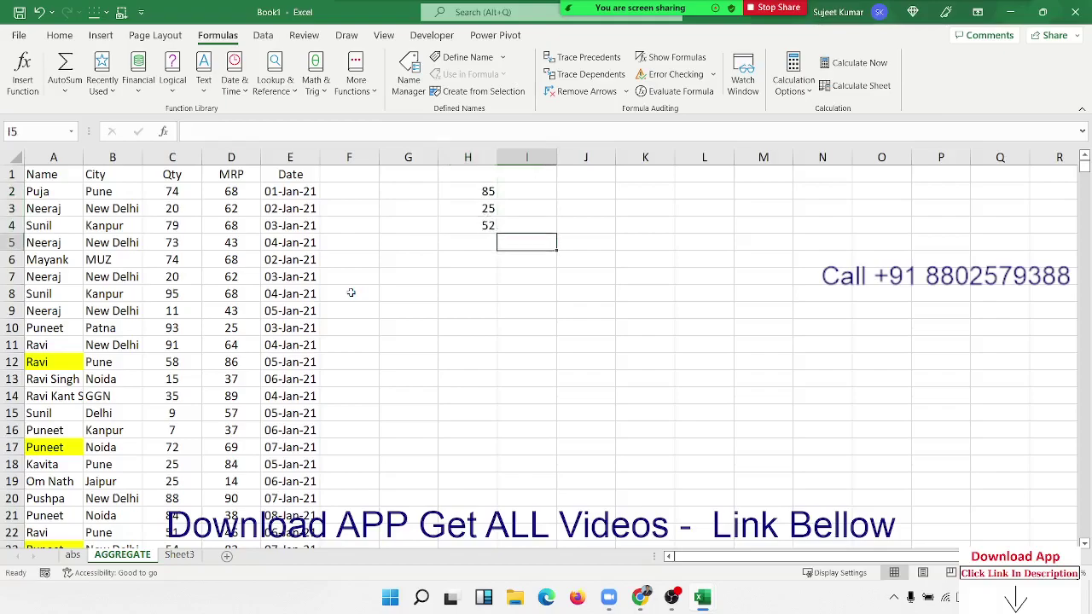
Put =G5/G5 in H5 for a #DIV/0! error, 52 in H6, and =NA() in H7
type("=")
key("Left")
type("/")
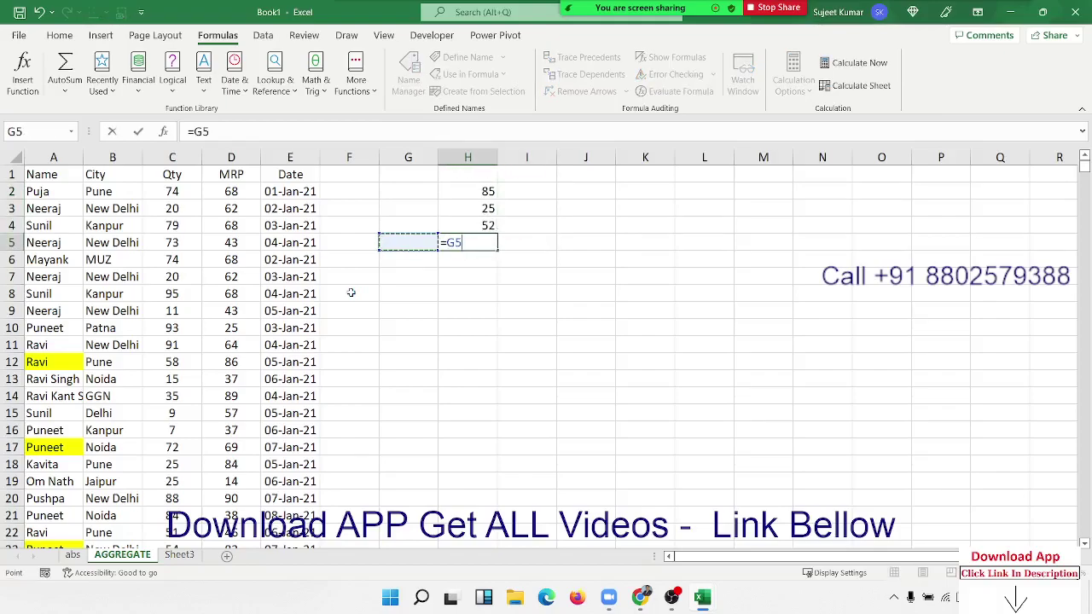
key("Left")
key("Return")
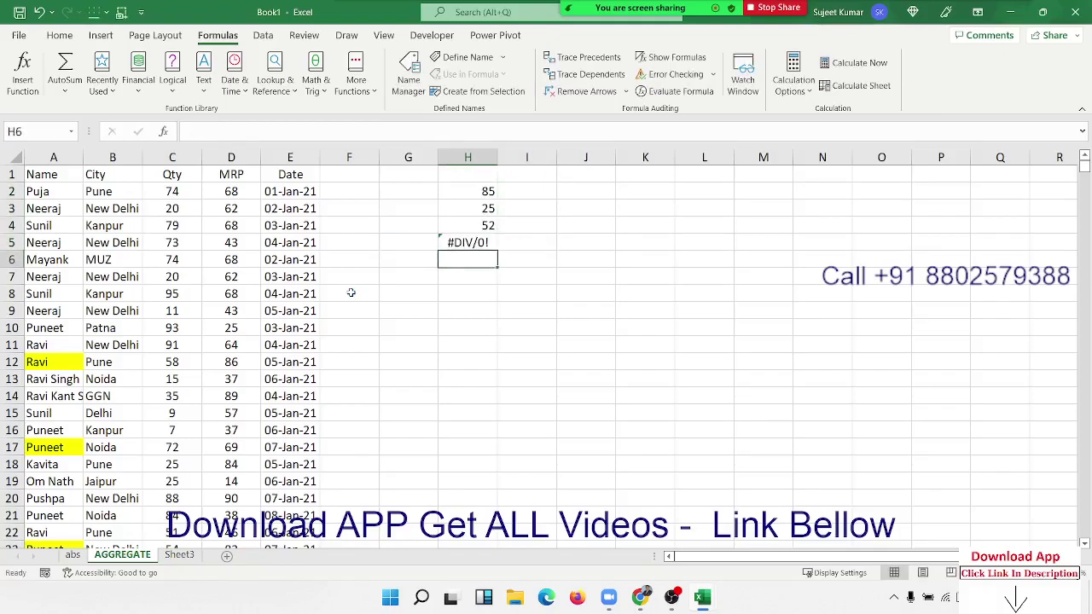
type("52")
key("Return")
type("=")
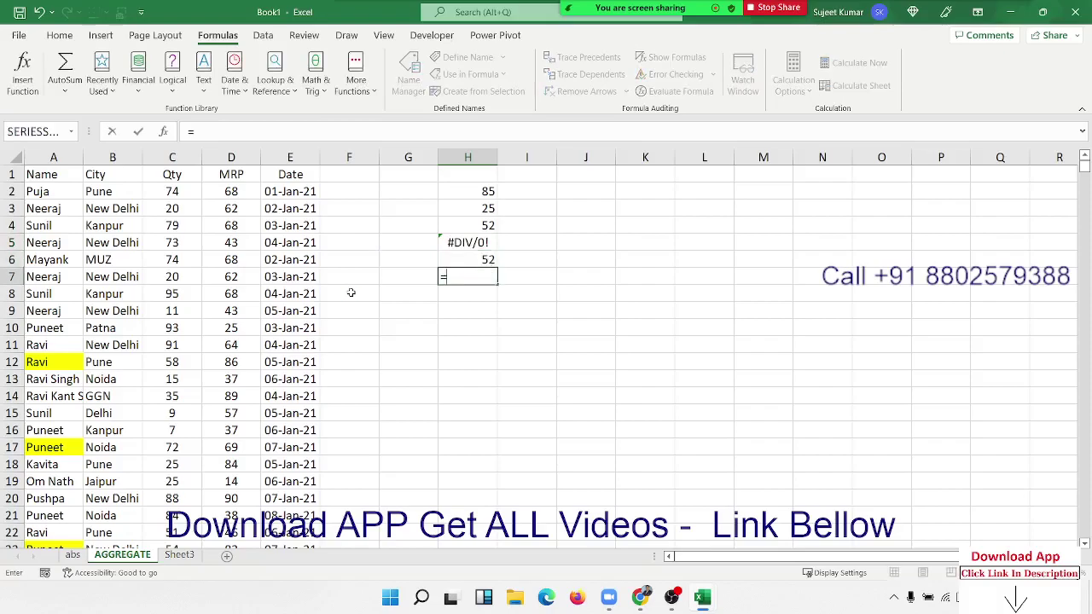
type("nax")
key("BackSpace")
key("BackSpace")
key("BackSpace")
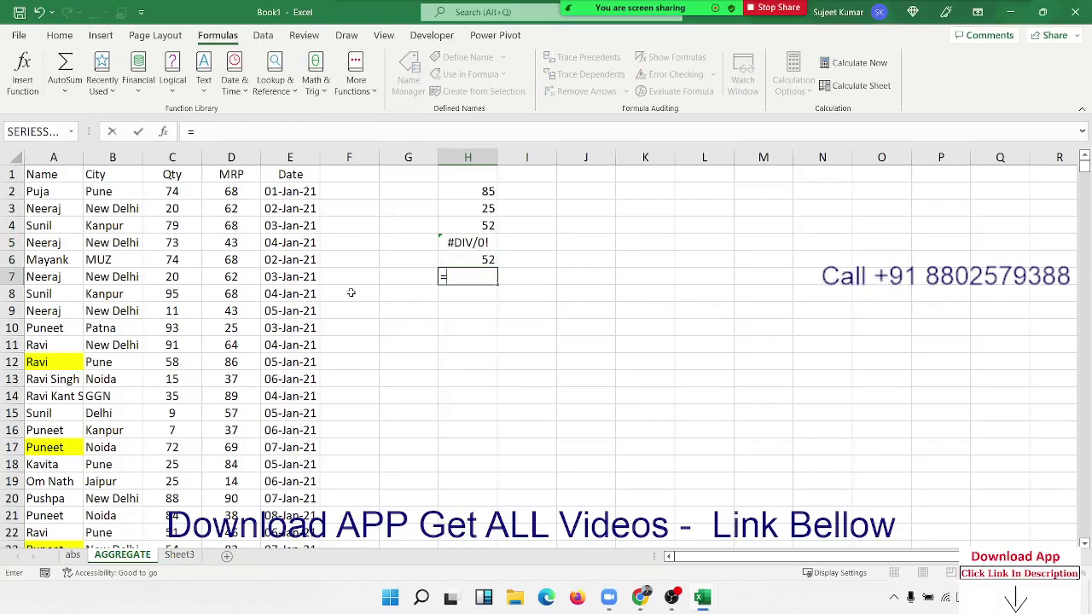
type("na")
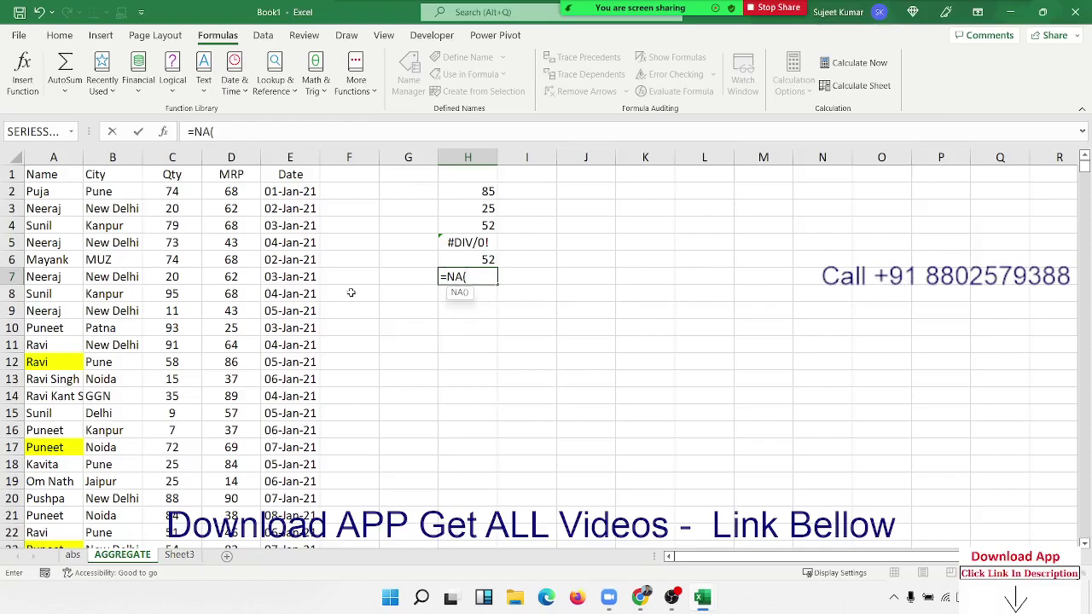
key("Return")
key("Down")
Start =AGGREGATE in H9 with function 9 (SUM) and option 7 (ignore hidden rows and errors)
type("=")
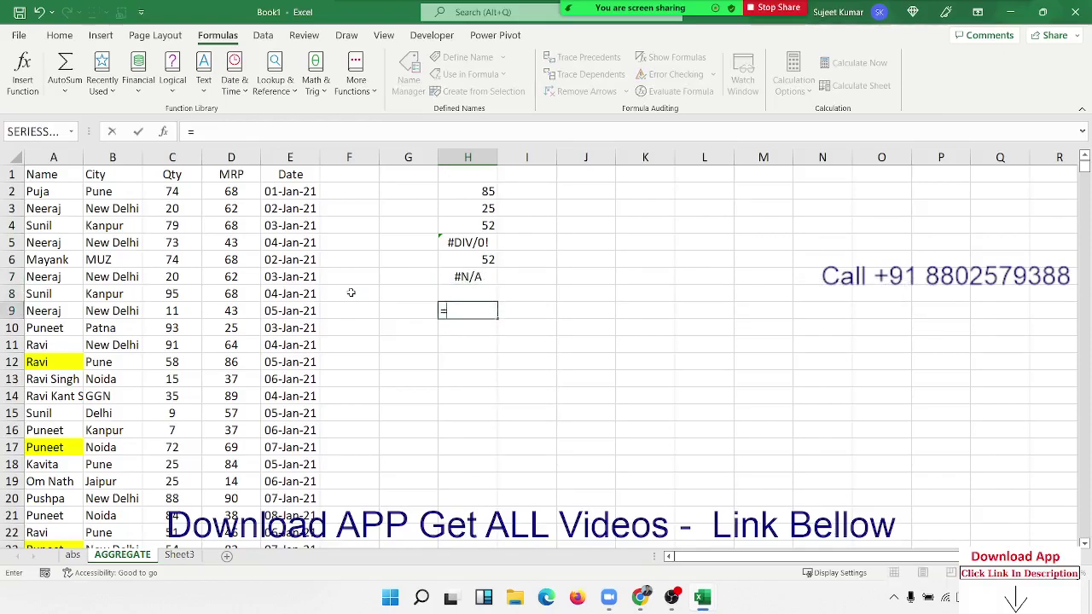
type("ag")
key("Tab")
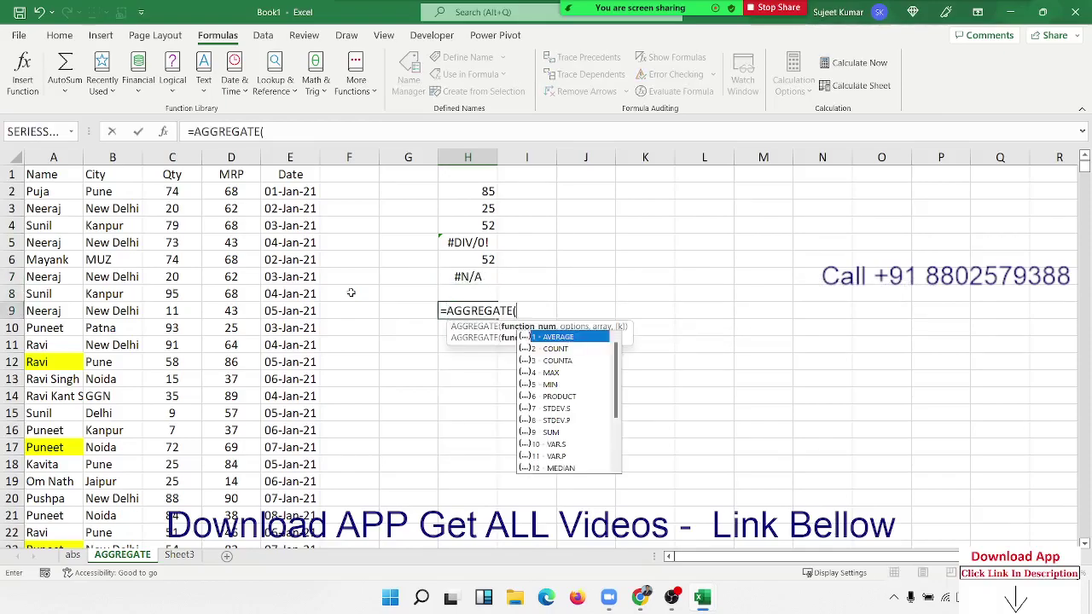
key("Down")
key("Down")
key("Down")
key("Down")
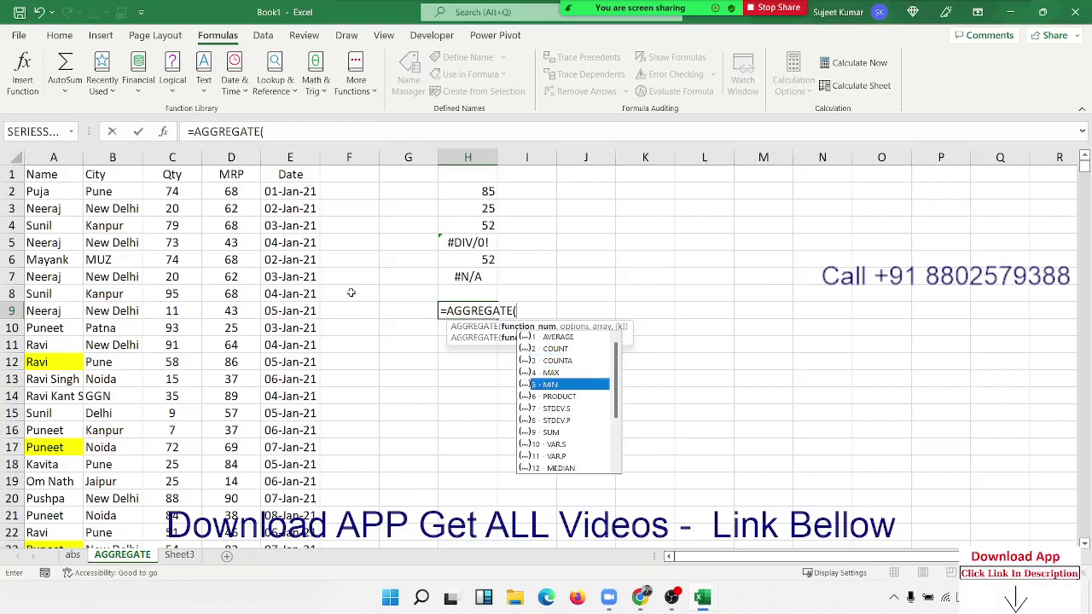
key("Down")
key("Down")
key("Down")
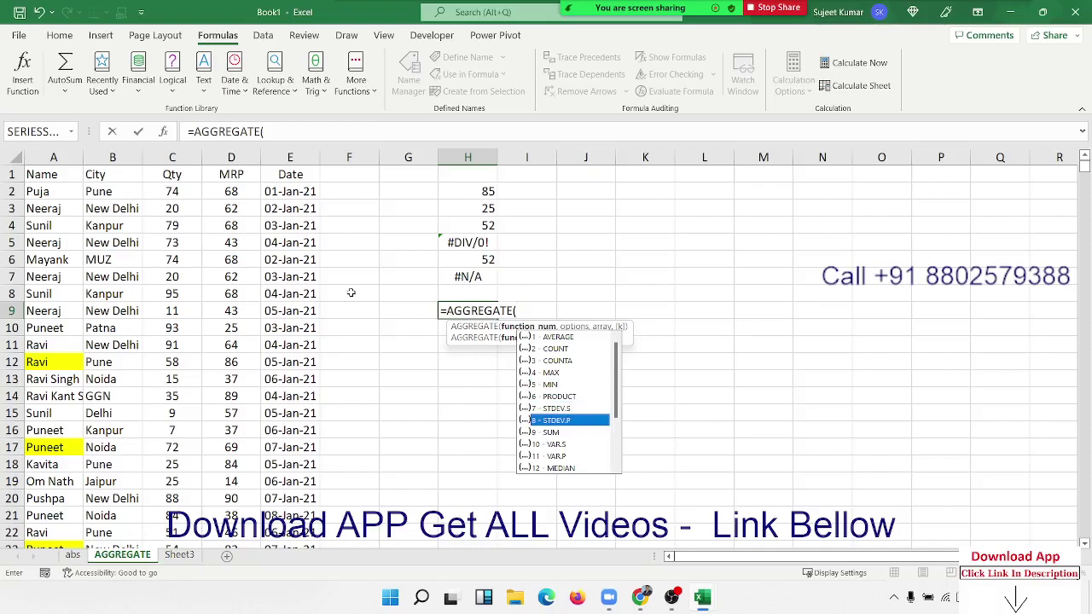
key("Down")
key("Tab")
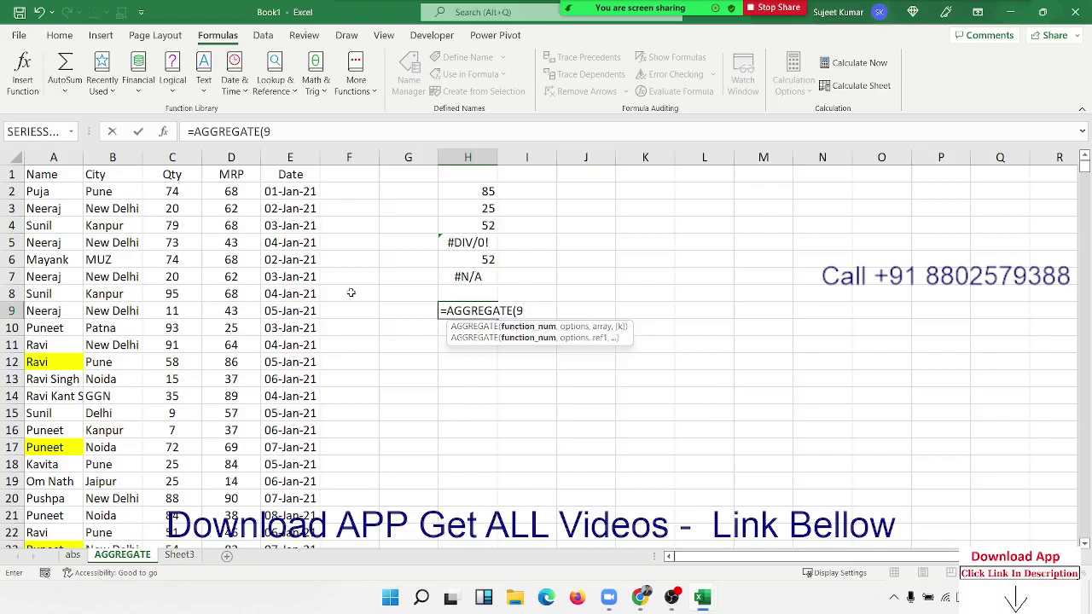
type(",")
key("Down")
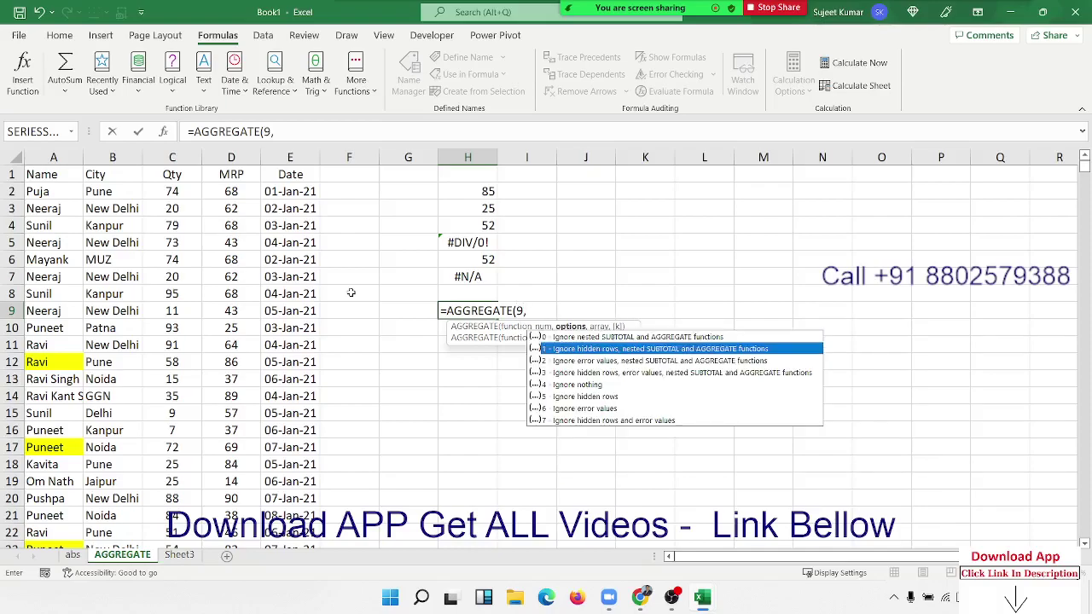
key("Down")
key("Down")
key("Down")
key("Down")
key("Down")
key("Tab")
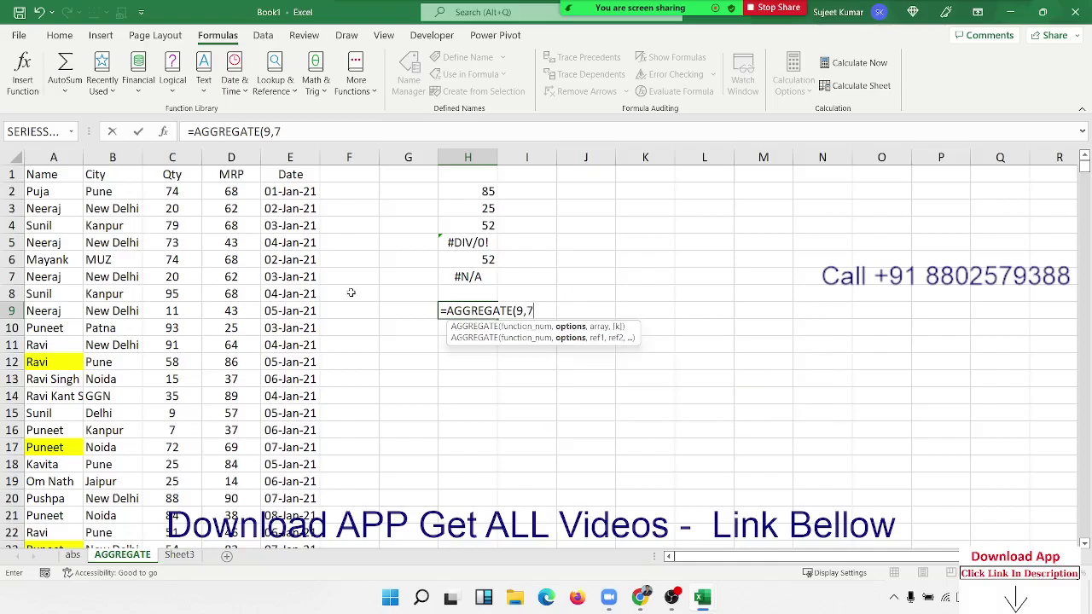
Give AGGREGATE the range H2:H7 and enter it, returning 214
type(",")
key("Up")
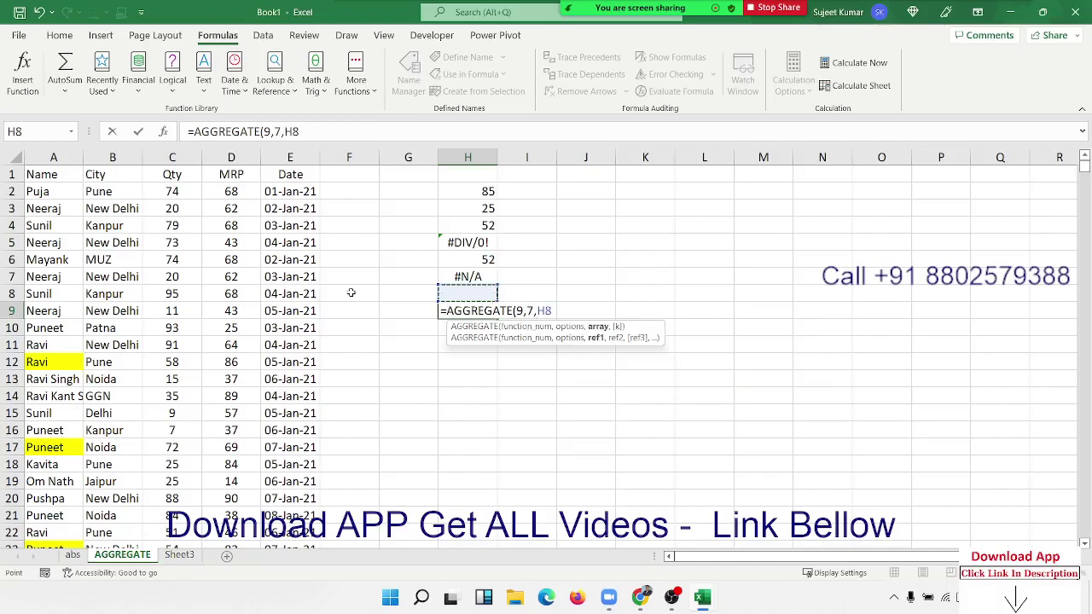
key("Up")
key("shift+Up")
key("shift+Up")
key("shift+Up")
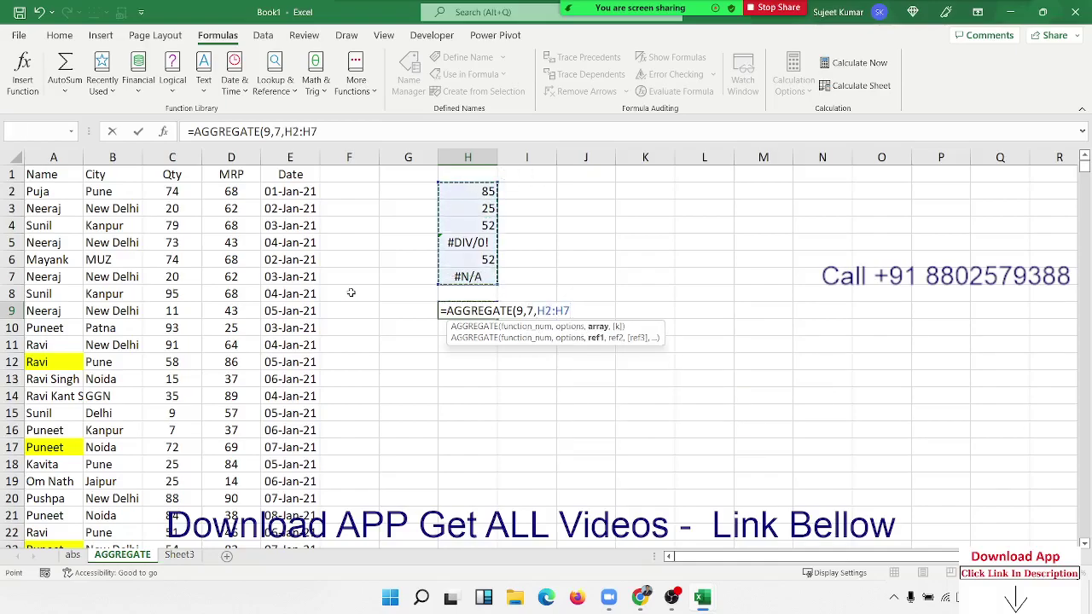
key("Return")
key("Up")
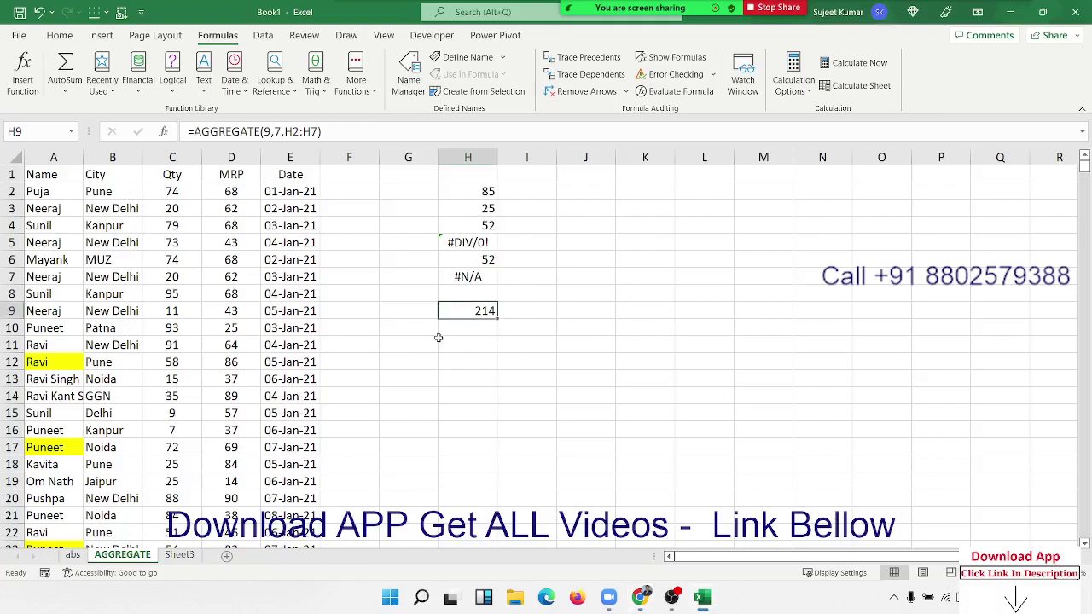
Rename the Sheet3 tab to Round
left_click(181, 556)
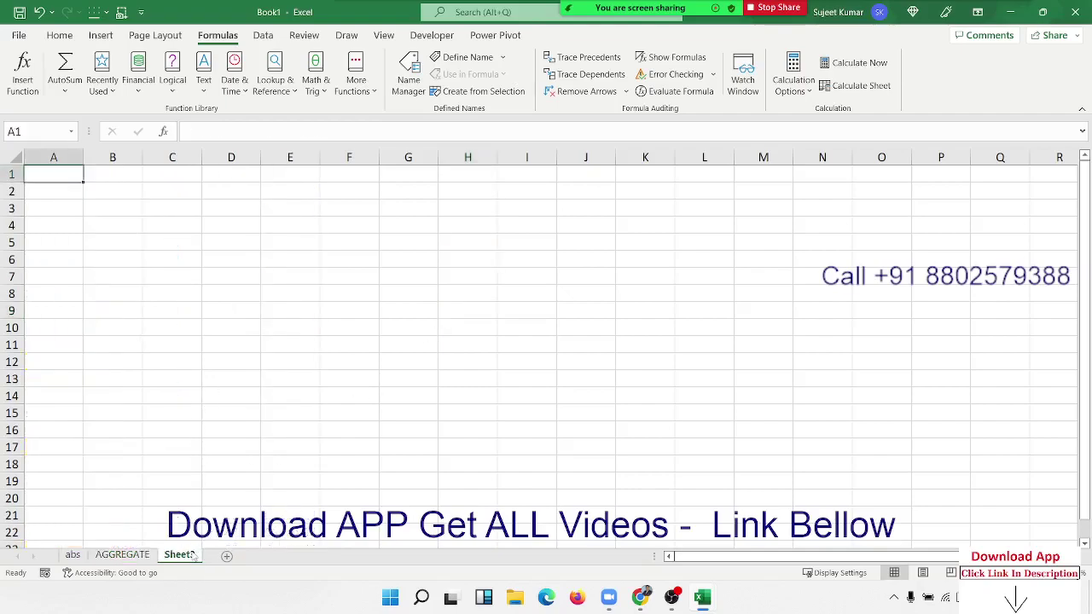
double_click(193, 555)
type("Ro")
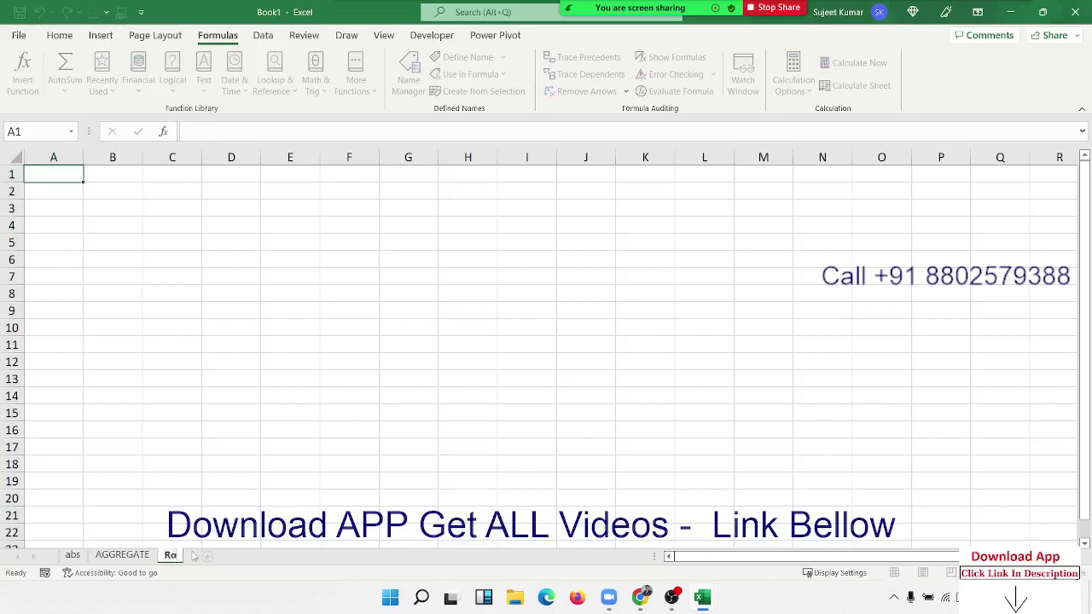
type("und")
left_click(210, 396)
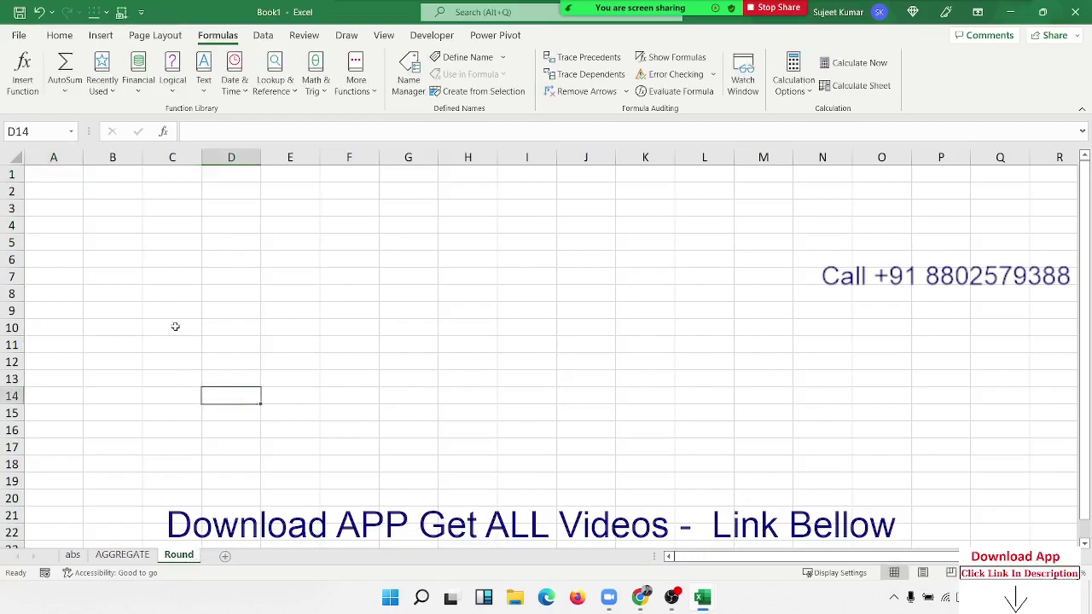
Enter 15.26 in B2 and =ROUND(B2,0) in C2, returning 15
left_click(127, 193)
type("1")
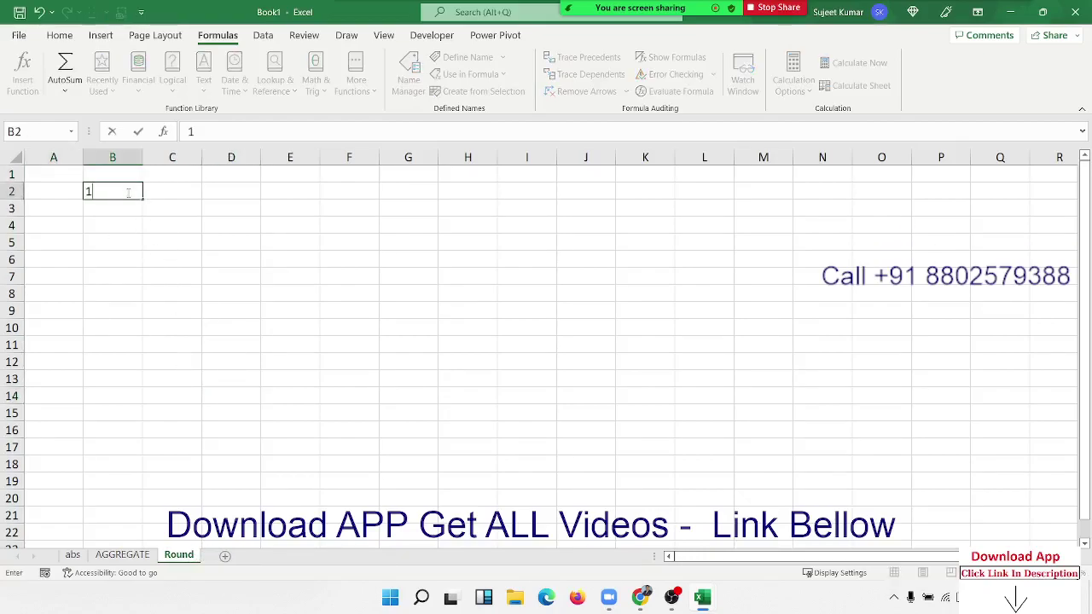
type("5.26")
key("Tab")
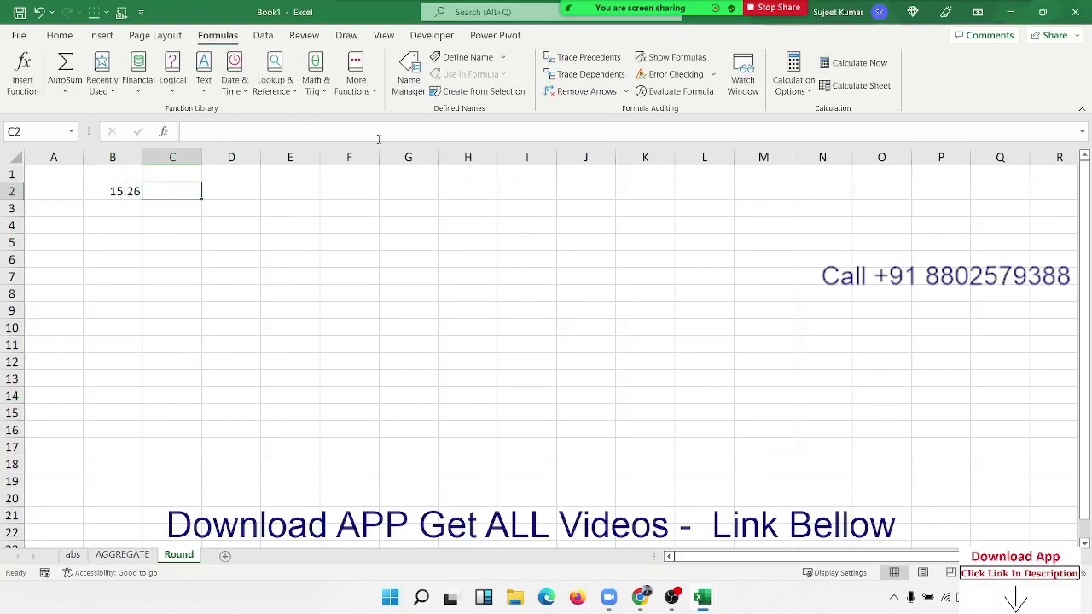
type("=rou")
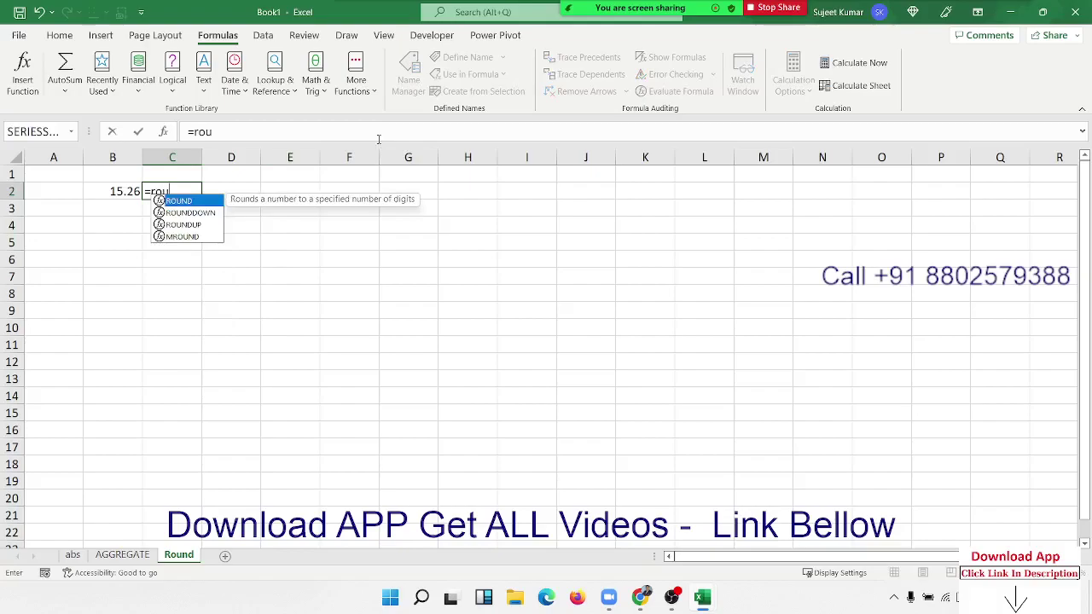
key("Tab")
key("Left")
type(",")
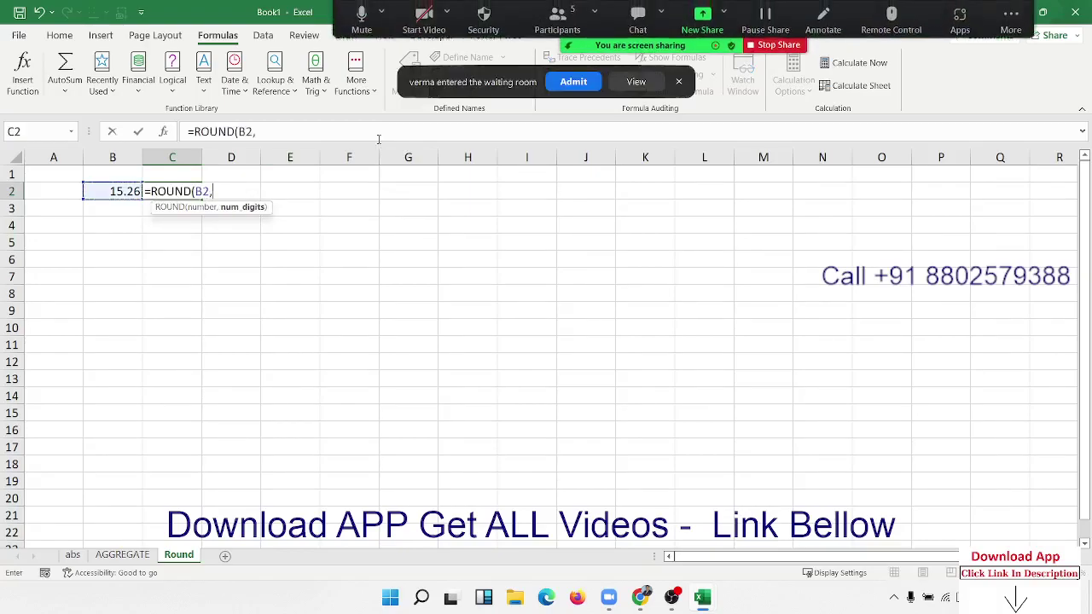
type("0")
key("Return")
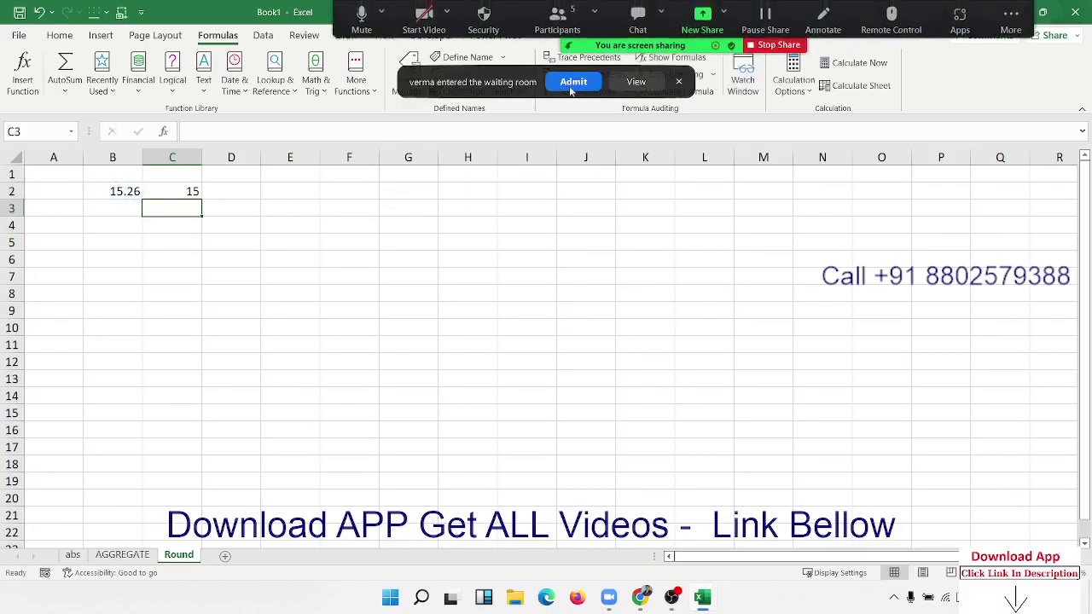
left_click(569, 84)
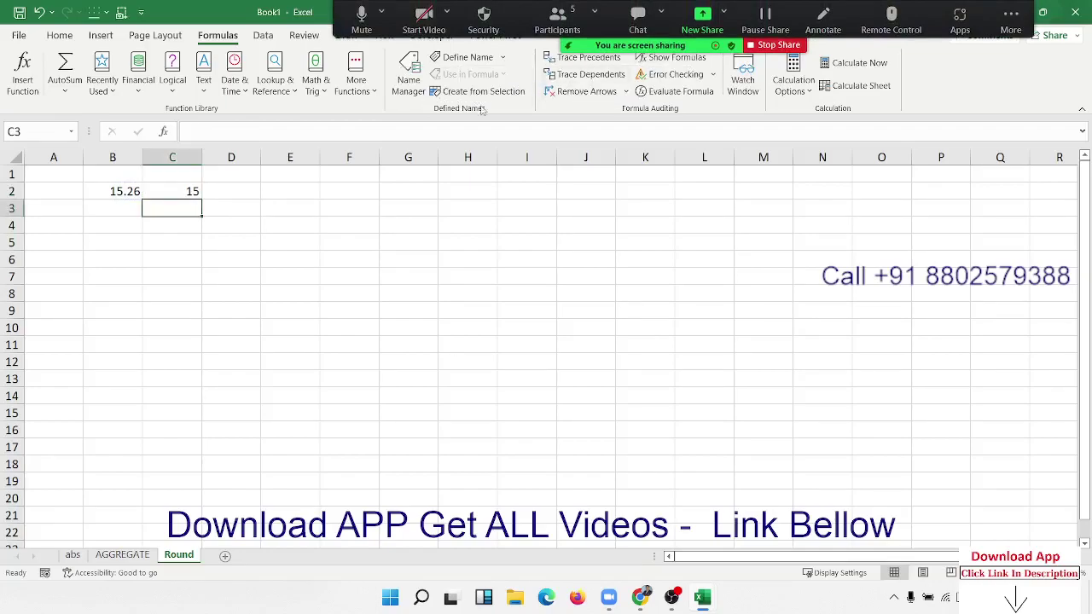
left_click(219, 199)
Enter =ROUNDDOWN(B2,0) in D2, returning 15
type("=")
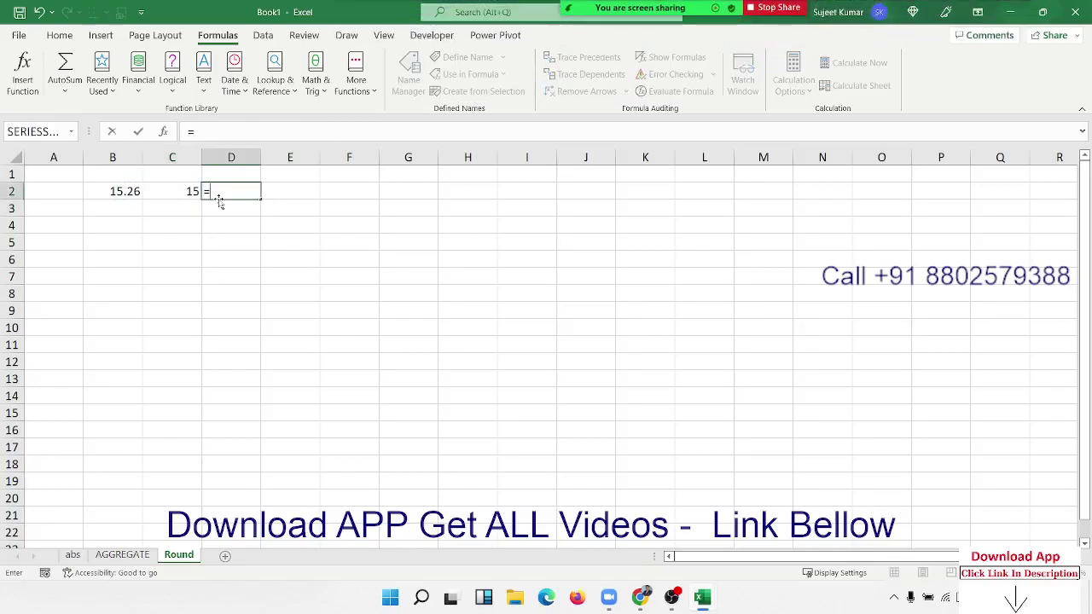
type("roun")
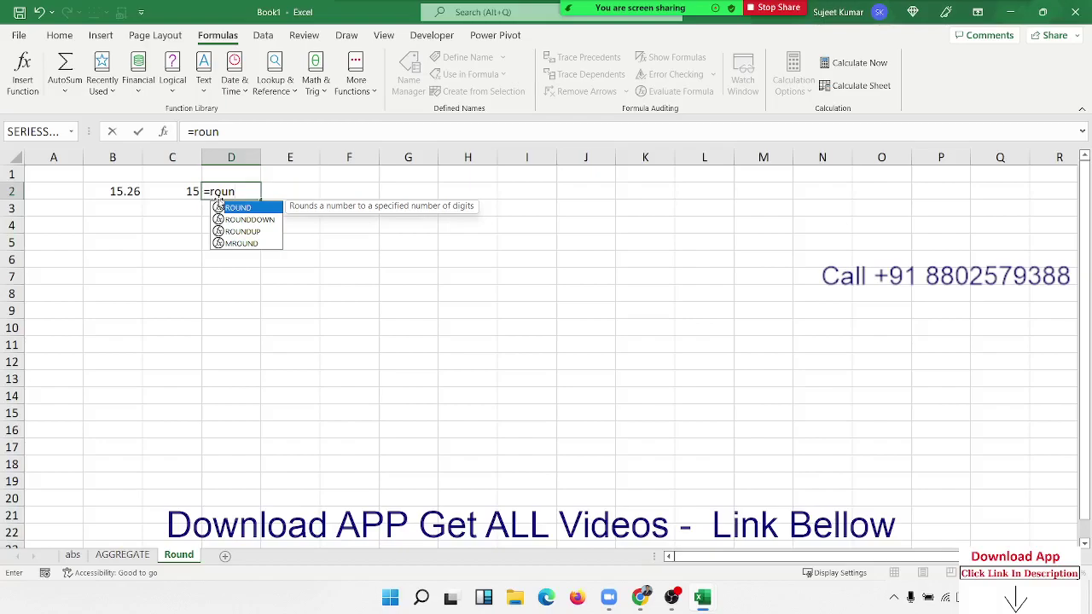
key("Down")
key("Tab")
key("Left")
key("Left")
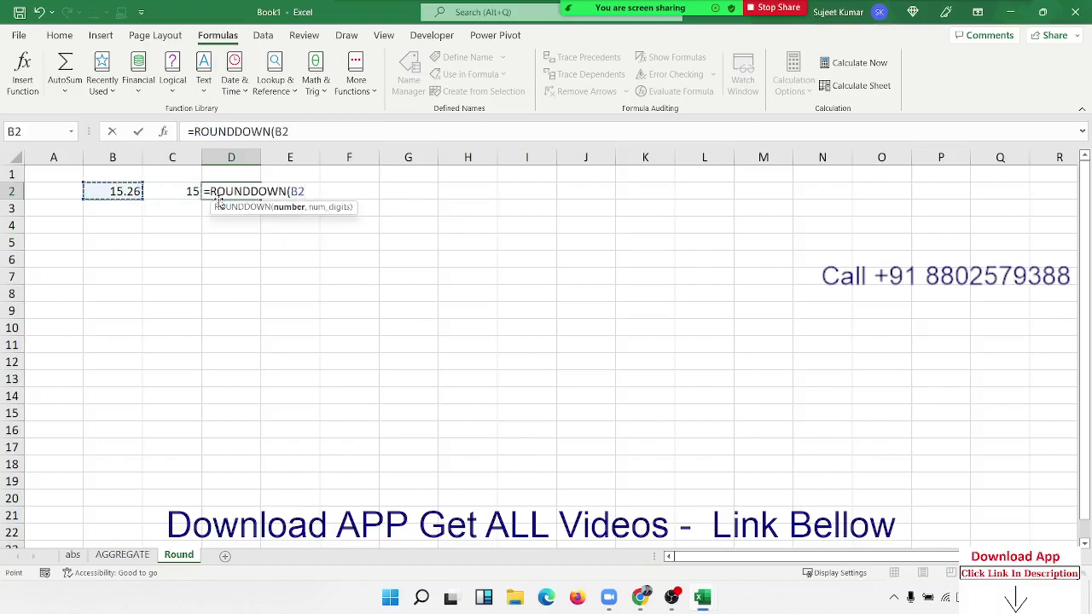
type(",0")
key("Return")
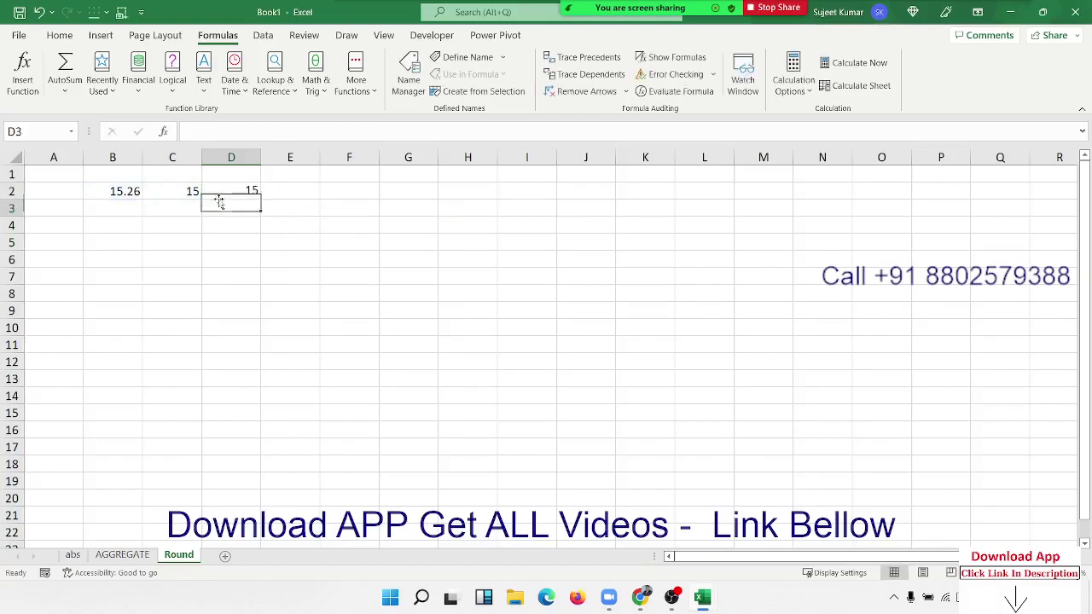
key("Up")
Enter =ROUNDUP(B2,0) in E2, returning 16
key("Right")
type("=")
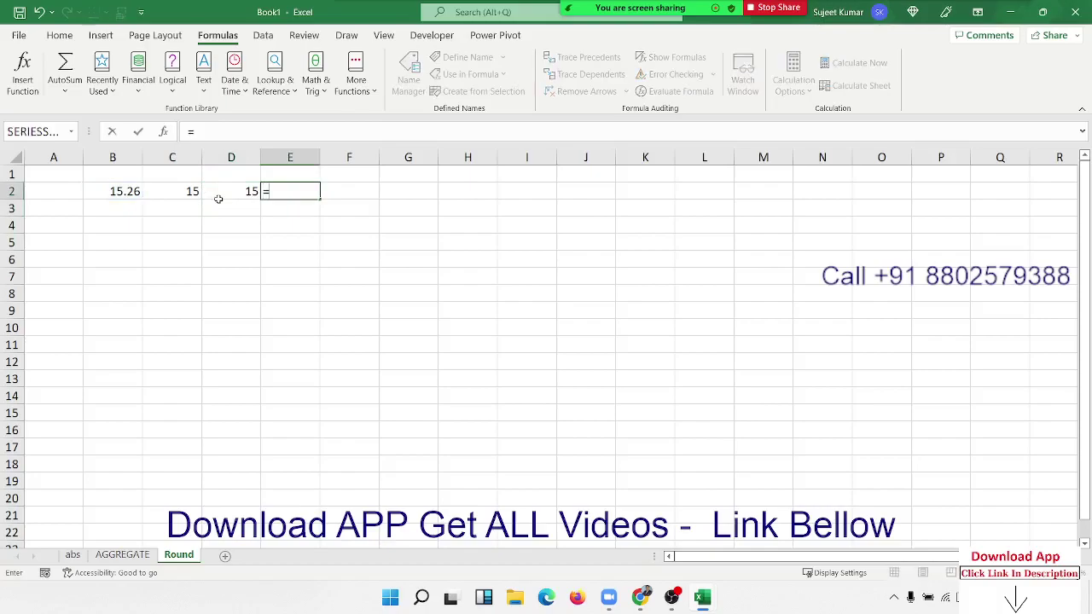
type("rou")
key("Down")
key("Down")
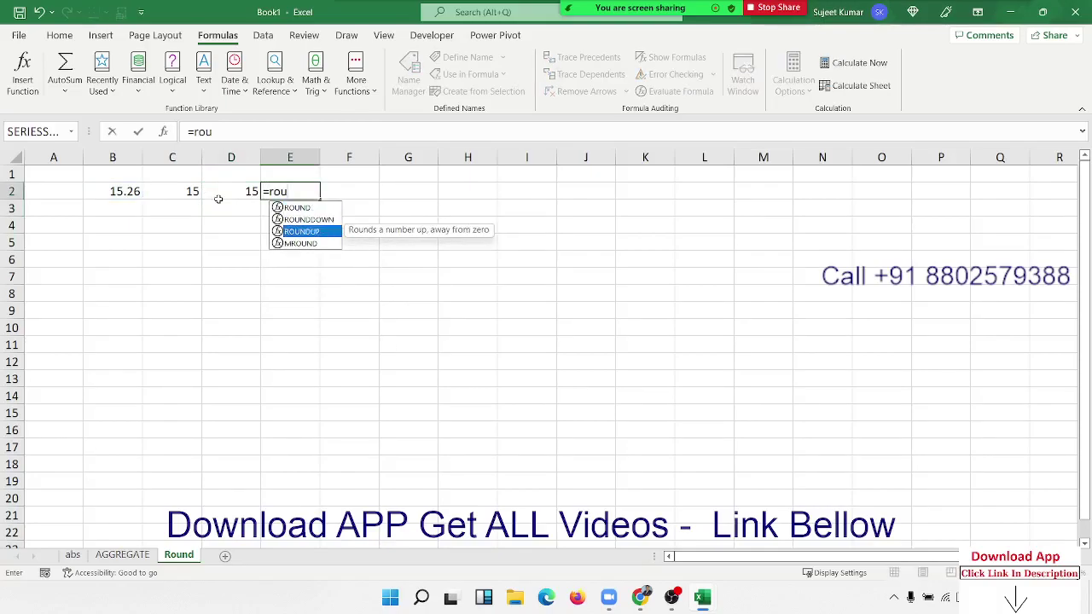
key("Tab")
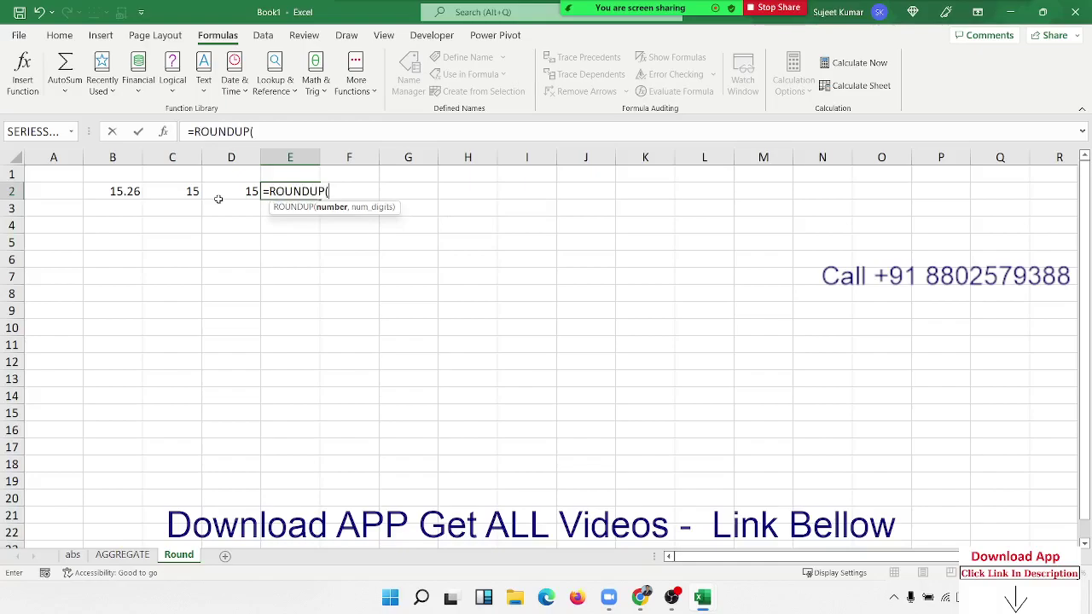
key("Left")
key("Left")
key("Left")
type(",")
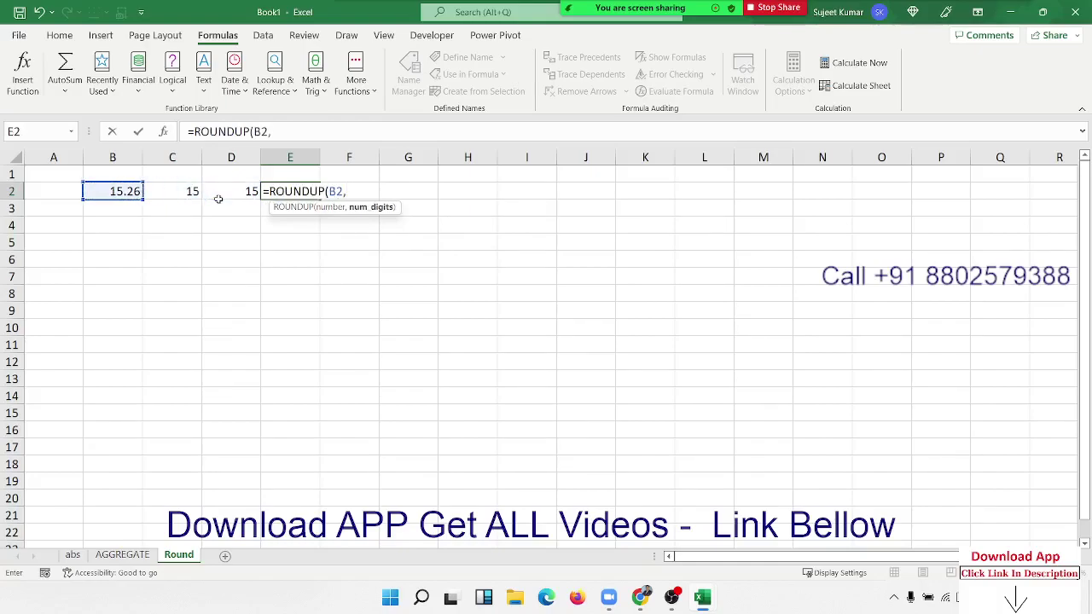
type("0")
key("Return")
key("Up")
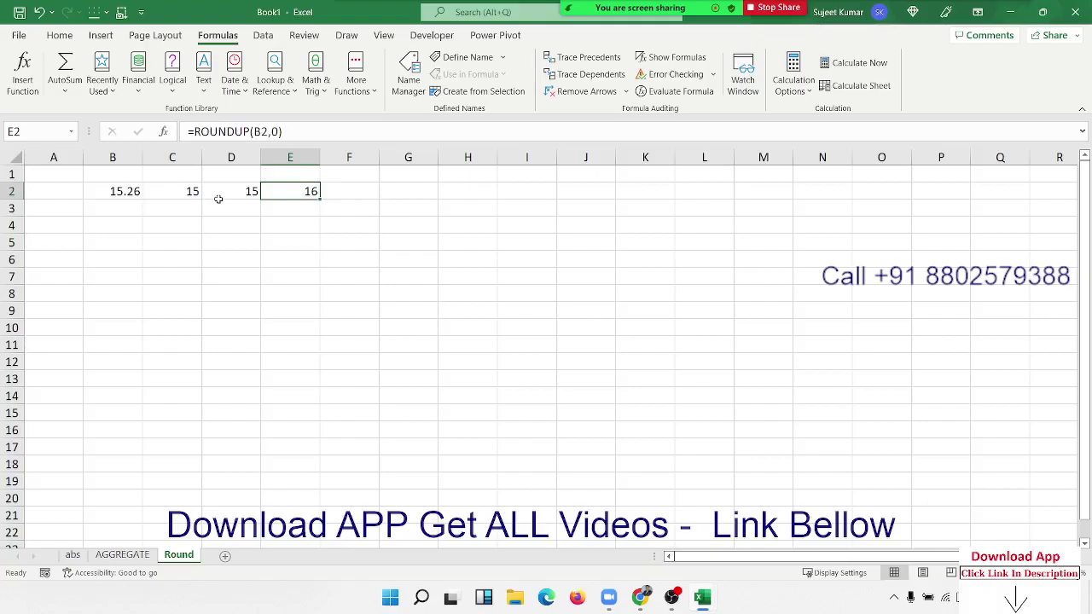
Put 15432 in B4, overwriting a temporary 500
key("Down")
key("Down")
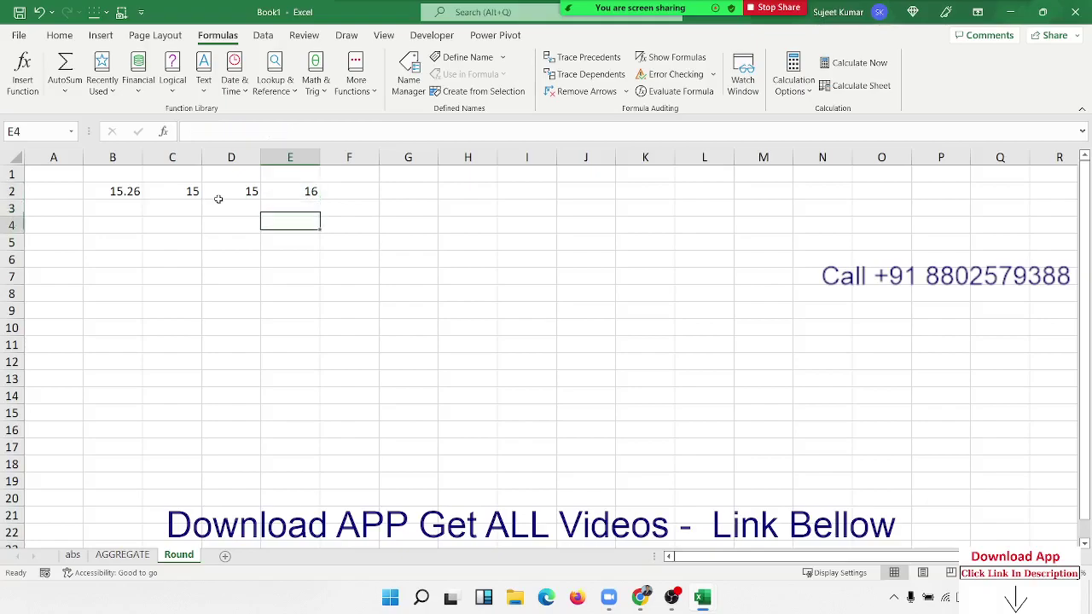
key("Down")
key("Left")
key("Left")
key("Left")
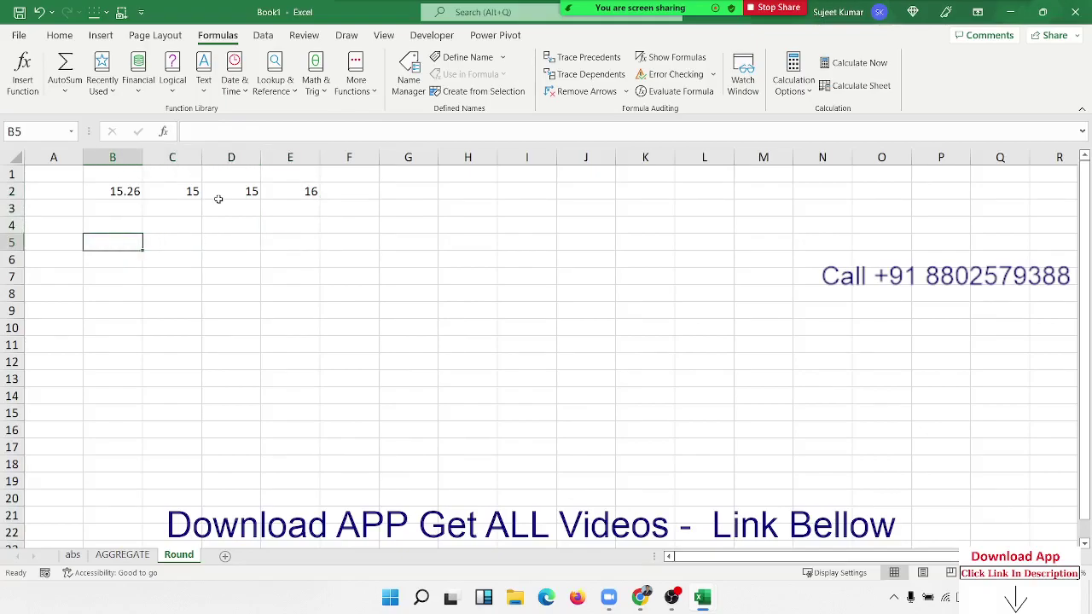
key("Up")
key("Up")
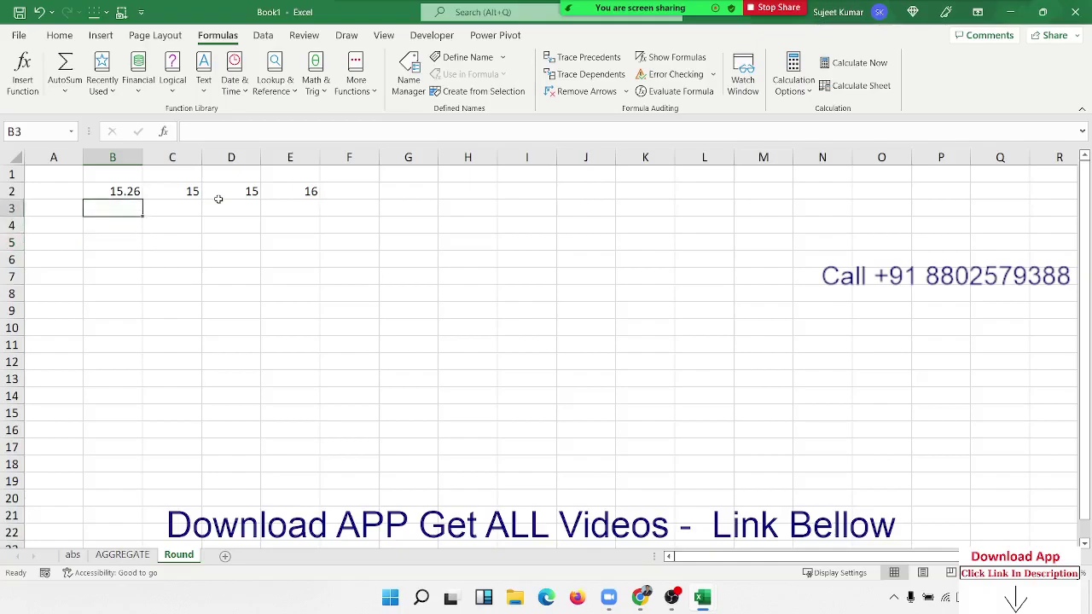
key("Down")
key("F2")
type("5")
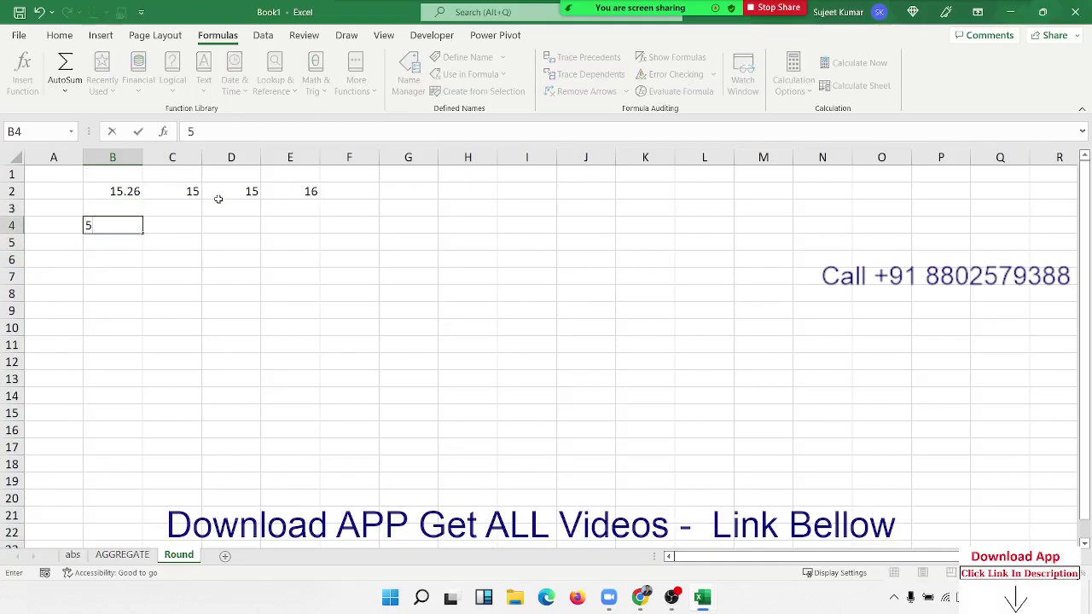
type("00")
key("Return")
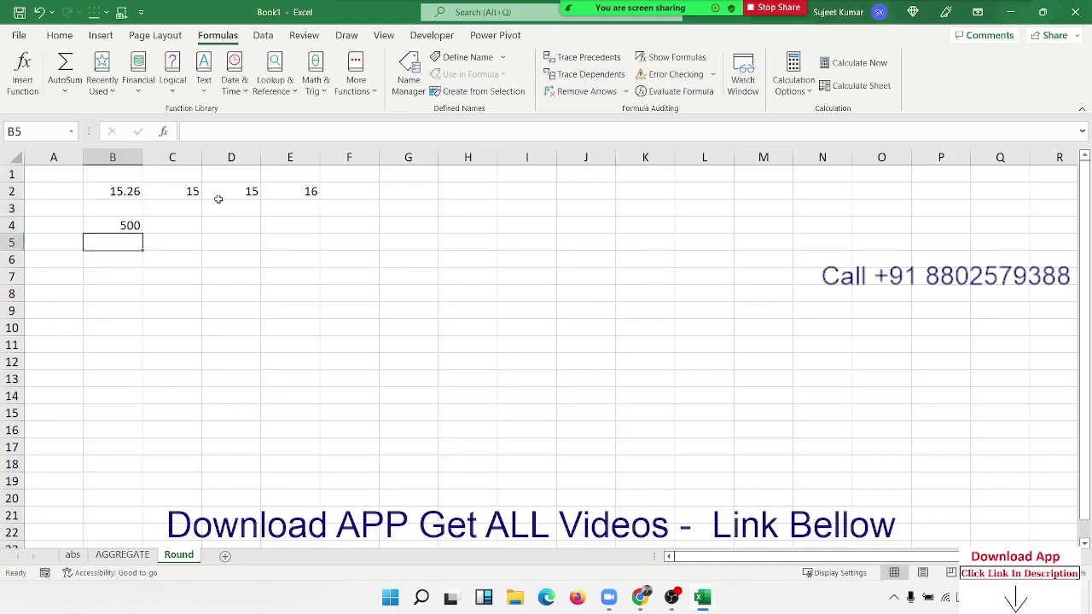
key("Up")
type("1")
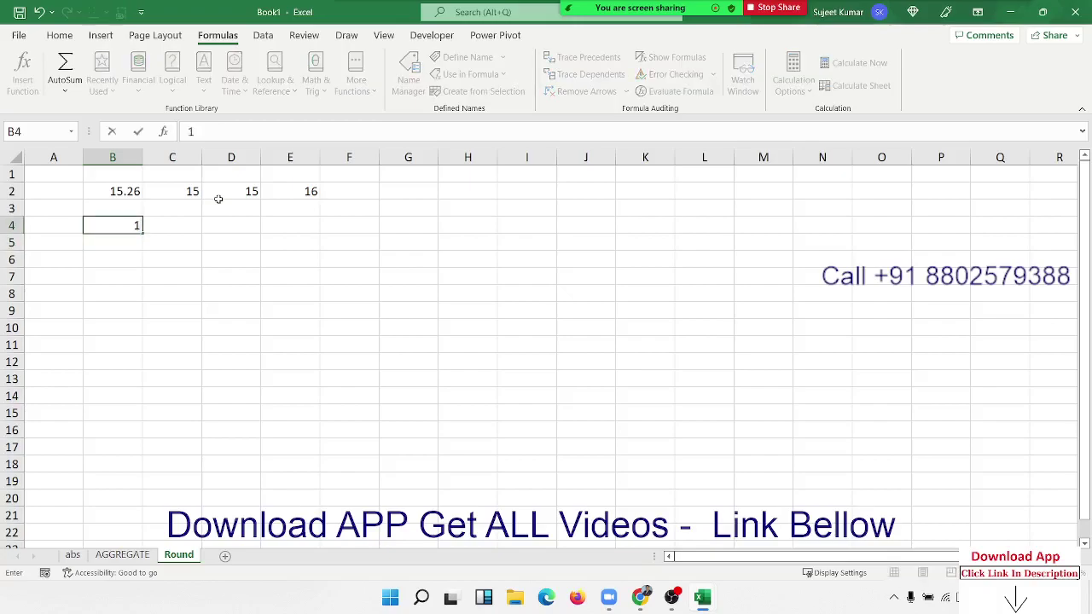
type("5432")
key("Tab")
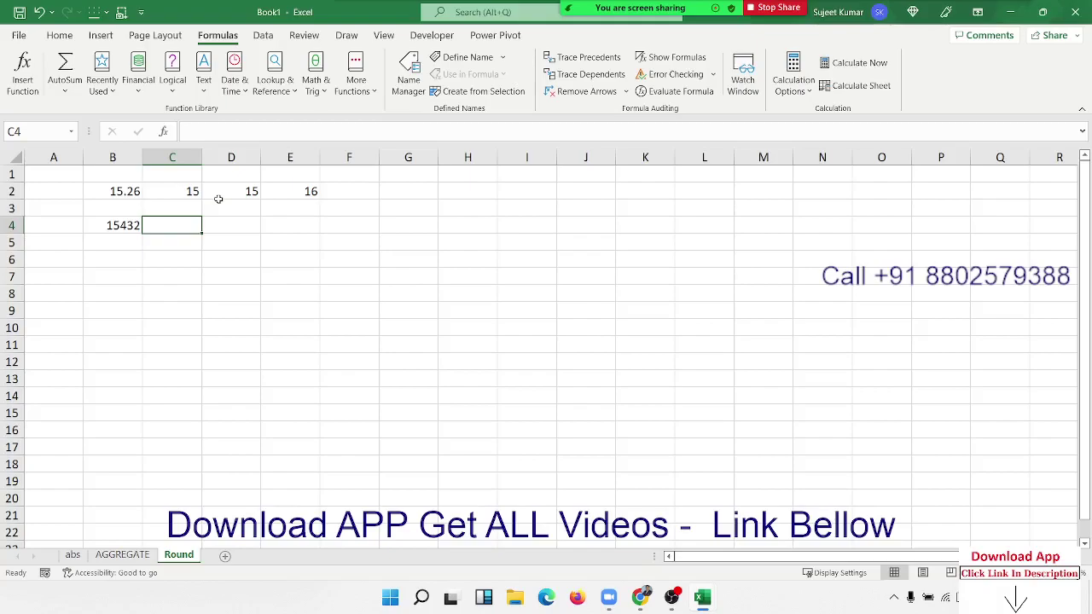
Enter =CEILING(B4,500) in C4, returning 15500
type("=")
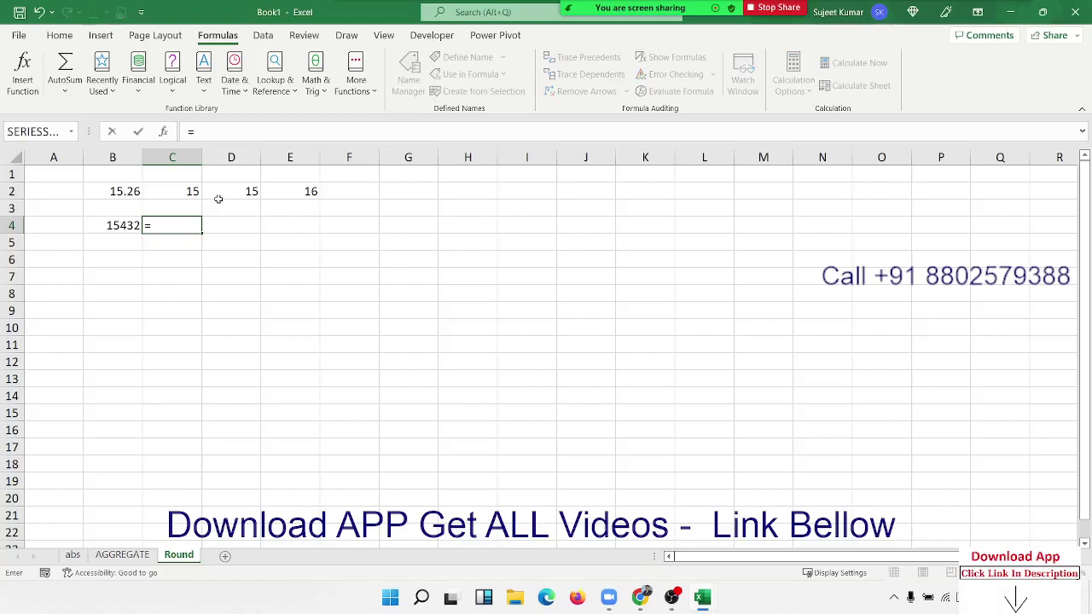
type("ce")
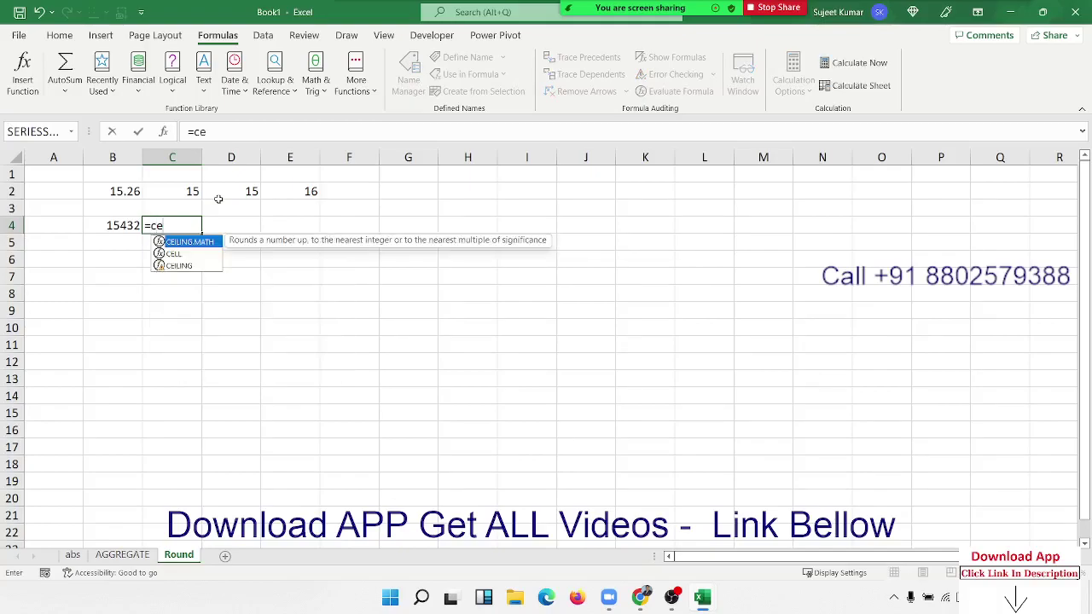
key("Down")
key("Down")
key("Tab")
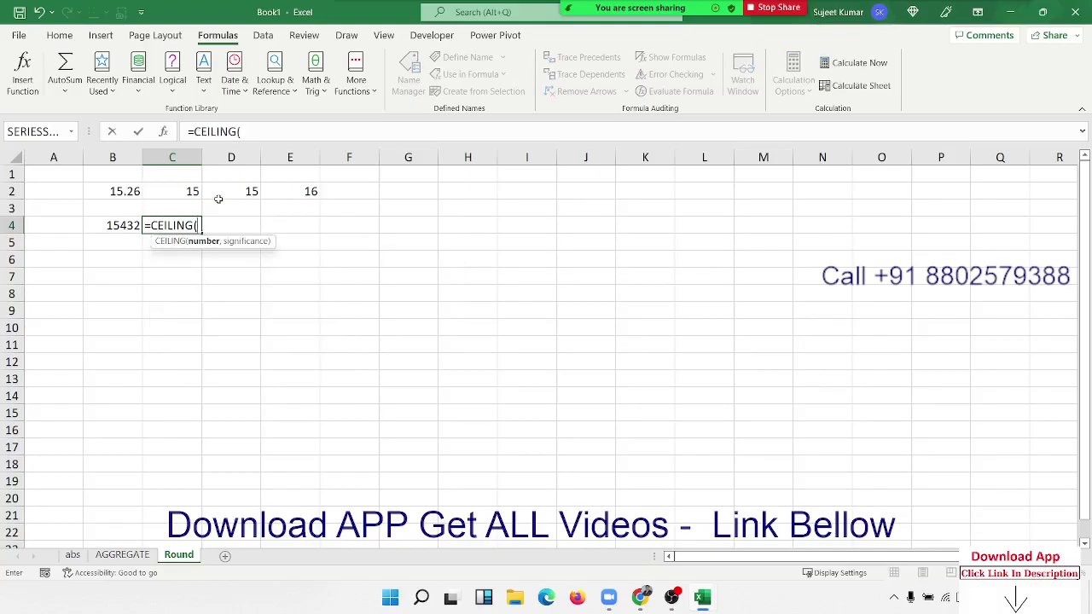
key("Left")
type(",")
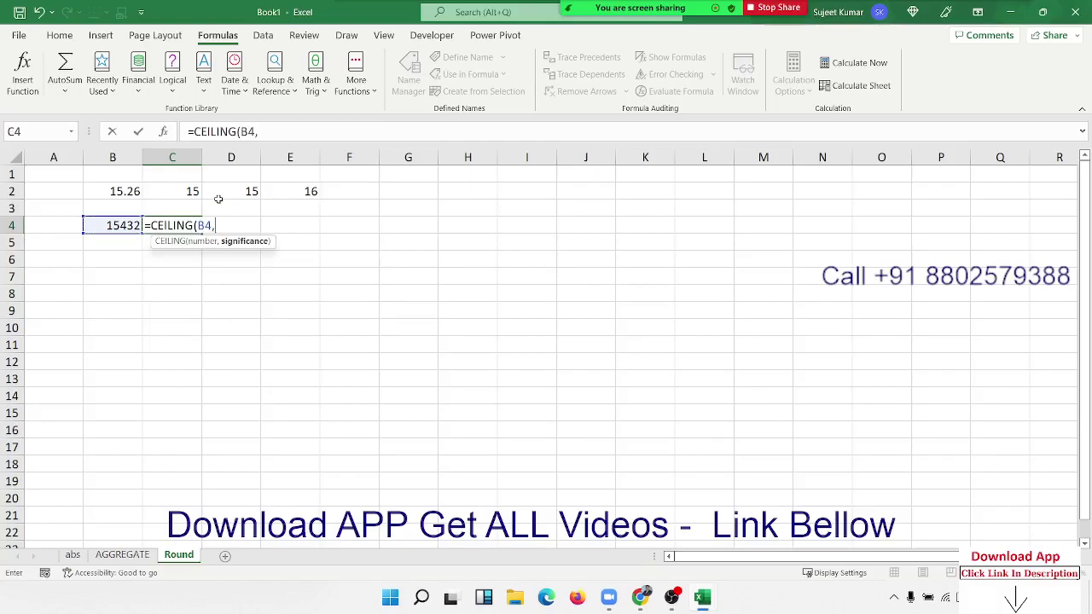
type("500")
key("Return")
key("Up")
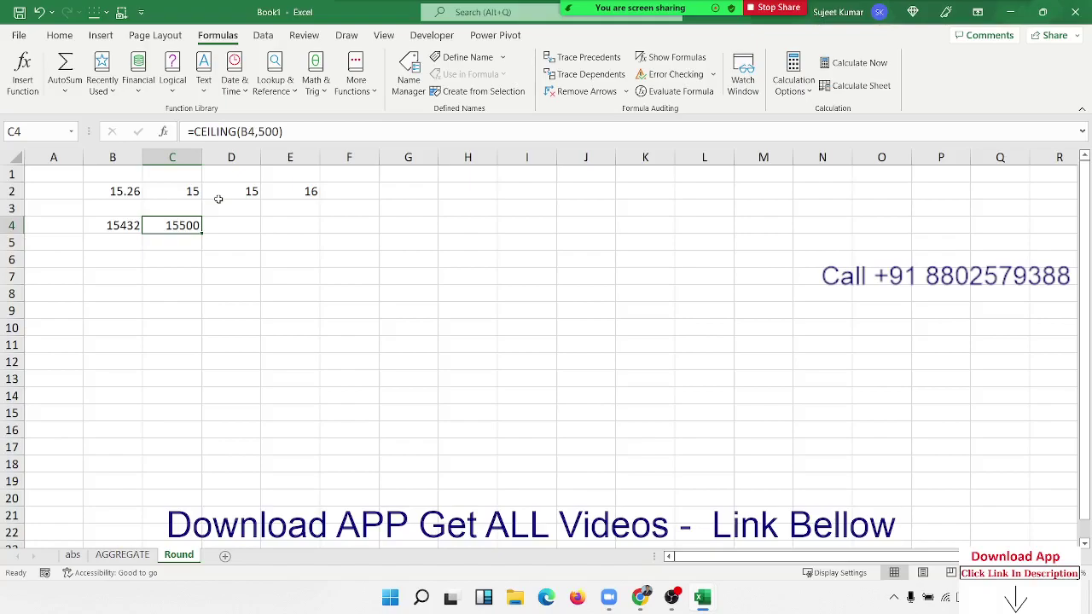
Enter =FLOOR(B4,500) in D4, returning 15000
key("Right")
type("=")
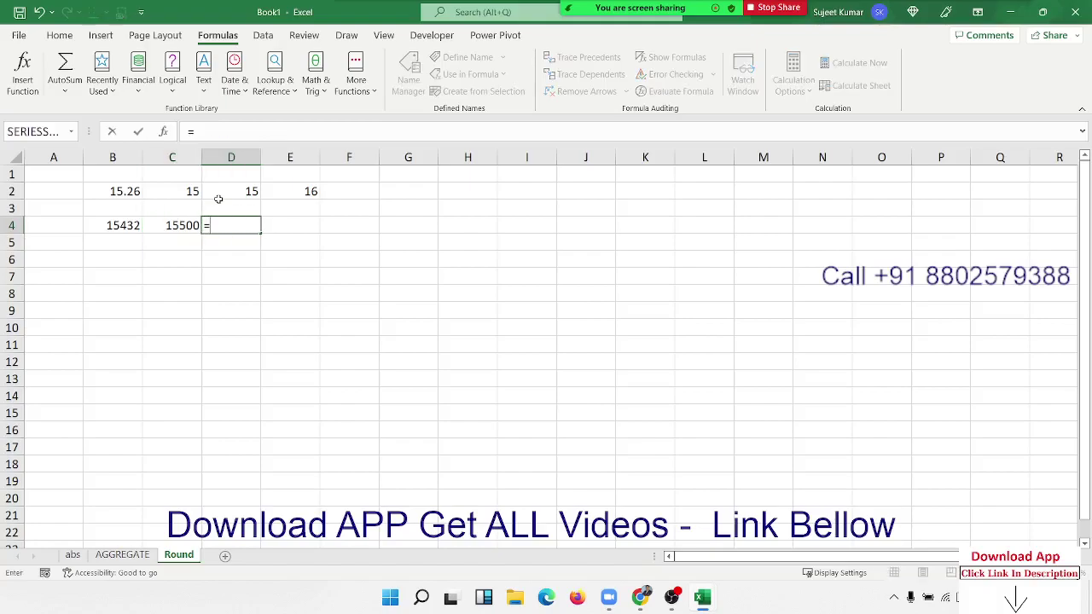
type("flo")
key("Down")
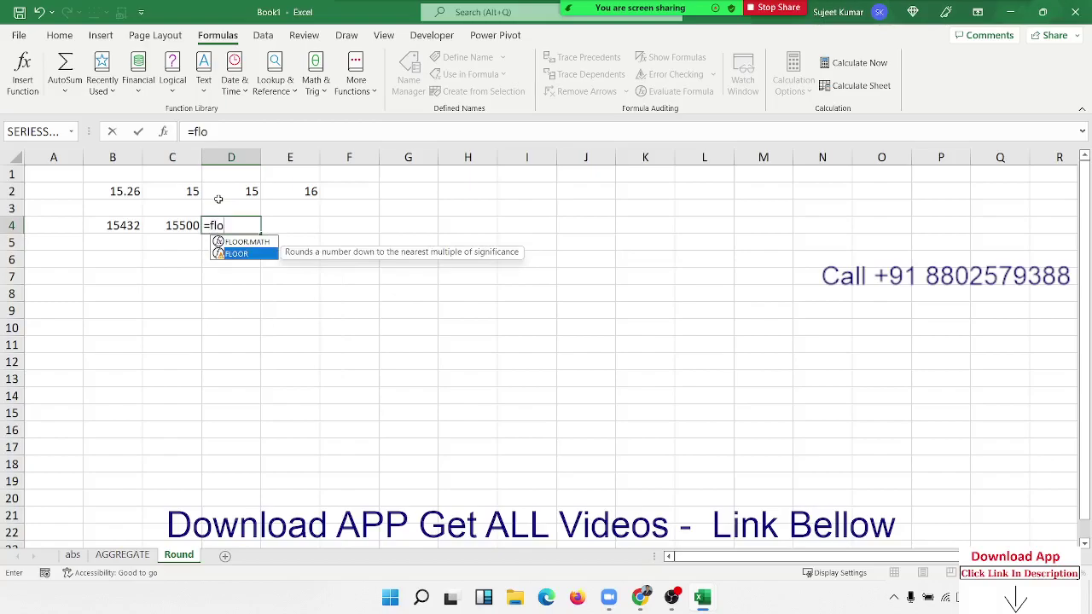
key("Tab")
key("Left")
key("Left")
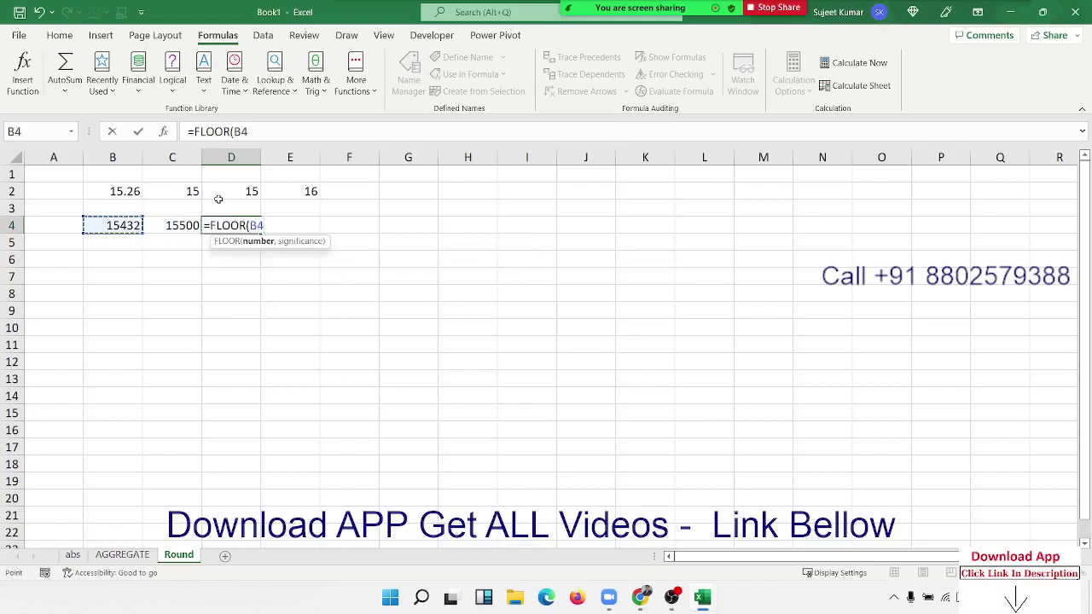
type(",500")
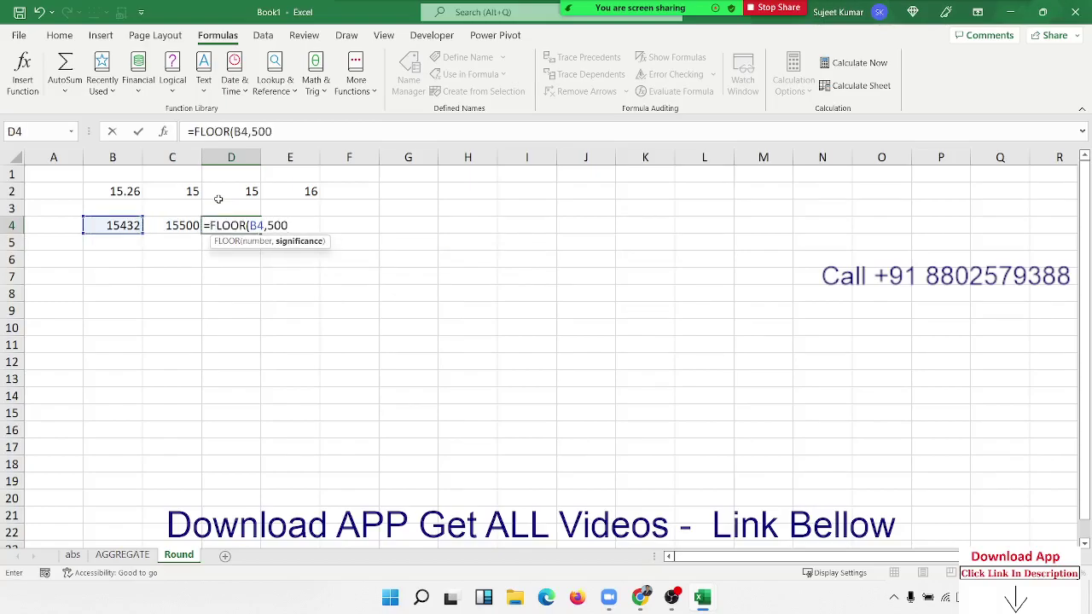
key("Return")
key("Up")
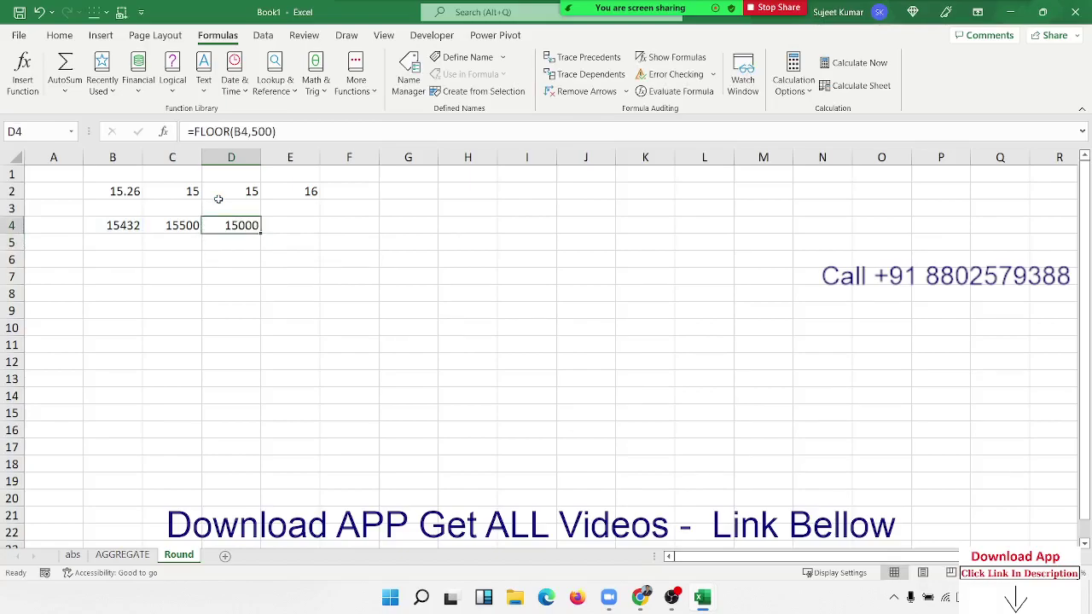
Review the ROUND, ROUNDDOWN, ROUNDUP, CEILING and FLOOR formulas in rows 2 and 4
key("Left")
key("Right")
key("Up")
key("Up")
key("Left")
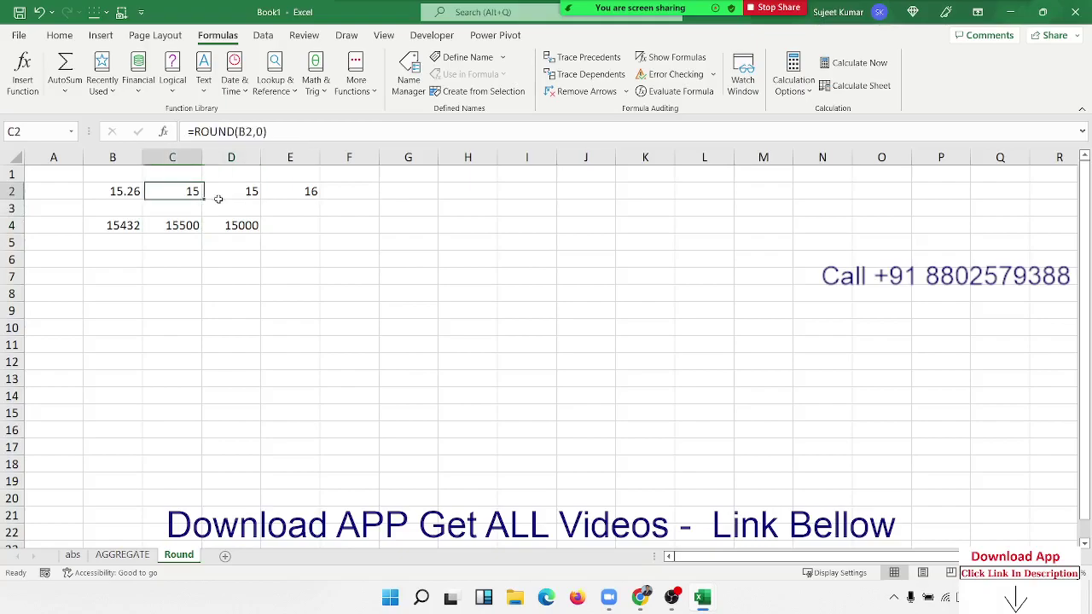
key("Right")
key("Right")
key("Right")
key("Down")
key("Down")
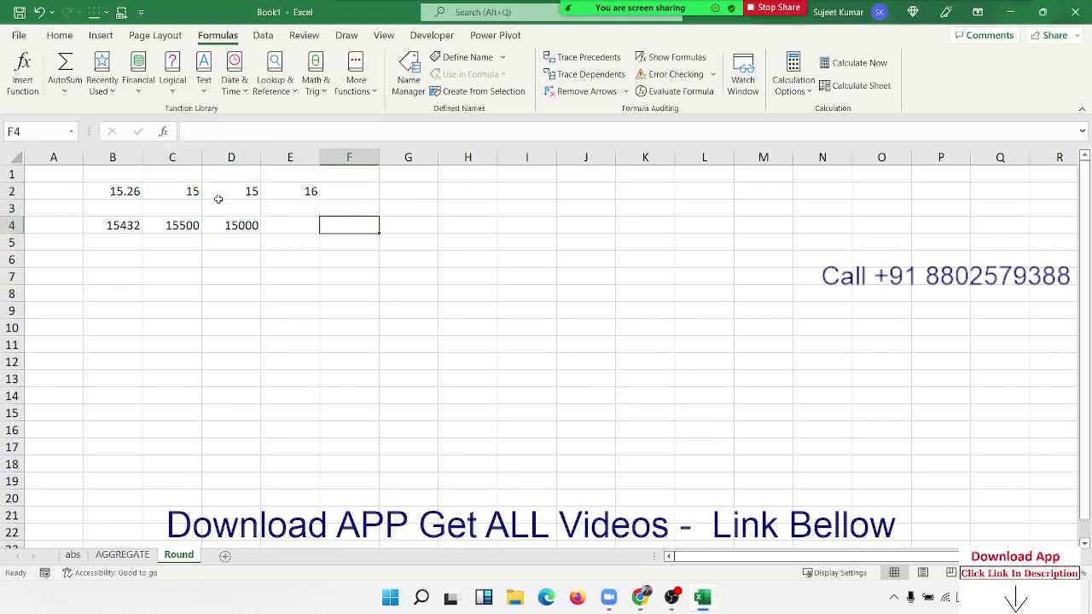
key("Left")
key("Left")
key("Left")
key("Right")
key("Left")
key("Right")
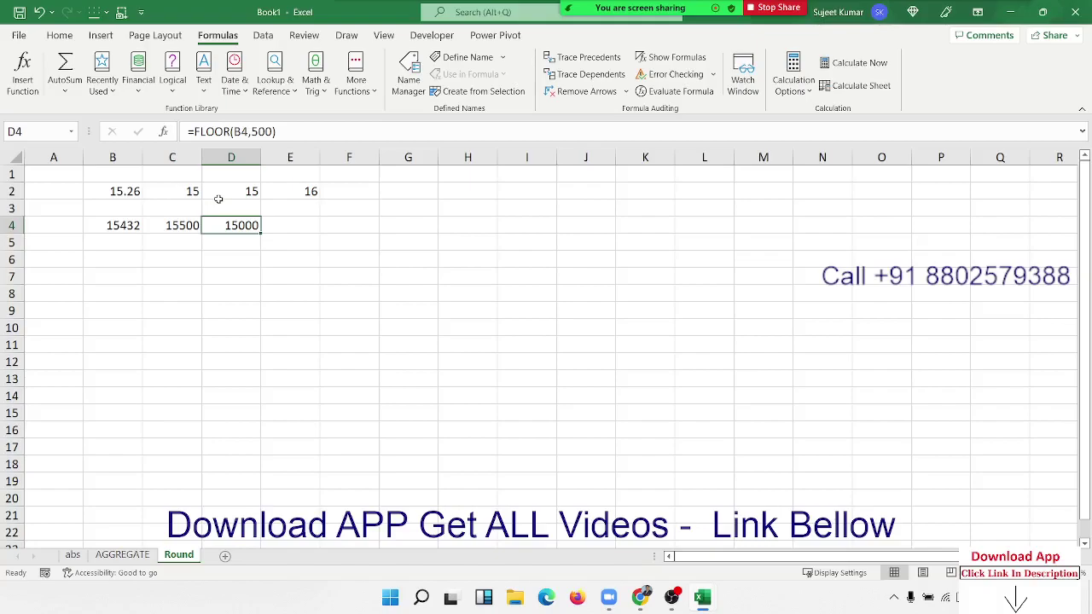
key("Return")
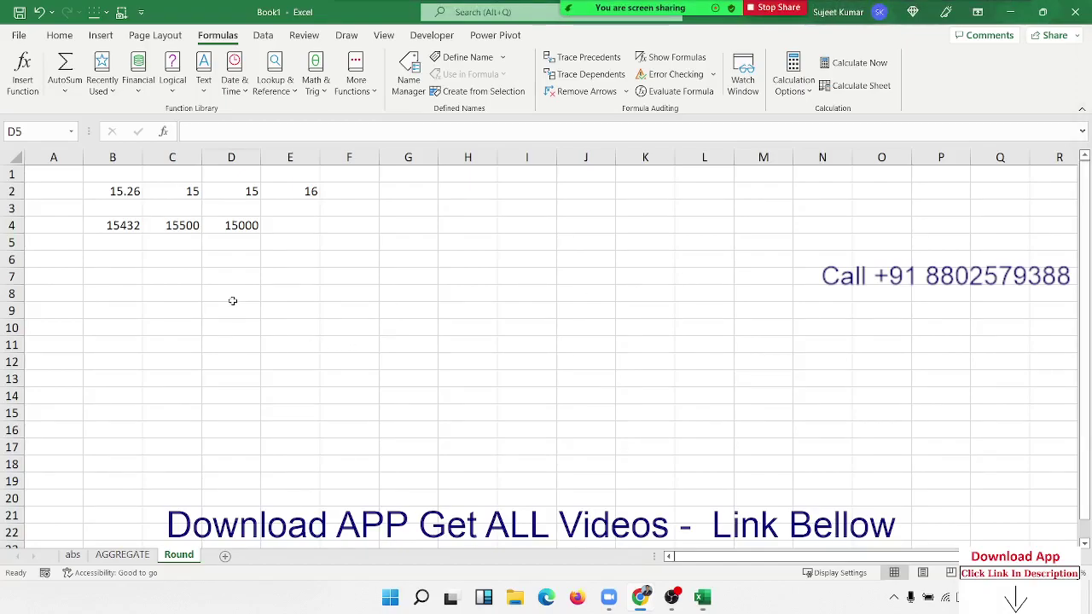
Enter the sample number 12.36 in B8
left_click(240, 247)
left_click(241, 230)
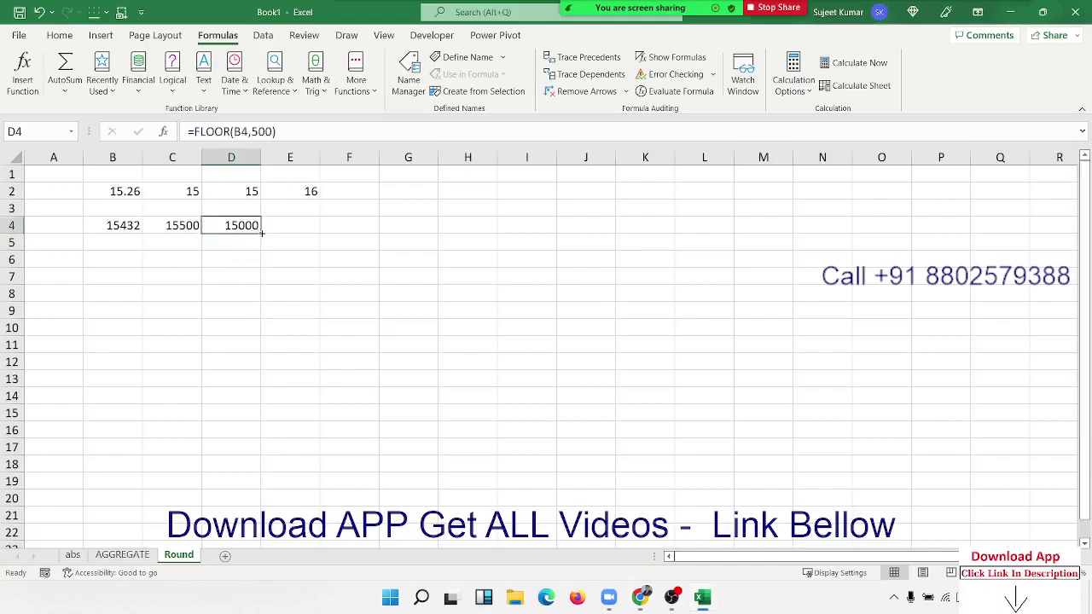
left_click(163, 274)
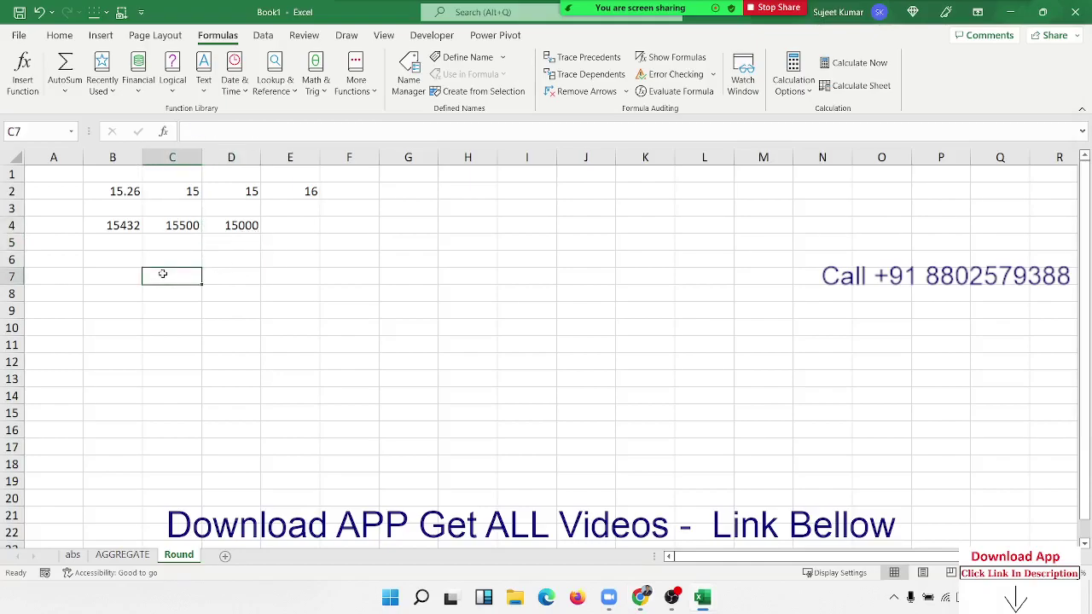
key("Down")
key("Left")
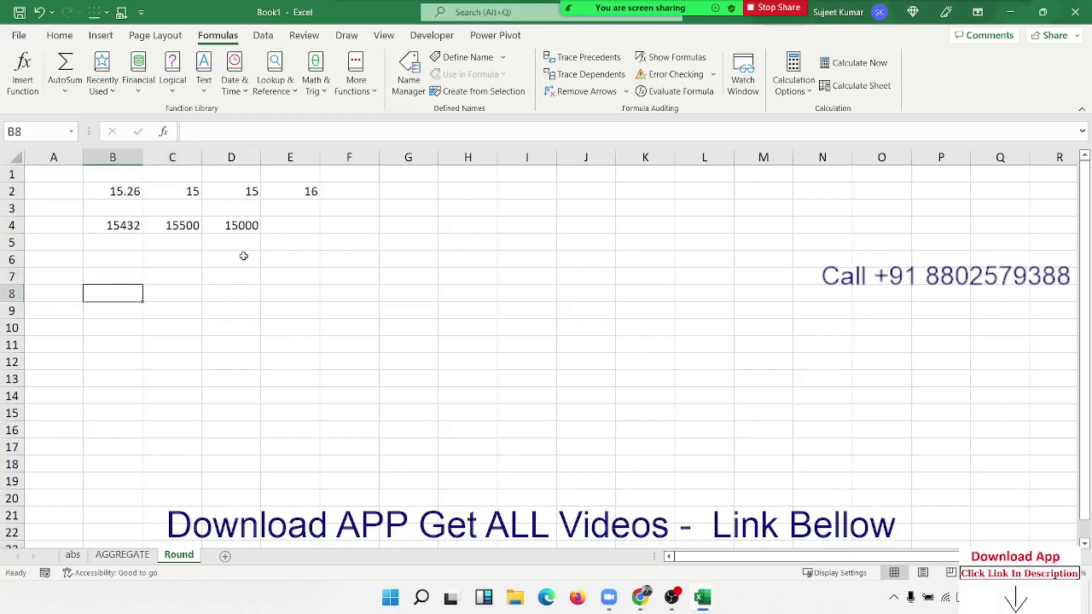
type("12")
type(".")
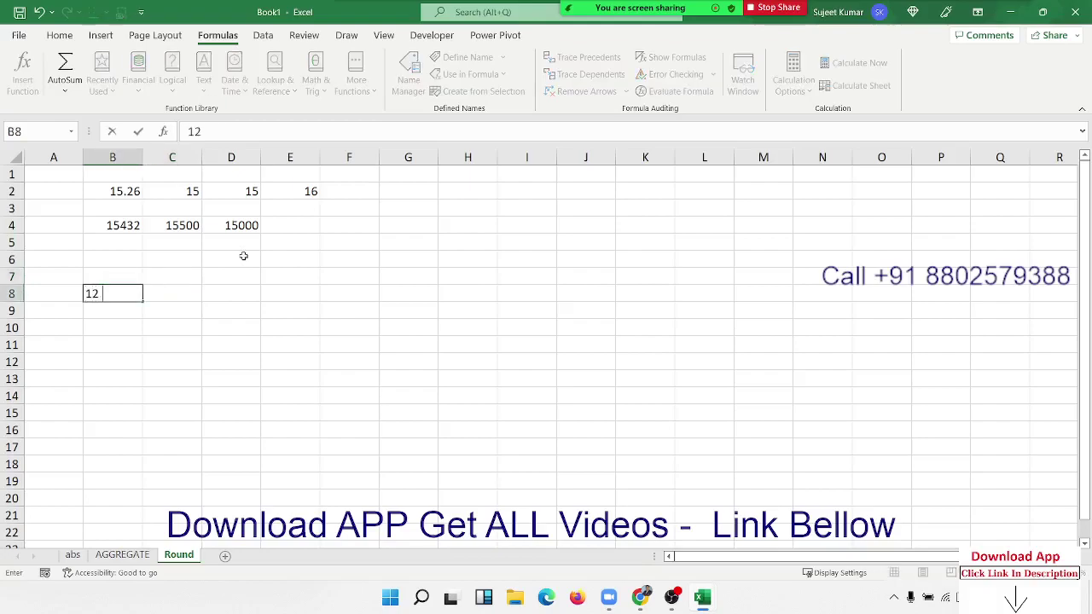
type("36")
key("Return")
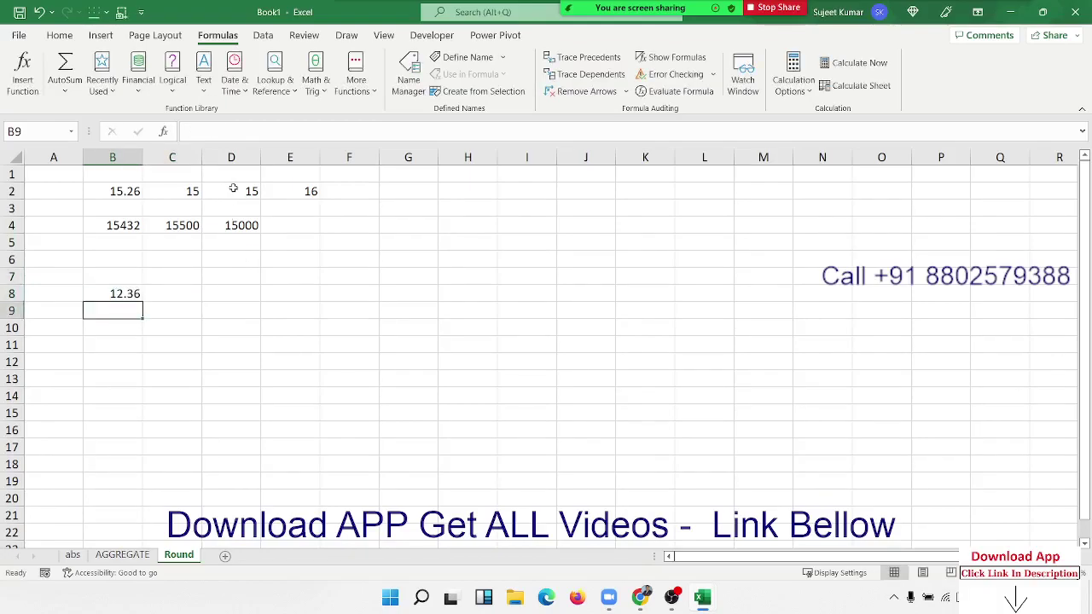
After checking D2's ROUNDDOWN formula, enter =INT(B8) in C8 to return 12
left_click(232, 189)
double_click(232, 190)
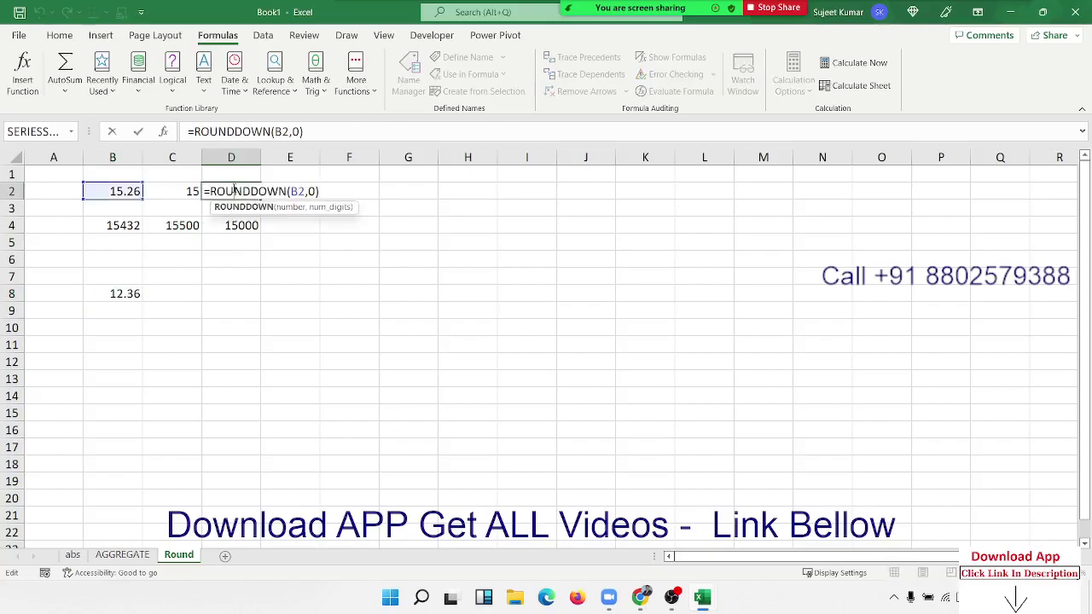
key("Escape")
left_click(155, 294)
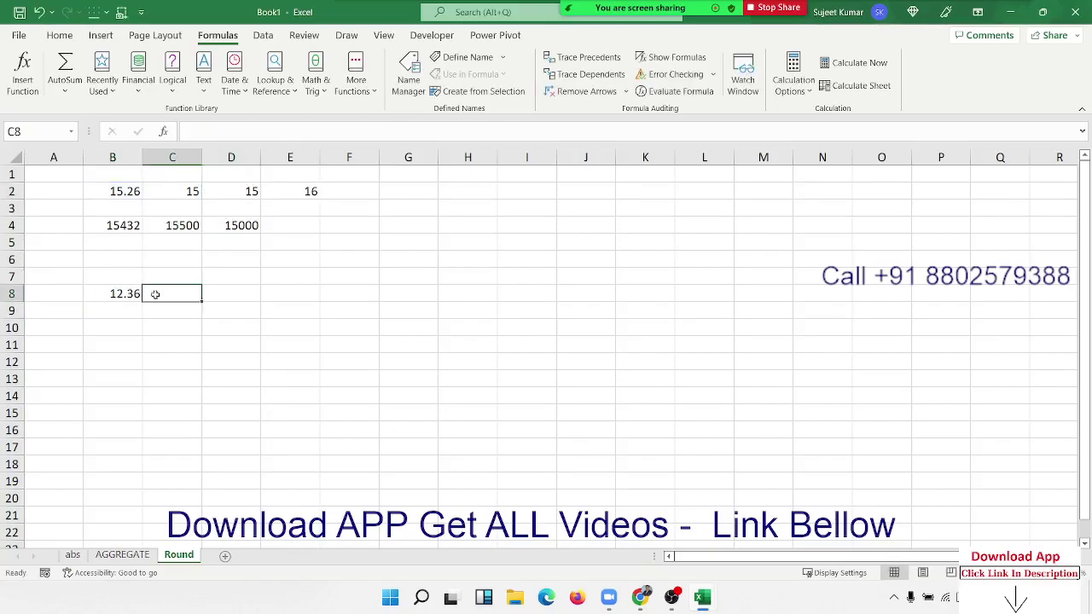
type("=in")
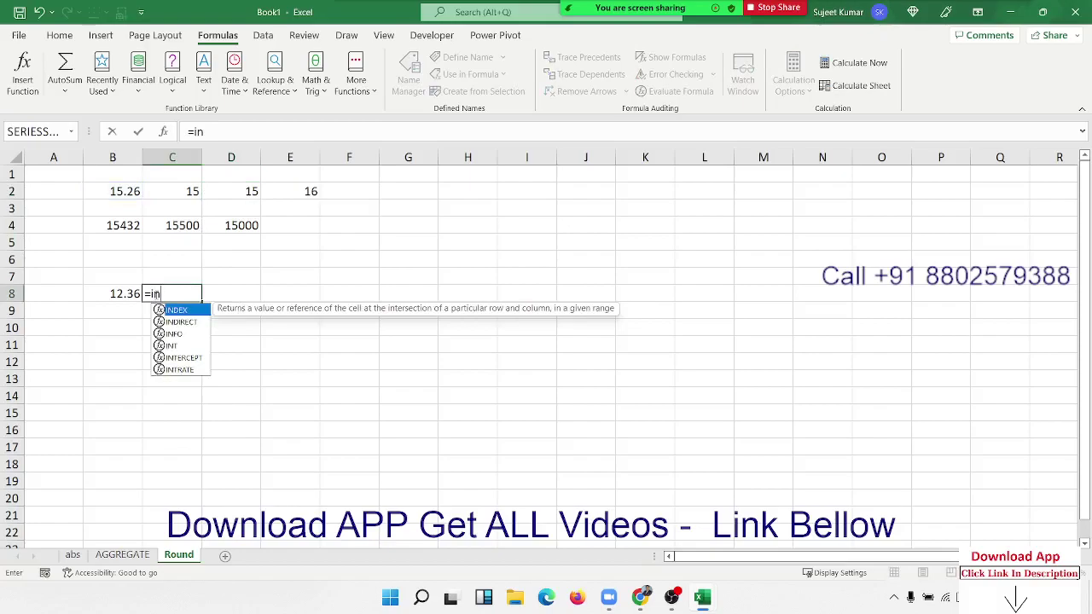
type("t")
key("Tab")
key("Left")
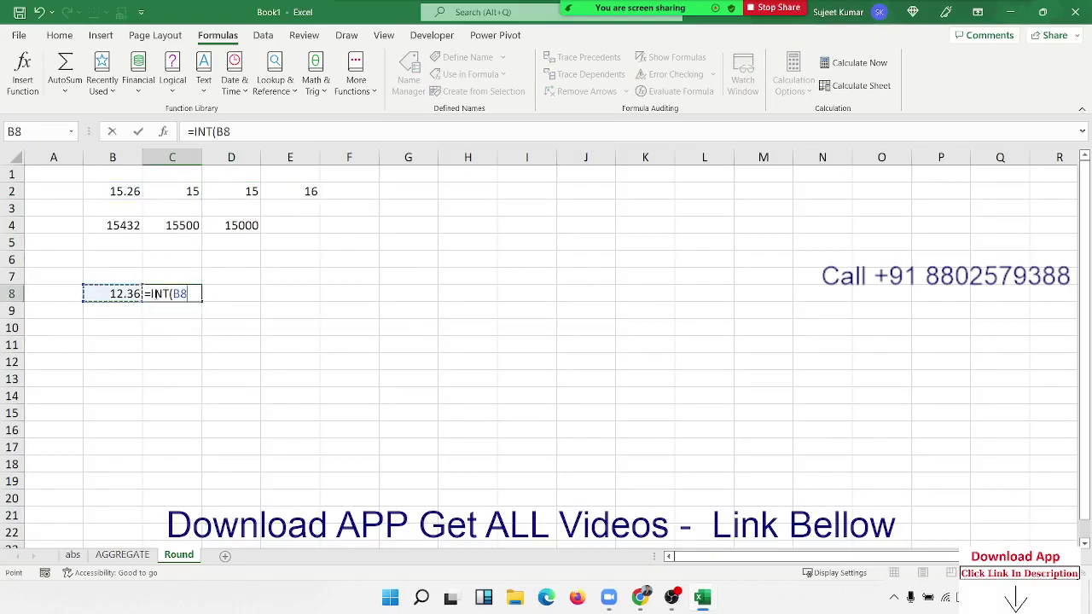
key("ctrl+Return")
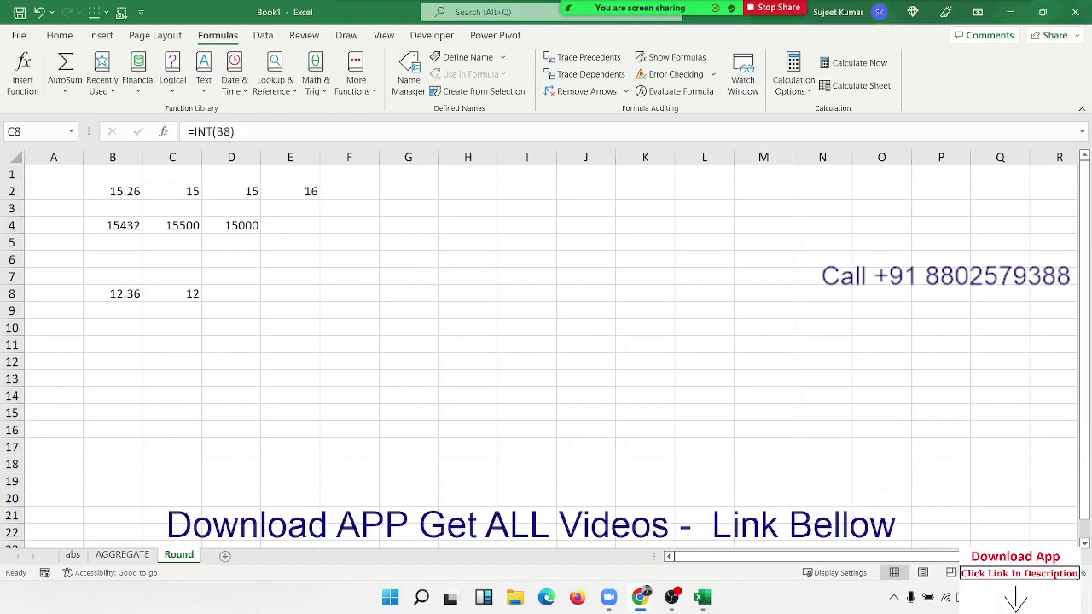
left_click(167, 293)
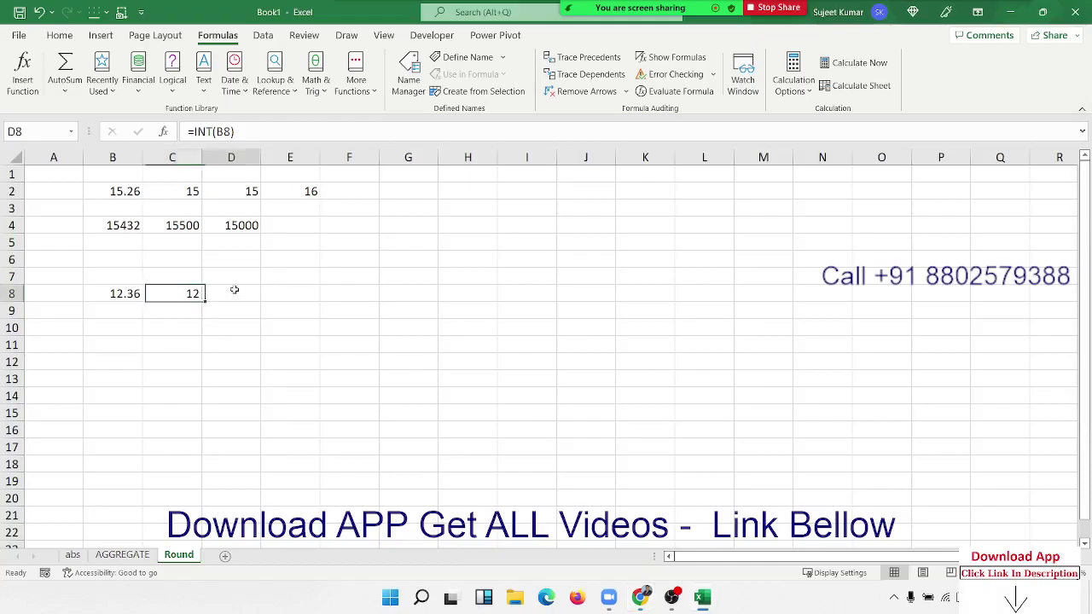
left_click(231, 291)
Enter =B8-INT(B8) in C9, returning the decimal part 0.36
key("Left")
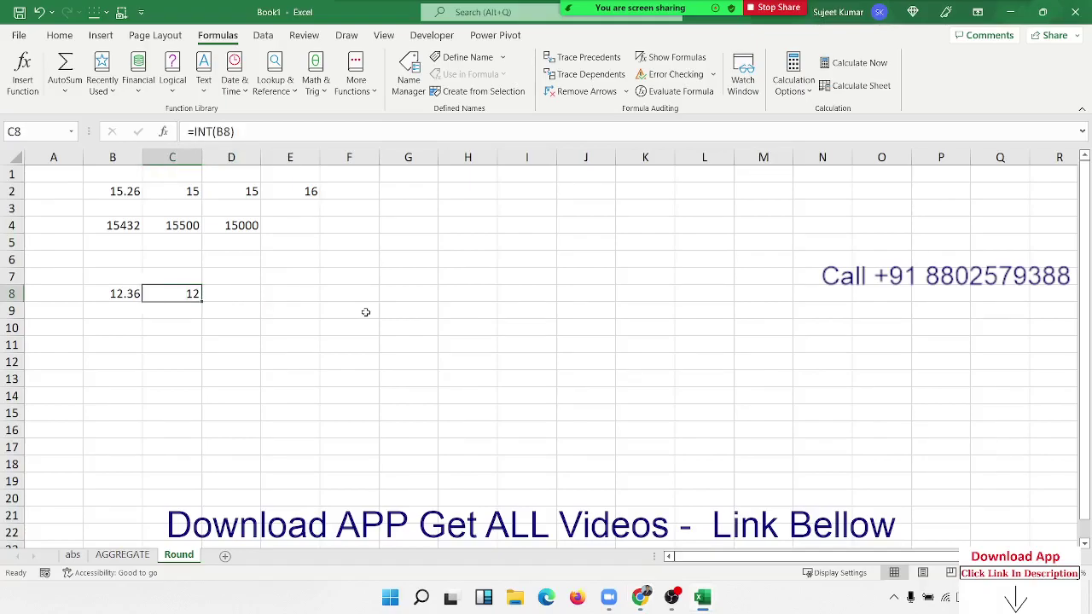
key("Down")
type("=B8")
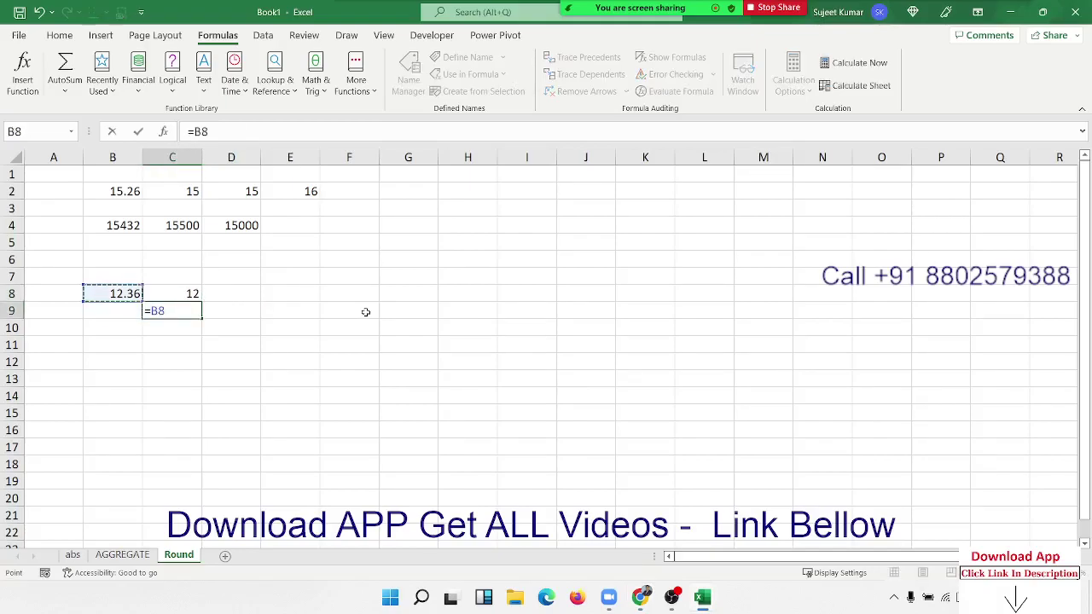
type("-I")
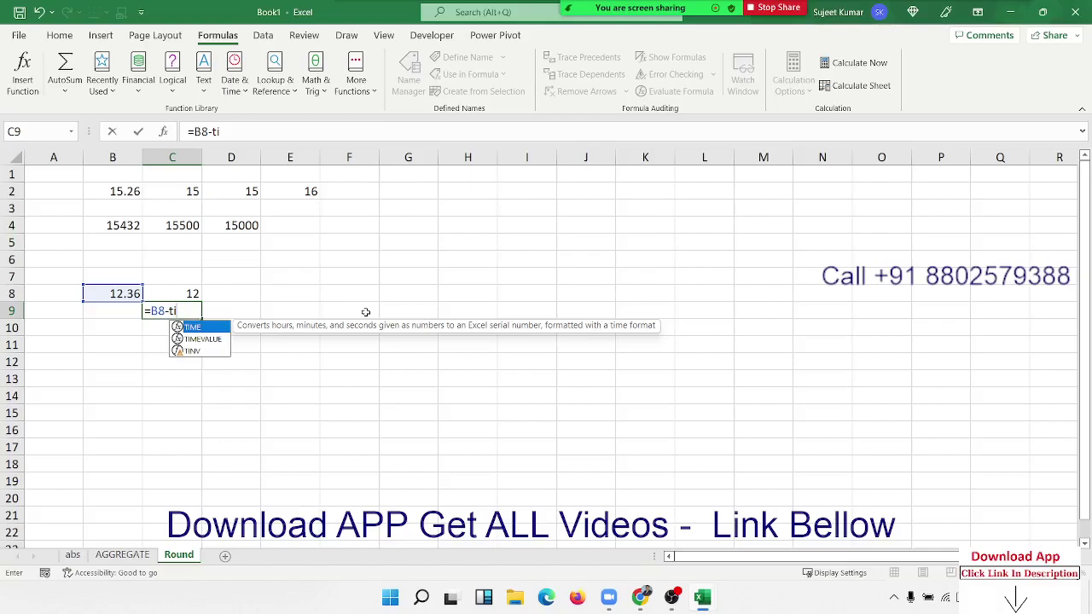
key("BackSpace")
type("INT(")
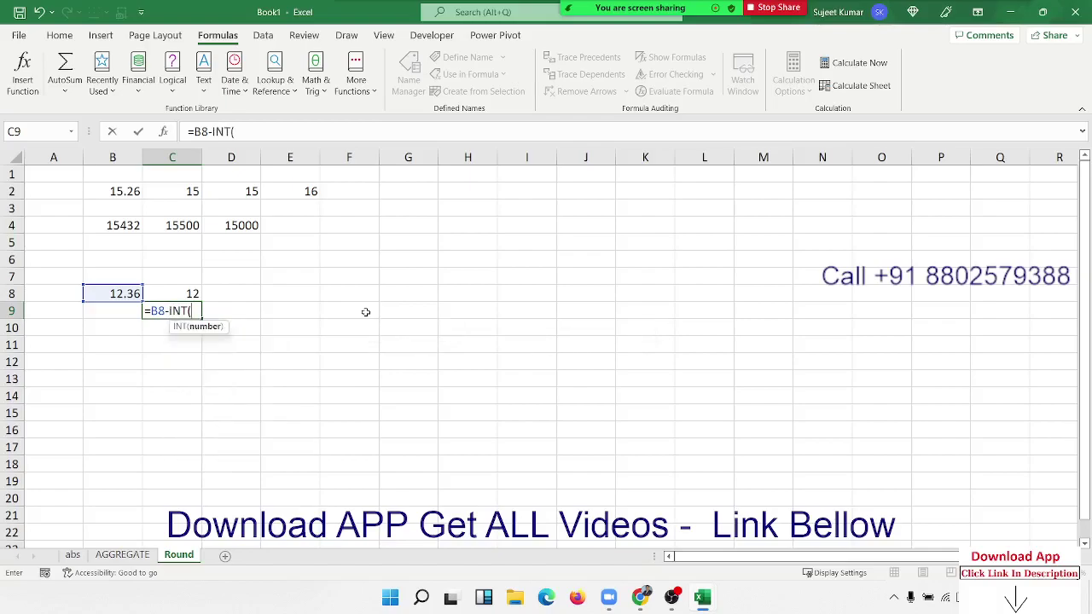
type("B8)")
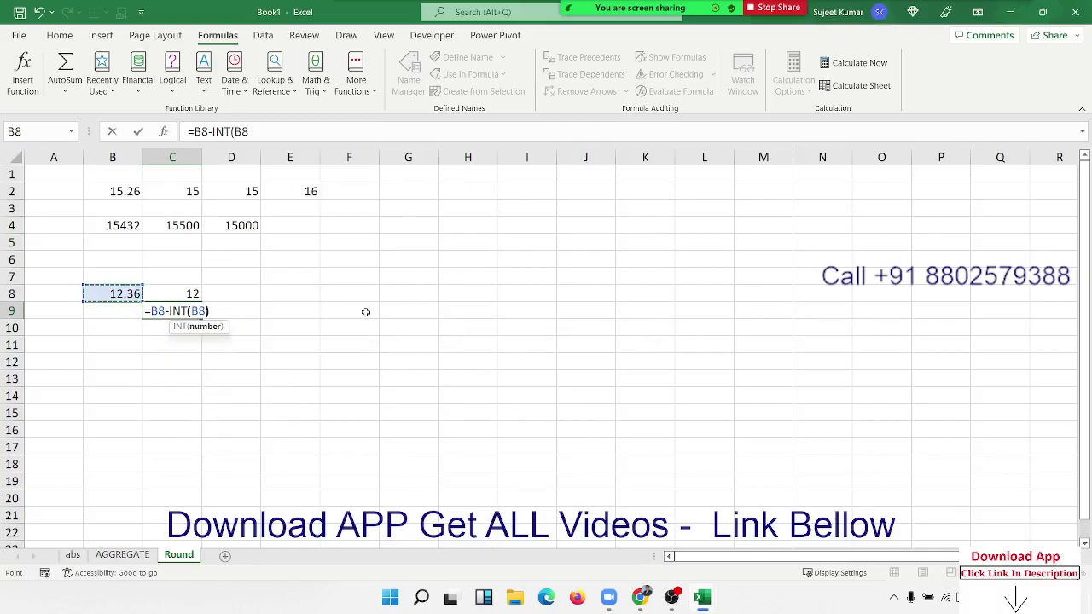
key("Return")
key("Up")
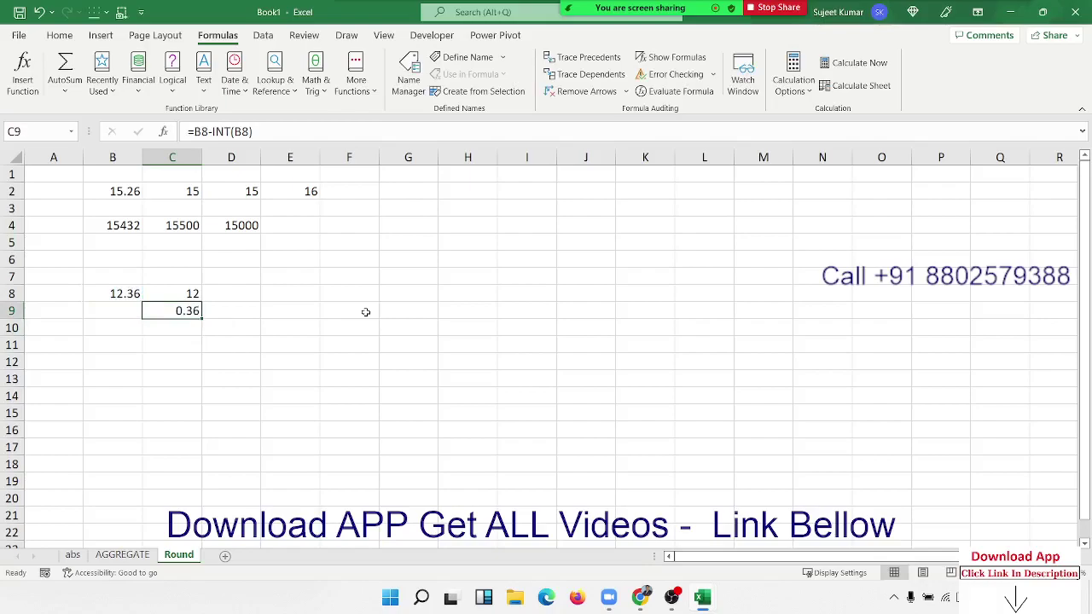
key("Right")
key("Right")
key("Right")
key("Right")
Put the dividend 14 in G7 and the divisor 5 in H7
key("Up")
key("Up")
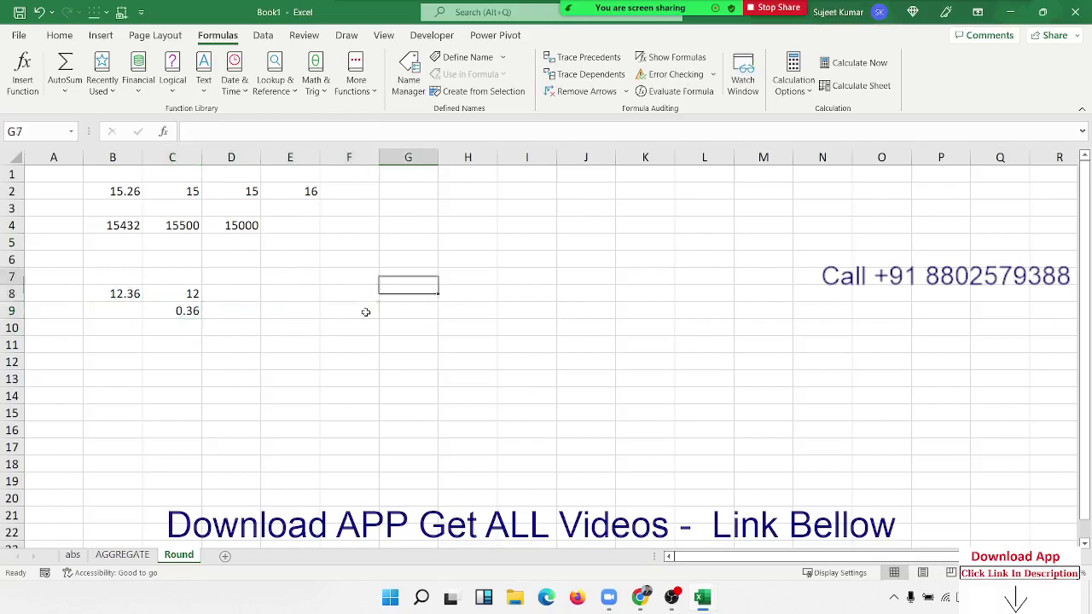
key("Up")
key("Down")
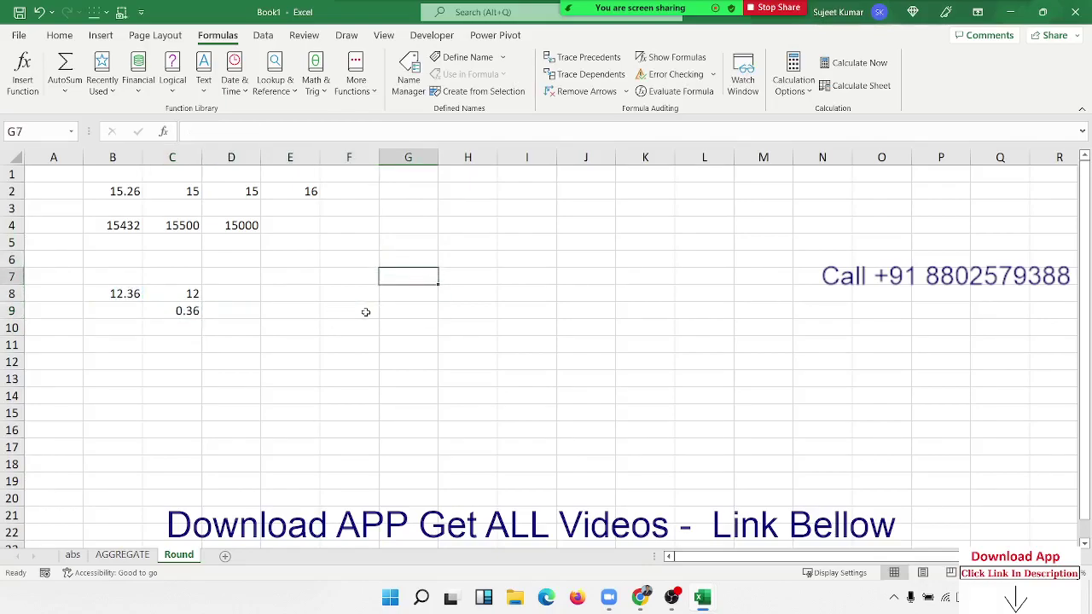
type("14")
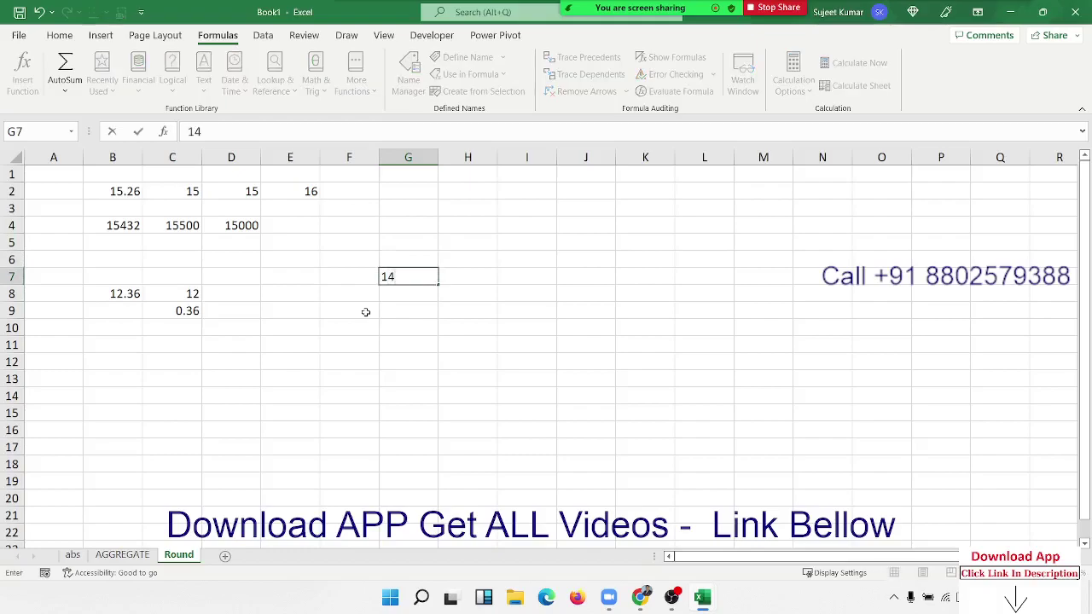
key("Right")
type("5")
key("Return")
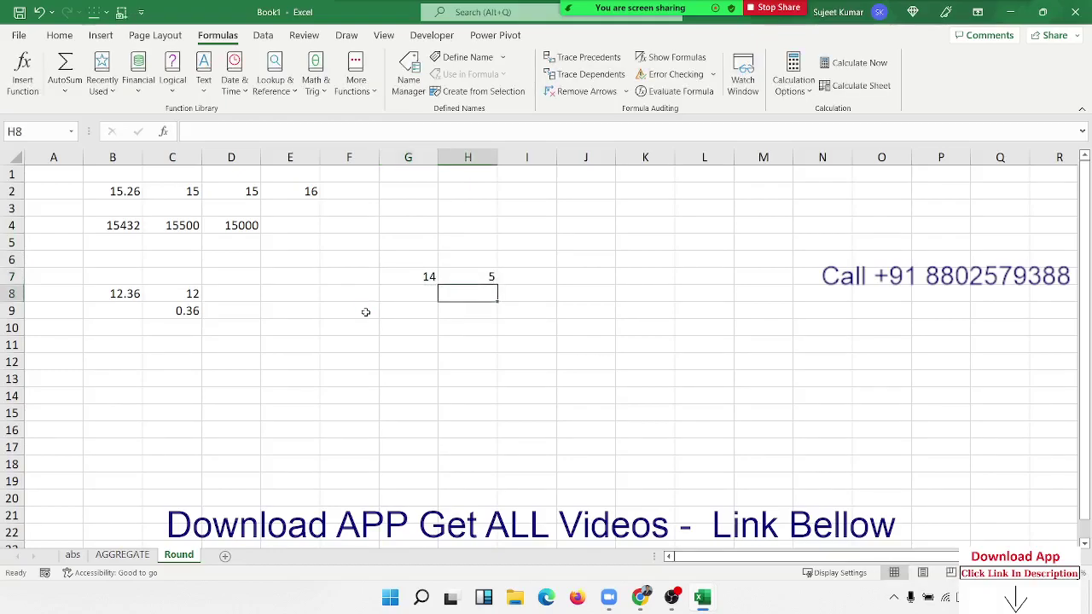
key("Up")
key("Right")
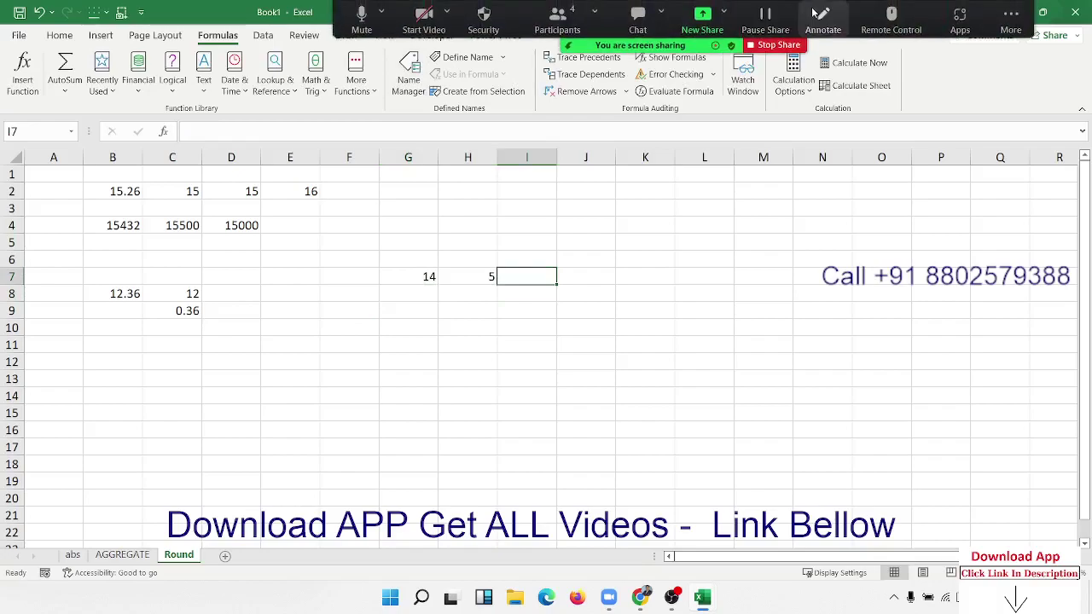
Draw a long-division layout for 14 ÷ 5 over the sheet, with quotient 2
left_click(814, 12)
left_click_drag(699, 188, 715, 377)
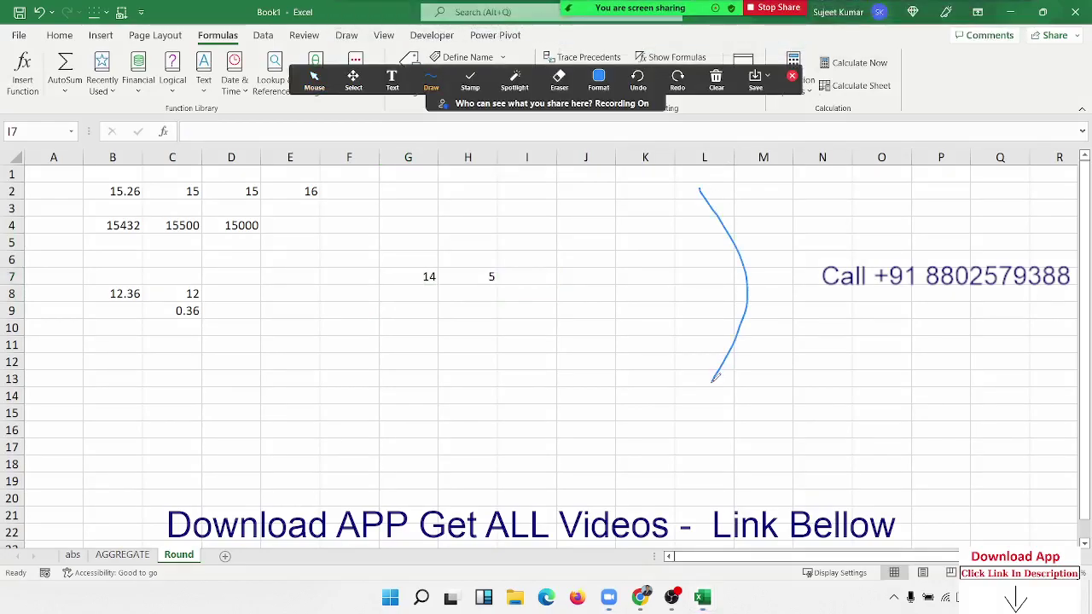
left_click_drag(907, 192, 1011, 326)
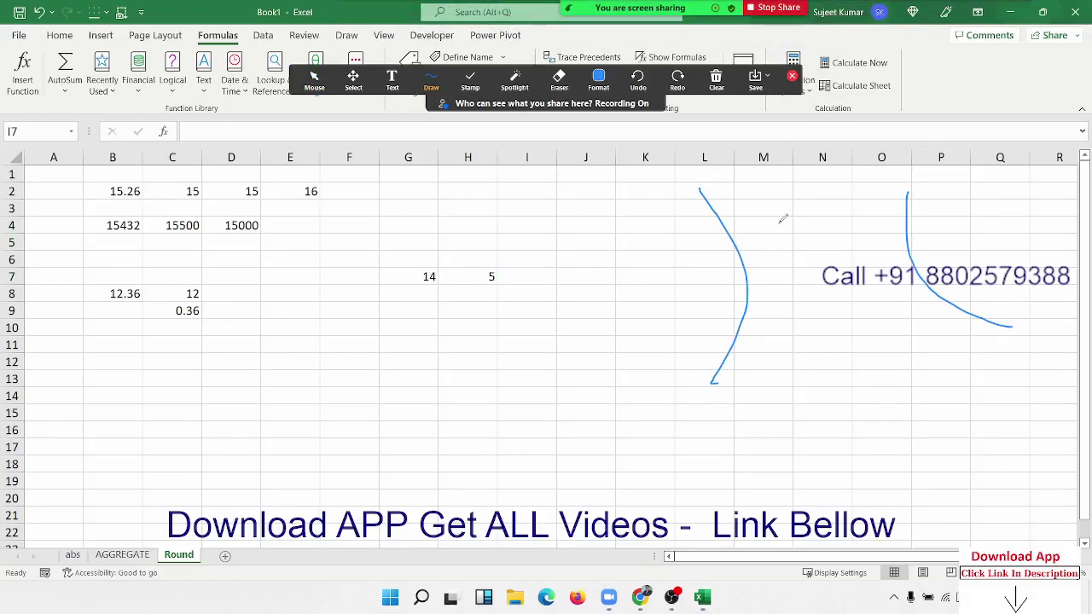
left_click_drag(770, 224, 772, 286)
mouse_move(803, 217)
left_mouse_down()
mouse_move(833, 243)
mouse_move(837, 283)
left_mouse_up()
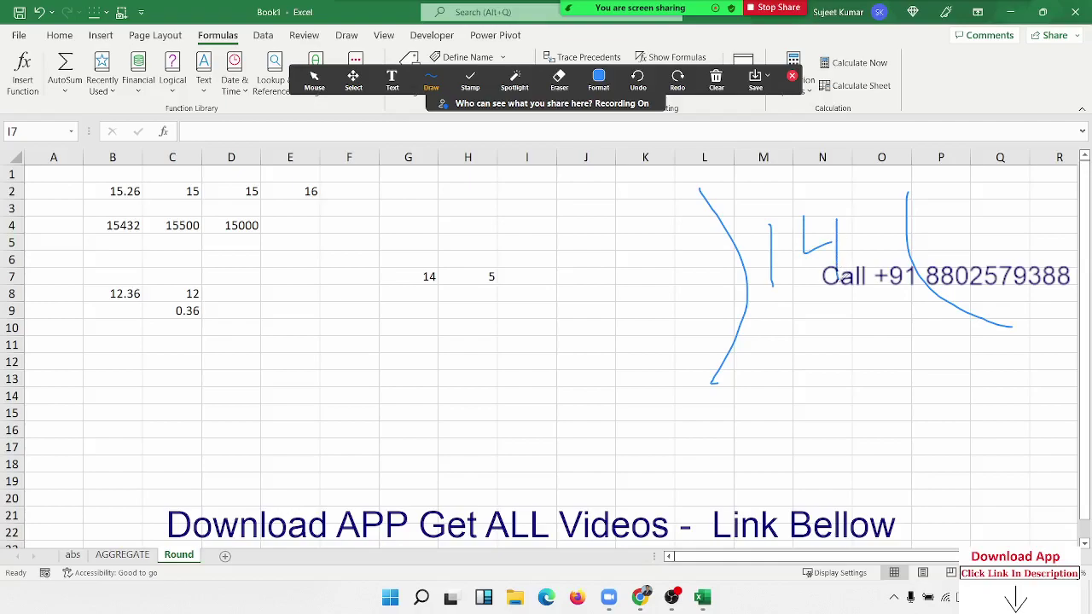
mouse_move(662, 259)
left_mouse_down()
mouse_move(696, 247)
mouse_move(674, 311)
left_mouse_up()
left_click_drag(926, 229, 1015, 258)
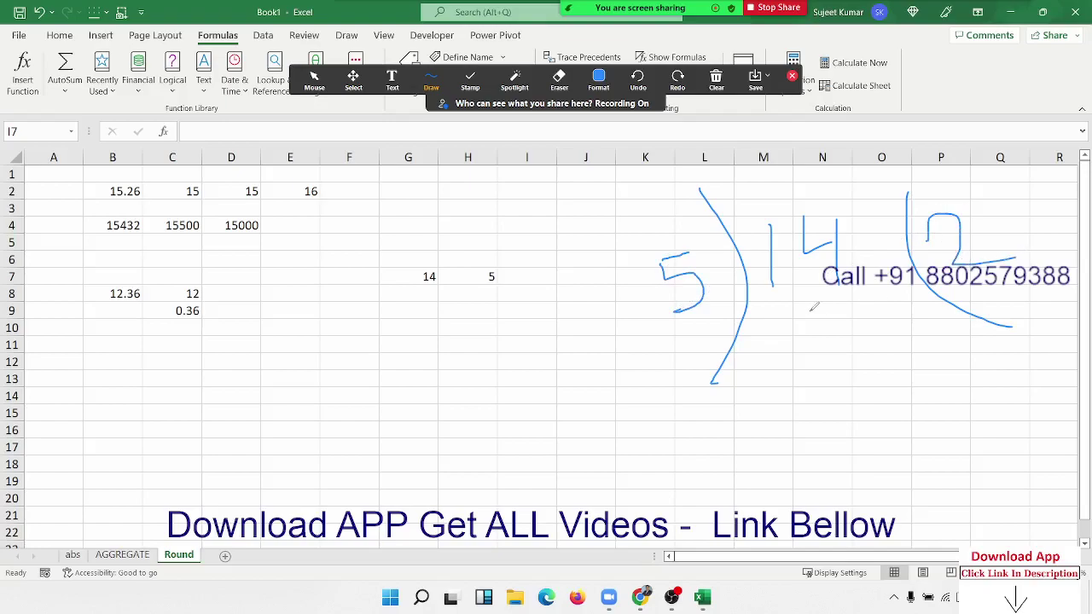
Sketch the working: 10 under 14, a subtraction line, and remainder 4 ticked
left_click_drag(784, 304, 799, 384)
left_click_drag(843, 310, 836, 307)
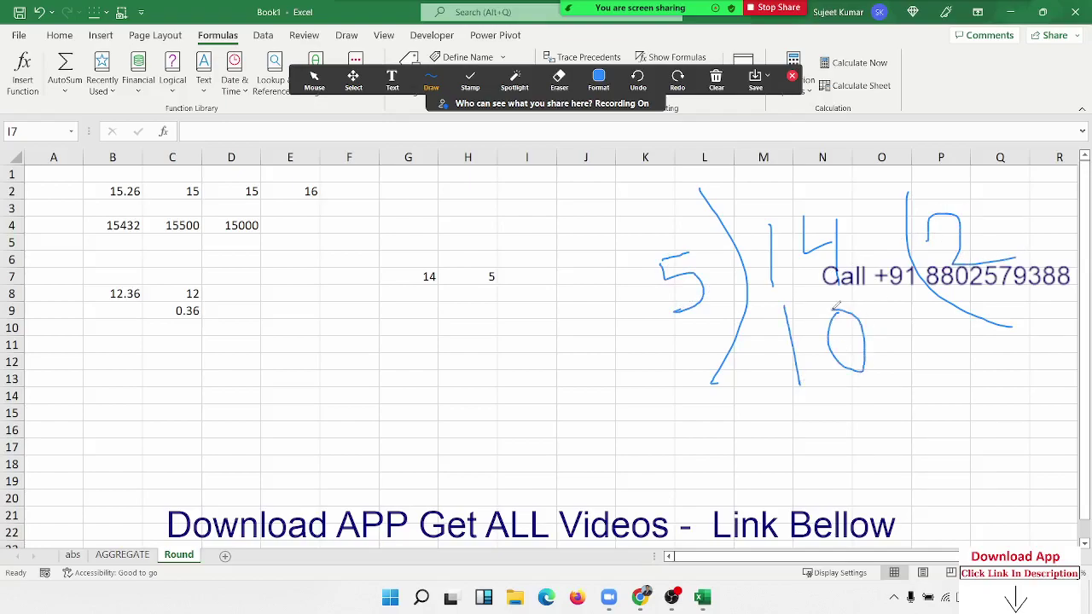
left_click_drag(730, 433, 972, 332)
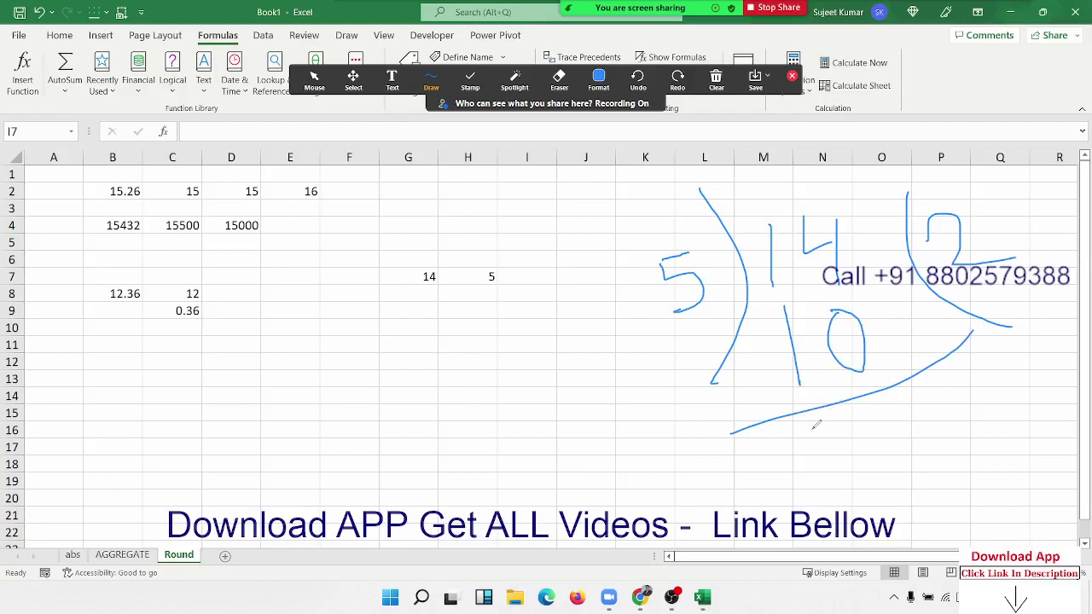
left_click_drag(803, 424, 853, 463)
left_click_drag(837, 417, 825, 468)
mouse_move(883, 393)
left_mouse_down()
mouse_move(913, 419)
mouse_move(921, 461)
mouse_move(972, 433)
left_mouse_up()
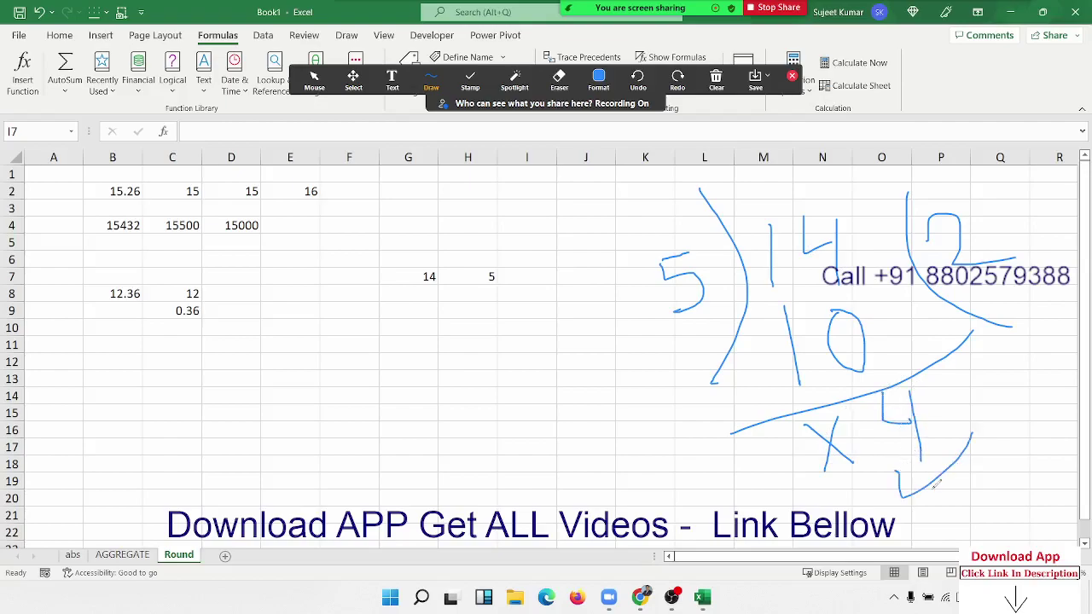
mouse_move(927, 497)
left_mouse_down()
mouse_move(930, 511)
mouse_move(983, 459)
left_mouse_up()
Enter =MOD(G7,H7) in I7 so it returns the remainder 4
left_click(793, 77)
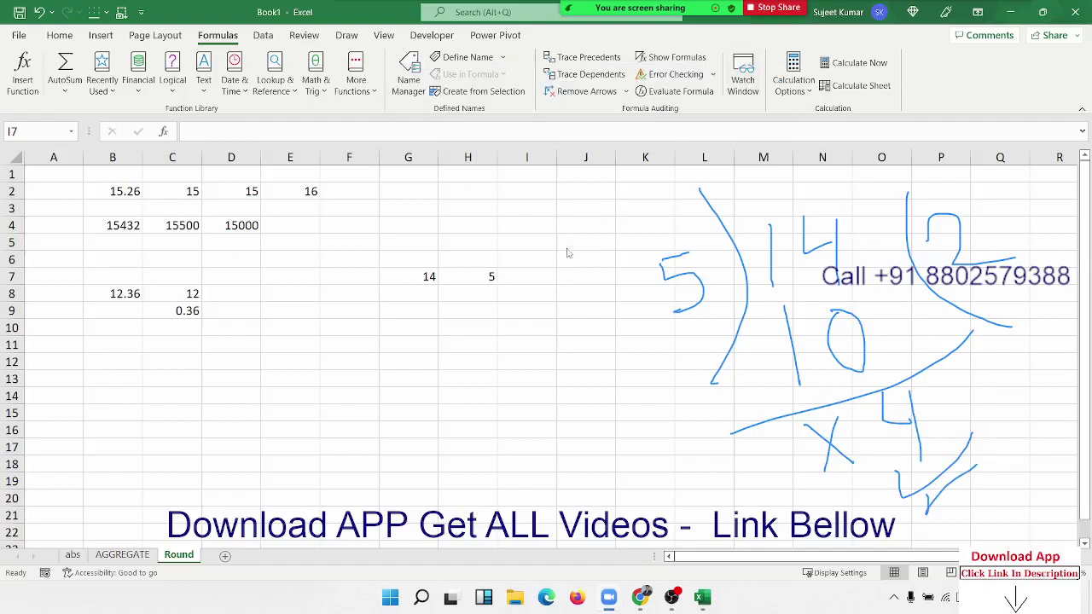
left_click(547, 273)
type("=m")
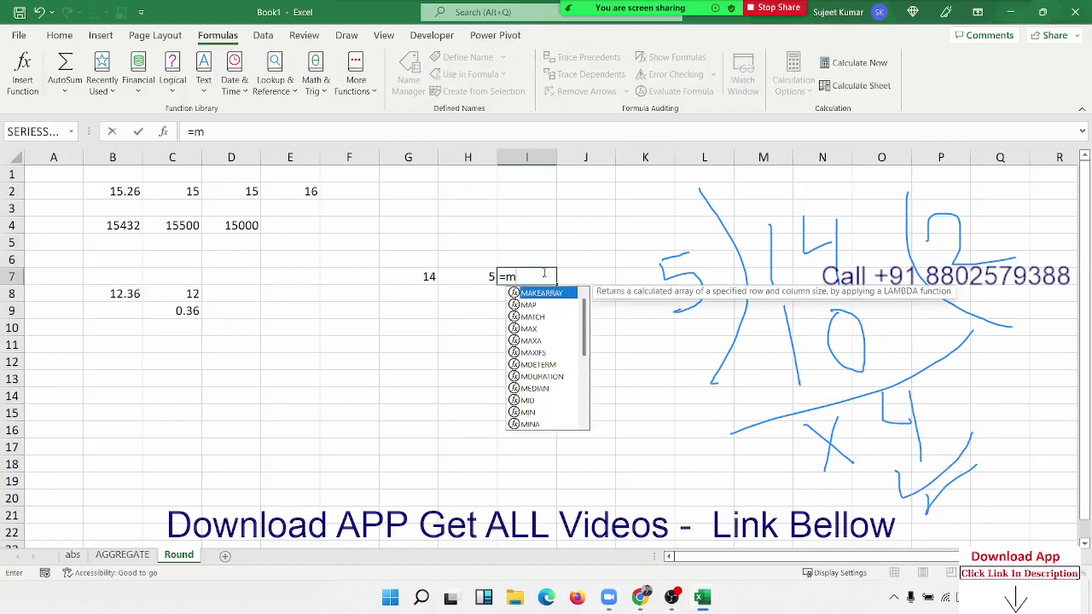
type("od")
key("Tab")
key("Left")
key("Left")
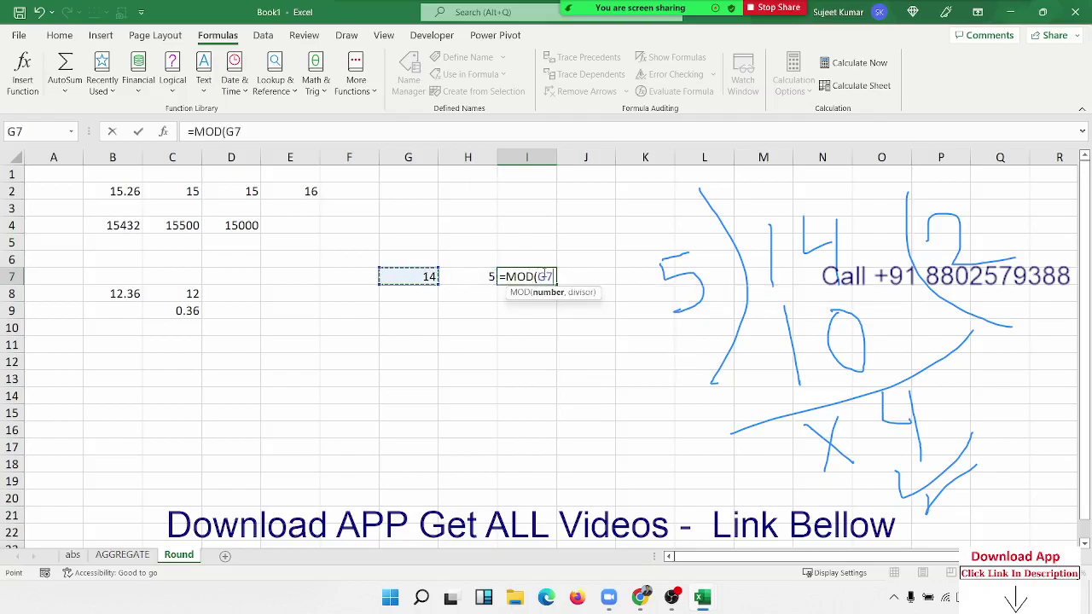
type(",")
key("Left")
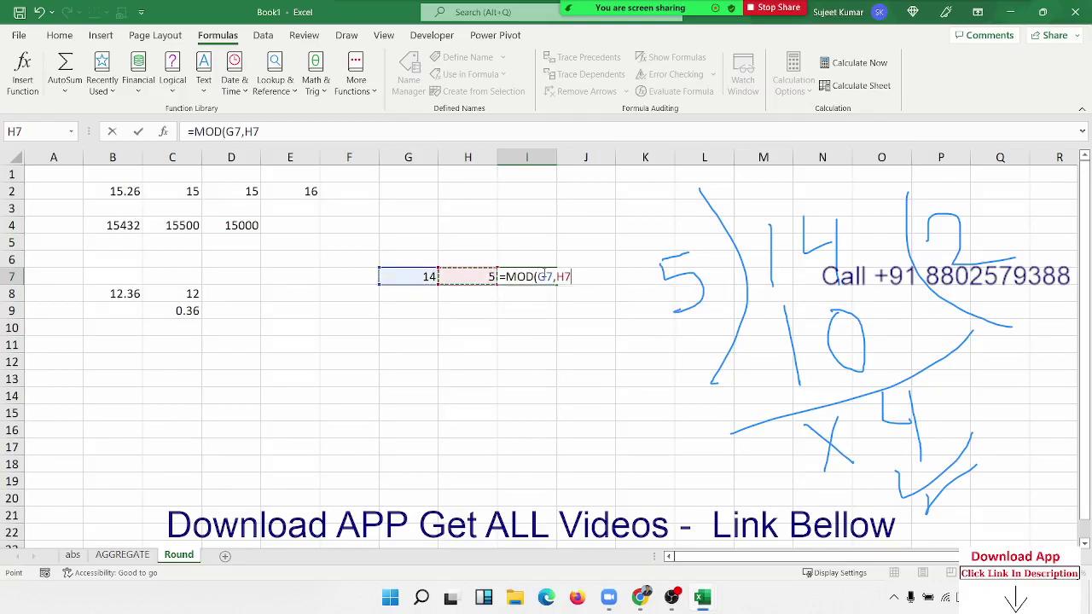
key("ctrl+Return")
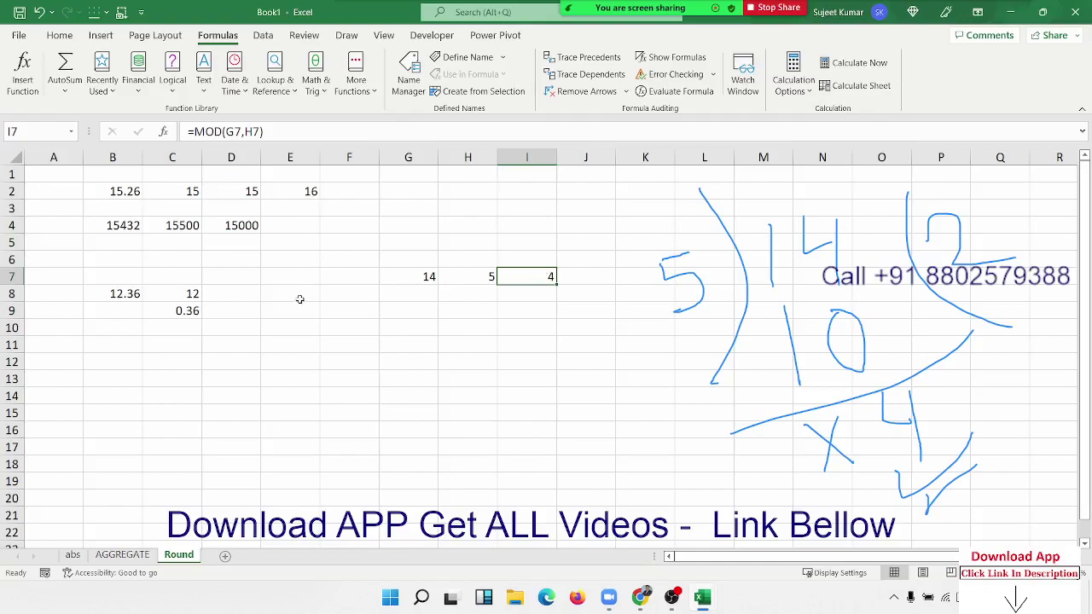
Enter =MOD(B8,1) in D8 to extract 0.36, the decimal part of 12.36
left_click(256, 296)
type("=")
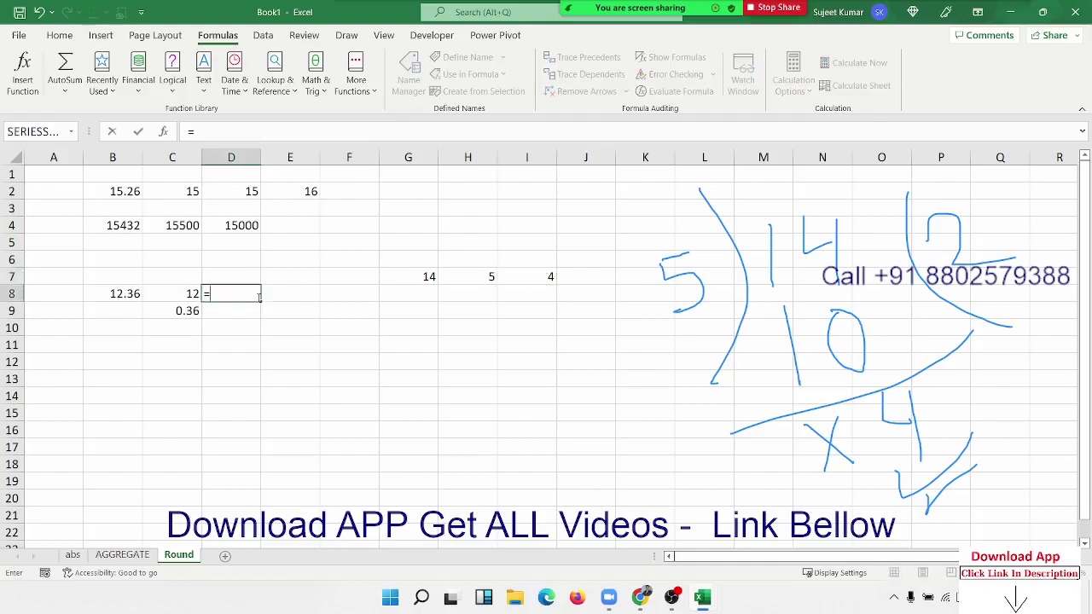
type("mod")
key("Tab")
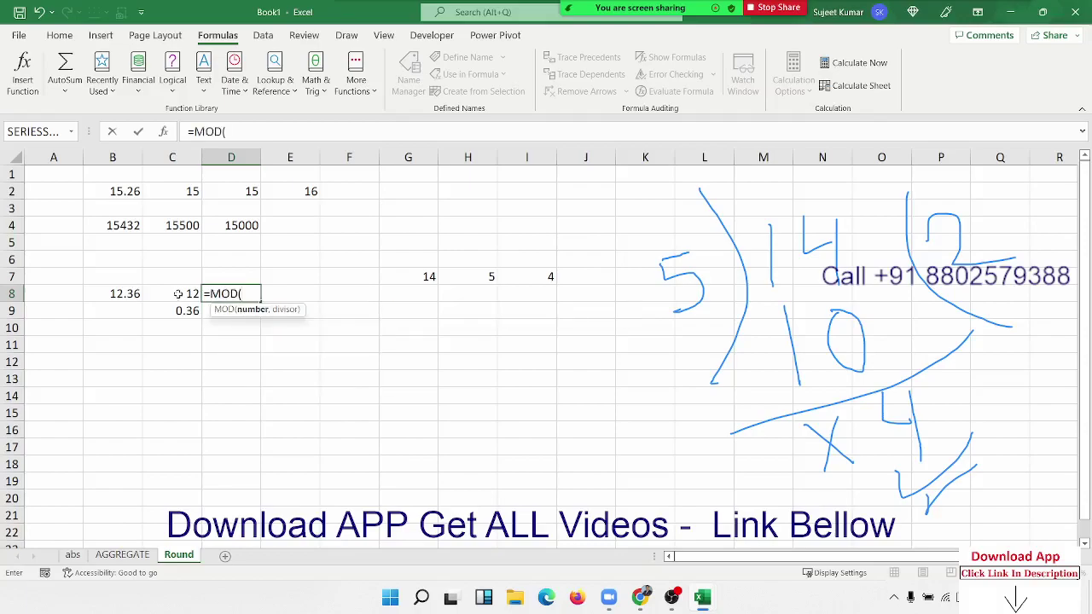
left_click(125, 290)
type(",")
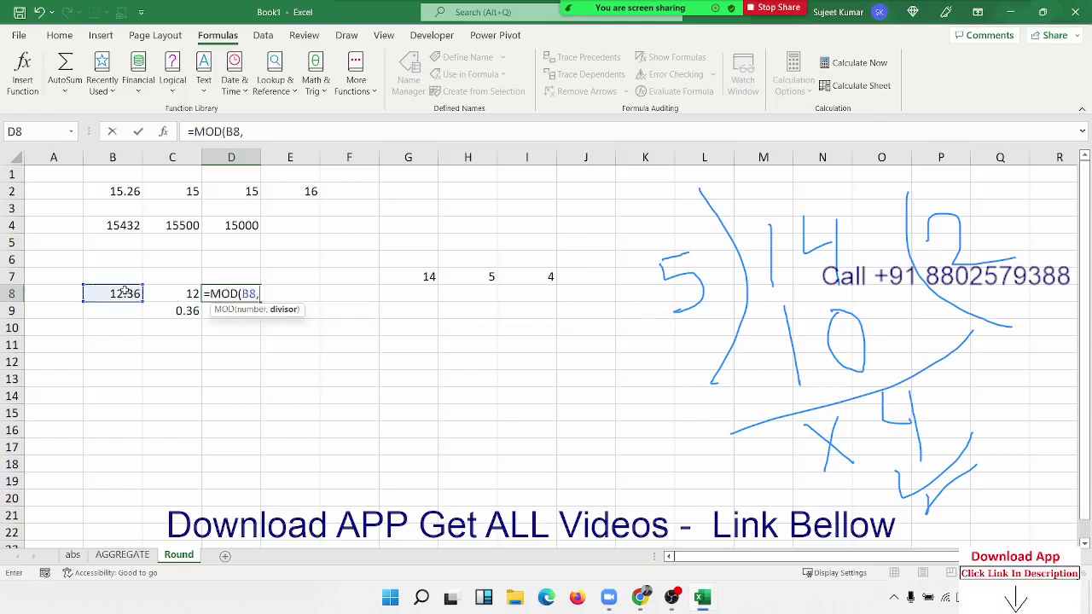
type("1)")
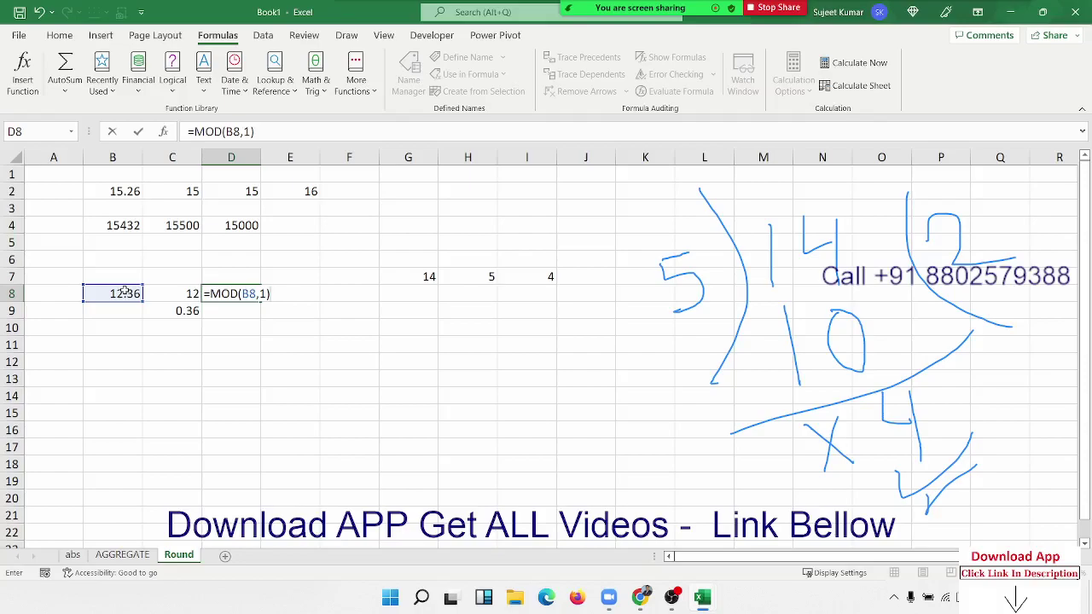
key("Return")
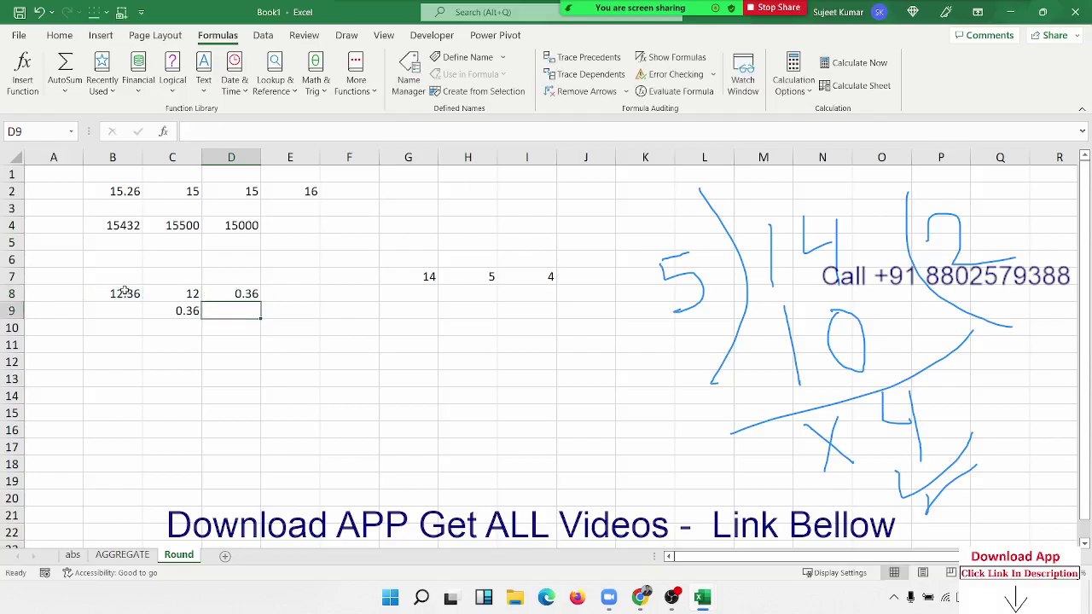
key("Up")
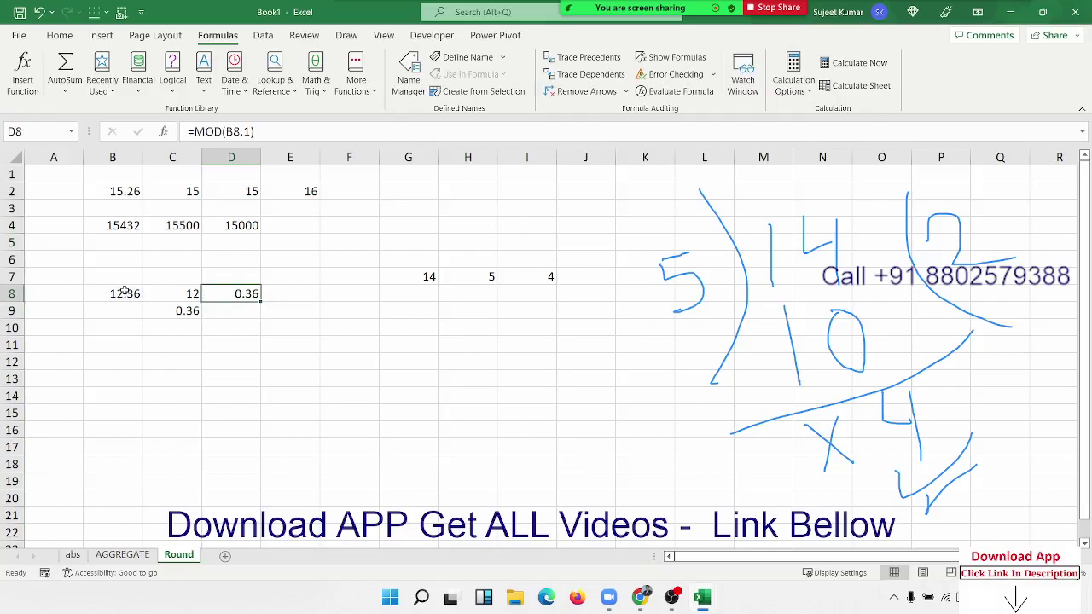
key("Down")
key("Down")
key("Left")
key("Left")
key("Down")
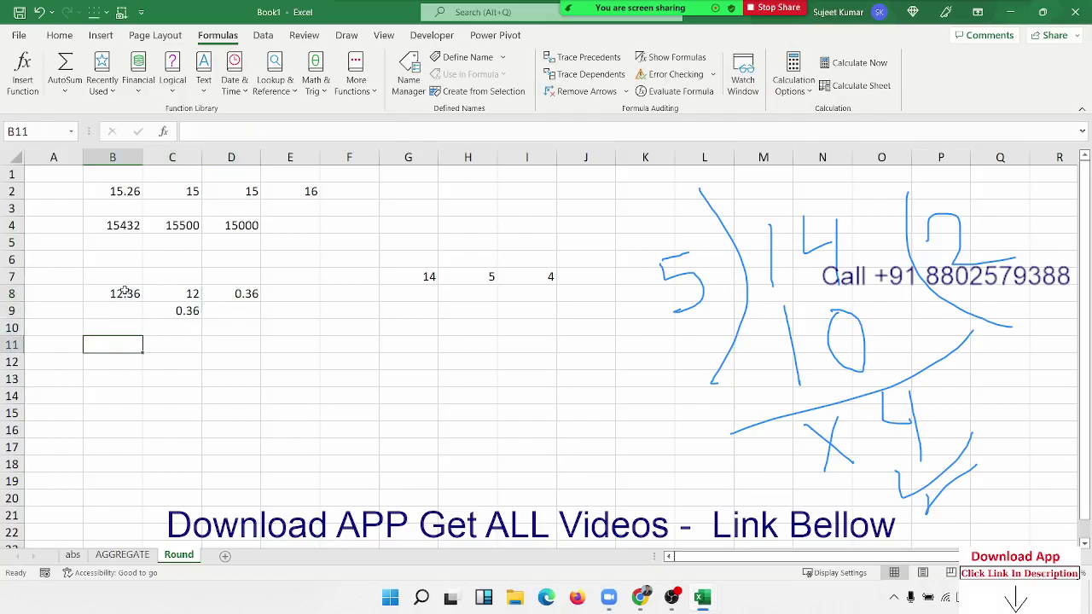
Enter =TODAY() in B11 to show today's date, 18-10-2022
type("today")
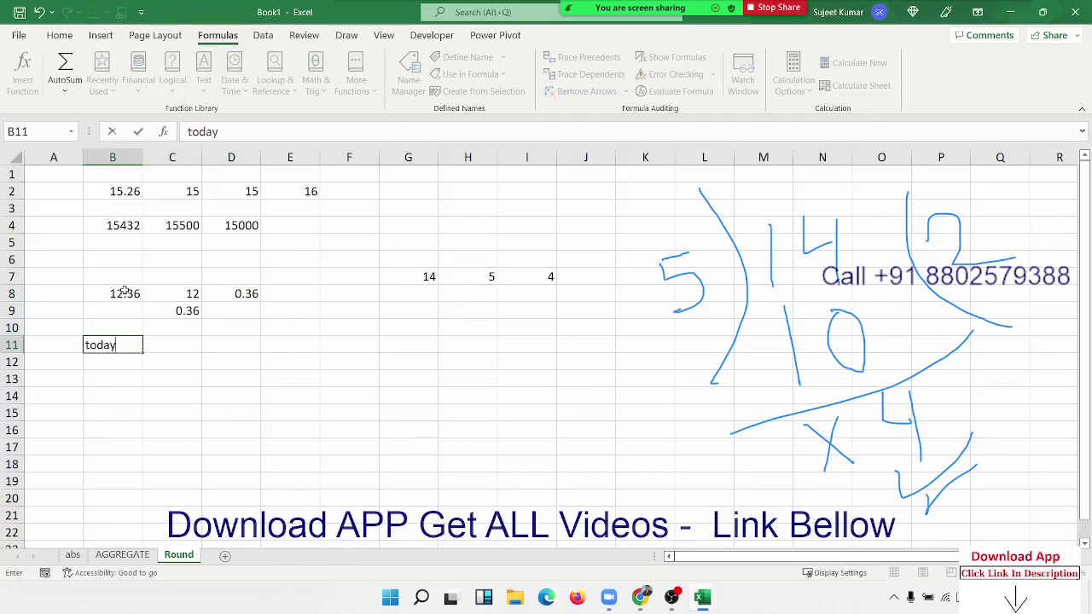
key("BackSpace")
key("BackSpace")
key("BackSpace")
key("BackSpace")
key("BackSpace")
type("=")
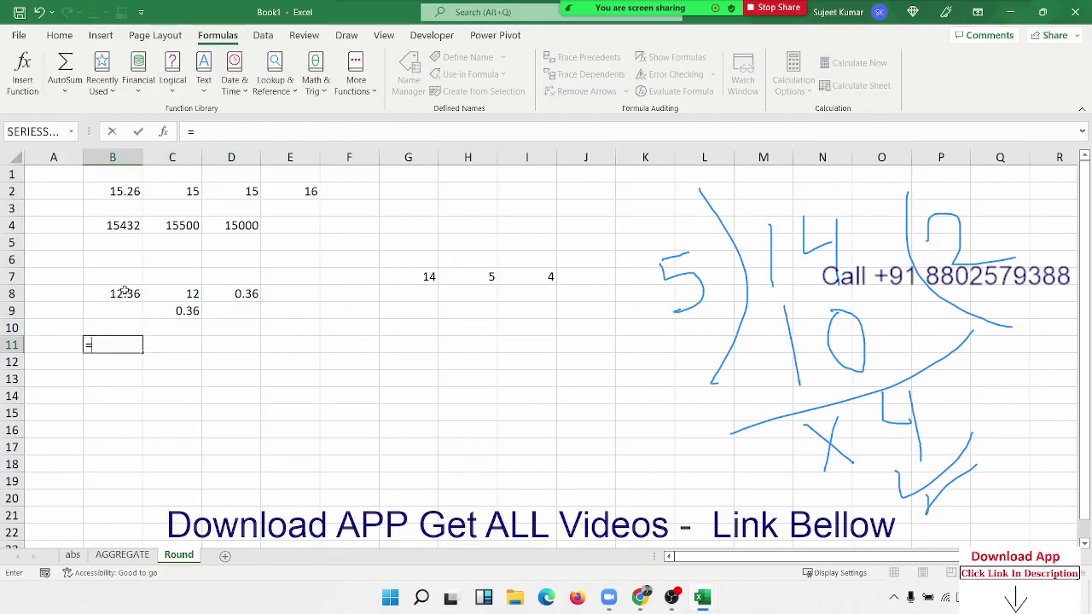
type("today")
key("Tab")
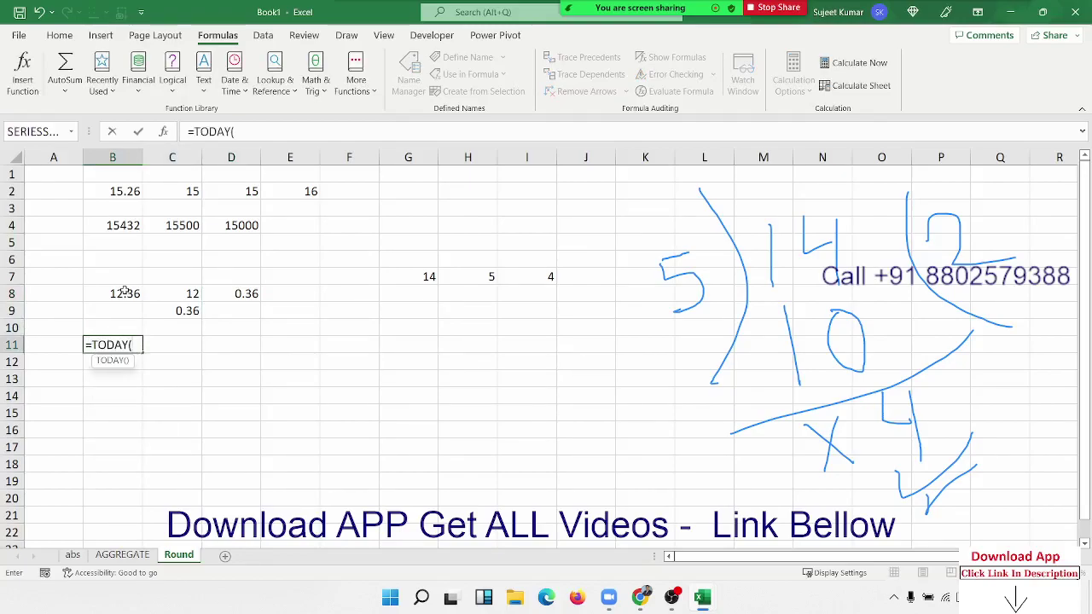
type(")")
key("Return")
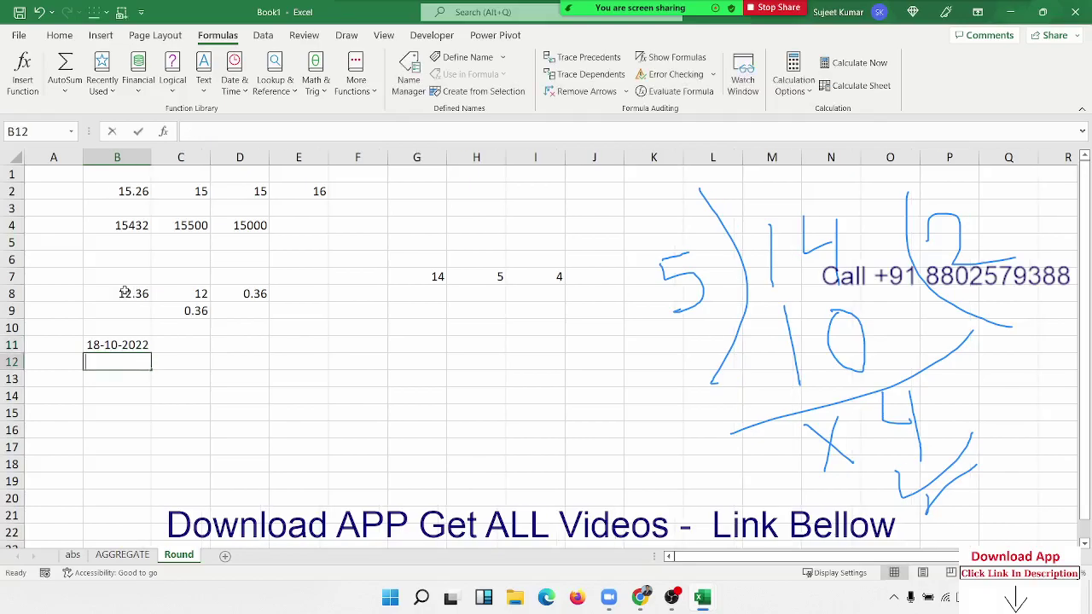
type("=now")
key("Tab")
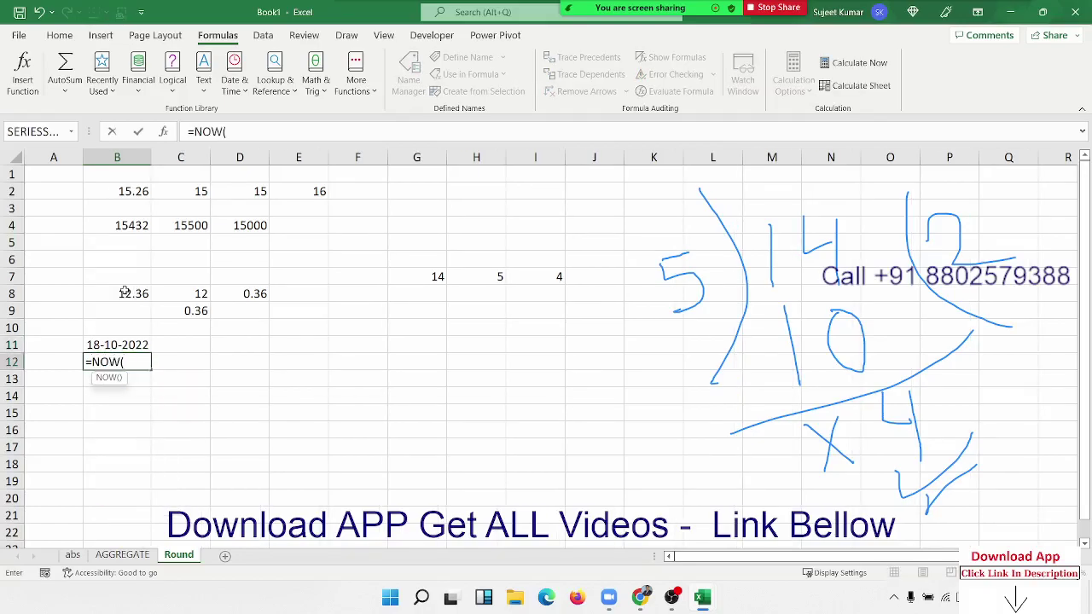
type(")")
key("Return")
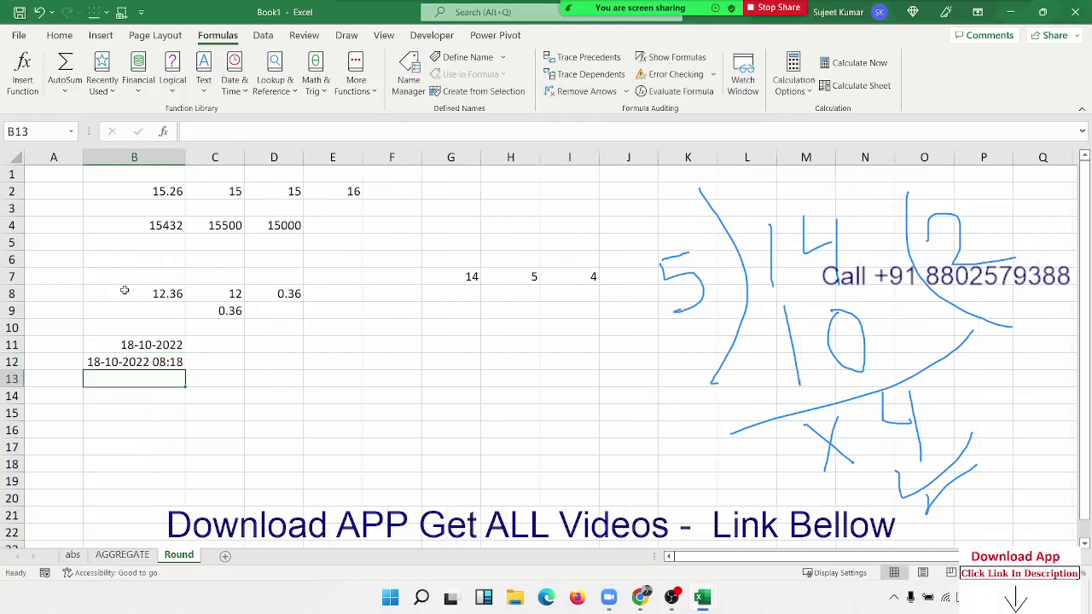
key("Up")
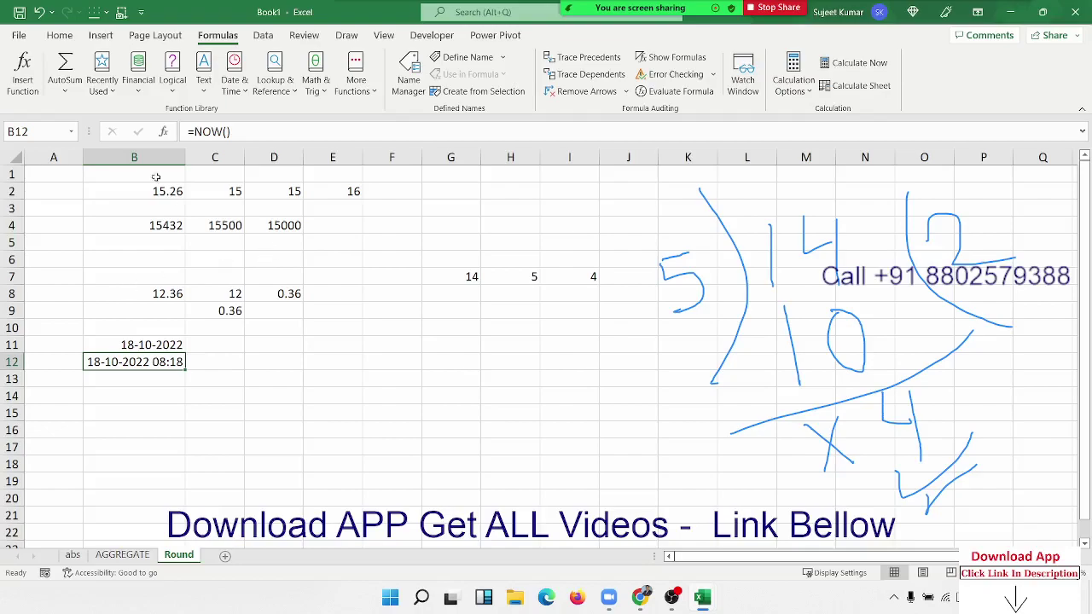
Switch B12's number format to General, revealing its serial value 44852.34656
left_click(59, 35)
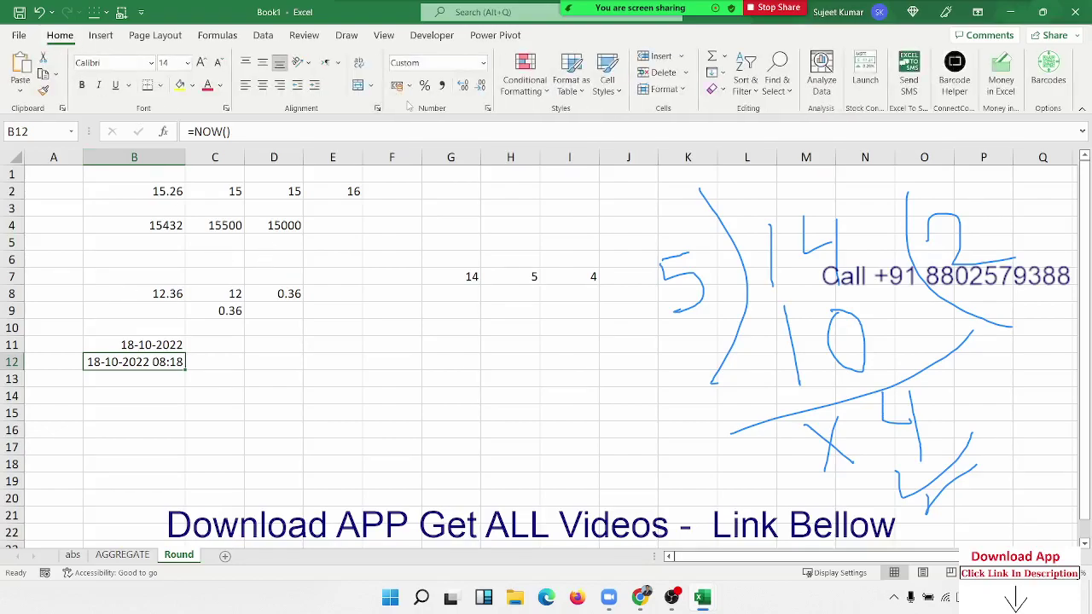
left_click(482, 62)
left_click(468, 83)
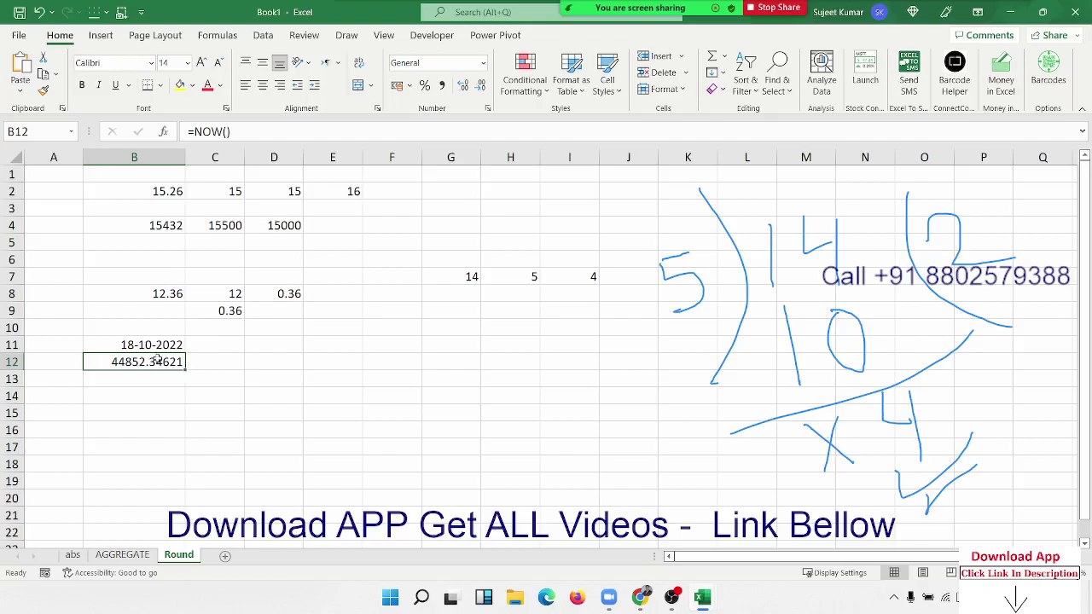
Enter =MOD(NOW(),1) in C12 to keep only the time fraction
left_click(235, 368)
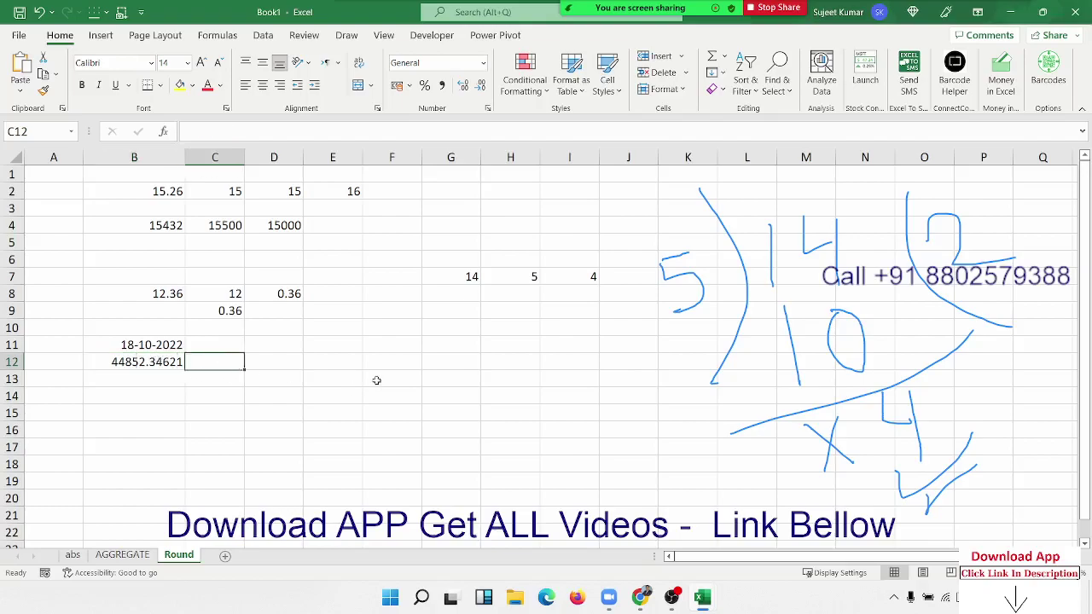
type("=mi")
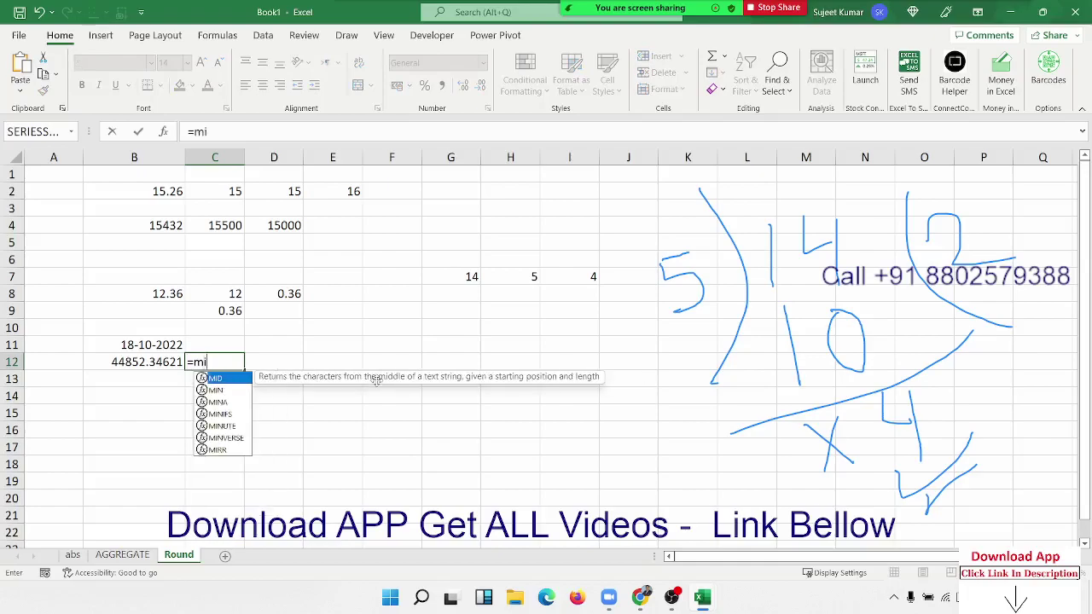
type("d")
key("BackSpace")
key("BackSpace")
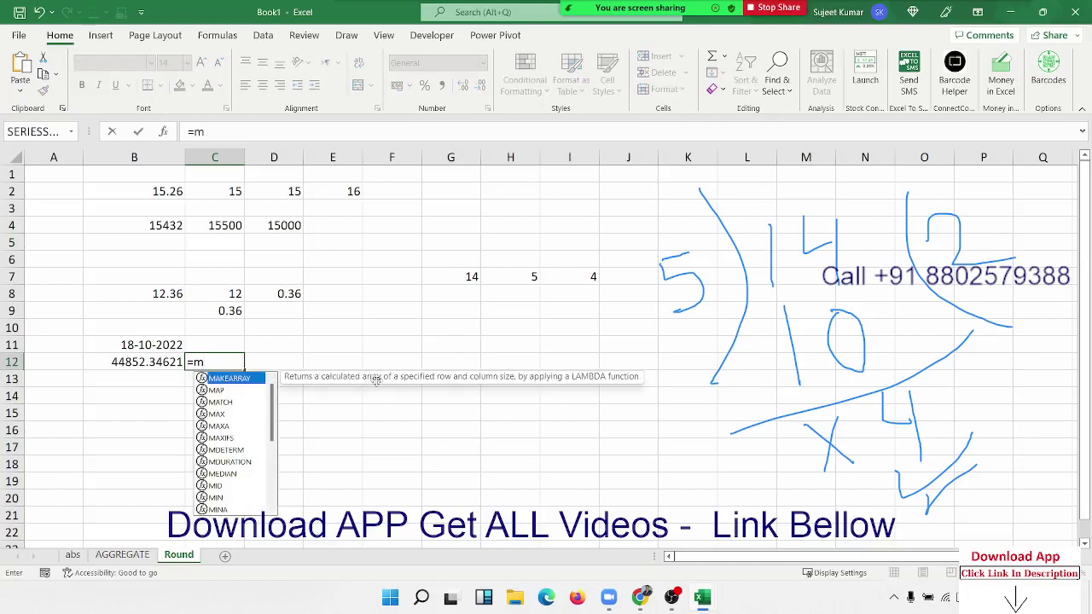
type("od")
key("Tab")
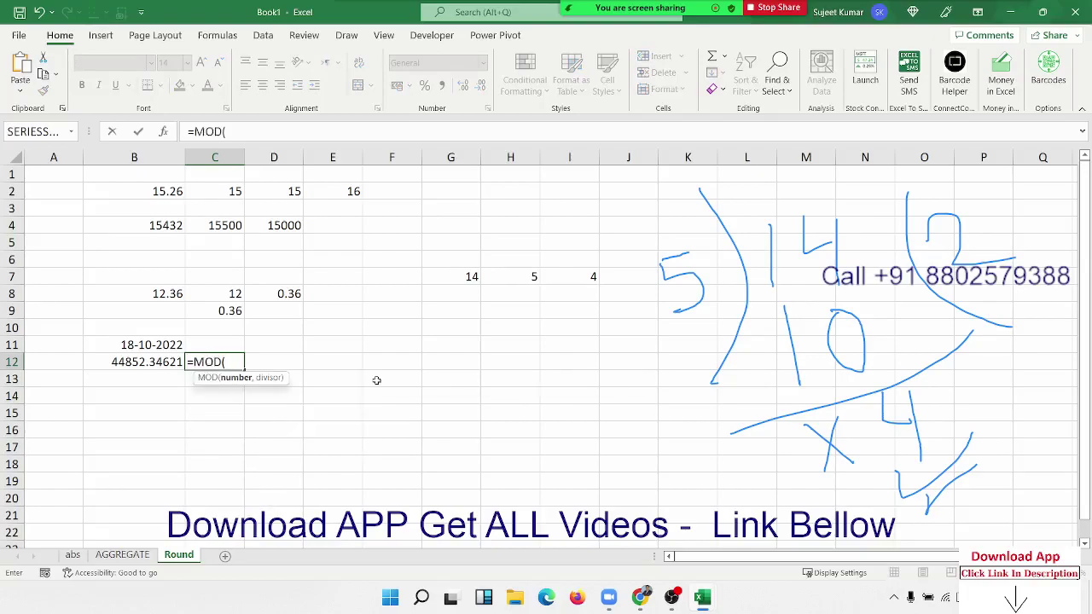
type("now")
key("Tab")
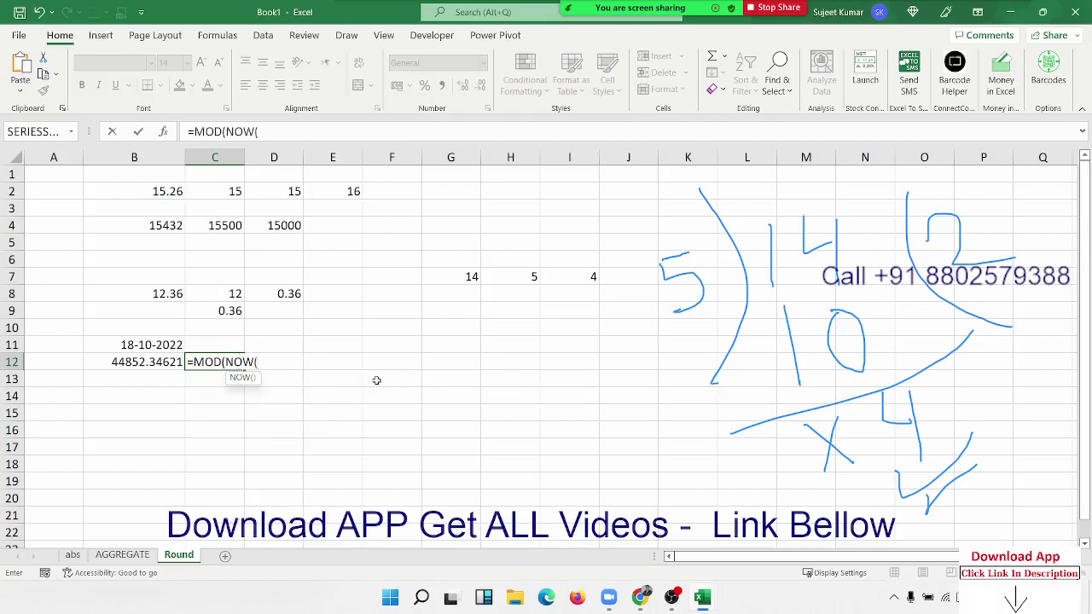
type("),1")
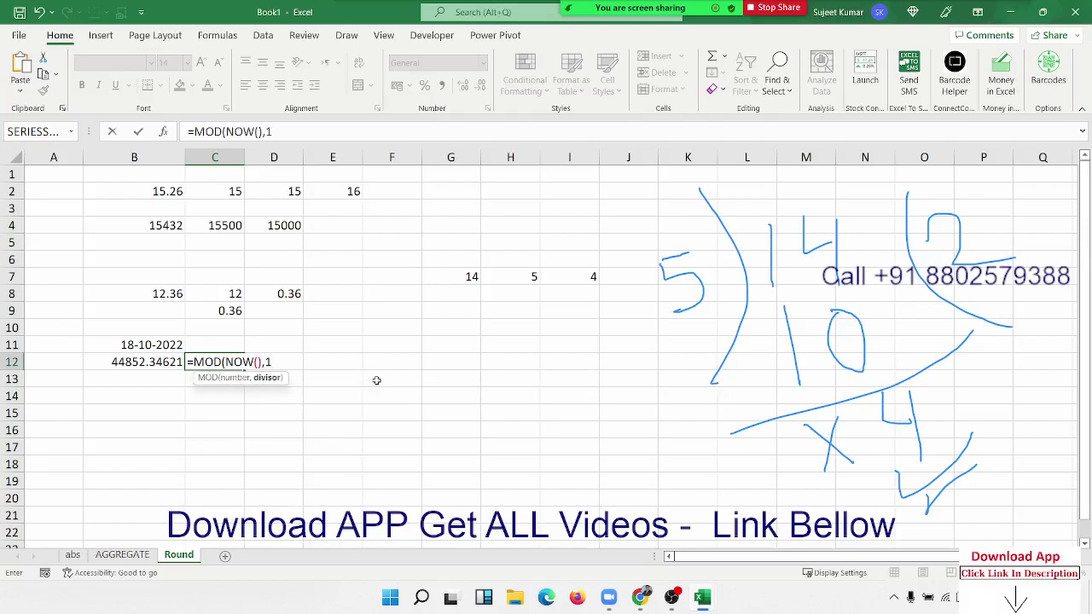
type(")")
key("Return")
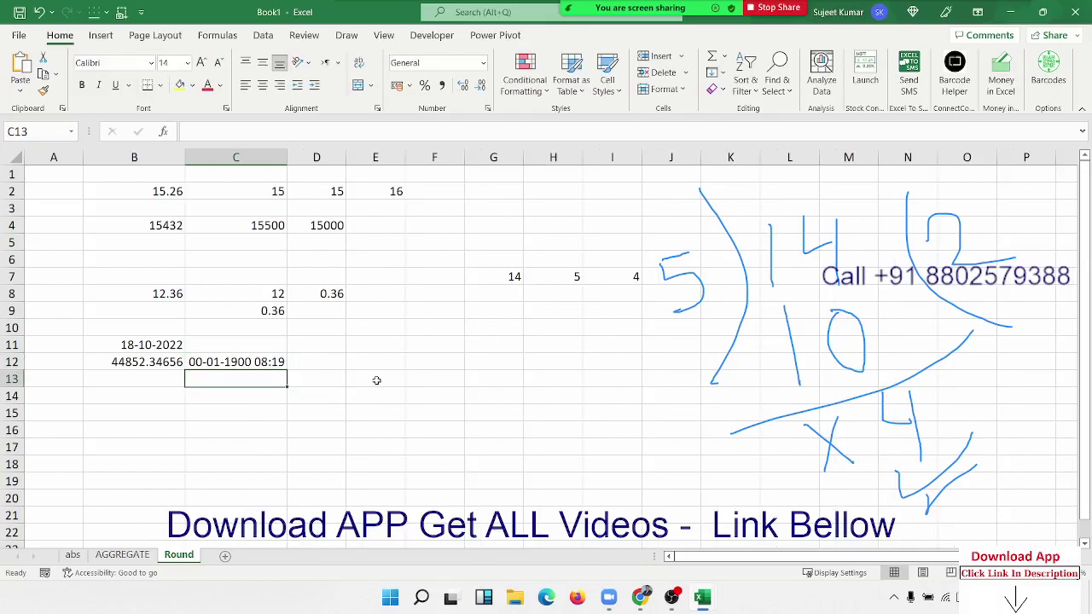
Format C12 as a time so it displays 08:19
key("Up")
key("ctrl+shift+3")
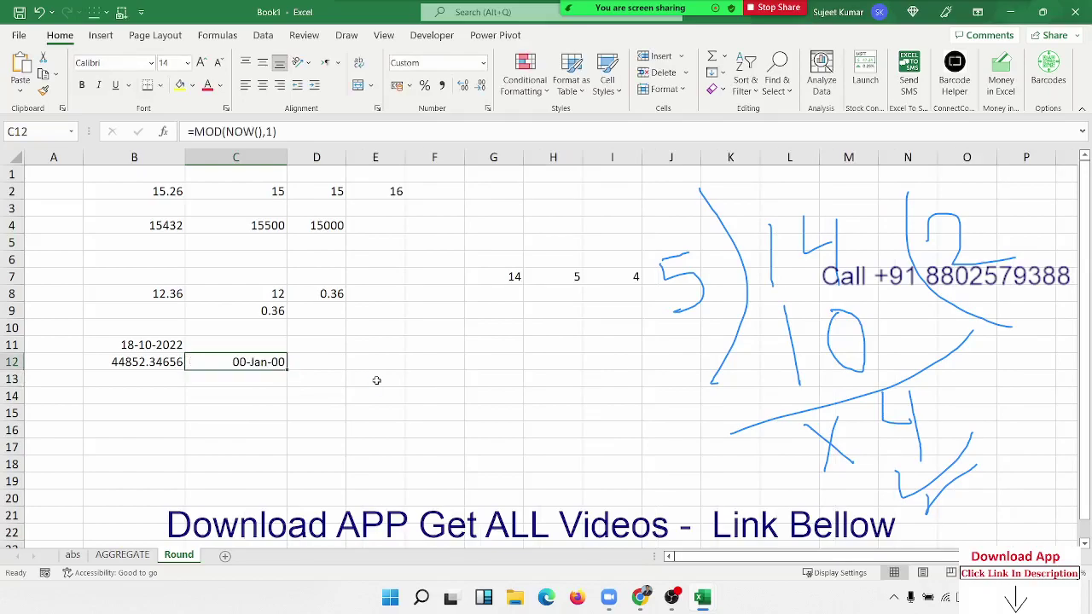
key("ctrl+shift+asciitilde")
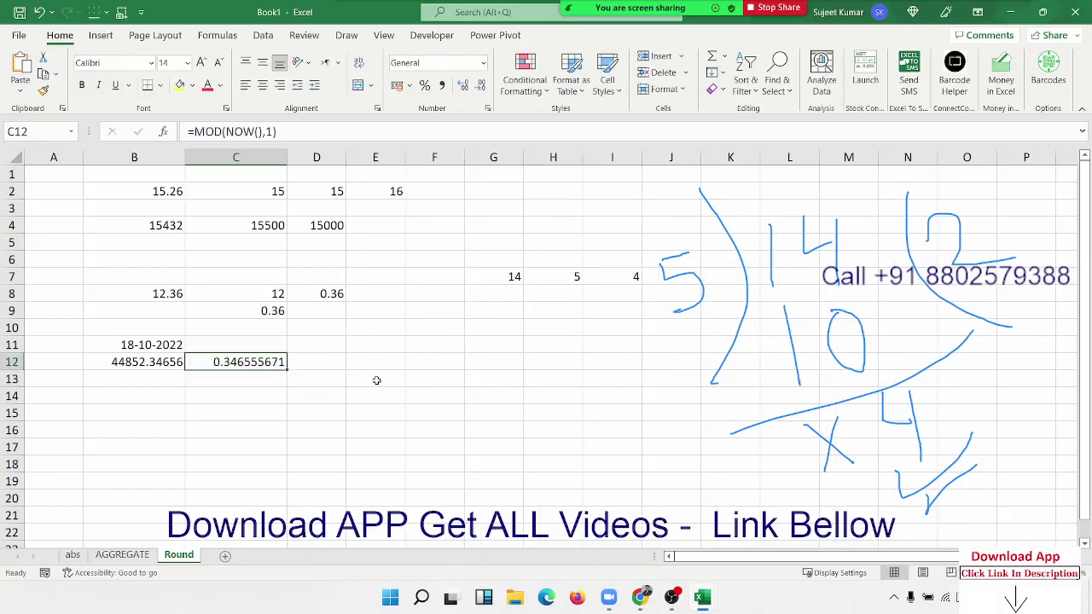
key("ctrl+shift+at")
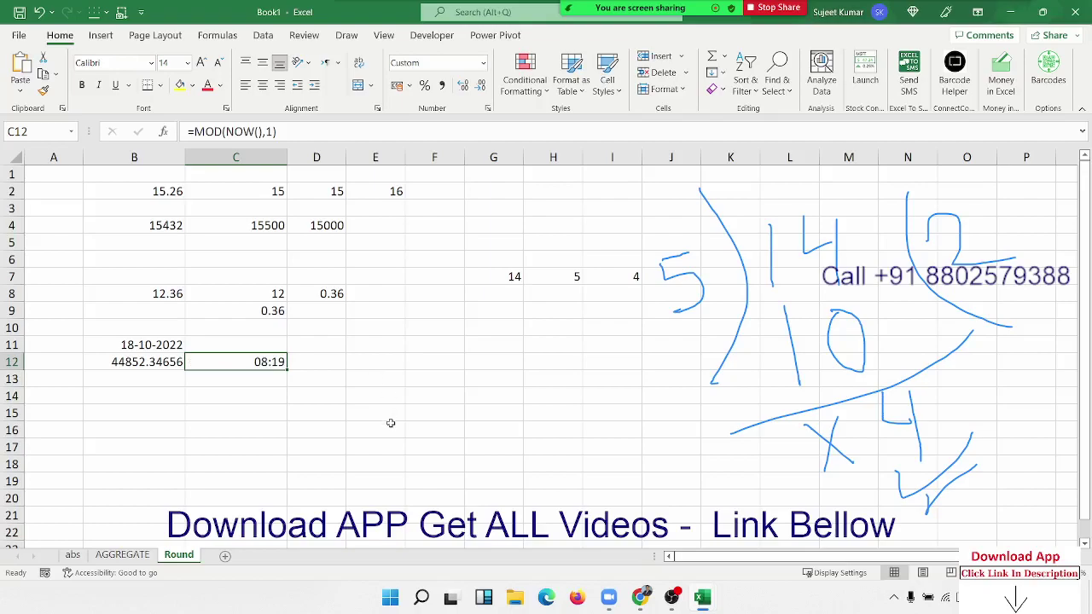
left_click(390, 427)
left_click(276, 362)
Erase the pen drawings and close the Zoom annotation toolbar
scroll(361, 441, "down", 6)
scroll(360, 441, "up", 6)
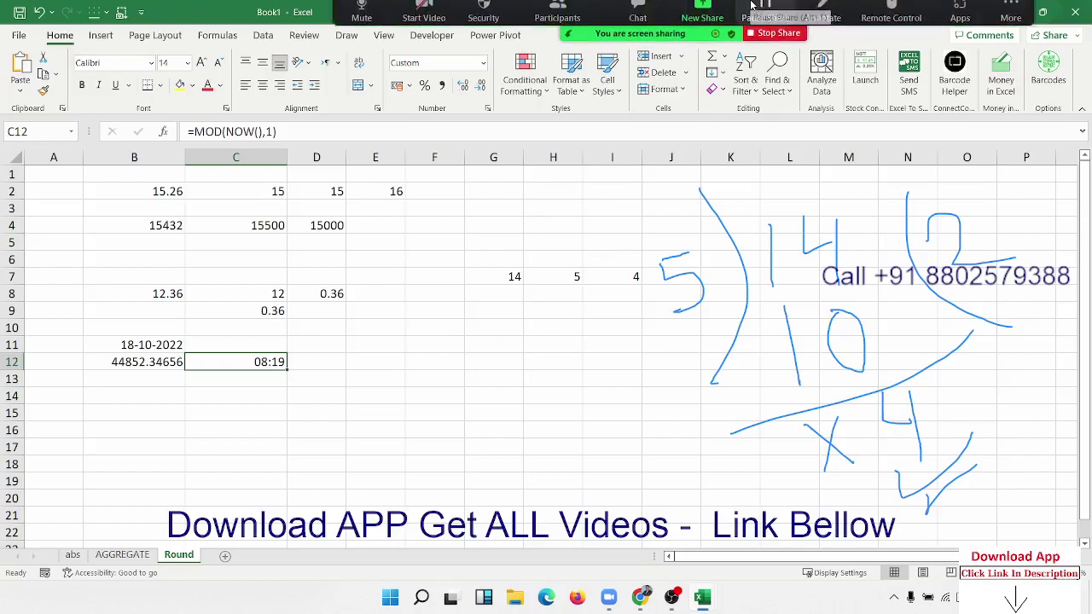
left_click(834, 31)
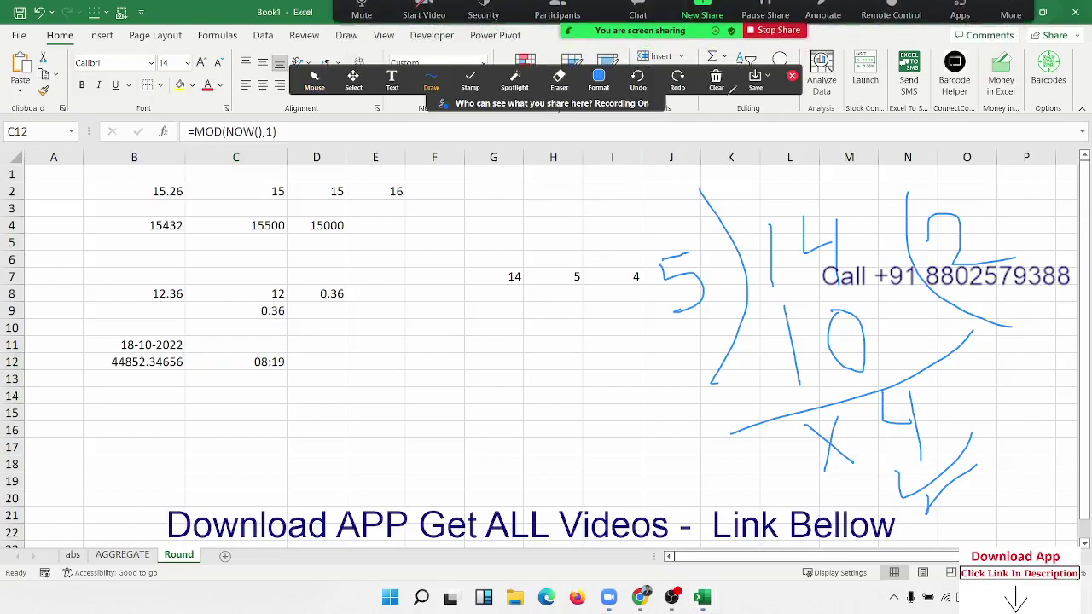
left_click(715, 79)
left_click(733, 127)
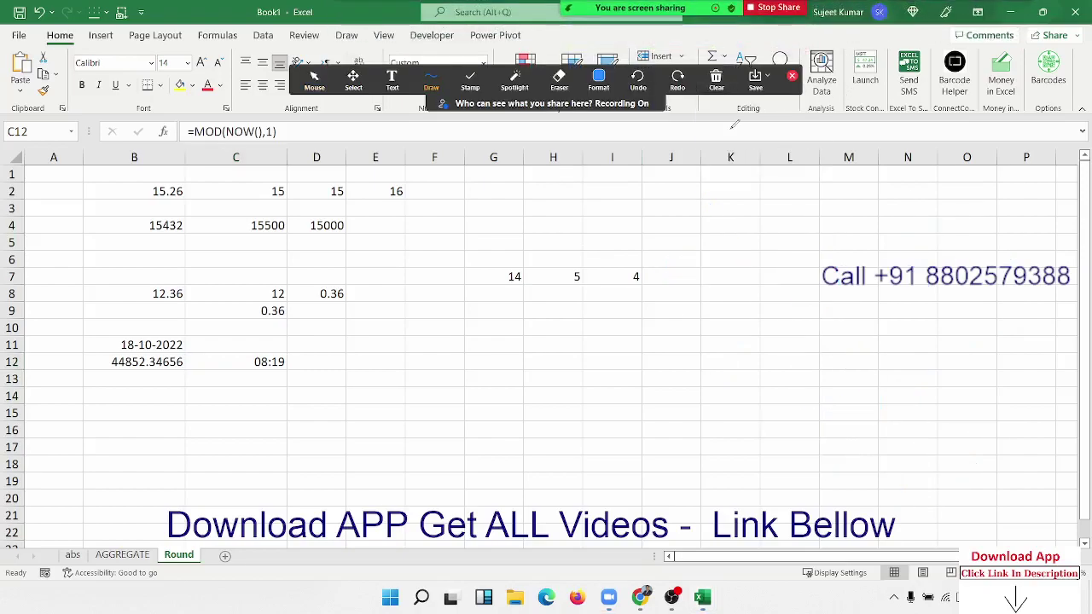
left_click(792, 75)
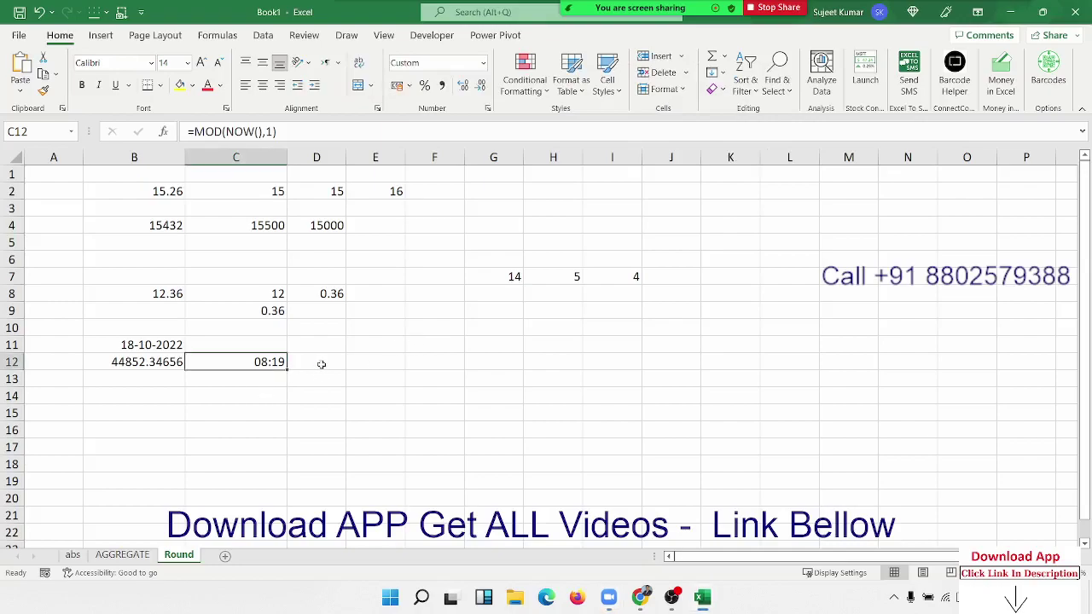
key("Down")
key("Down")
key("Down")
key("Down")
key("Left")
Enter the number 5 in B14
key("Up")
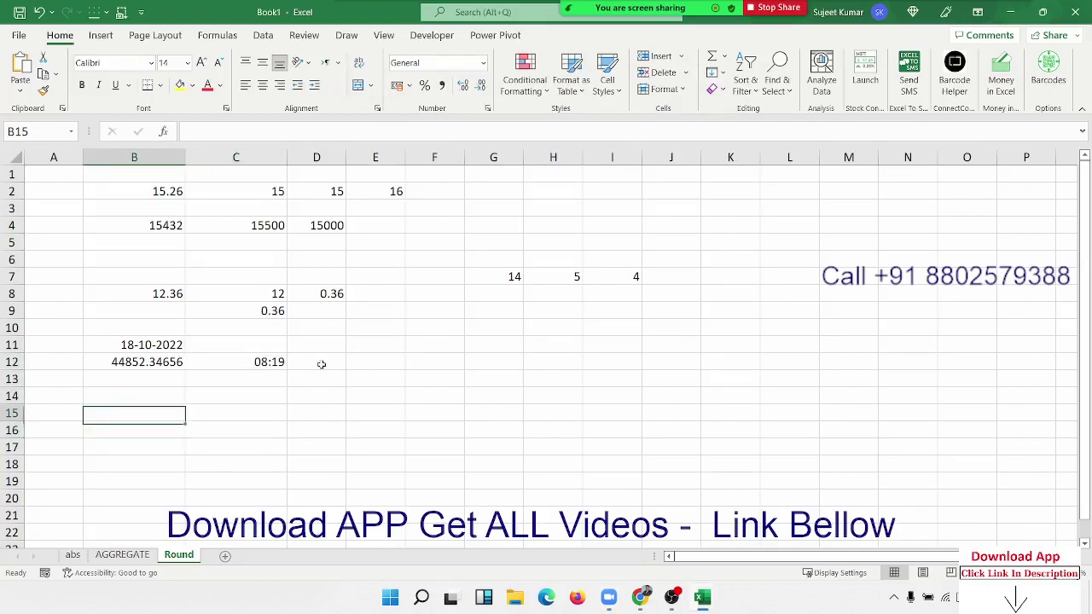
key("Up")
key("Down")
key("Down")
key("Up")
key("Up")
key("Down")
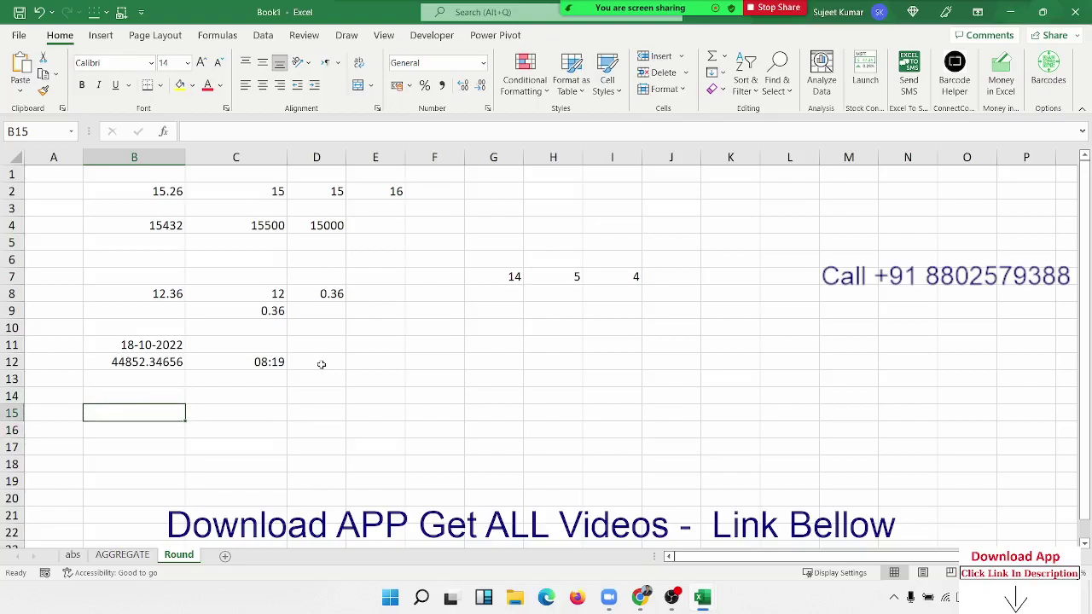
key("Up")
type("5")
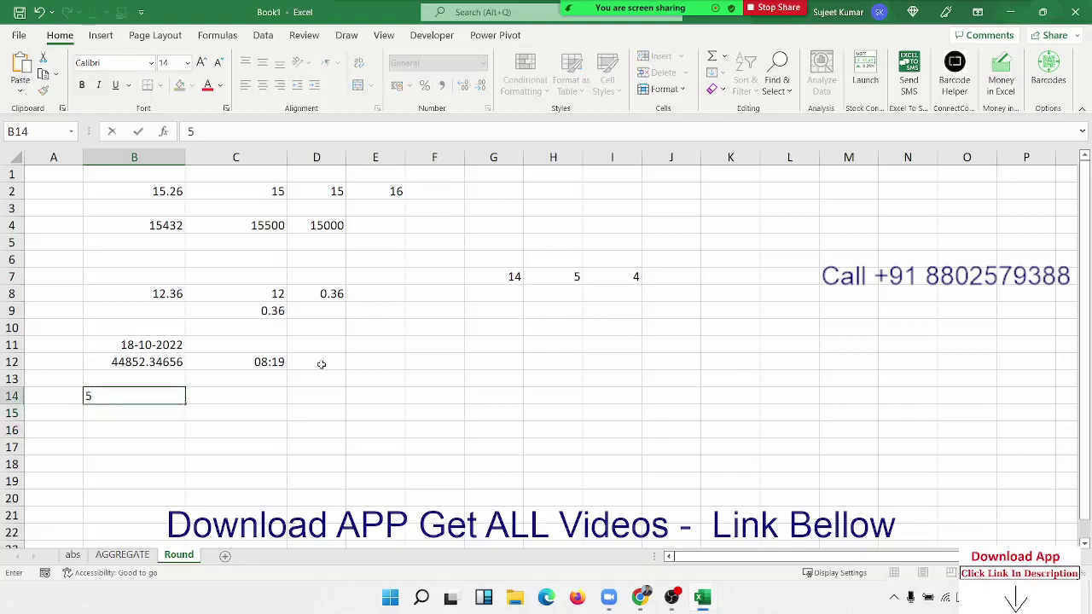
key("Tab")
Enter =FACT(B14) in C14, giving the factorial 120
type("=fa")
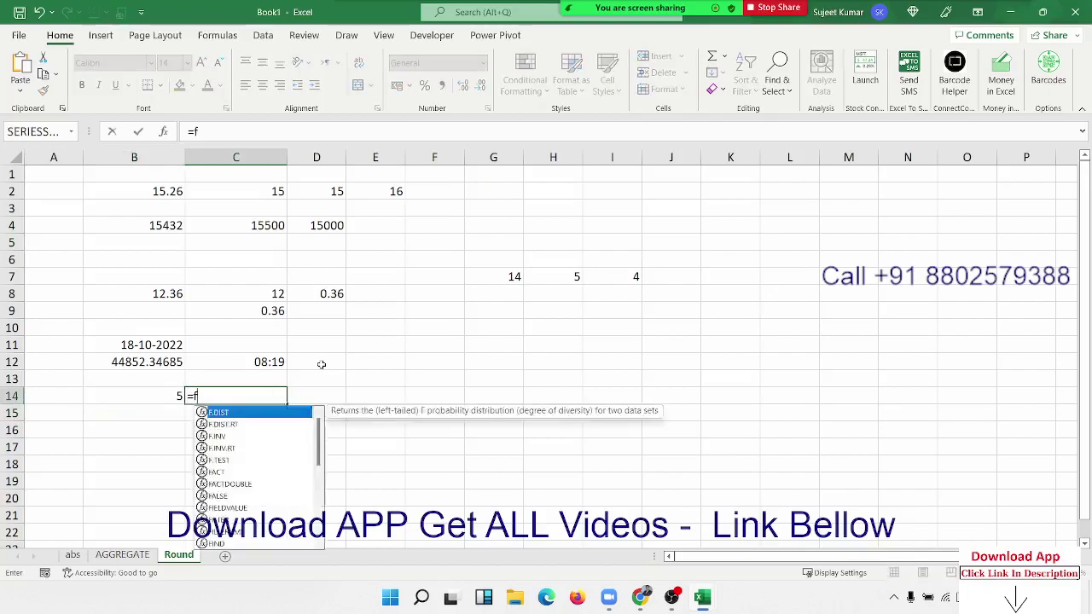
key("Tab")
key("Left")
key("Return")
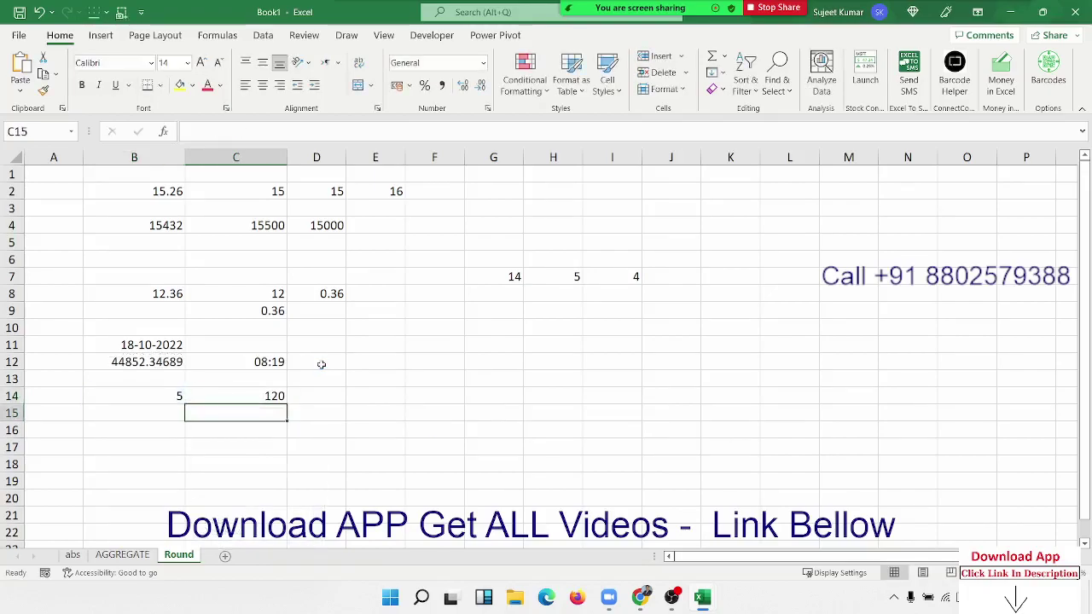
key("Up")
Enter =FACTDOUBLE(B14) in D14, giving the double factorial 15
key("Right")
type("=fa")
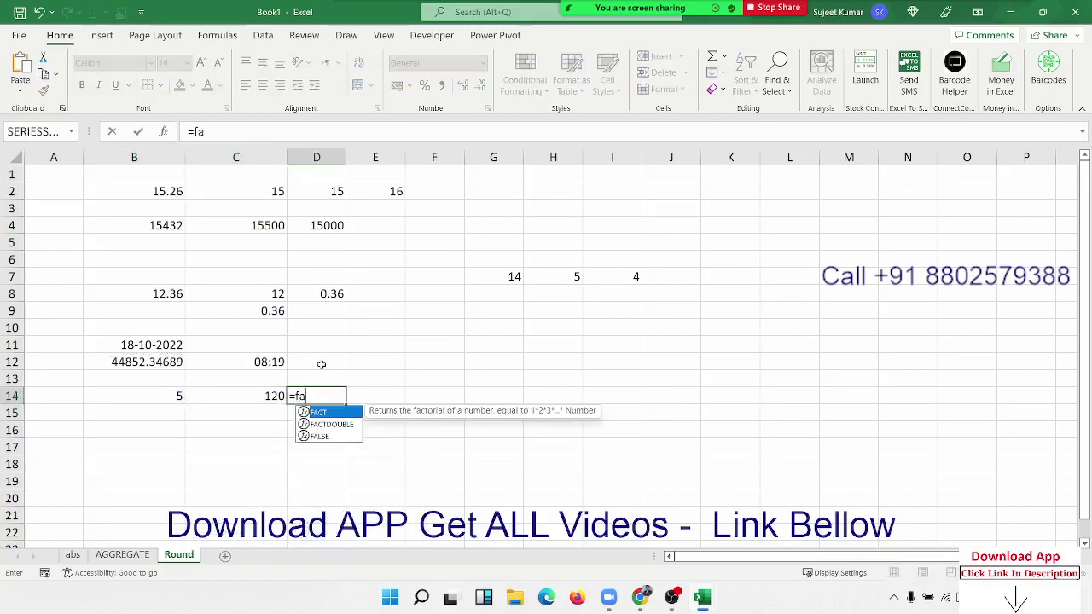
key("Down")
key("Tab")
key("Left")
key("Left")
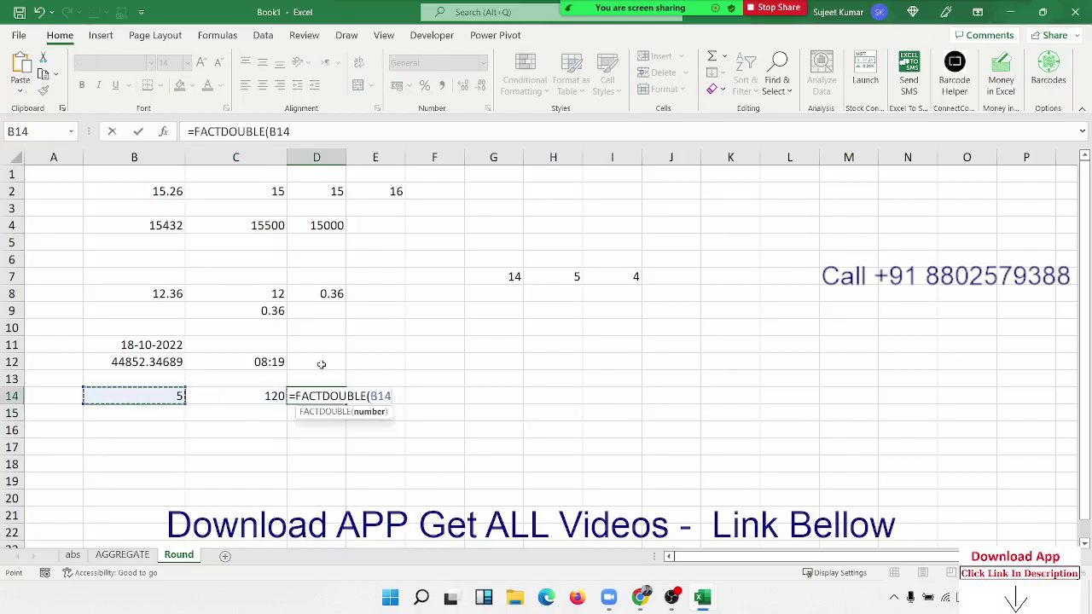
key("Return")
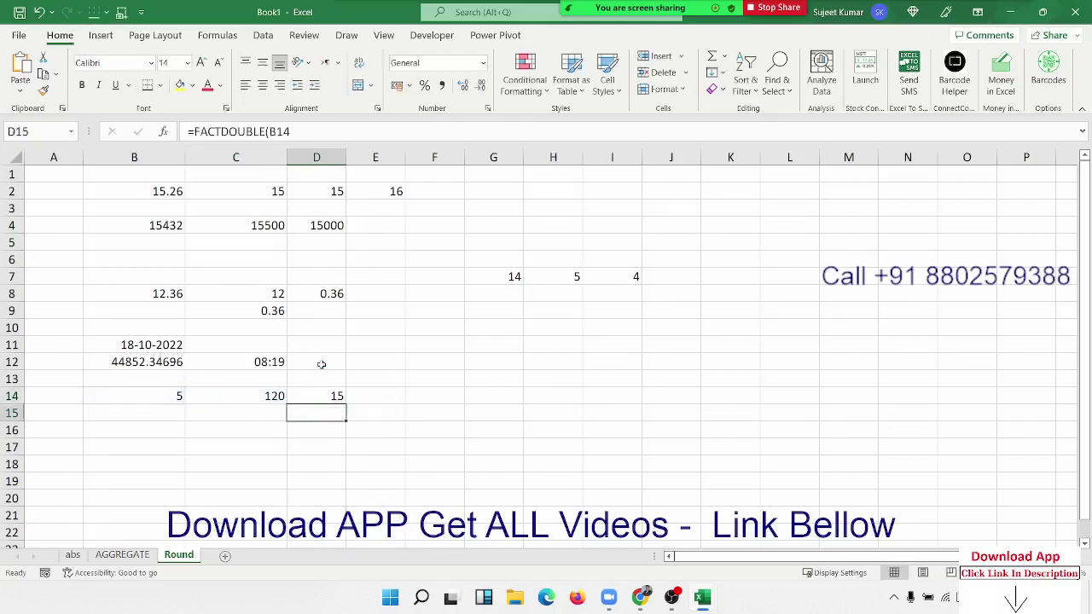
key("Up")
Enter 25, 65 and 32 into B16:D16
key("Down")
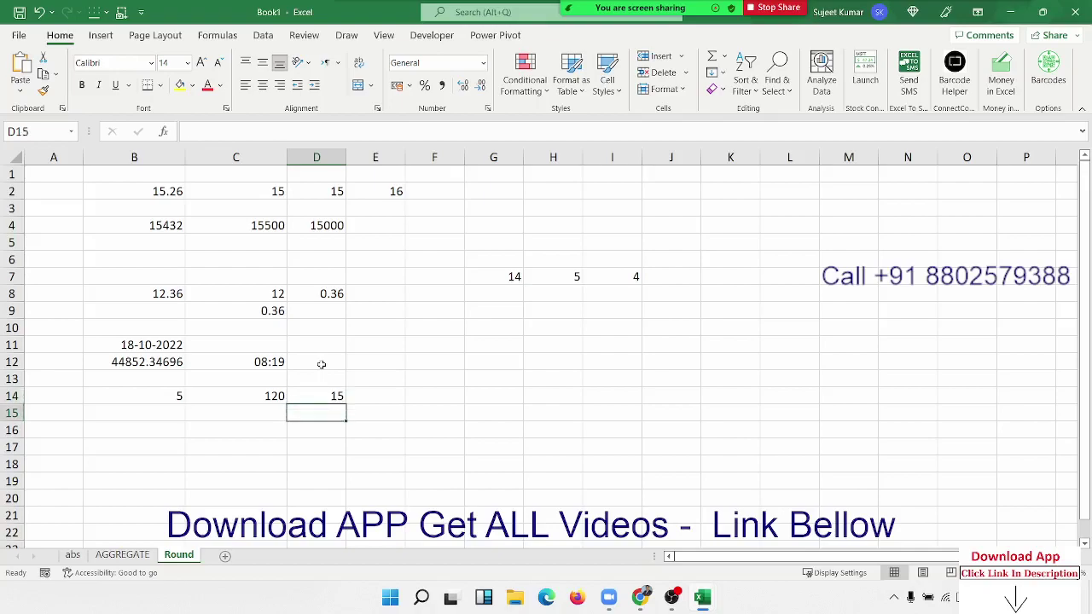
key("Left")
key("Left")
key("Down")
type("25")
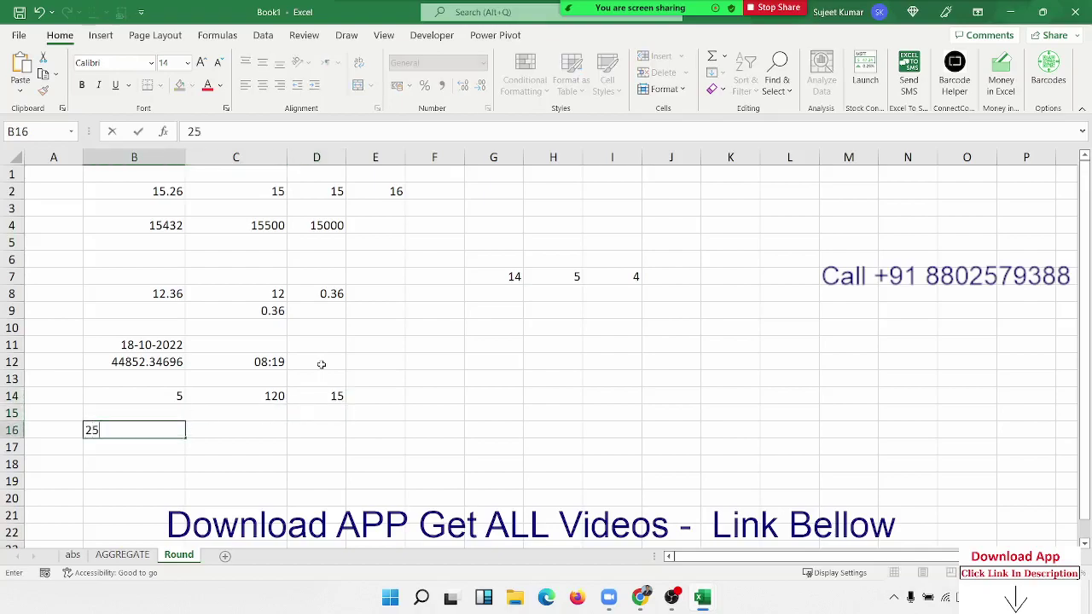
key("Tab")
type("65")
key("Tab")
type("32")
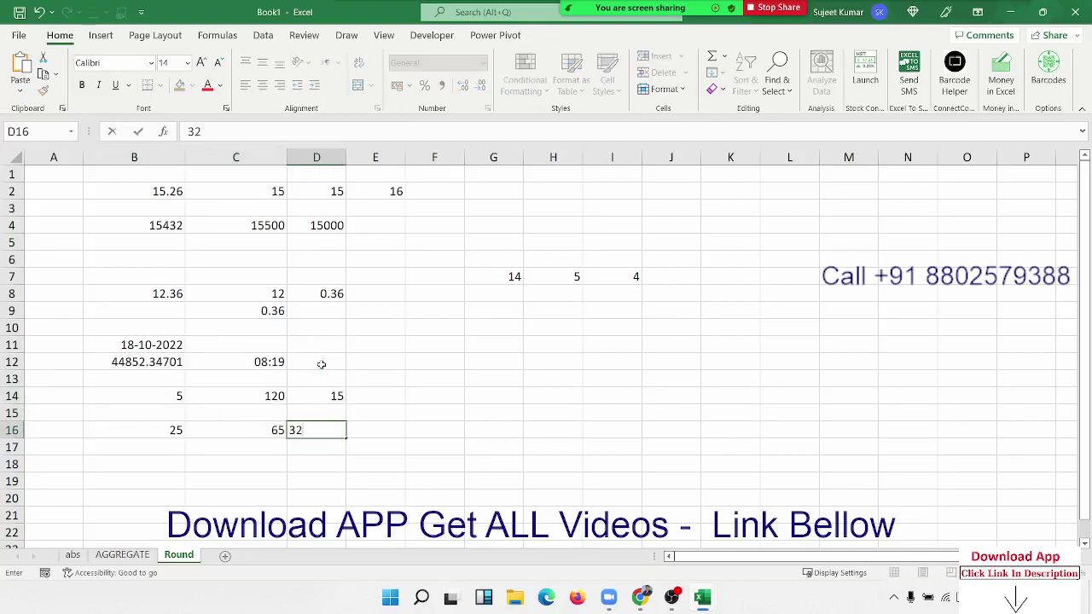
key("Tab")
Enter =LCM(B16:D16) in E16, returning 10400
type("=lc")
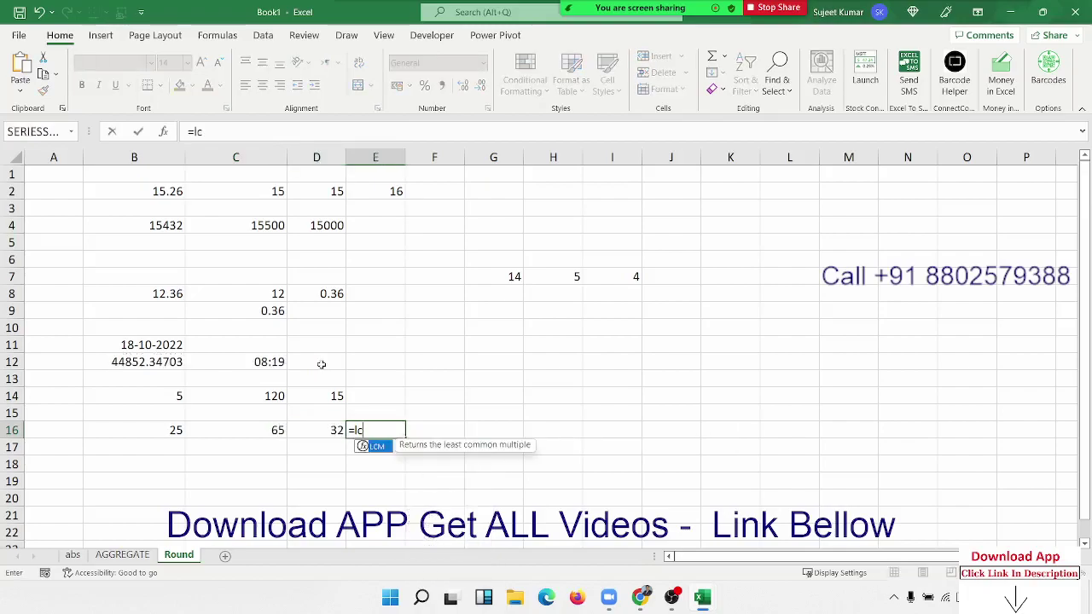
key("Tab")
key("Left")
key("shift+Left")
key("shift+Left")
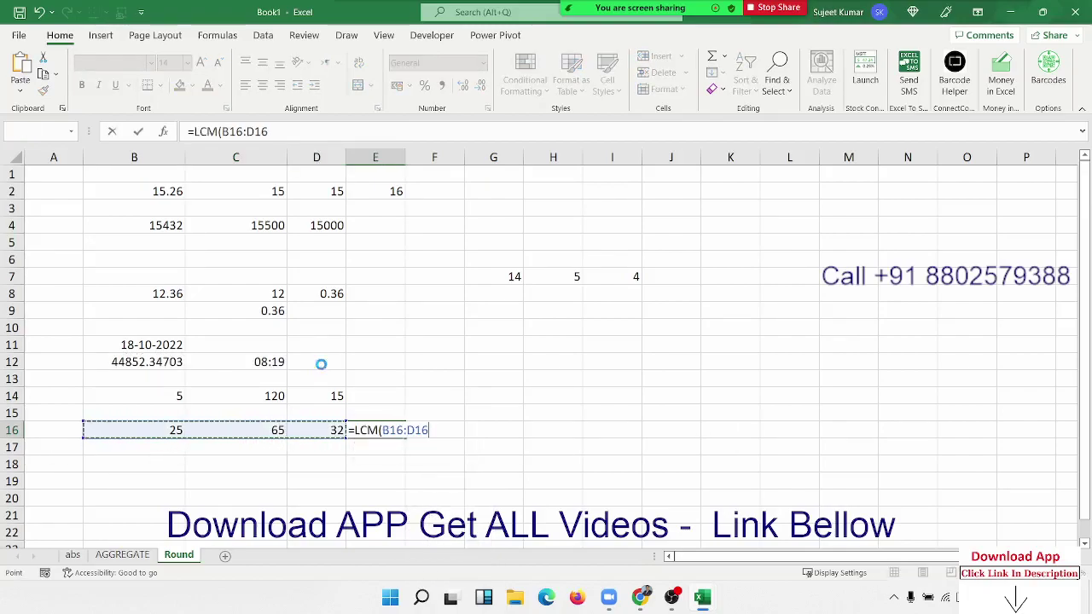
key("Return")
key("Up")
Enter 55 and 75 into G15 and H15
key("Right")
key("Right")
key("Up")
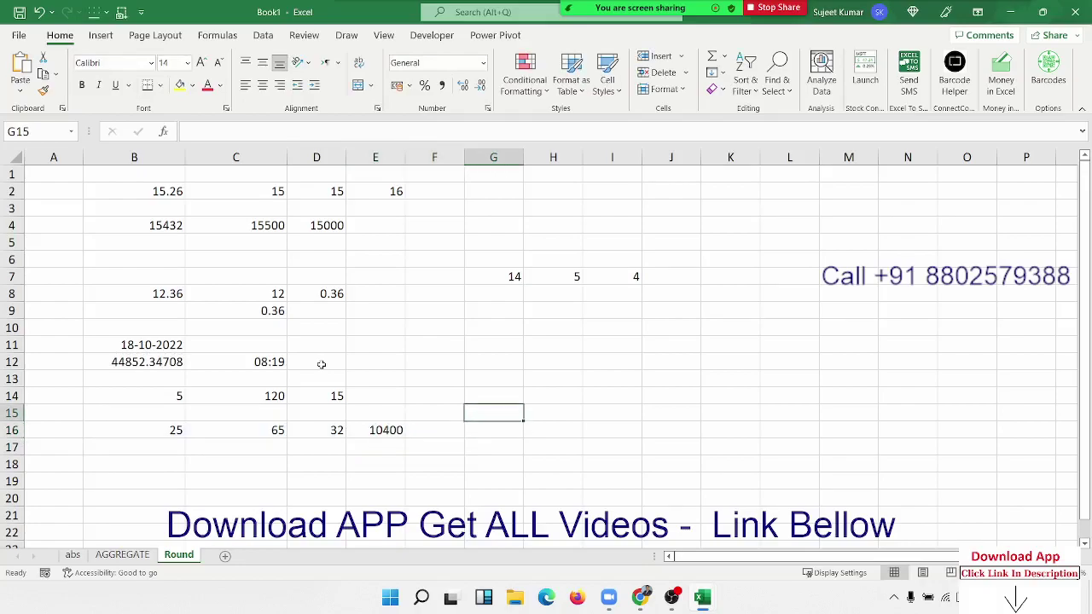
type("55")
key("Tab")
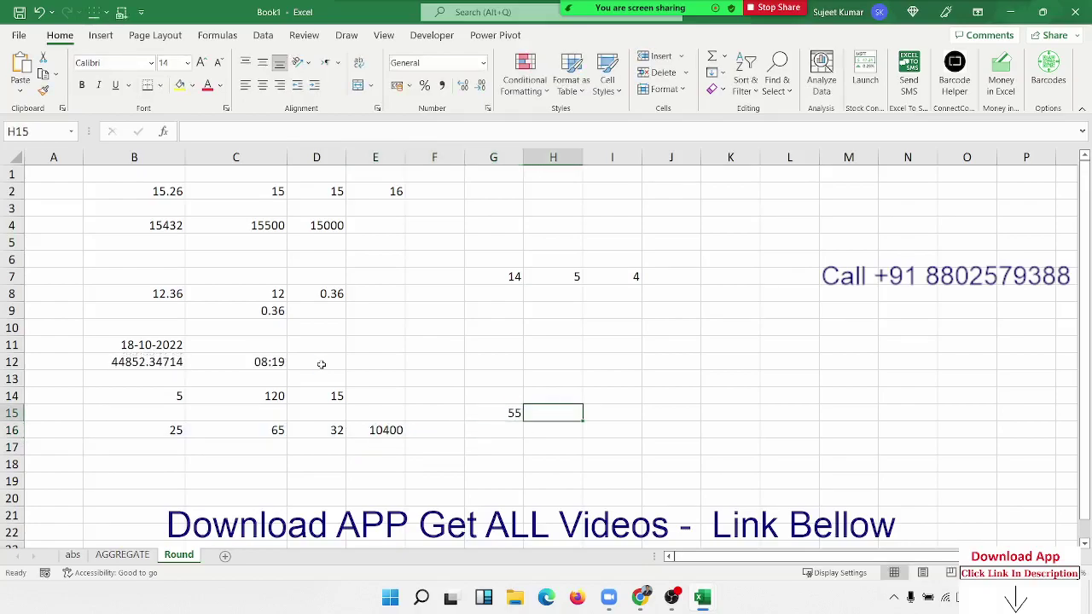
type("75")
key("Tab")
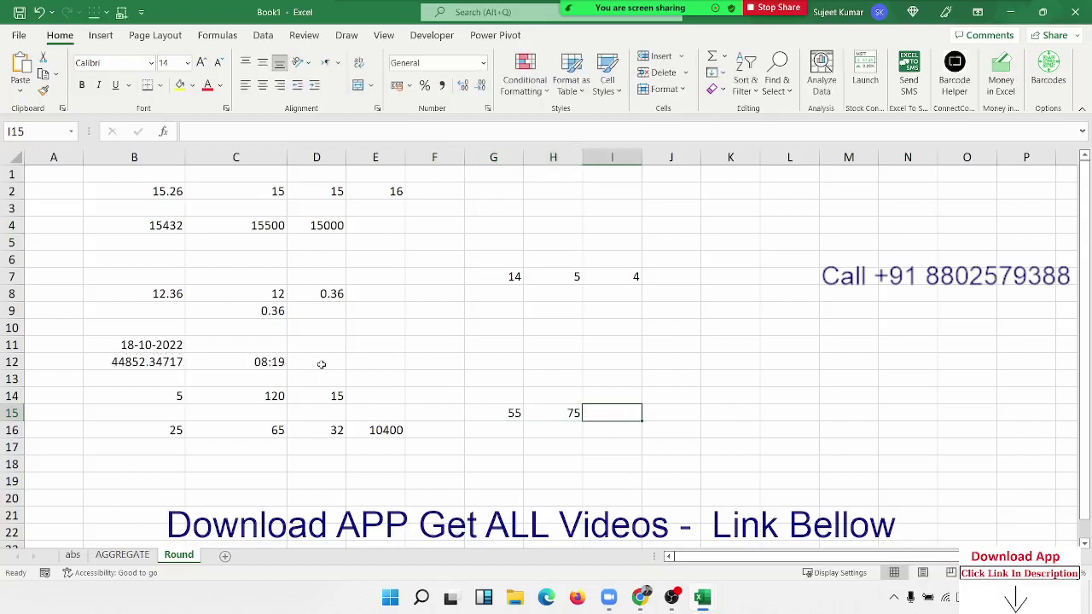
Enter =GCD(G15,H15) in I15, returning 5
type("=")
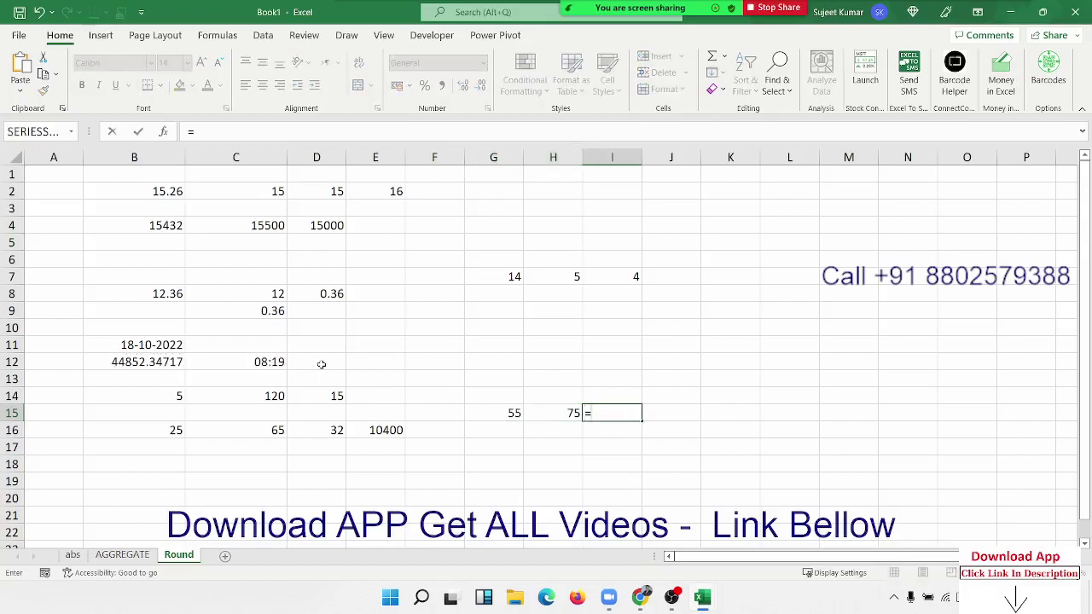
type("m")
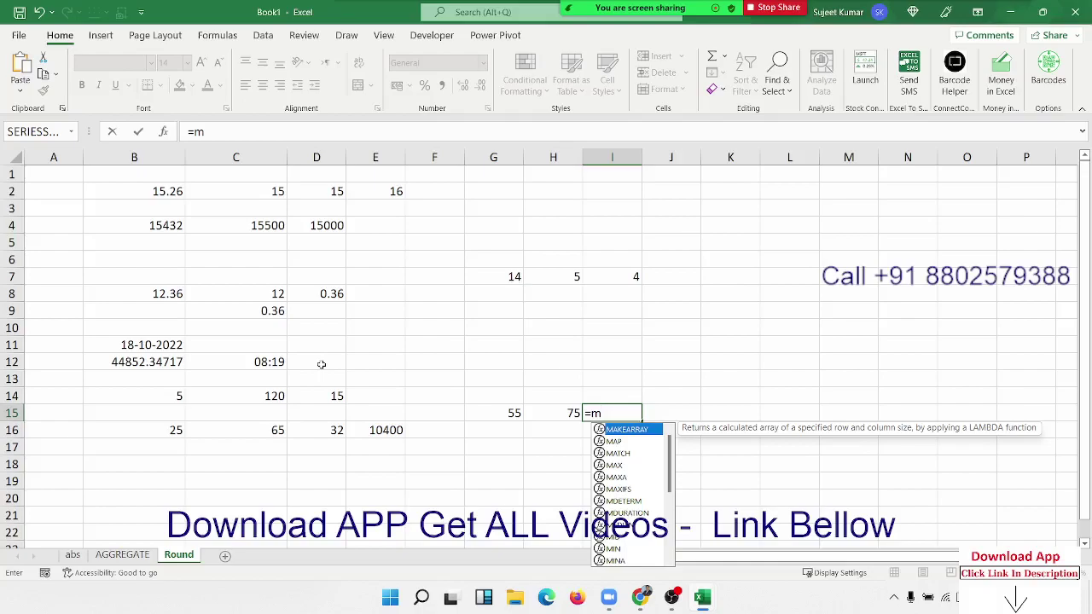
key("BackSpace")
type("g")
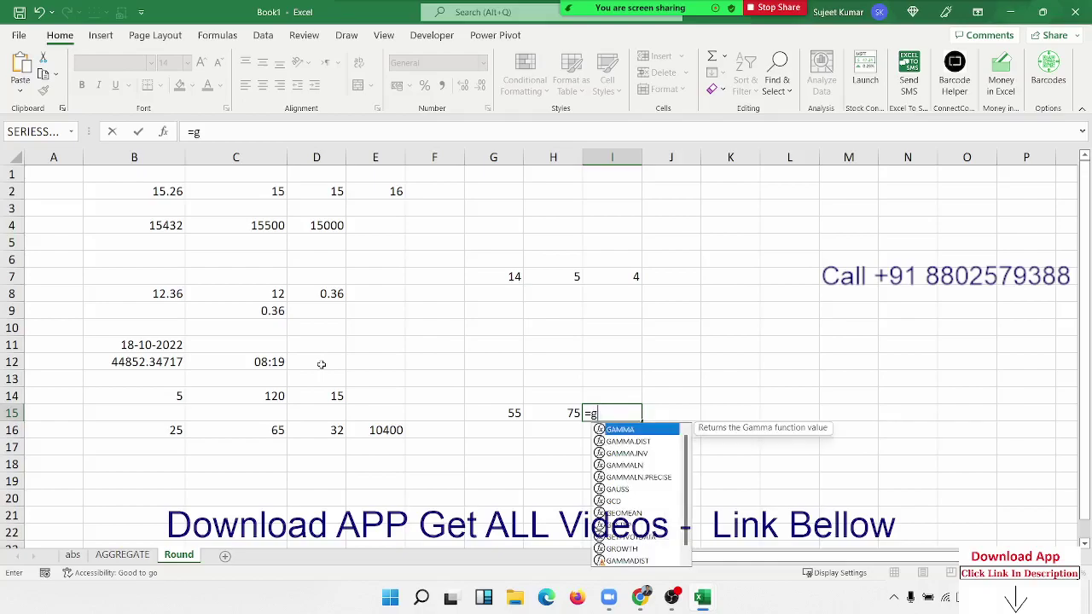
type("c")
key("Tab")
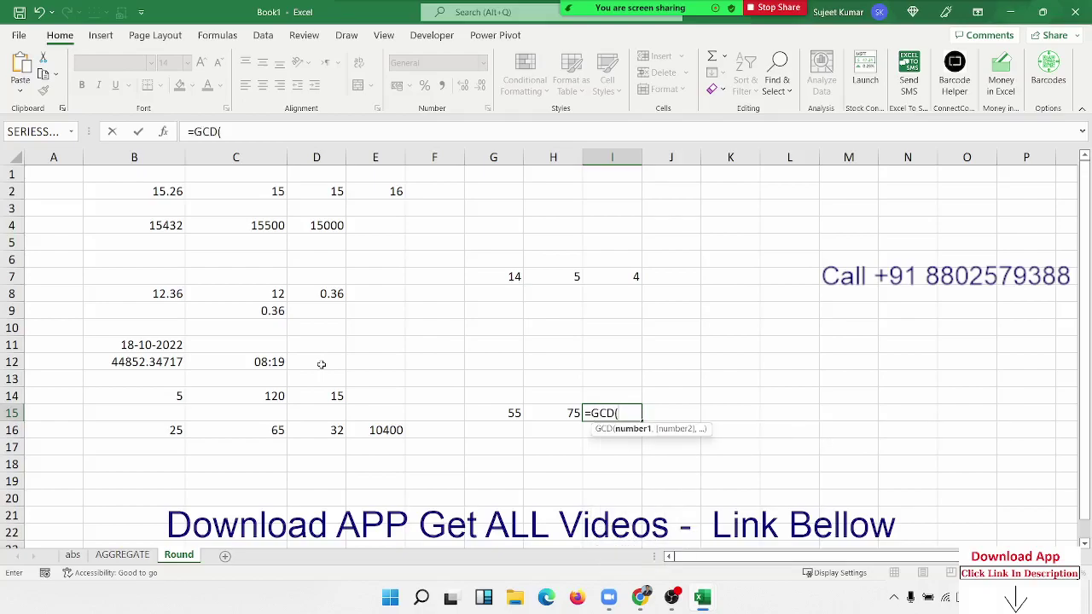
key("Left")
key("Left")
type(",")
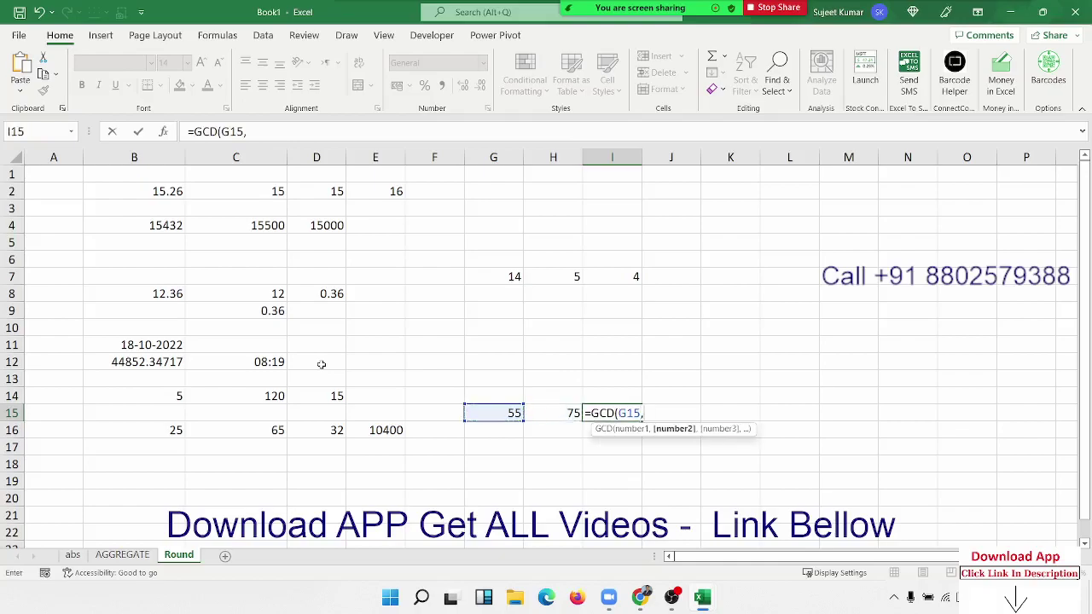
key("Left")
type(")")
key("Return")
key("Up")
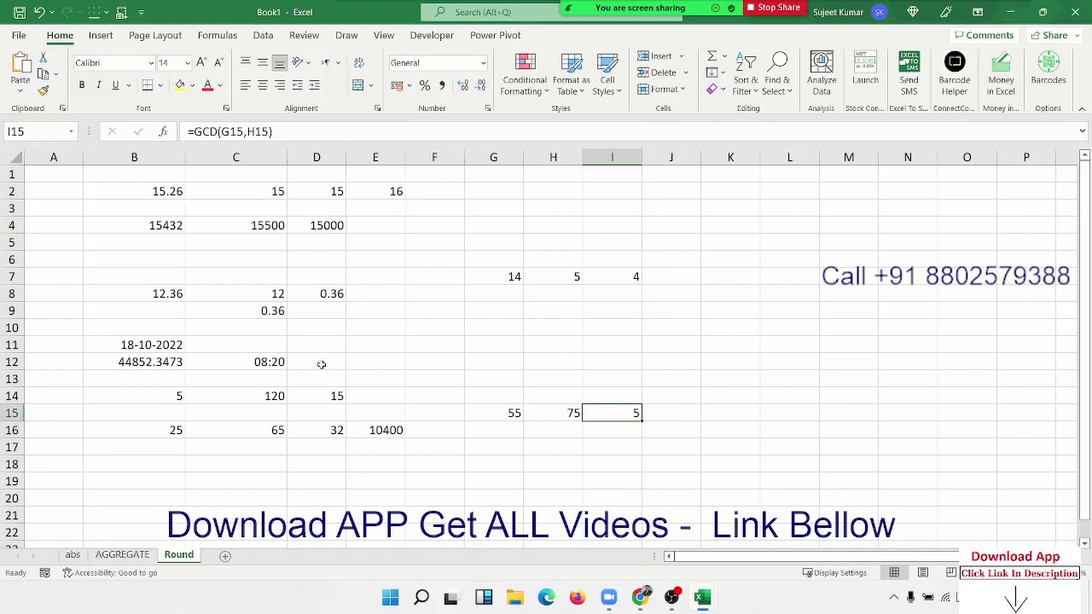
key("Left")
key("Right")
key("Down")
key("Left")
key("Left")
key("Left")
key("Left")
key("Left")
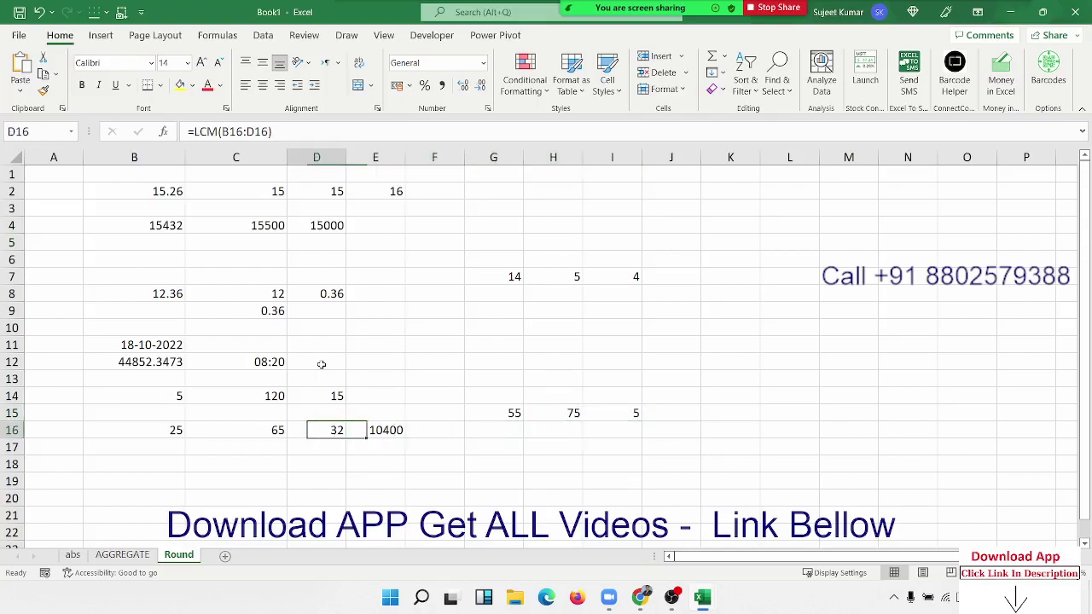
key("Left")
key("Left")
key("Left")
key("Down")
key("Down")
key("Down")
key("Down")
key("Down")
key("Down")
key("Down")
key("Down")
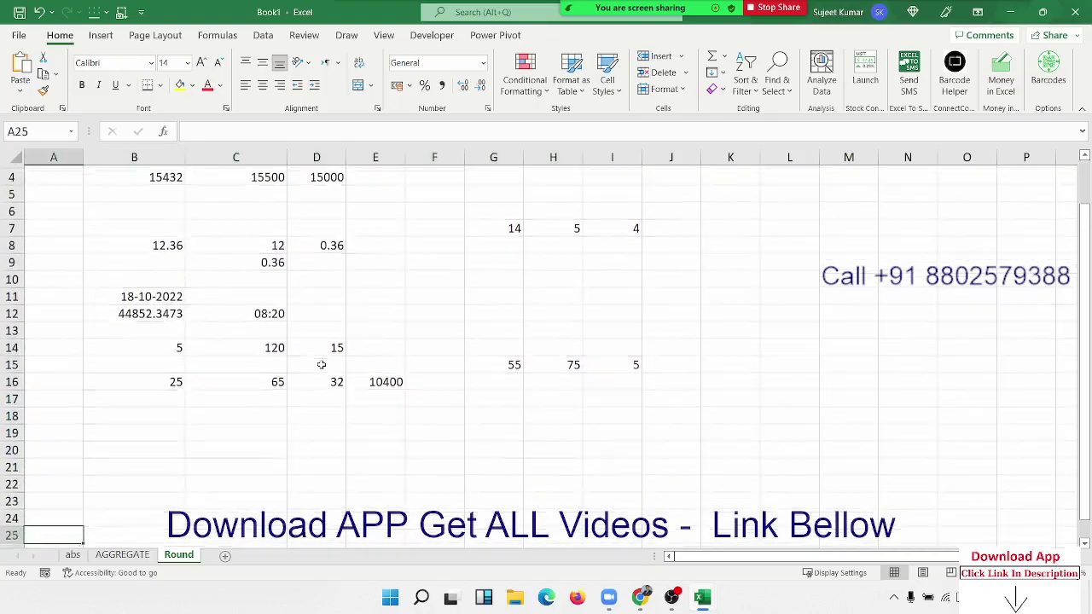
key("Down")
key("Down")
key("Down")
key("Down")
key("Up")
key("Up")
key("Up")
key("Up")
key("Up")
key("Up")
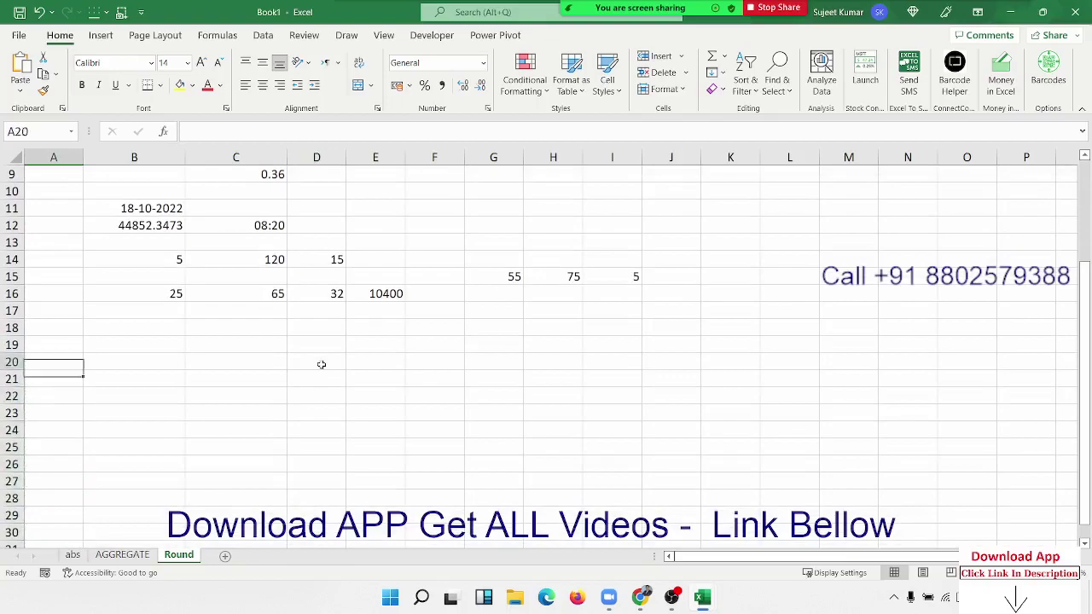
key("Up")
key("Up")
key("Right")
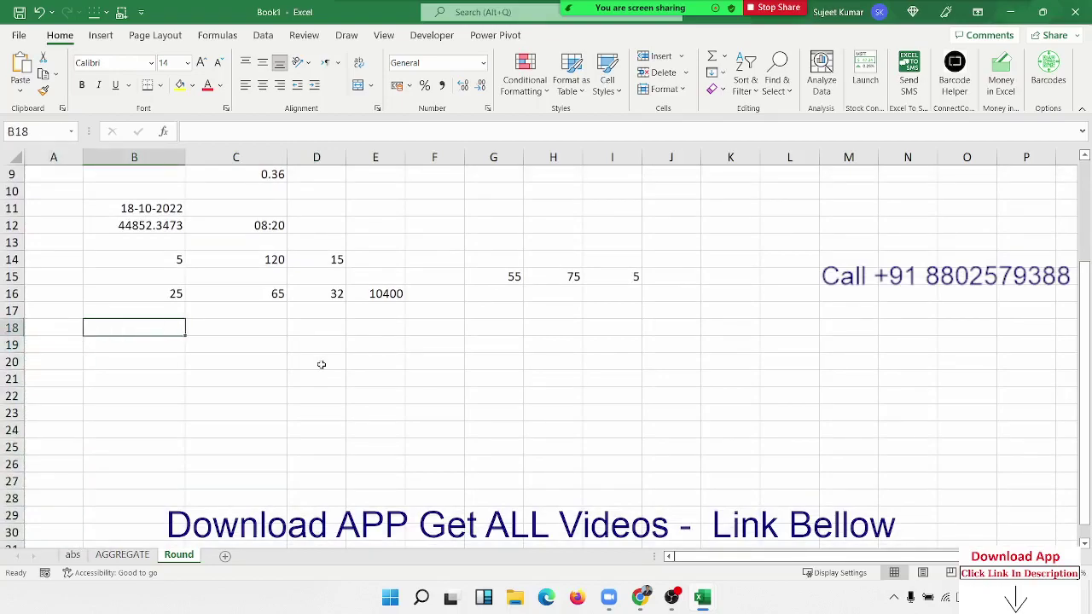
type("50")
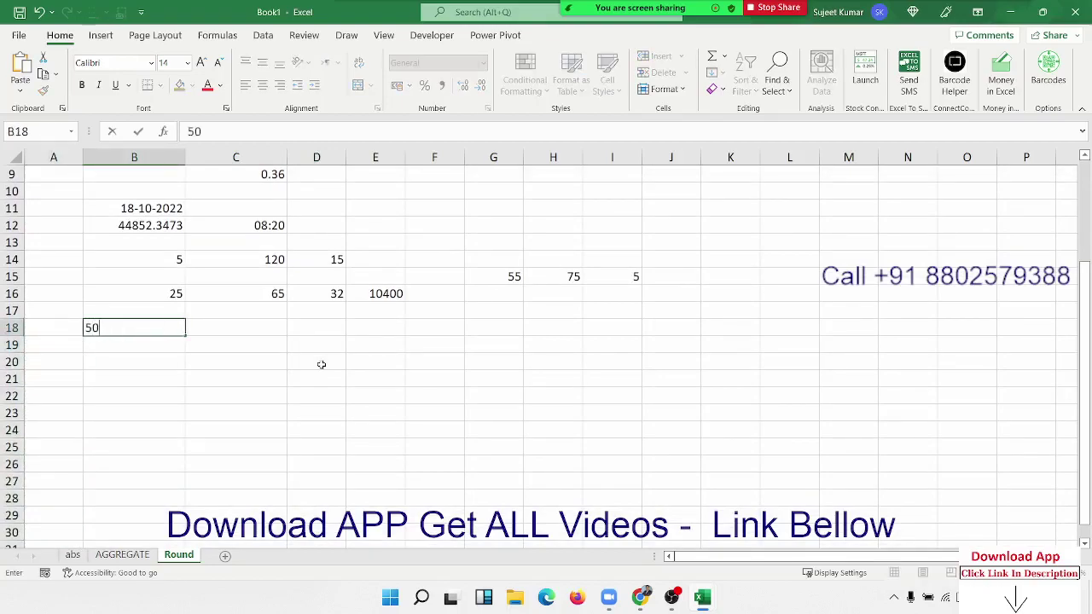
key("BackSpace")
key("BackSpace")
type("2")
key("BackSpace")
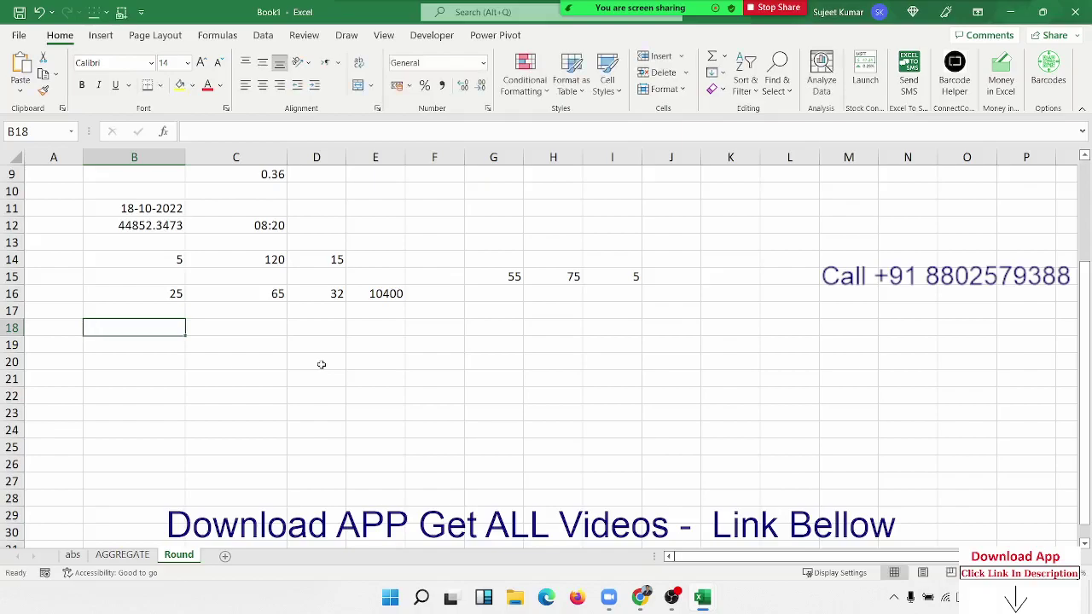
type("17")
key("Tab")
type("50")
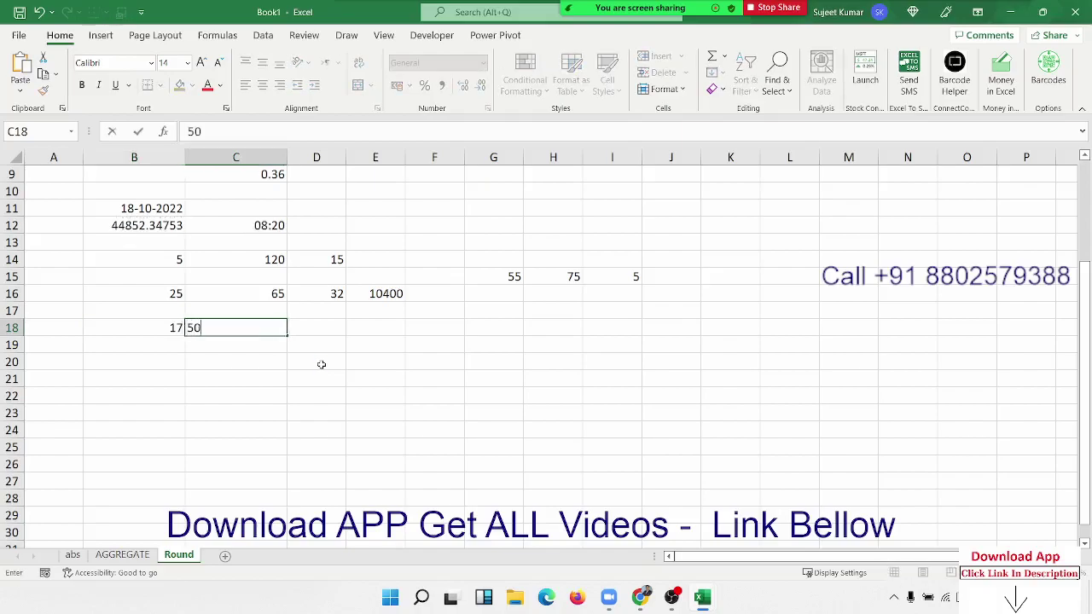
key("Tab")
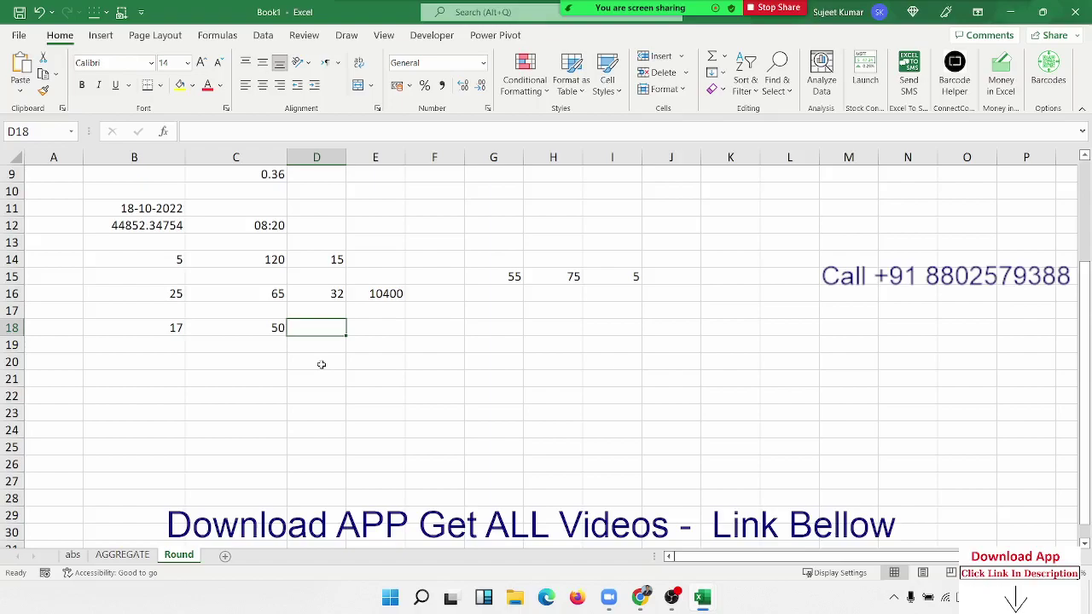
type("=")
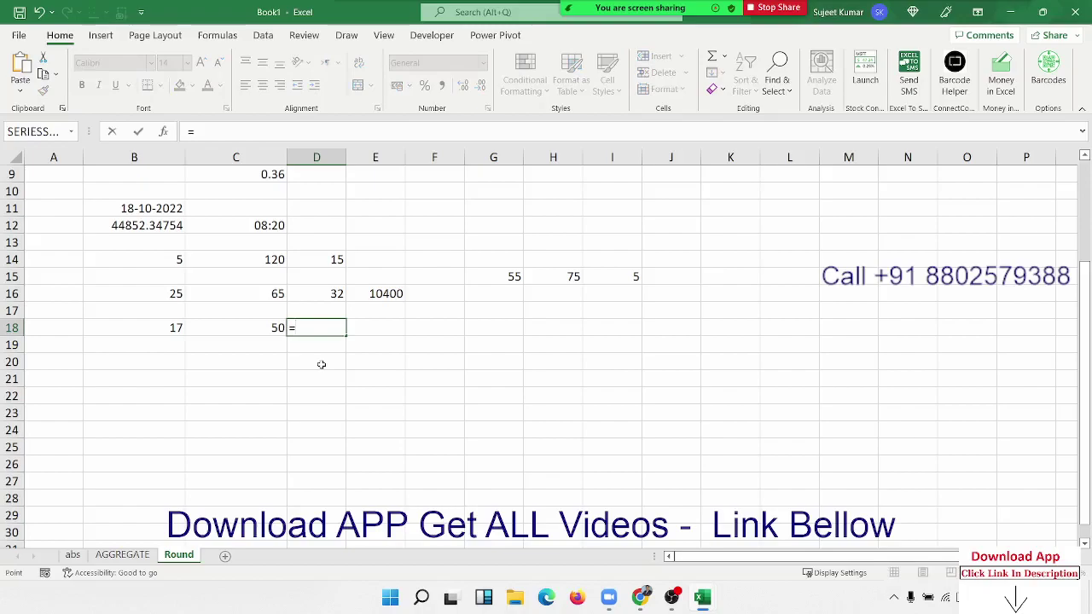
key("Left")
type("*")
key("BackSpace")
type("/")
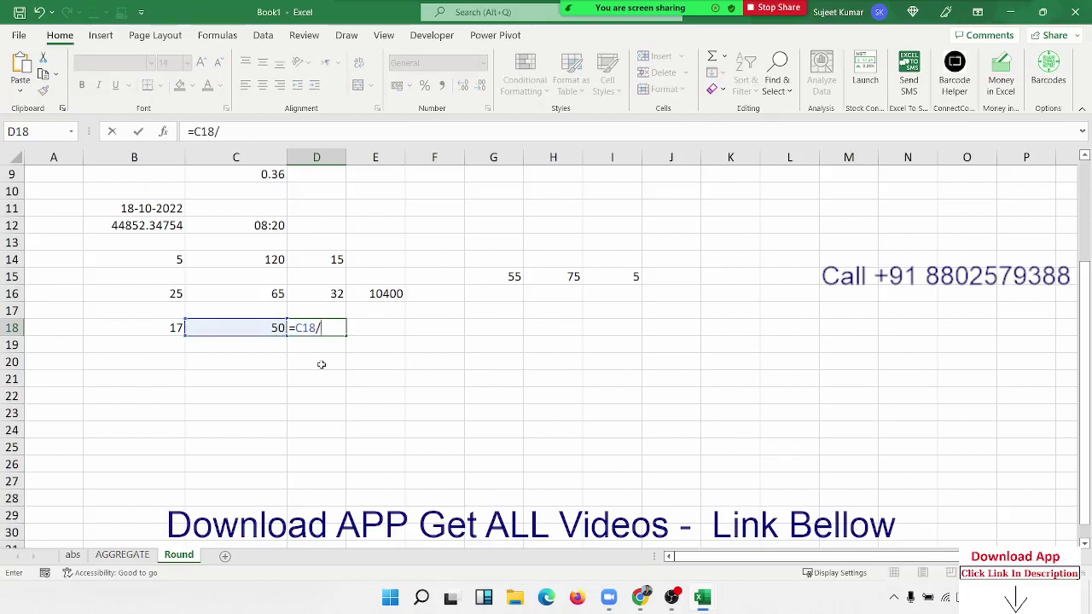
key("Left")
key("Left")
key("Left")
key("Right")
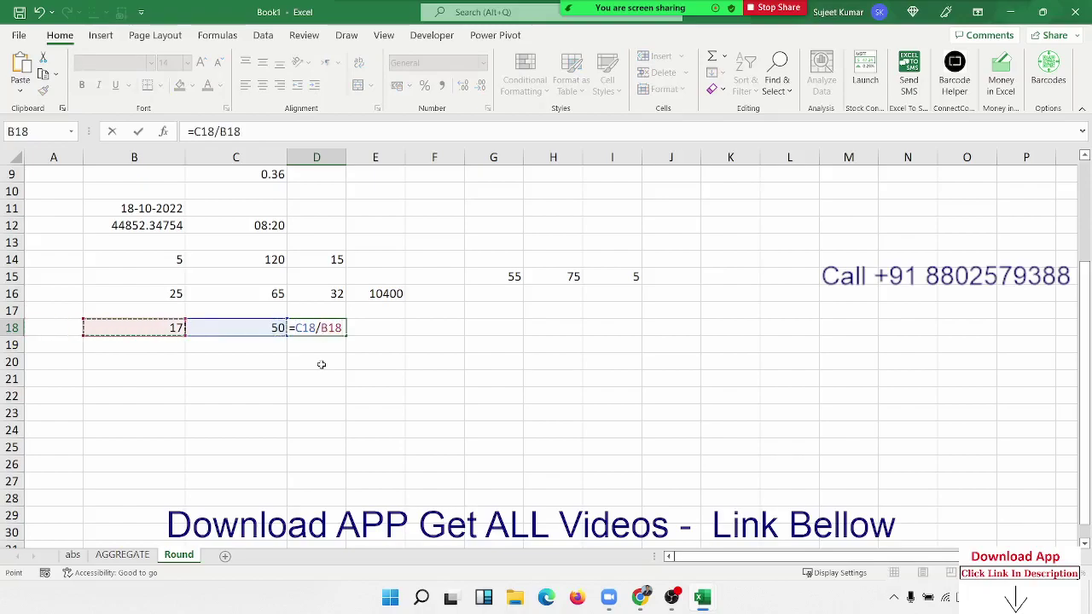
key("Return")
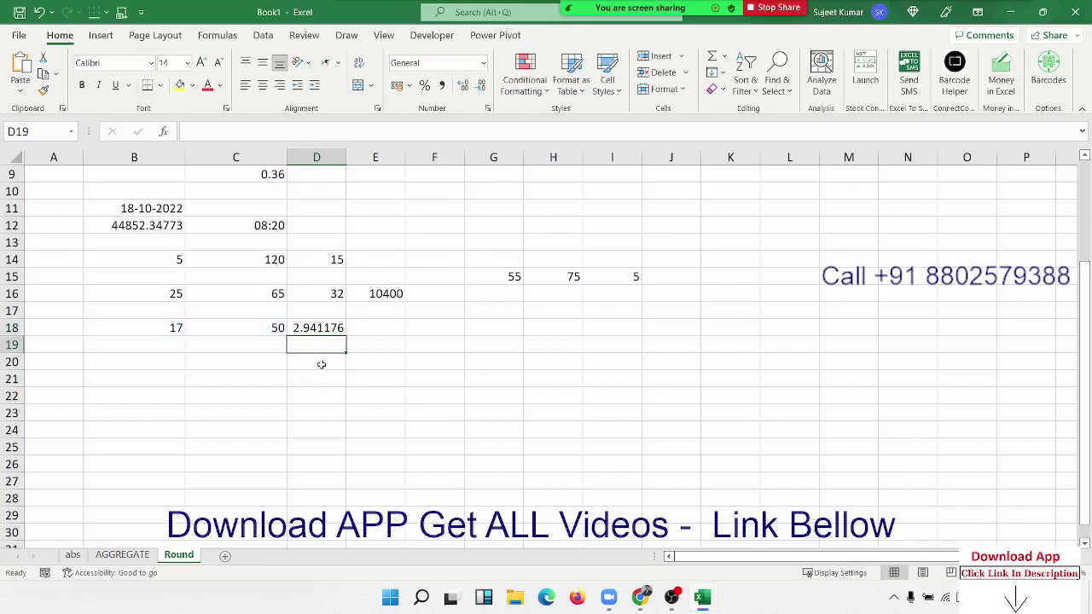
key("Up")
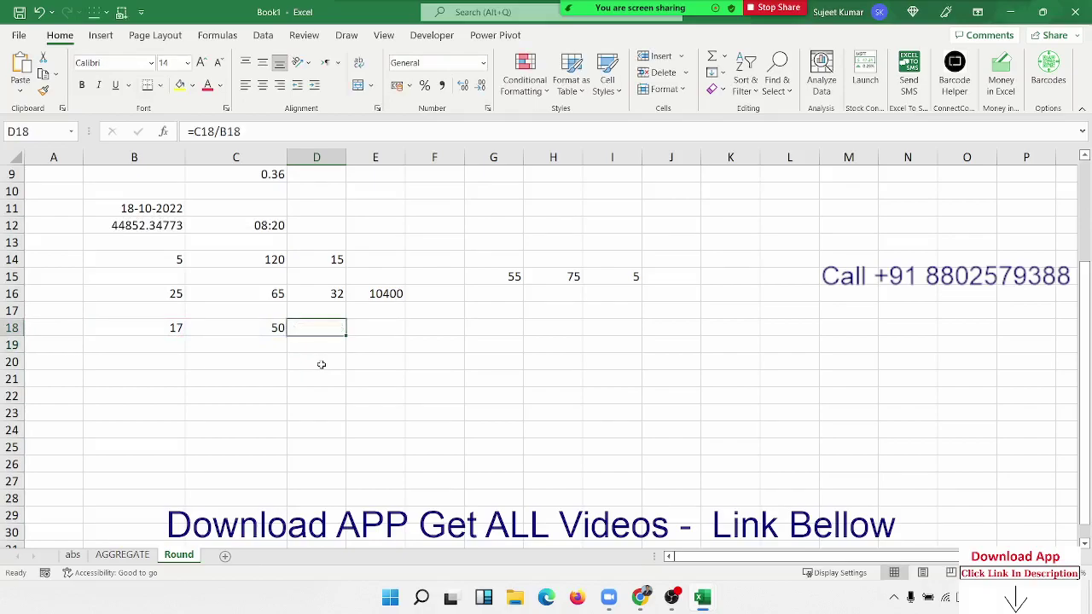
key("Delete")
key("Left")
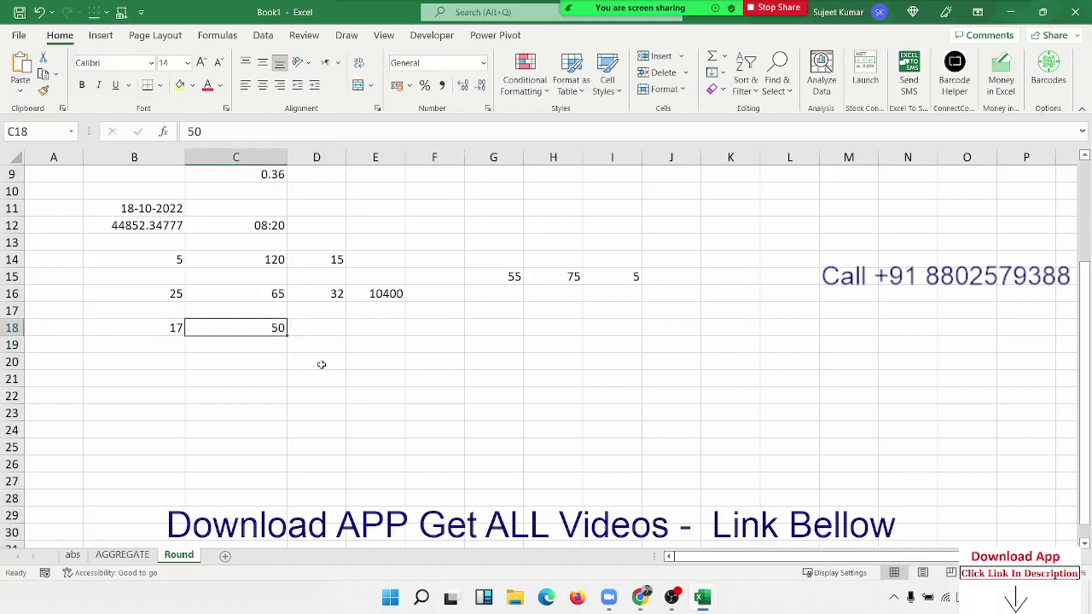
key("Left")
key("Right")
key("Right")
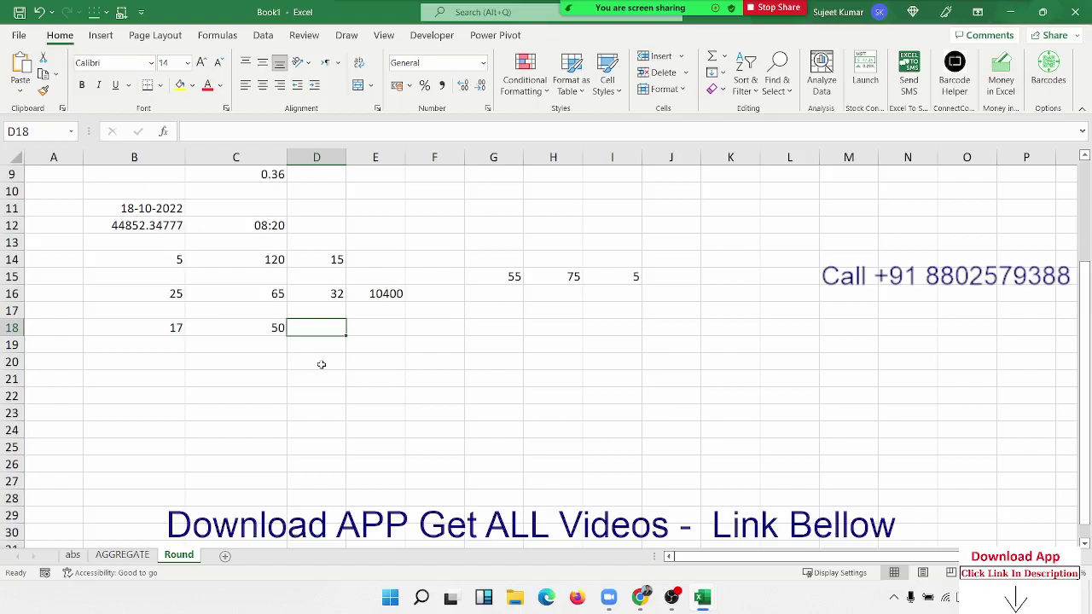
Enter =MROUND(C18,B18) in D18, rounding 50 to the nearest multiple of 17 (51)
type("=")
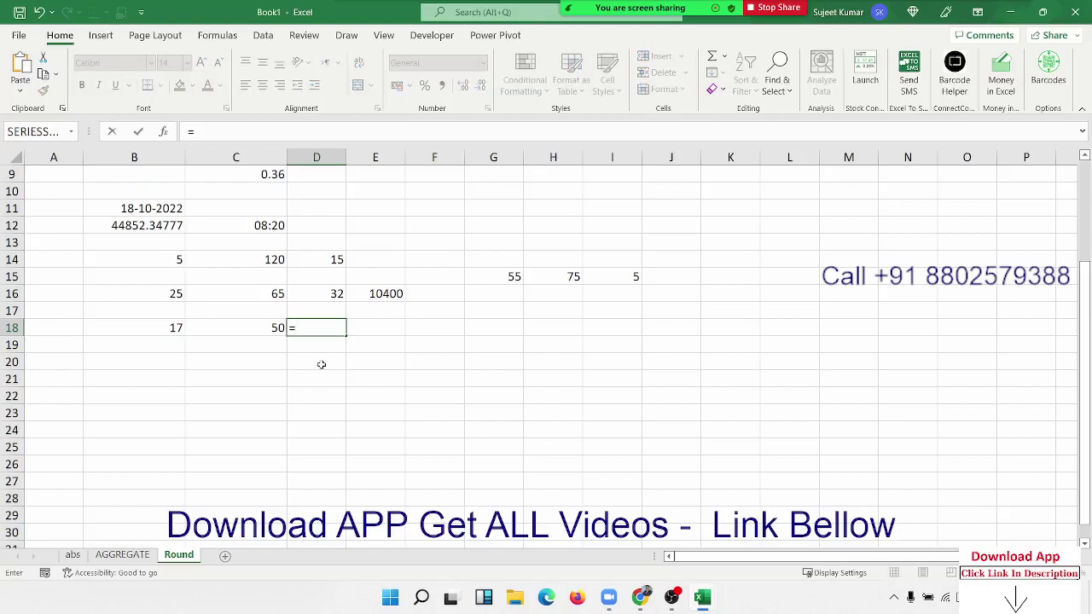
type("mro")
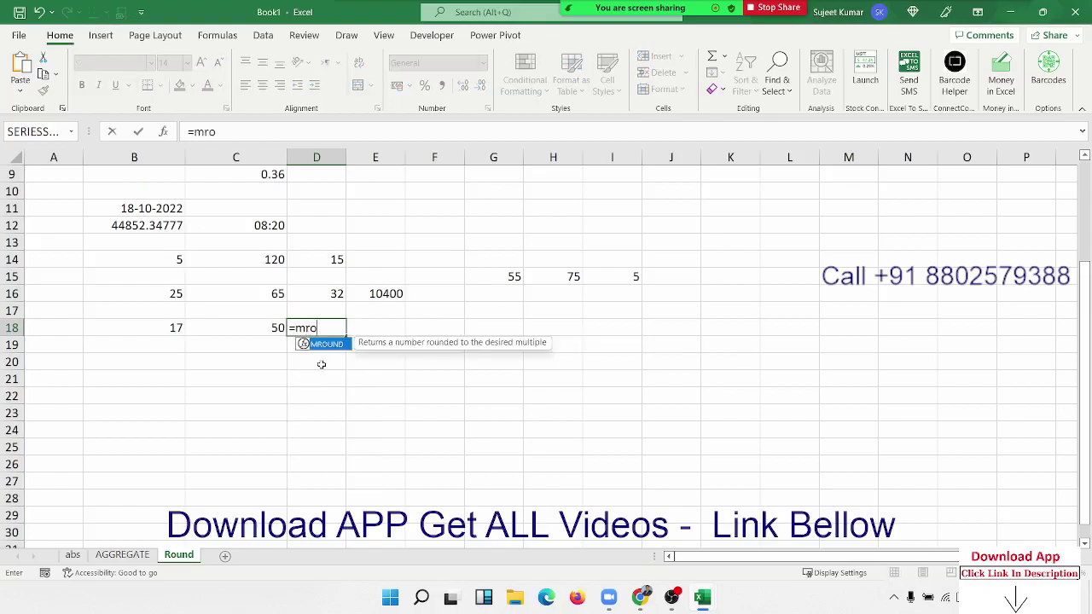
key("Tab")
key("Left")
key("Left")
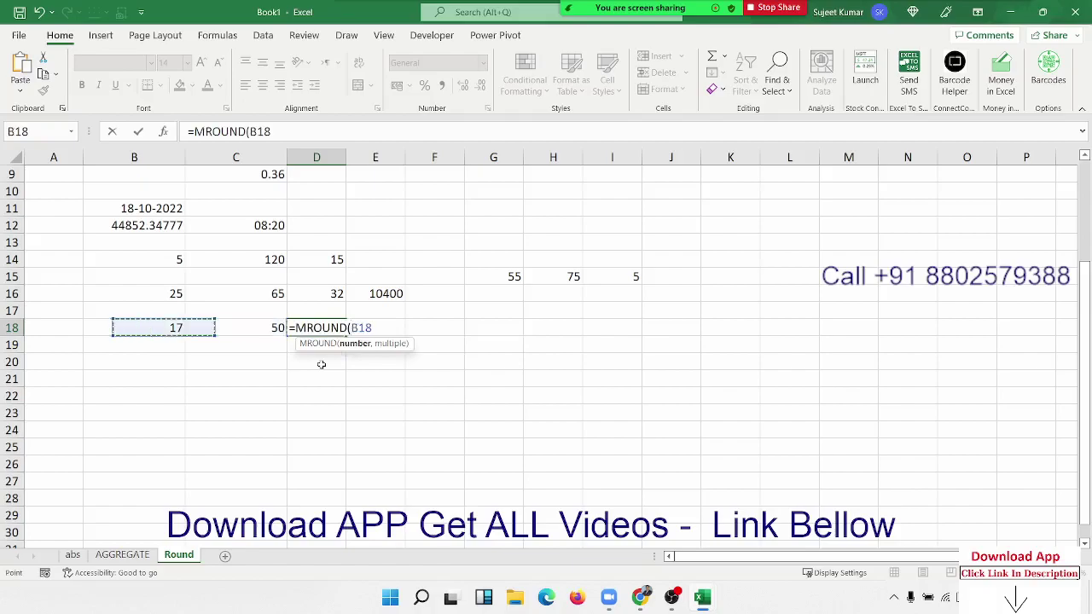
key("Left")
key("Right")
key("Right")
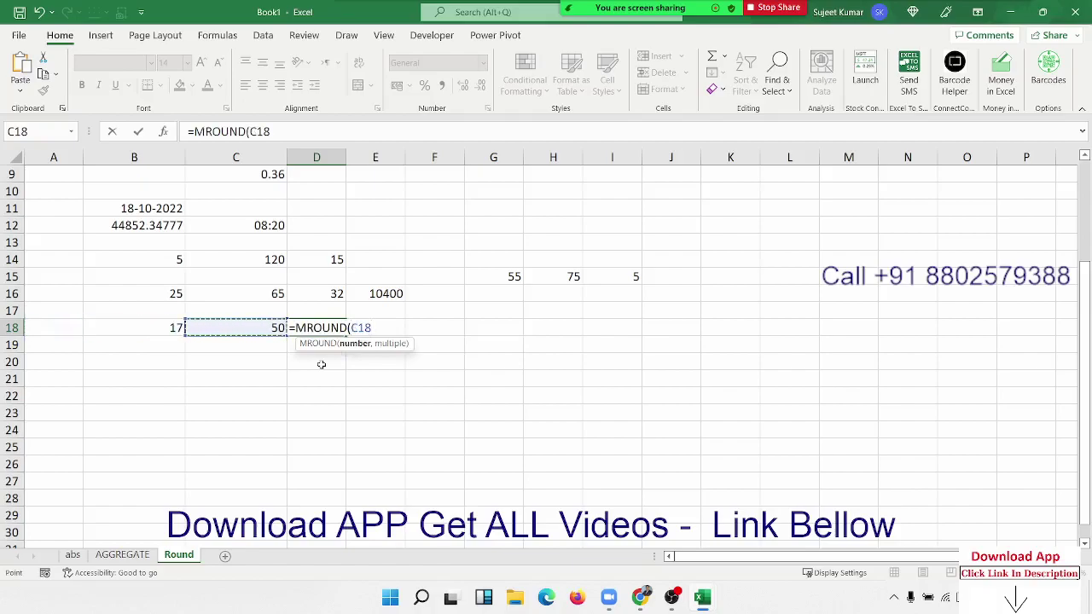
type(",")
key("Left")
key("Left")
key("Return")
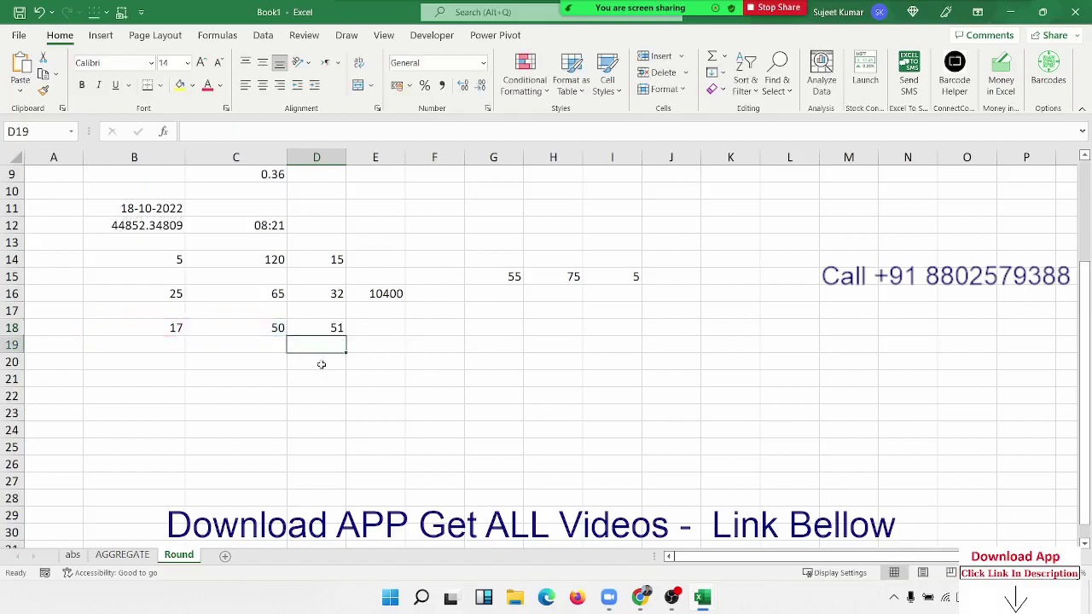
key("Up")
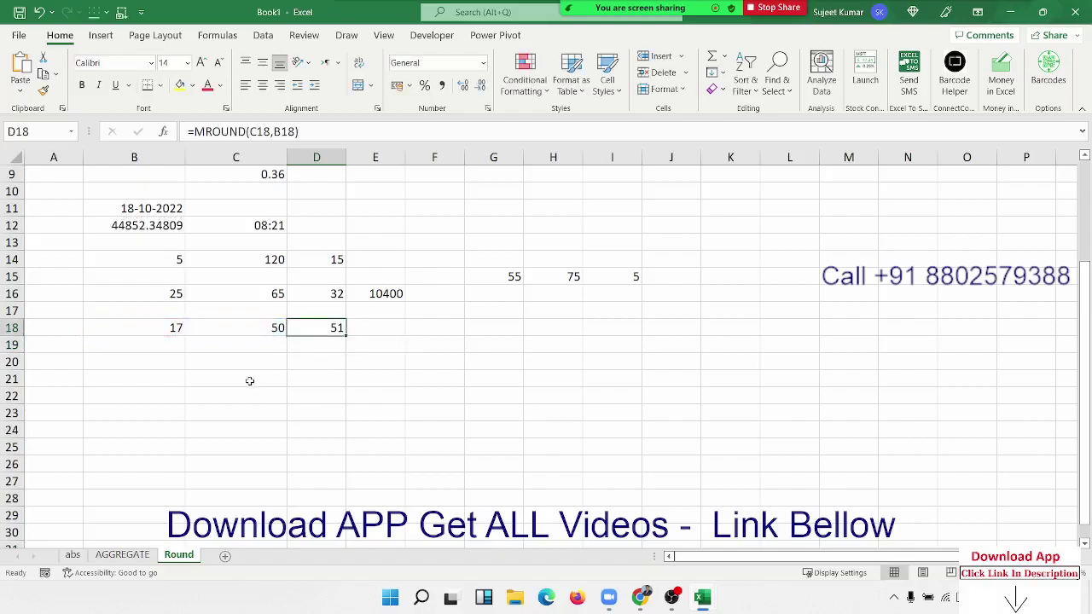
Put 16 in B20 and =SQRT(B20) in C20, returning 4
left_click(233, 379)
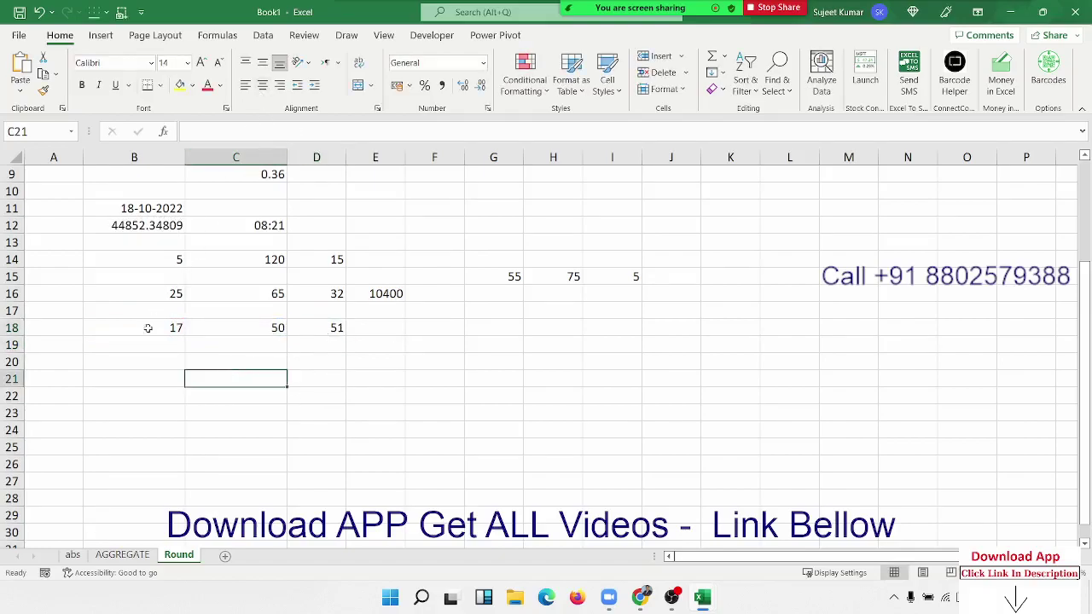
left_click(148, 358)
type("16")
key("Tab")
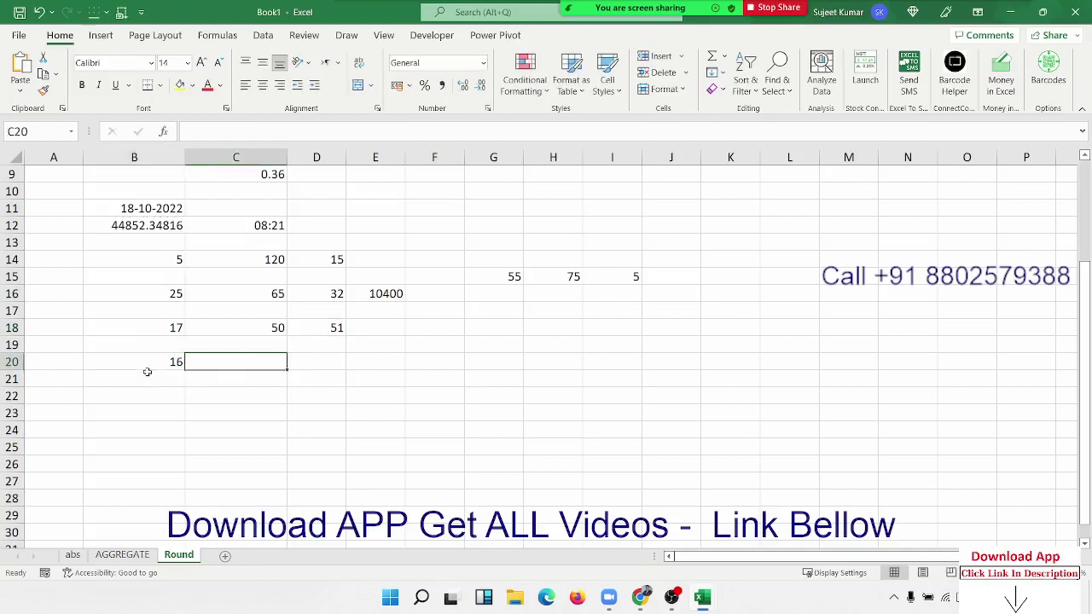
type("=sqr")
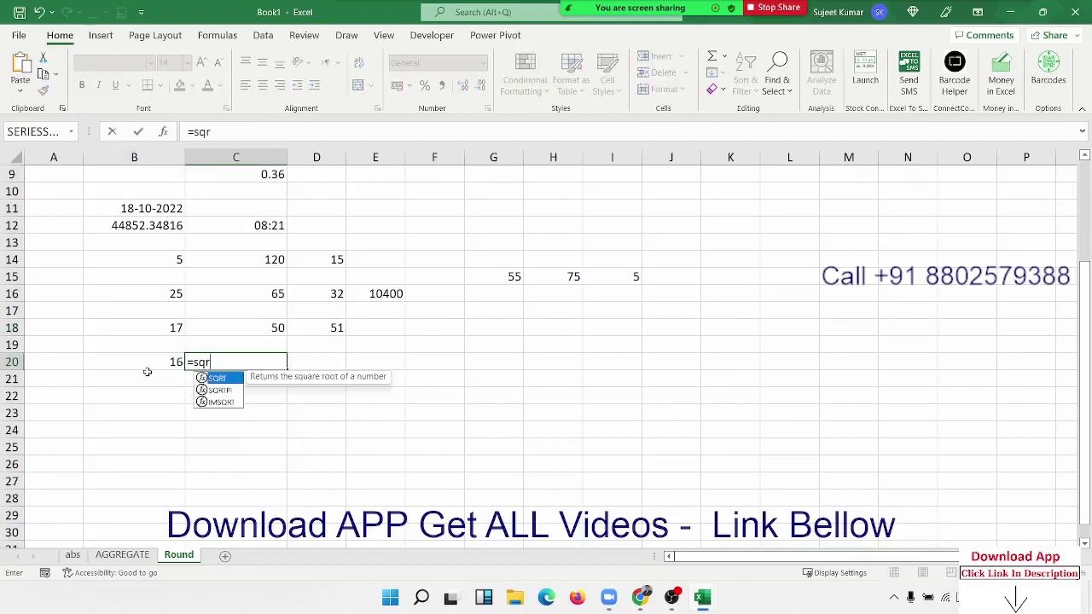
key("Tab")
key("Left")
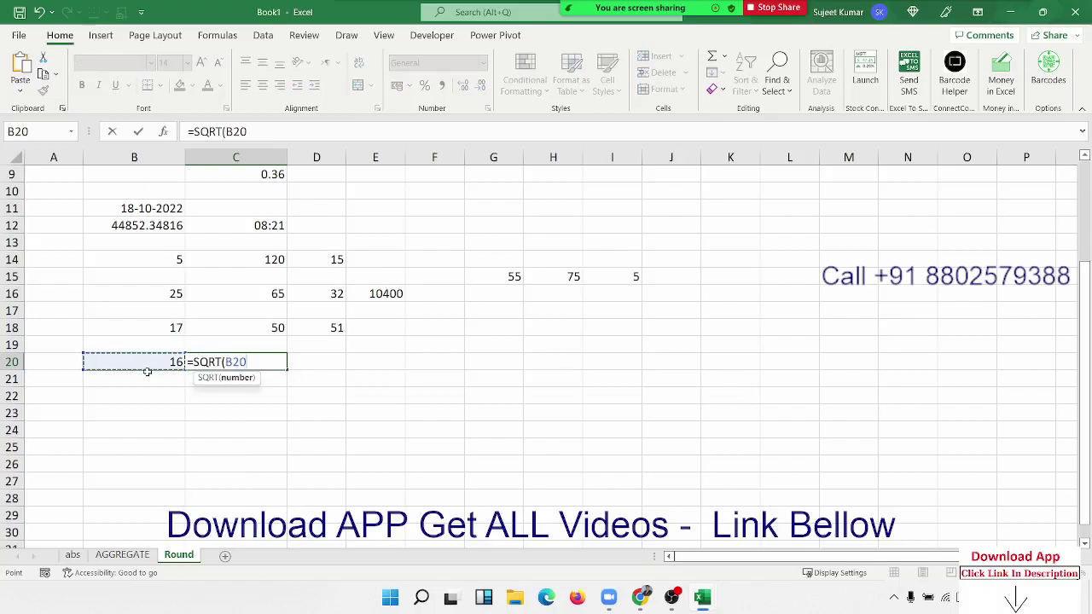
key("Return")
key("Up")
Enter =PI() in C21, showing 3.141592654
key("Tab")
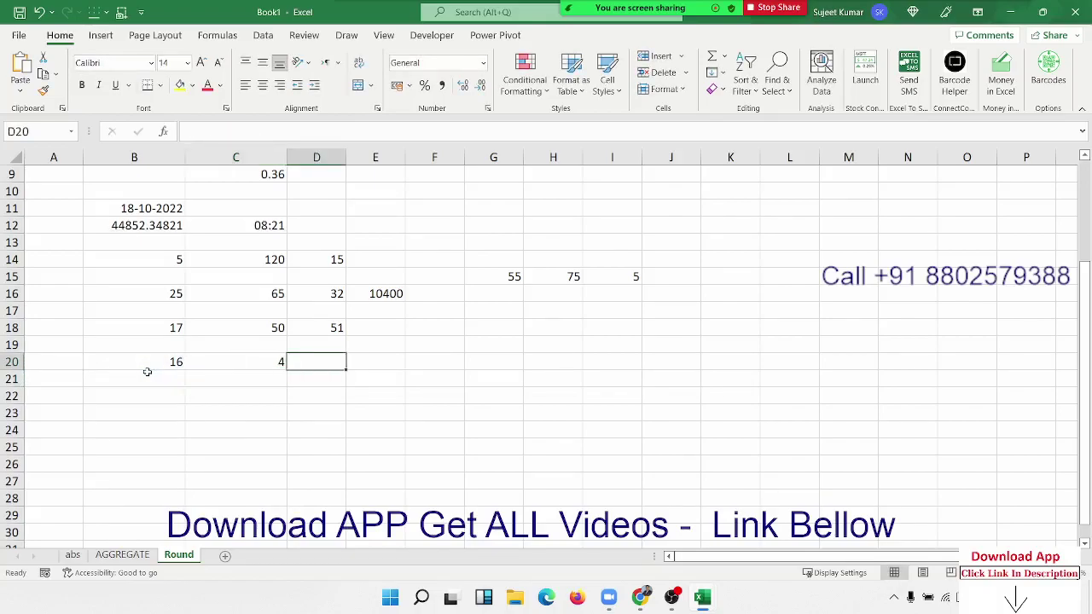
key("Return")
type("=")
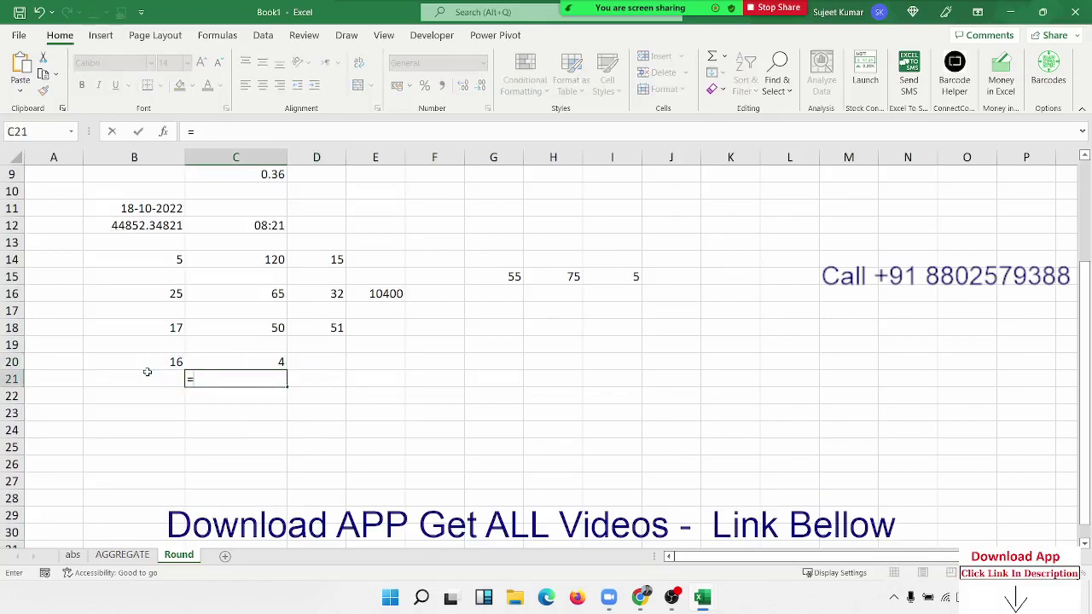
type("pi")
key("Tab")
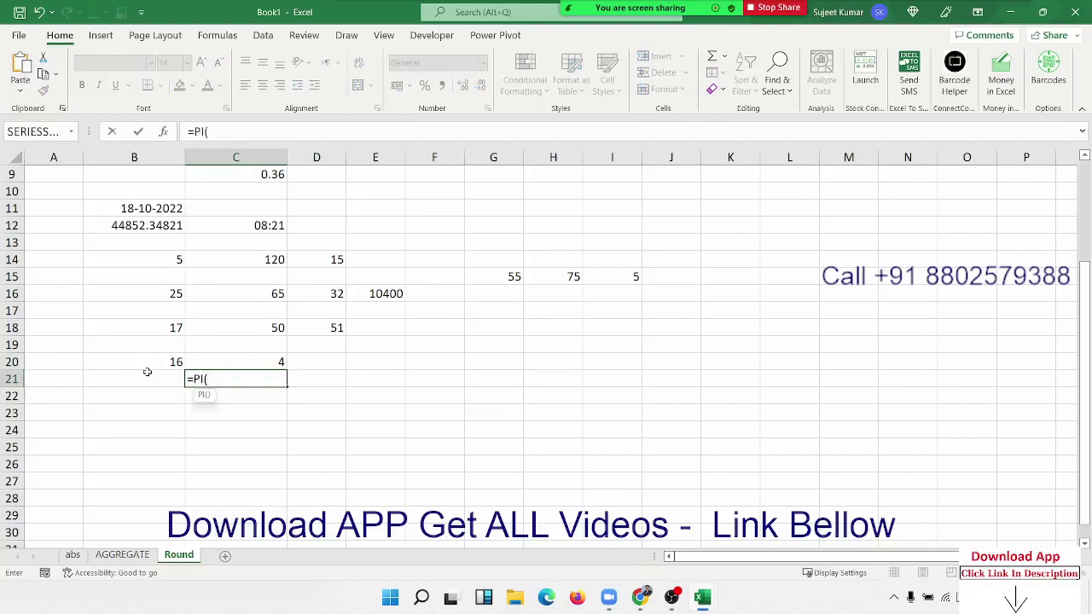
key("Return")
key("Return")
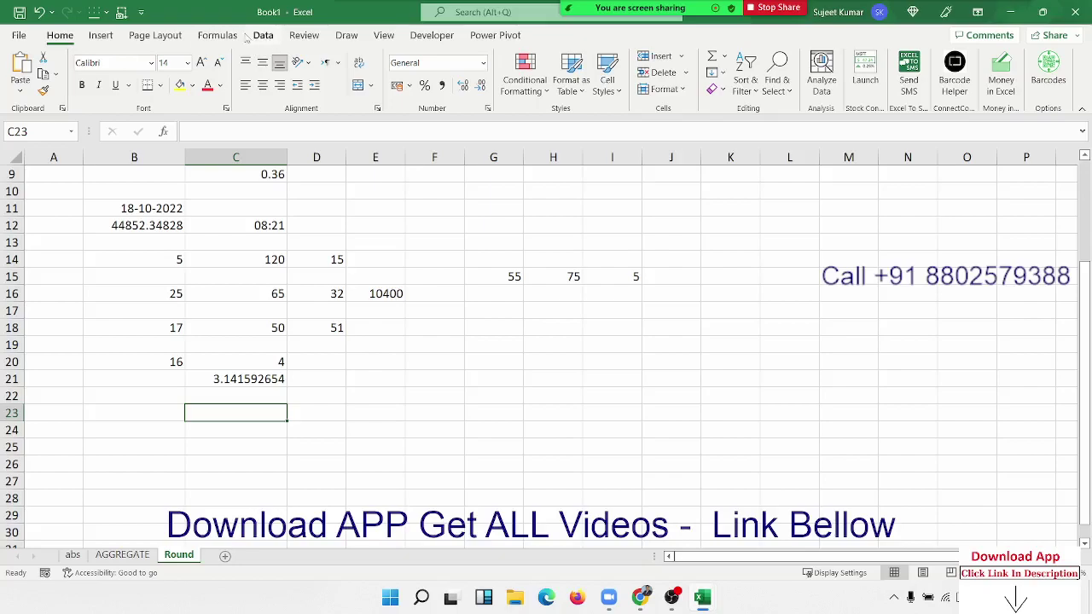
Browse the Math & Trig function list on the Formulas ribbon
left_click(217, 35)
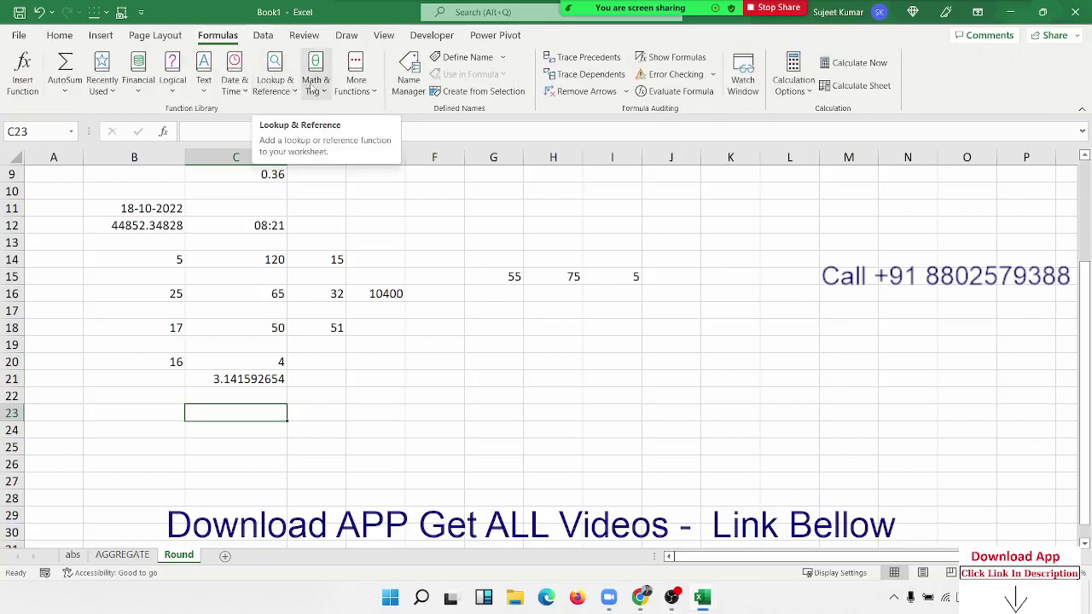
left_click(316, 81)
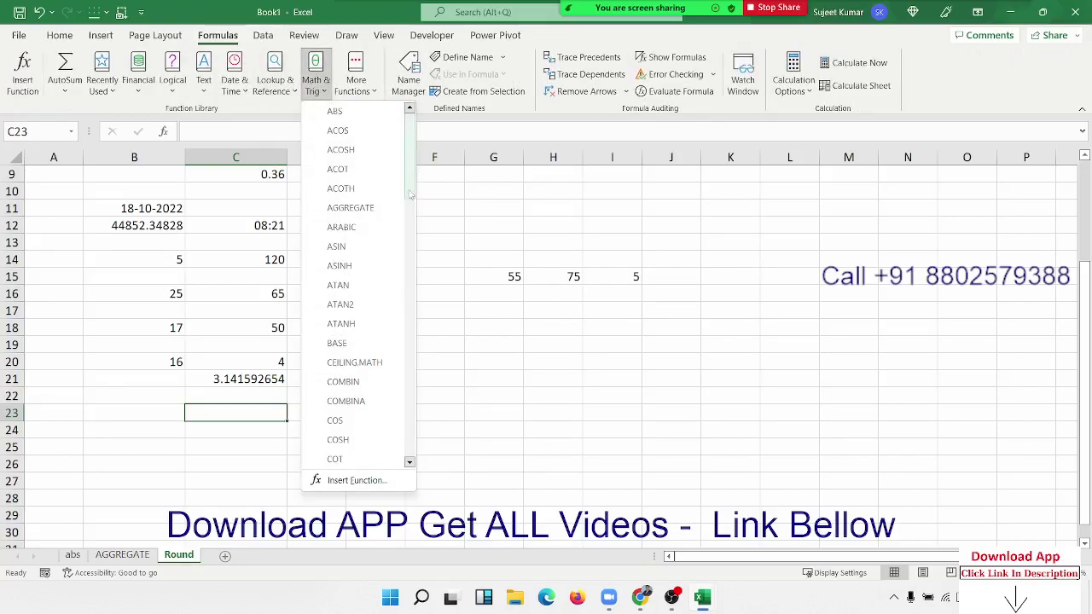
left_click(678, 370)
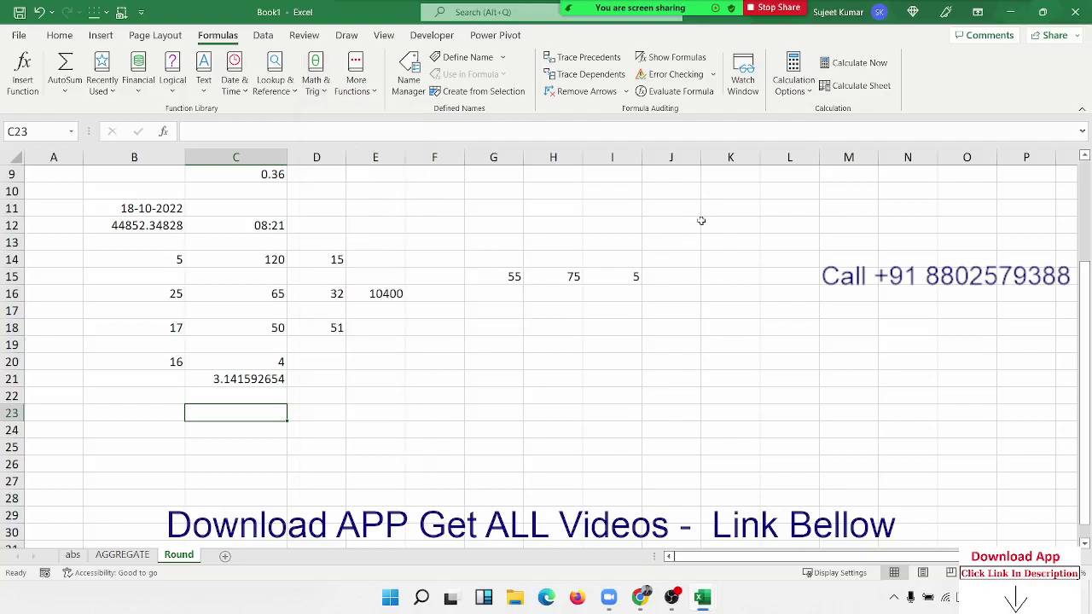
left_click(721, 183)
Enter the numbers 1 through 6 down column K in K10:K15
type("1")
key("Return")
type("2")
key("Return")
type("3")
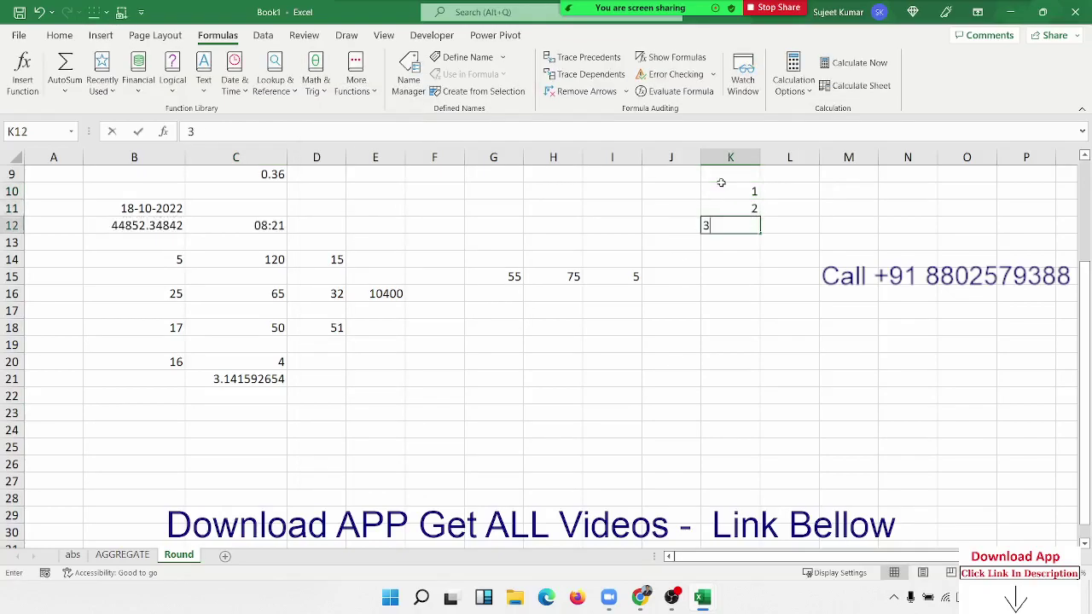
key("Return")
type("45")
key("Return")
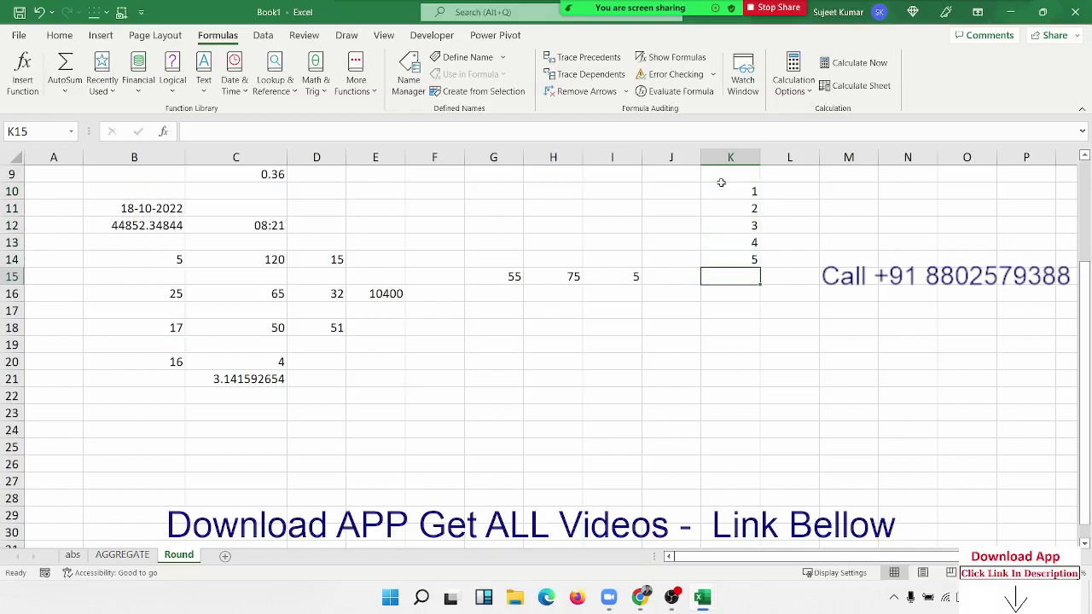
type("6")
key("Return")
key("Up")
key("Up")
key("Up")
key("Up")
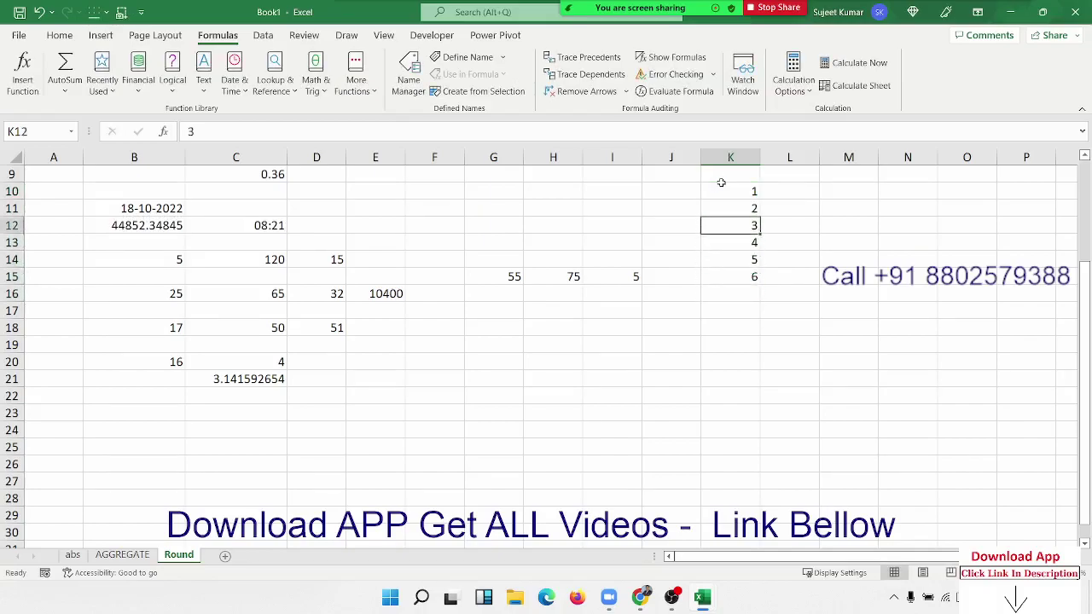
key("Up")
key("Up")
Enter =ROMAN(K10) in L10 and fill it down to L15, giving I–VI
key("Right")
type("=")
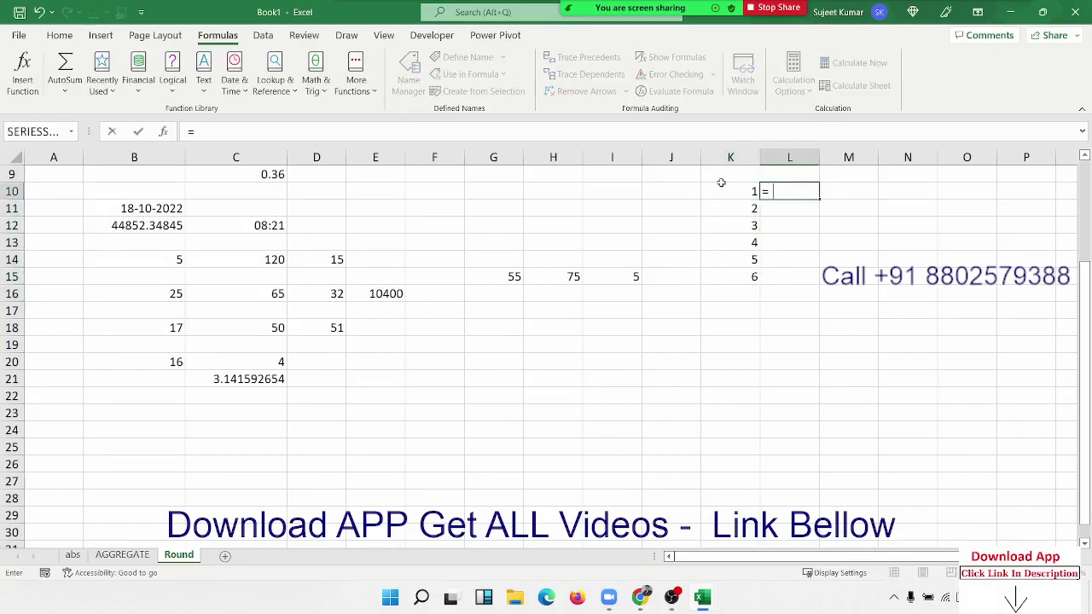
type("ro")
key("Tab")
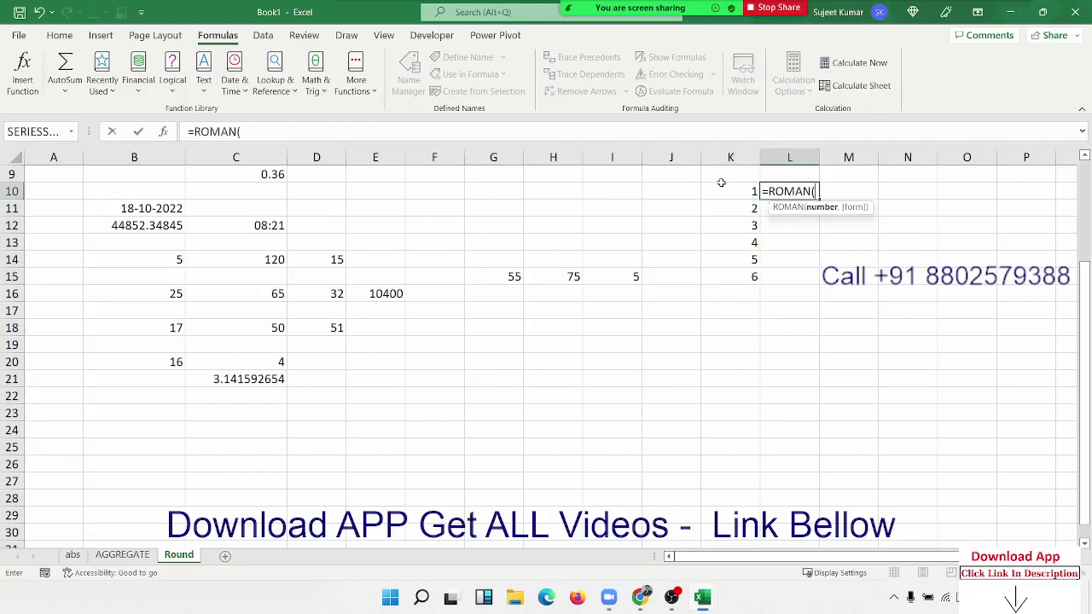
left_click(720, 184)
key("Return")
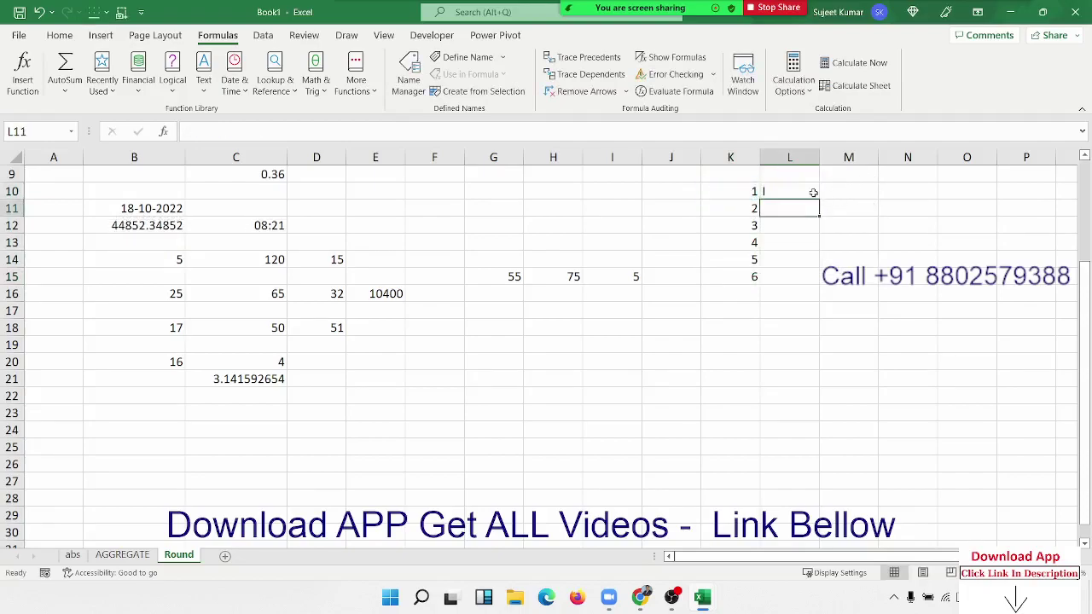
left_click(810, 193)
double_click(818, 197)
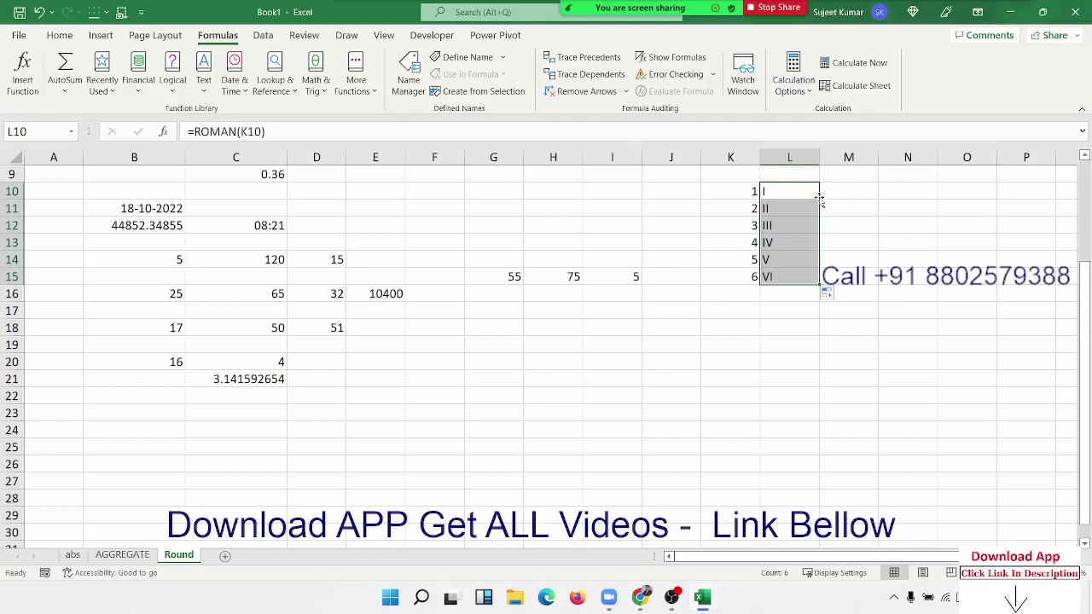
Enter =ARABIC(L10) in M10 and fill it down to M15, giving 1–6
left_click(846, 192)
type("=")
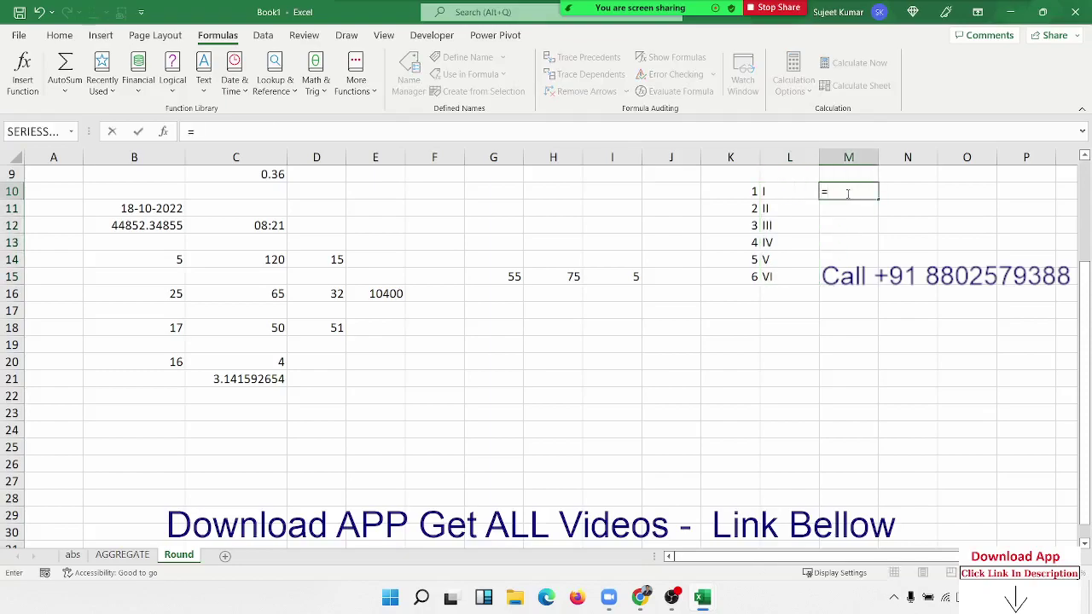
type("a")
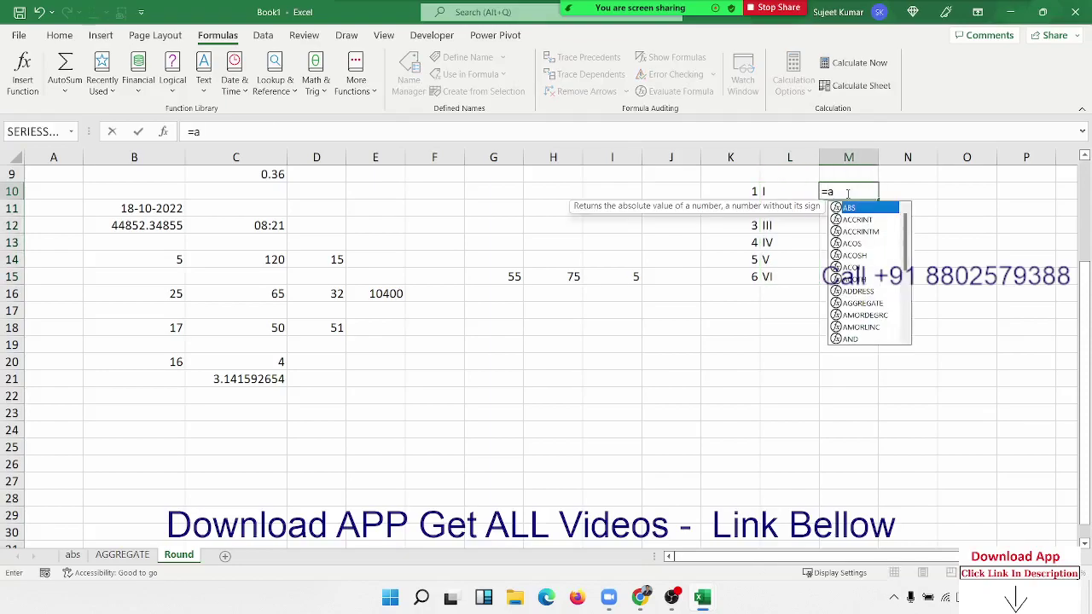
type("r")
key("Tab")
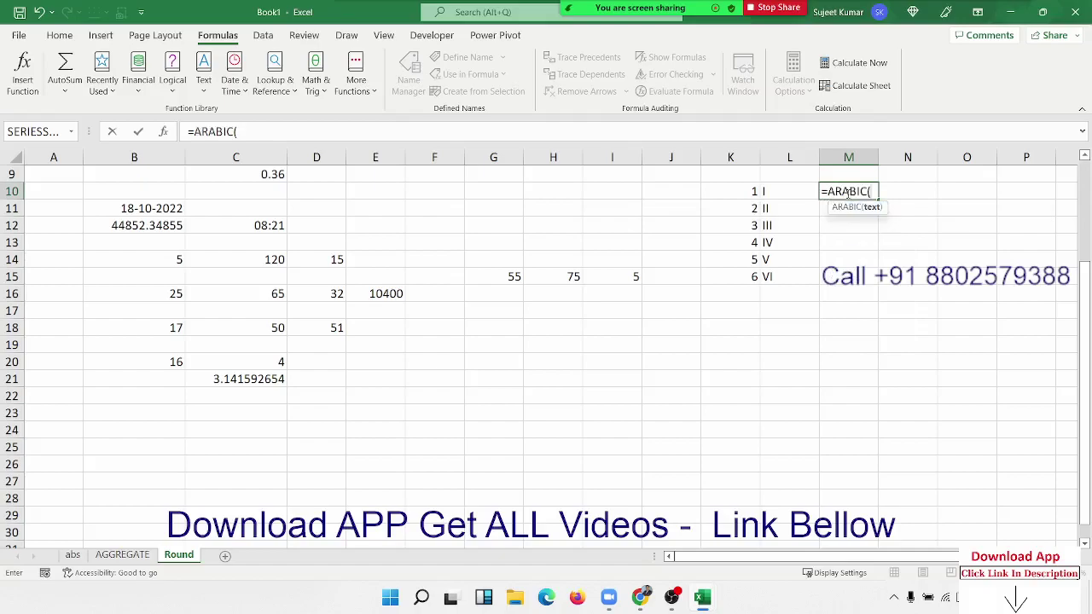
key("Left")
key("ctrl+Return")
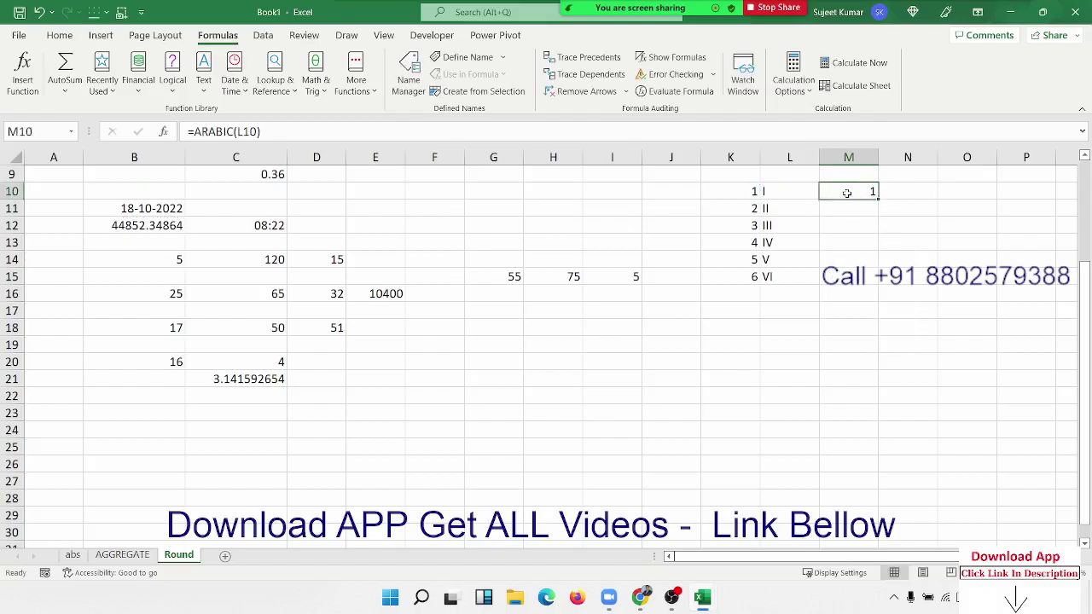
double_click(877, 199)
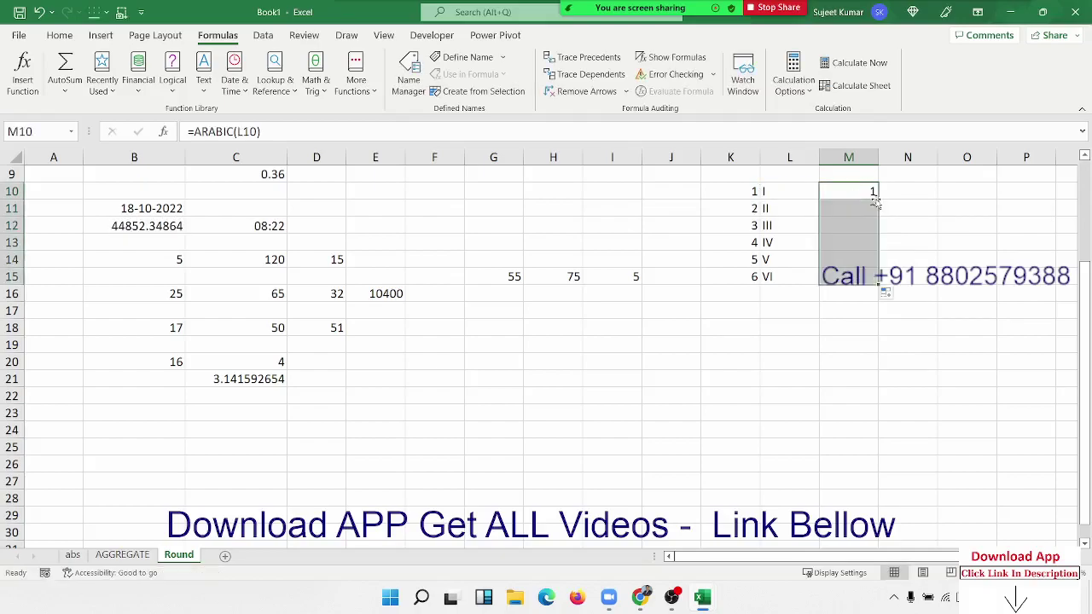
Select the Roman numeral and Arabic results in L10:L15 and M10:M15 to review them
left_click(635, 344)
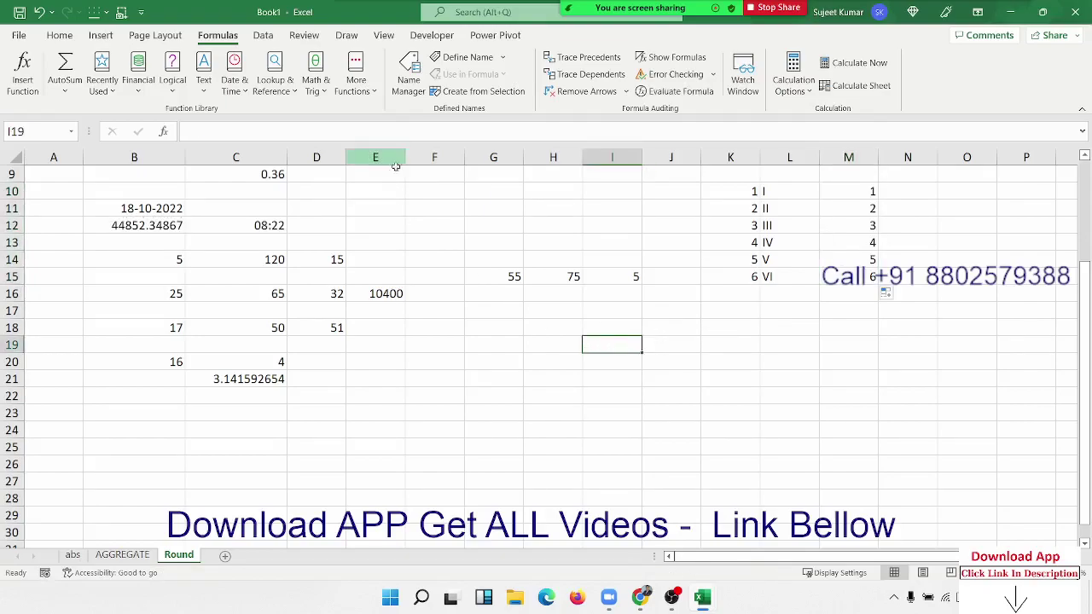
left_click_drag(849, 278, 848, 191)
left_click_drag(782, 276, 782, 191)
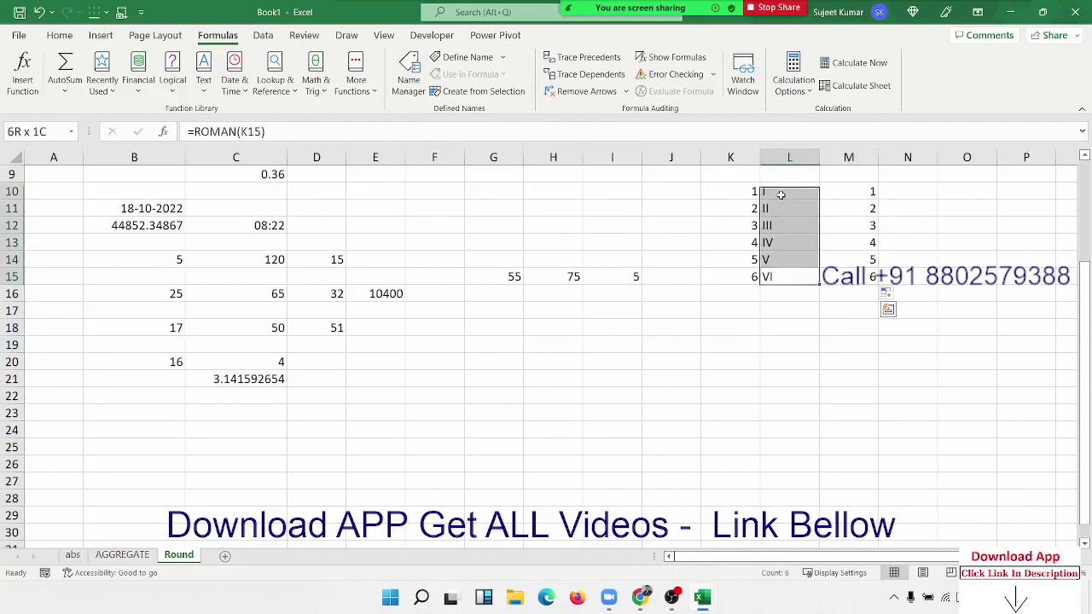
left_click(857, 274)
left_click_drag(857, 274, 848, 191)
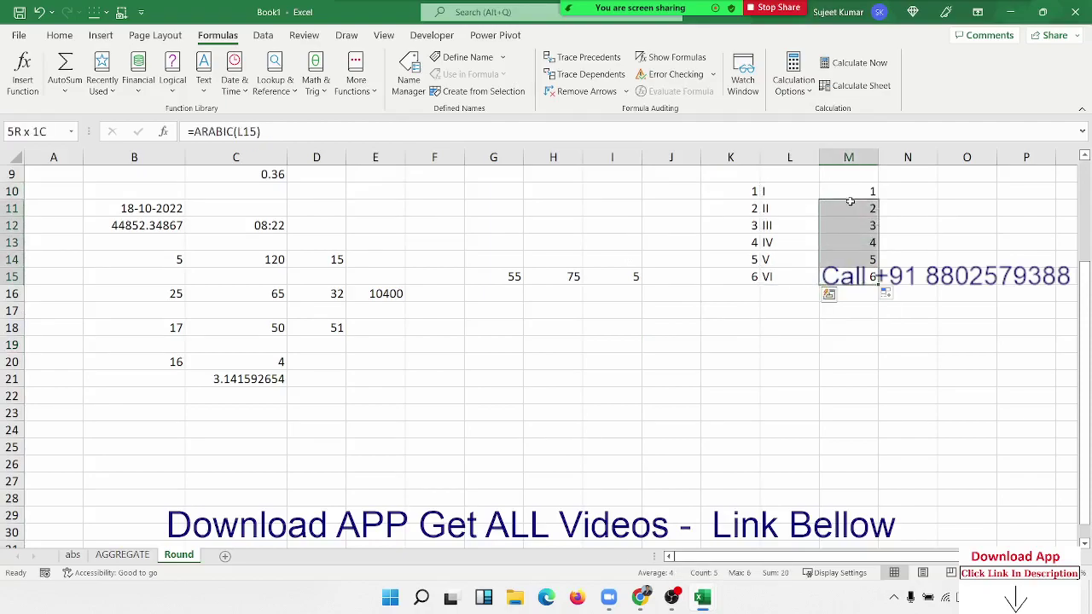
left_click(718, 340)
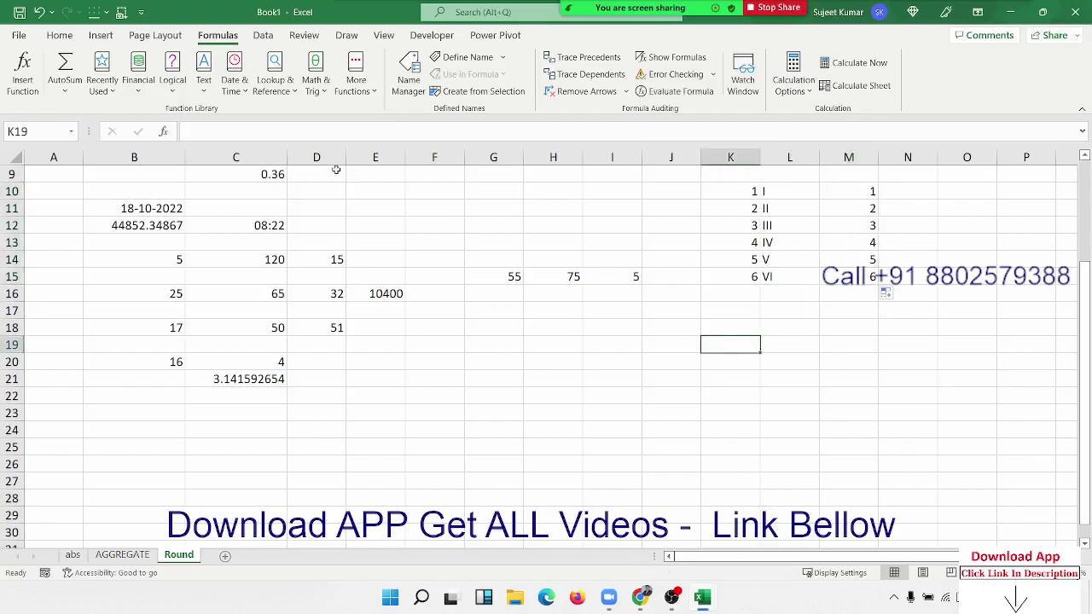
left_click(223, 85)
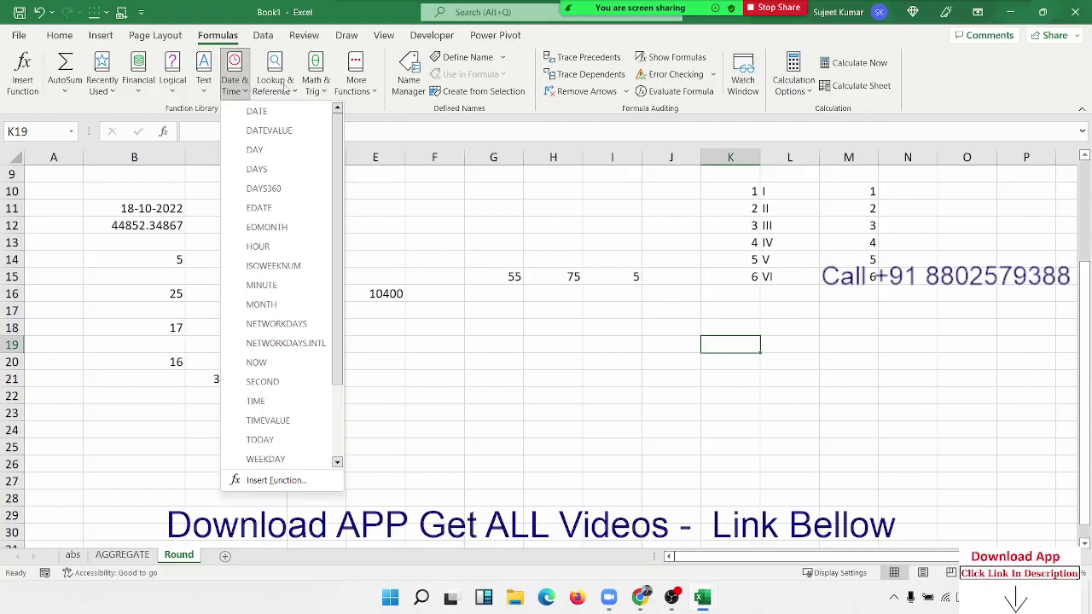
left_click(315, 85)
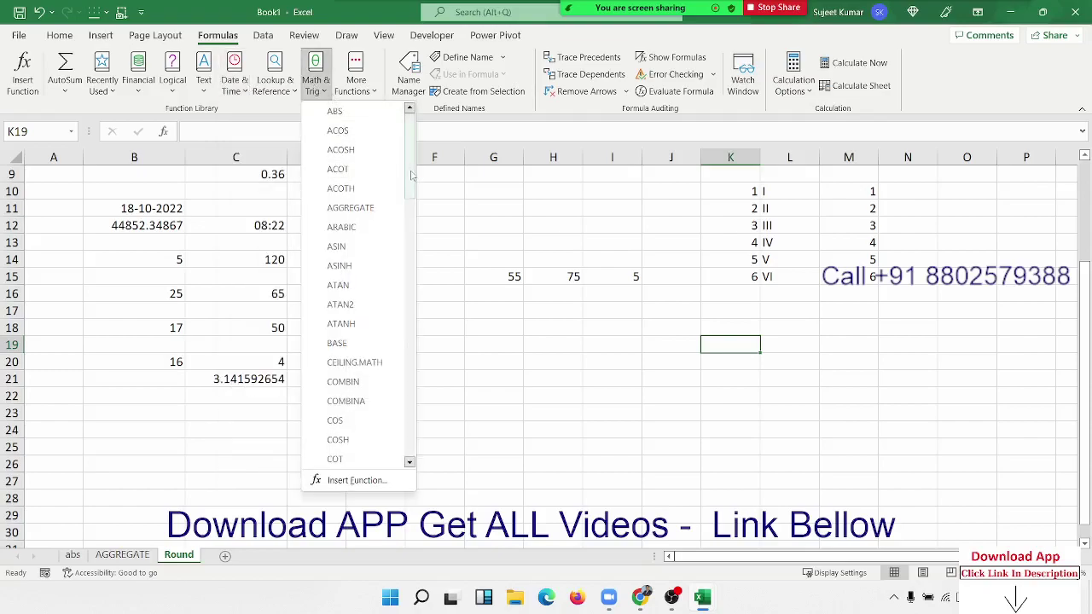
left_click_drag(410, 175, 412, 251)
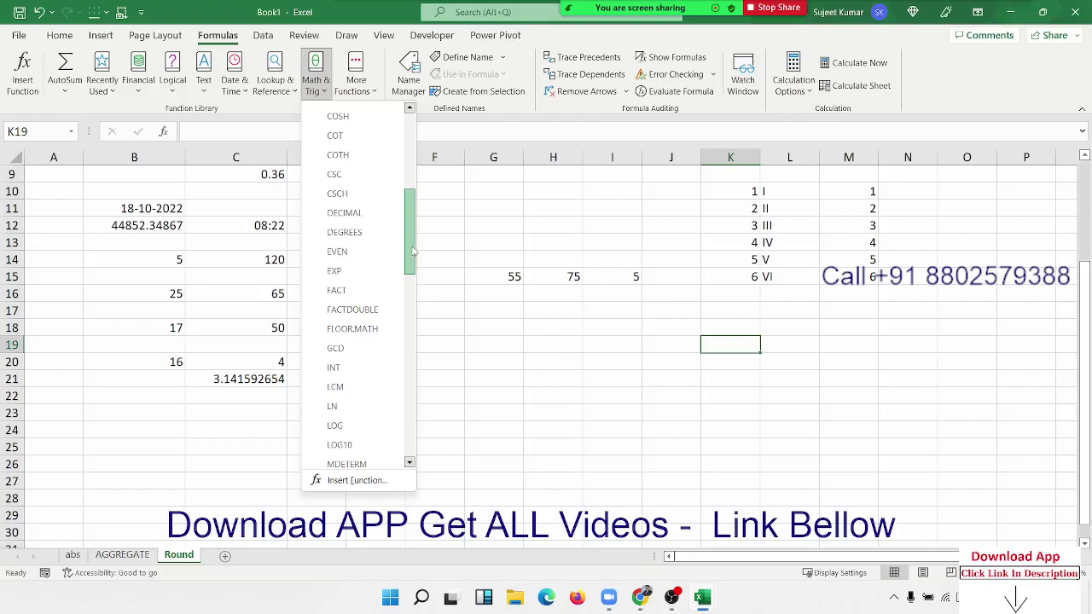
left_click_drag(412, 251, 411, 311)
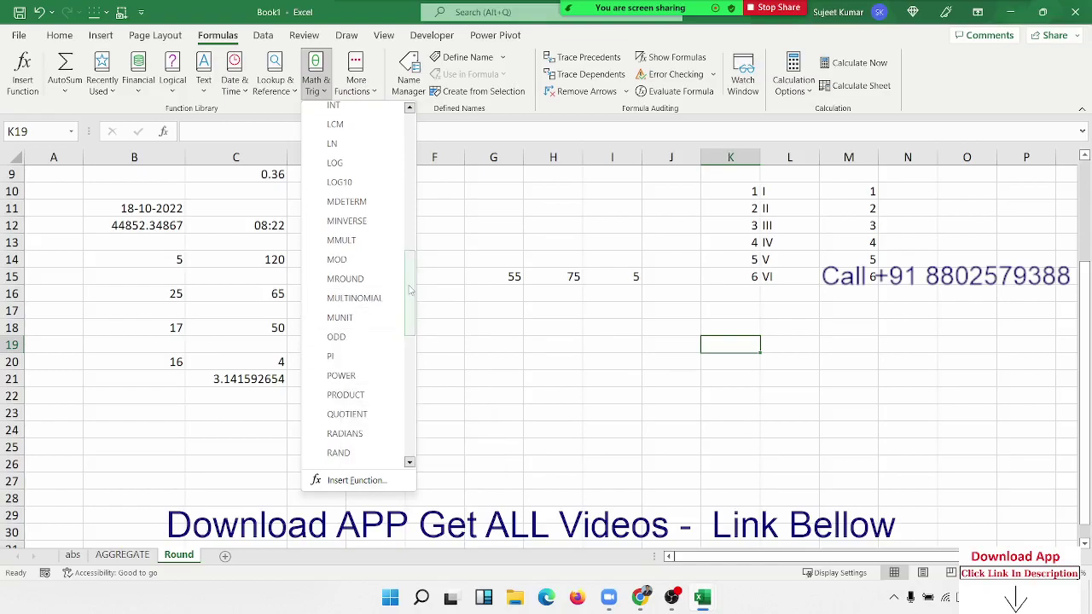
left_click_drag(411, 290, 411, 319)
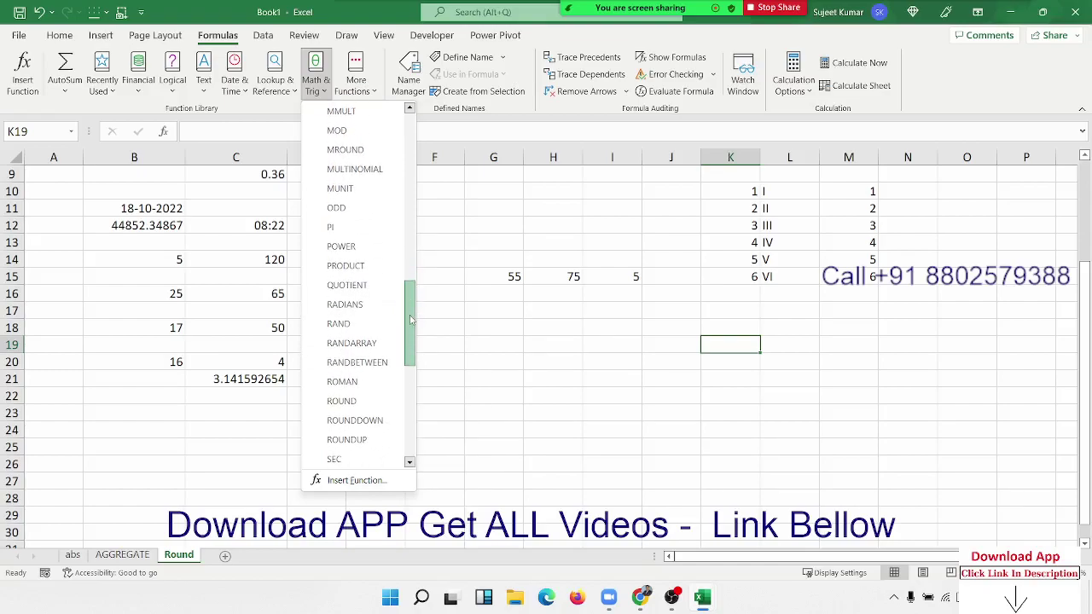
left_click_drag(410, 319, 406, 369)
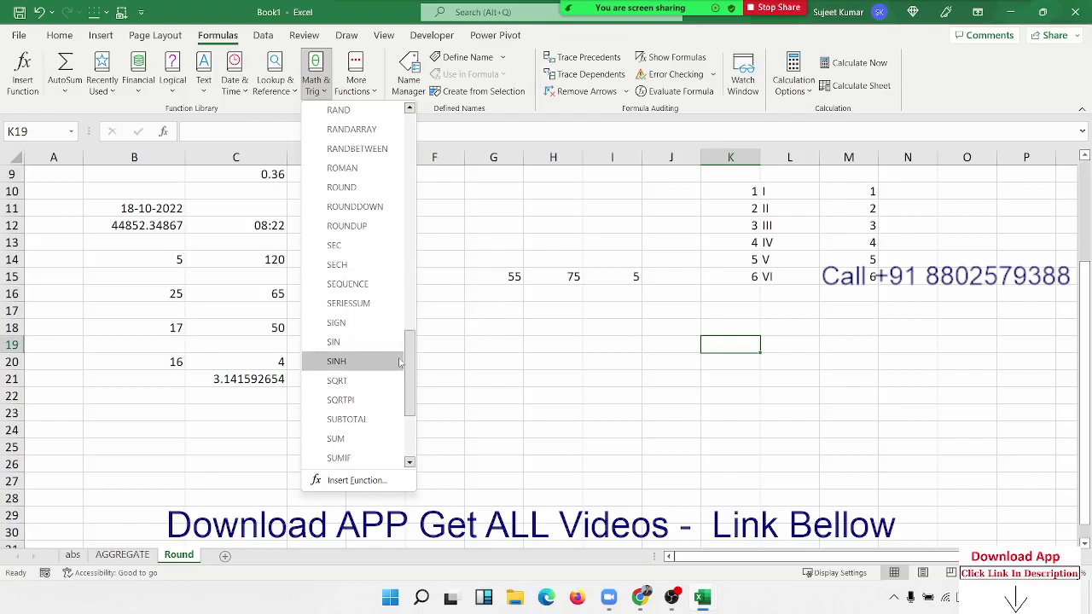
left_click(496, 353)
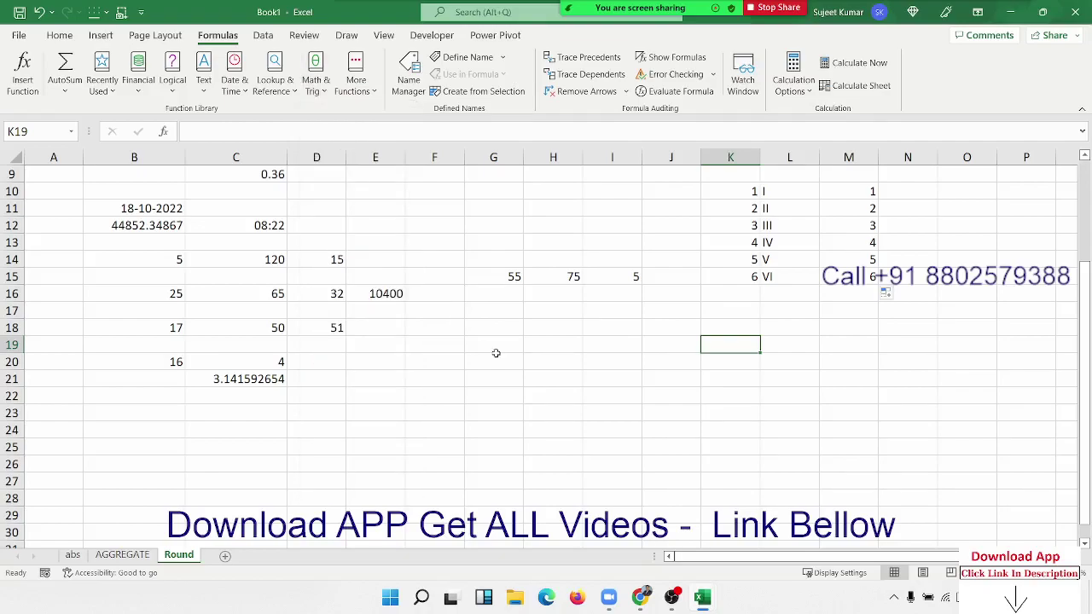
Enter =RANDBETWEEN(1111,9999) in K19 to get a random four-digit number
type("=ra")
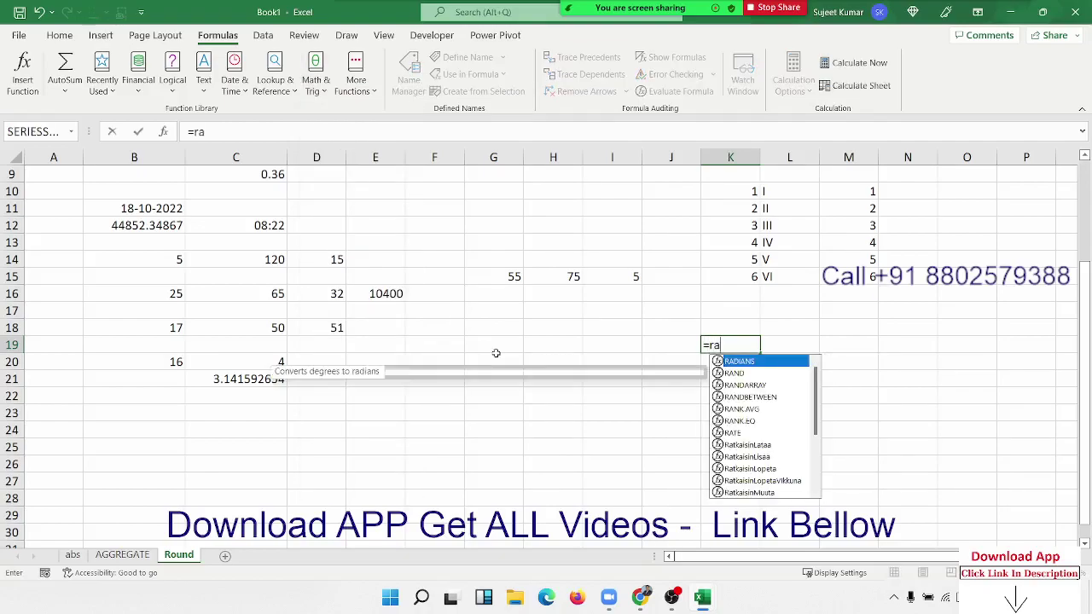
key("Down")
key("Down")
key("Down")
key("Tab")
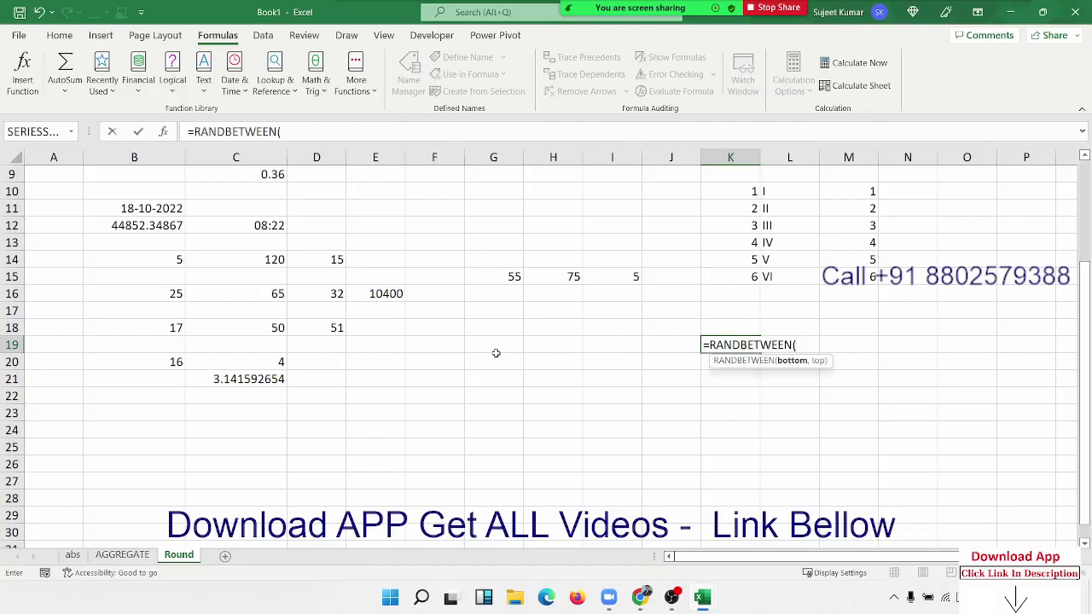
type("1111")
type(",9999")
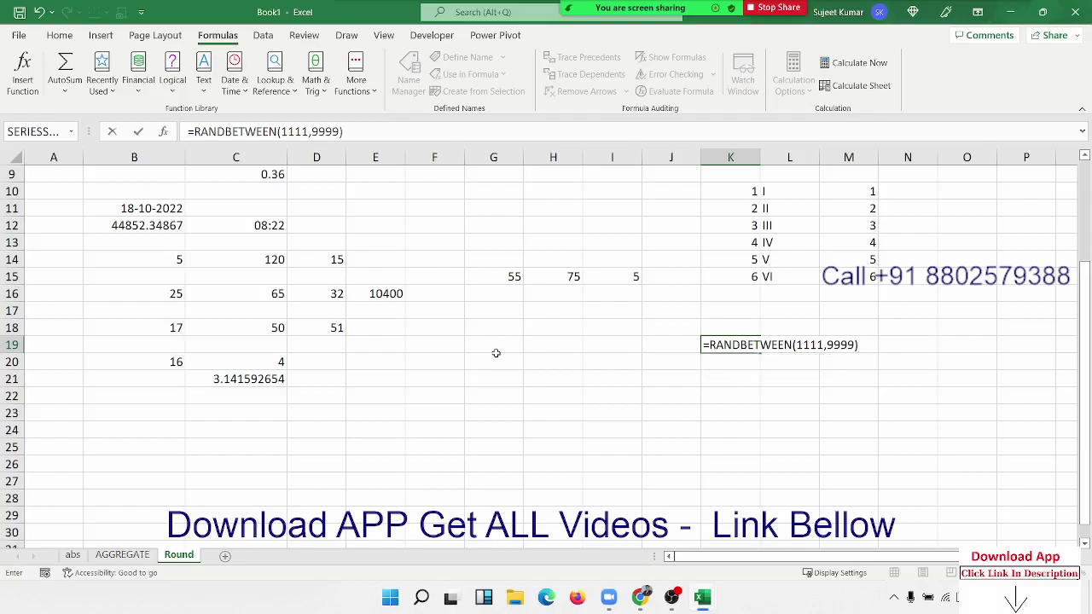
key("Return")
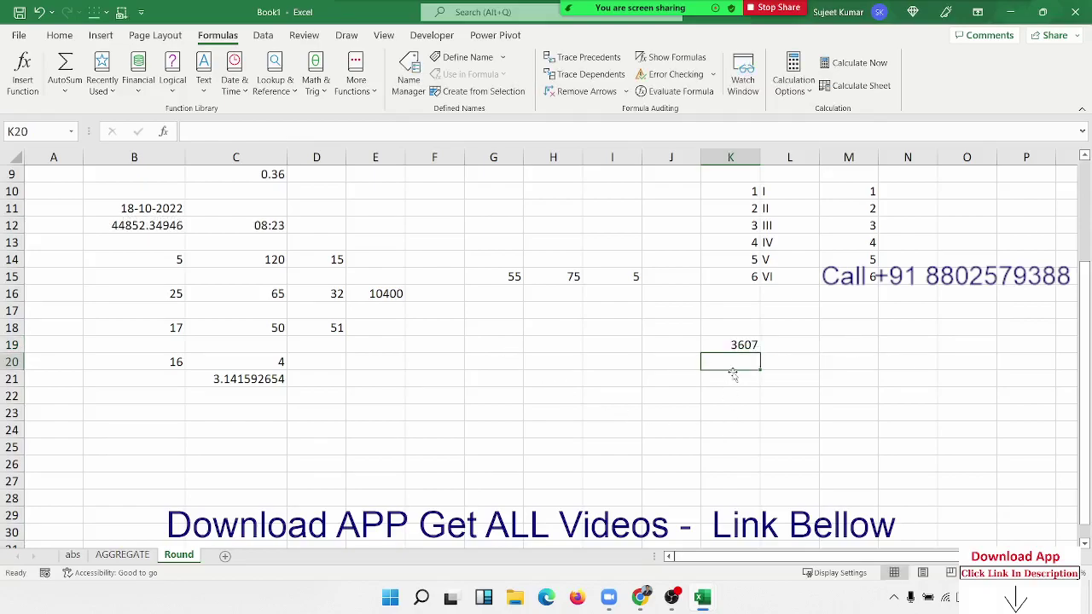
Edit an empty cell to force recalculation so K19 shows a new random number
double_click(733, 363)
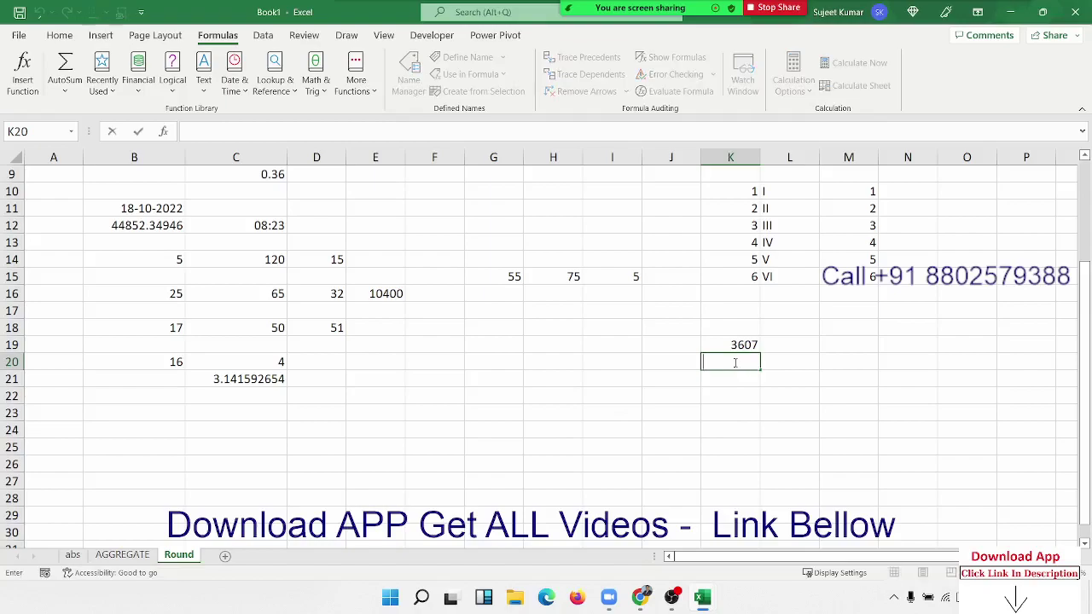
key("Return")
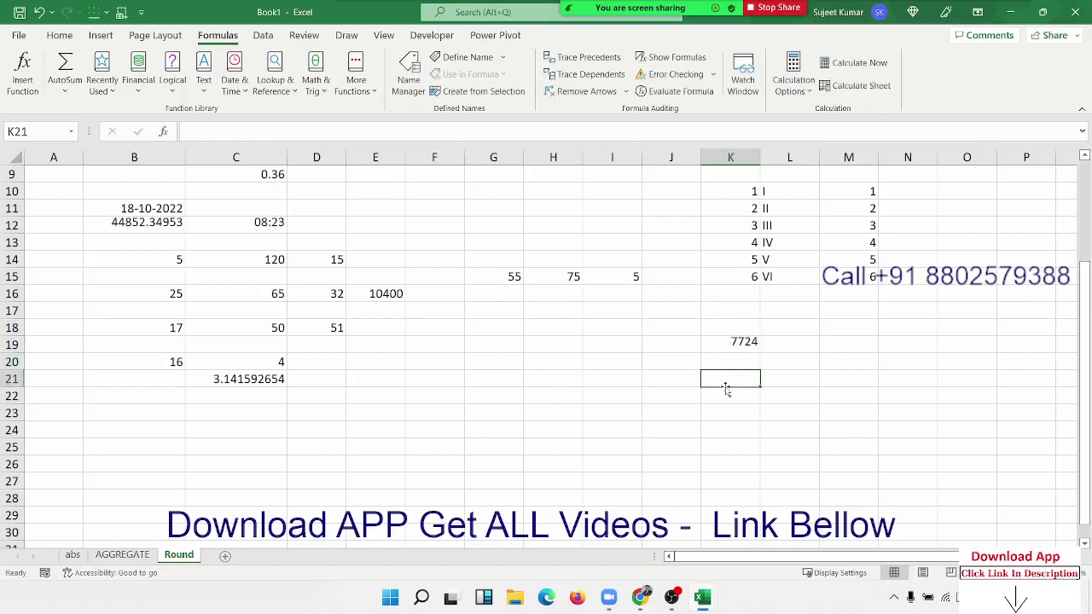
left_click(721, 411)
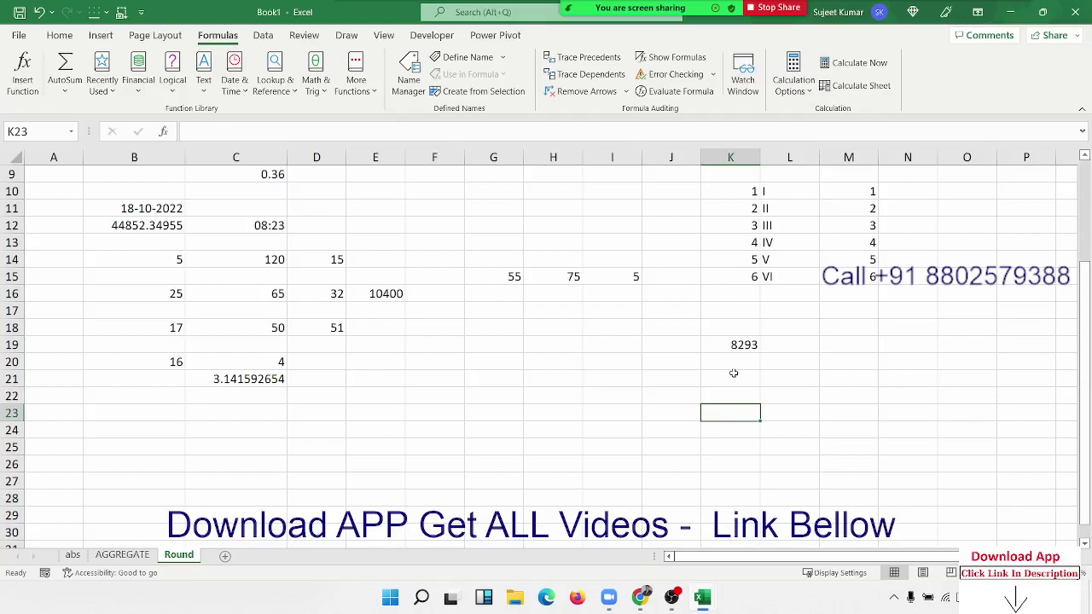
Stop sharing the Excel screen and turn on the host's webcam in Zoom
left_click(772, 8)
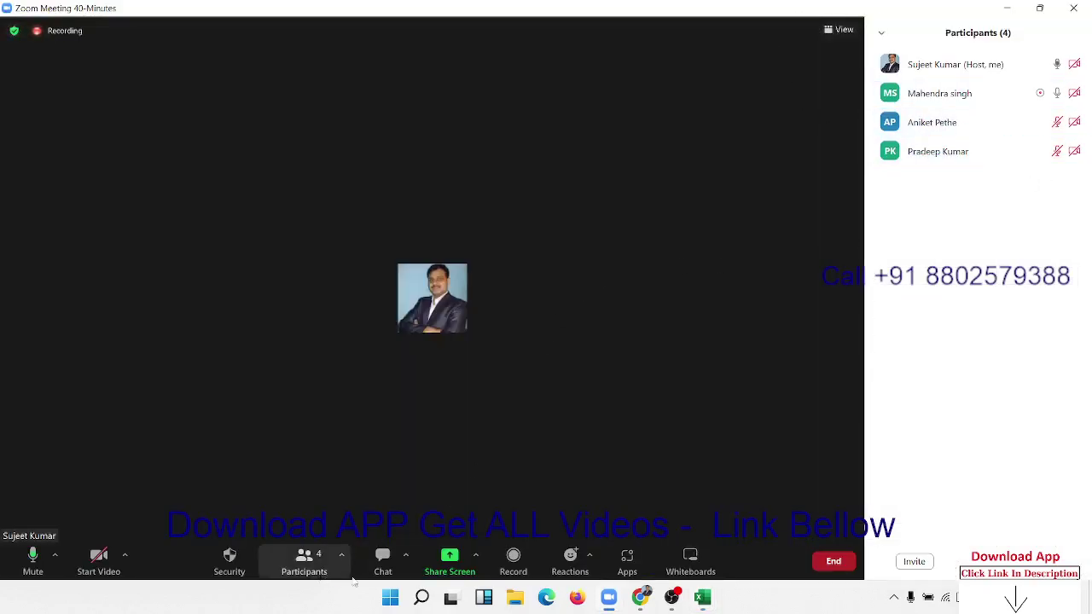
left_click(99, 562)
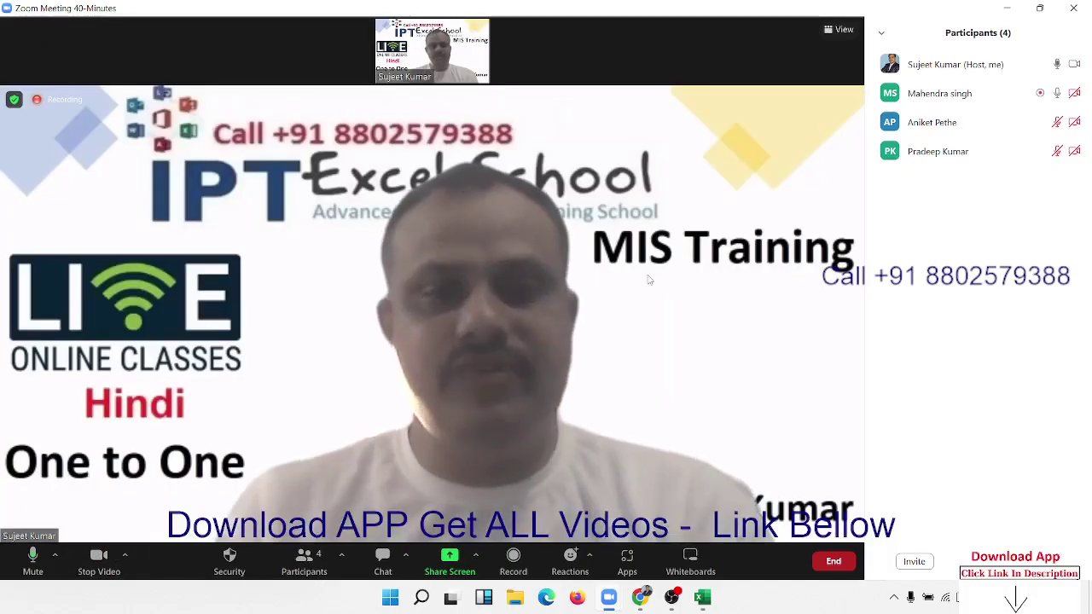